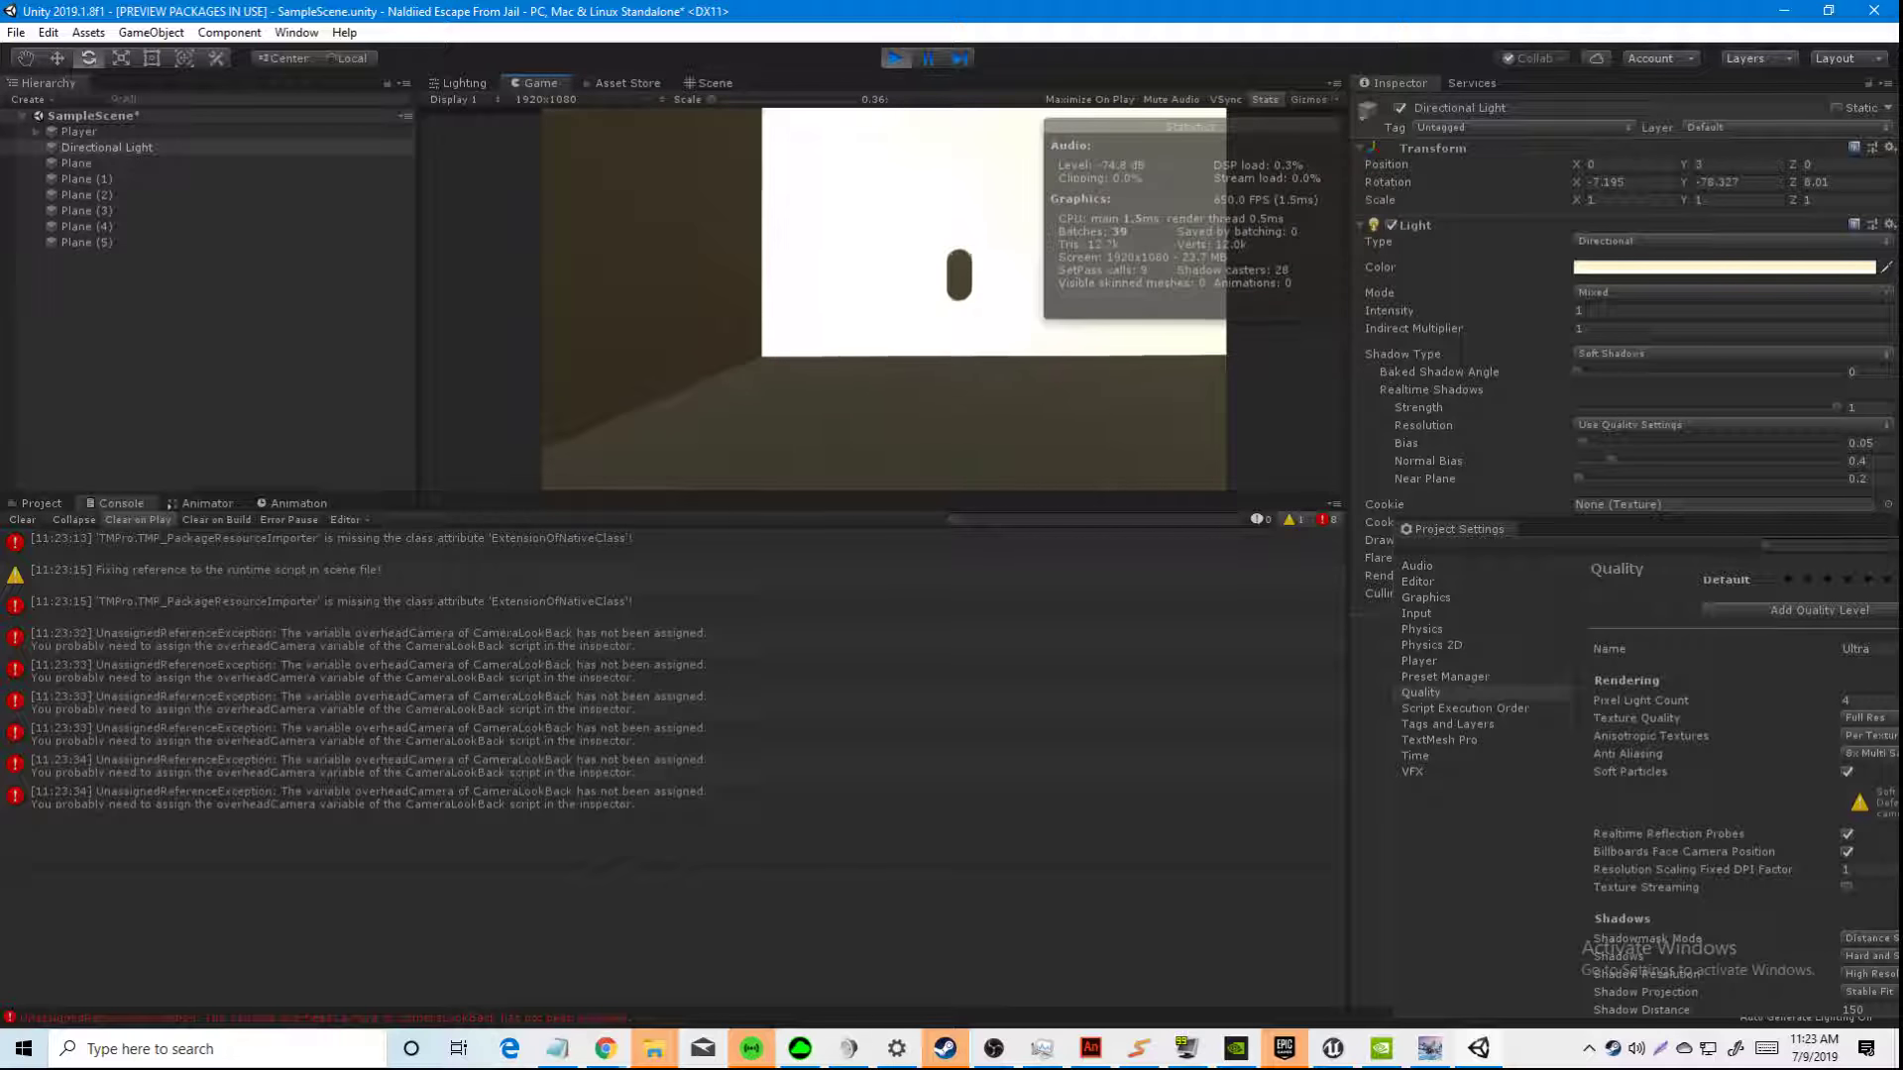
Step: Place the Naliieed prefab from the Prefabs folder inside the room in the Scene view
left_click(42, 505)
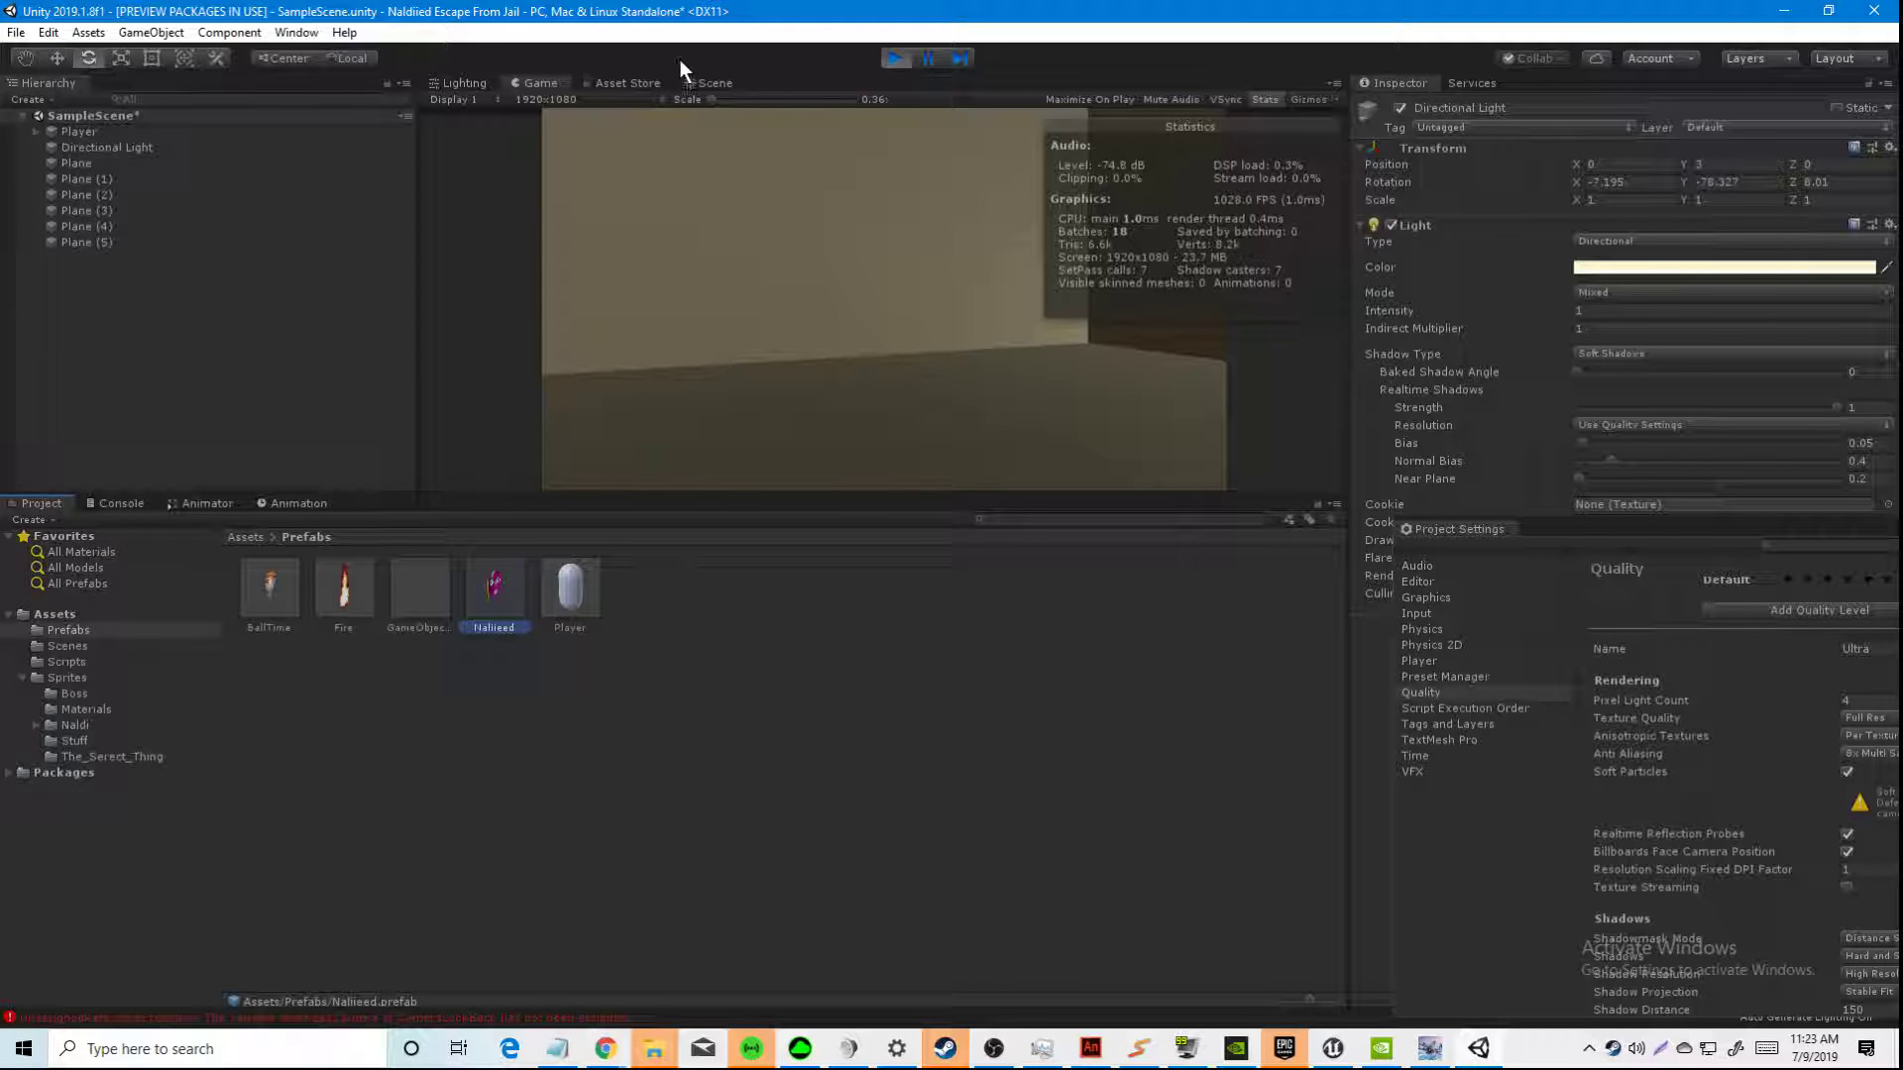
left_click(694, 86)
right_click_drag(664, 238, 764, 297)
key("w")
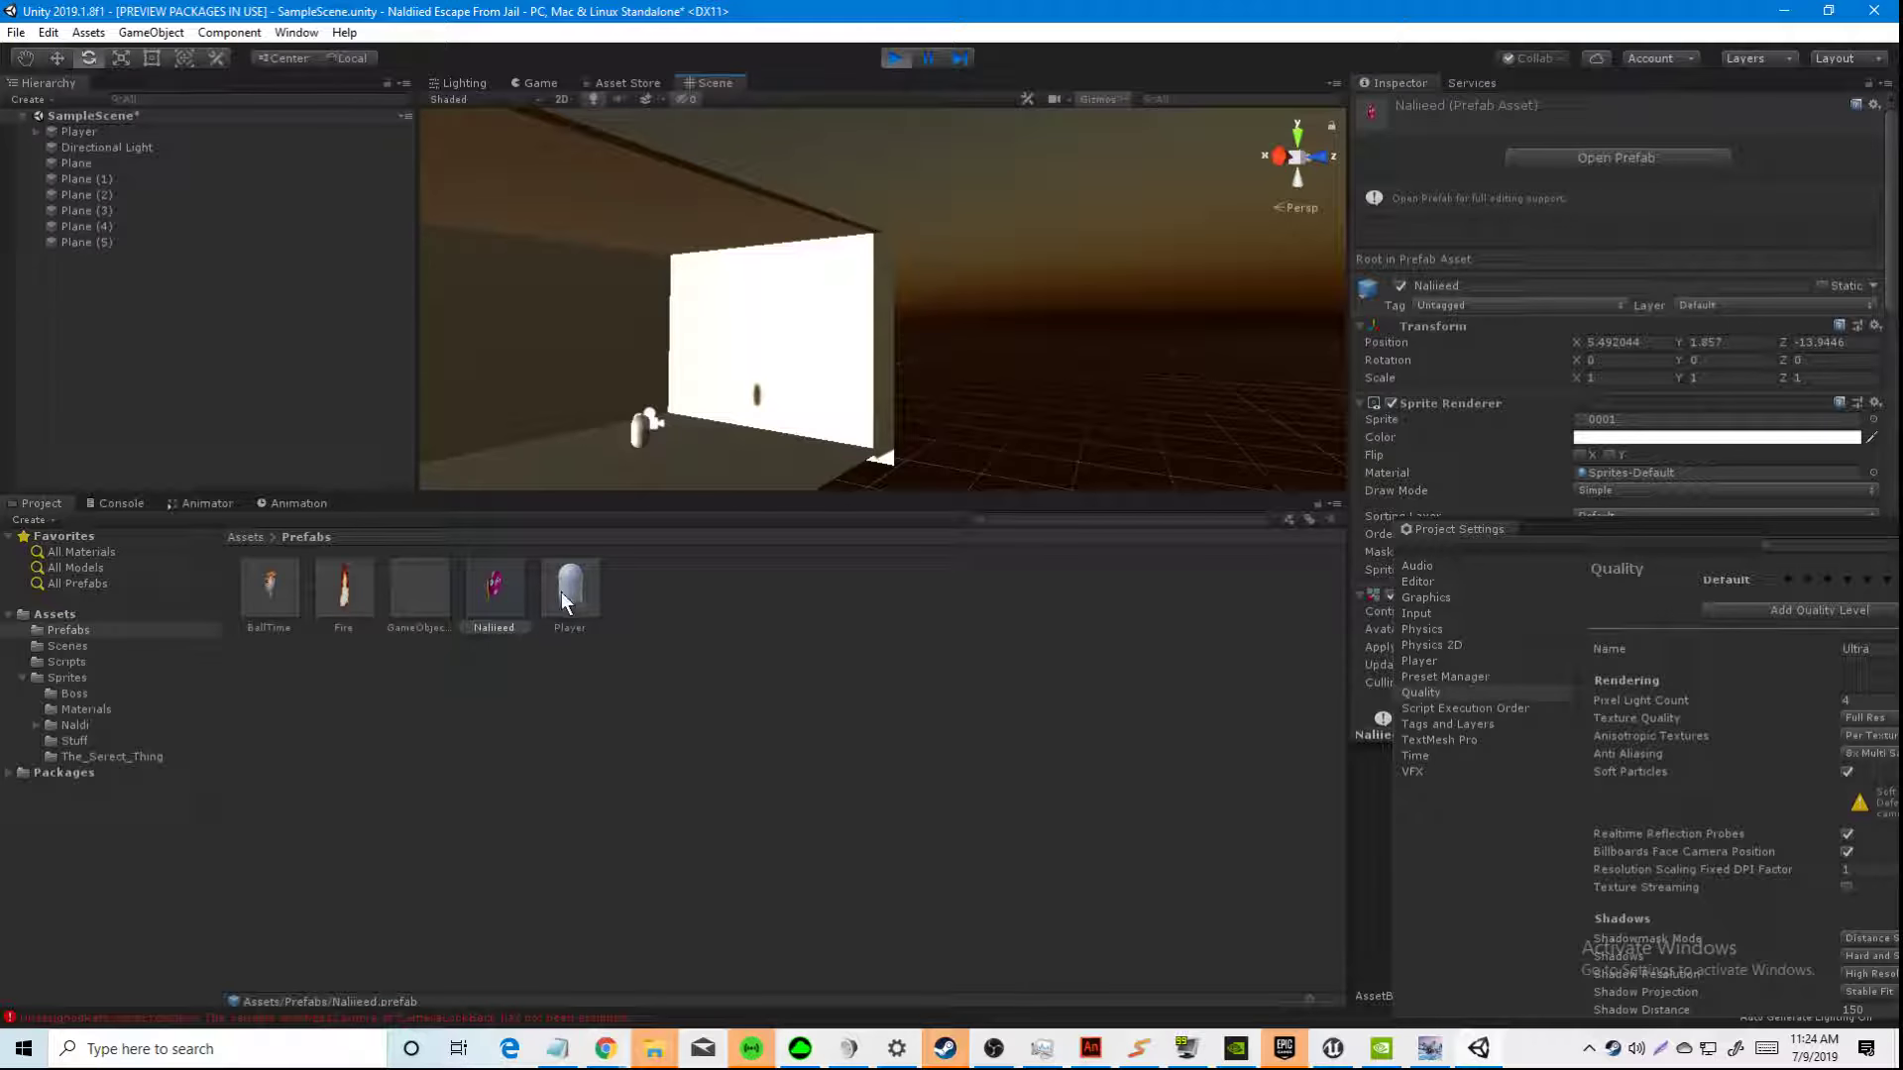
left_click(532, 592)
left_click_drag(520, 591, 555, 418)
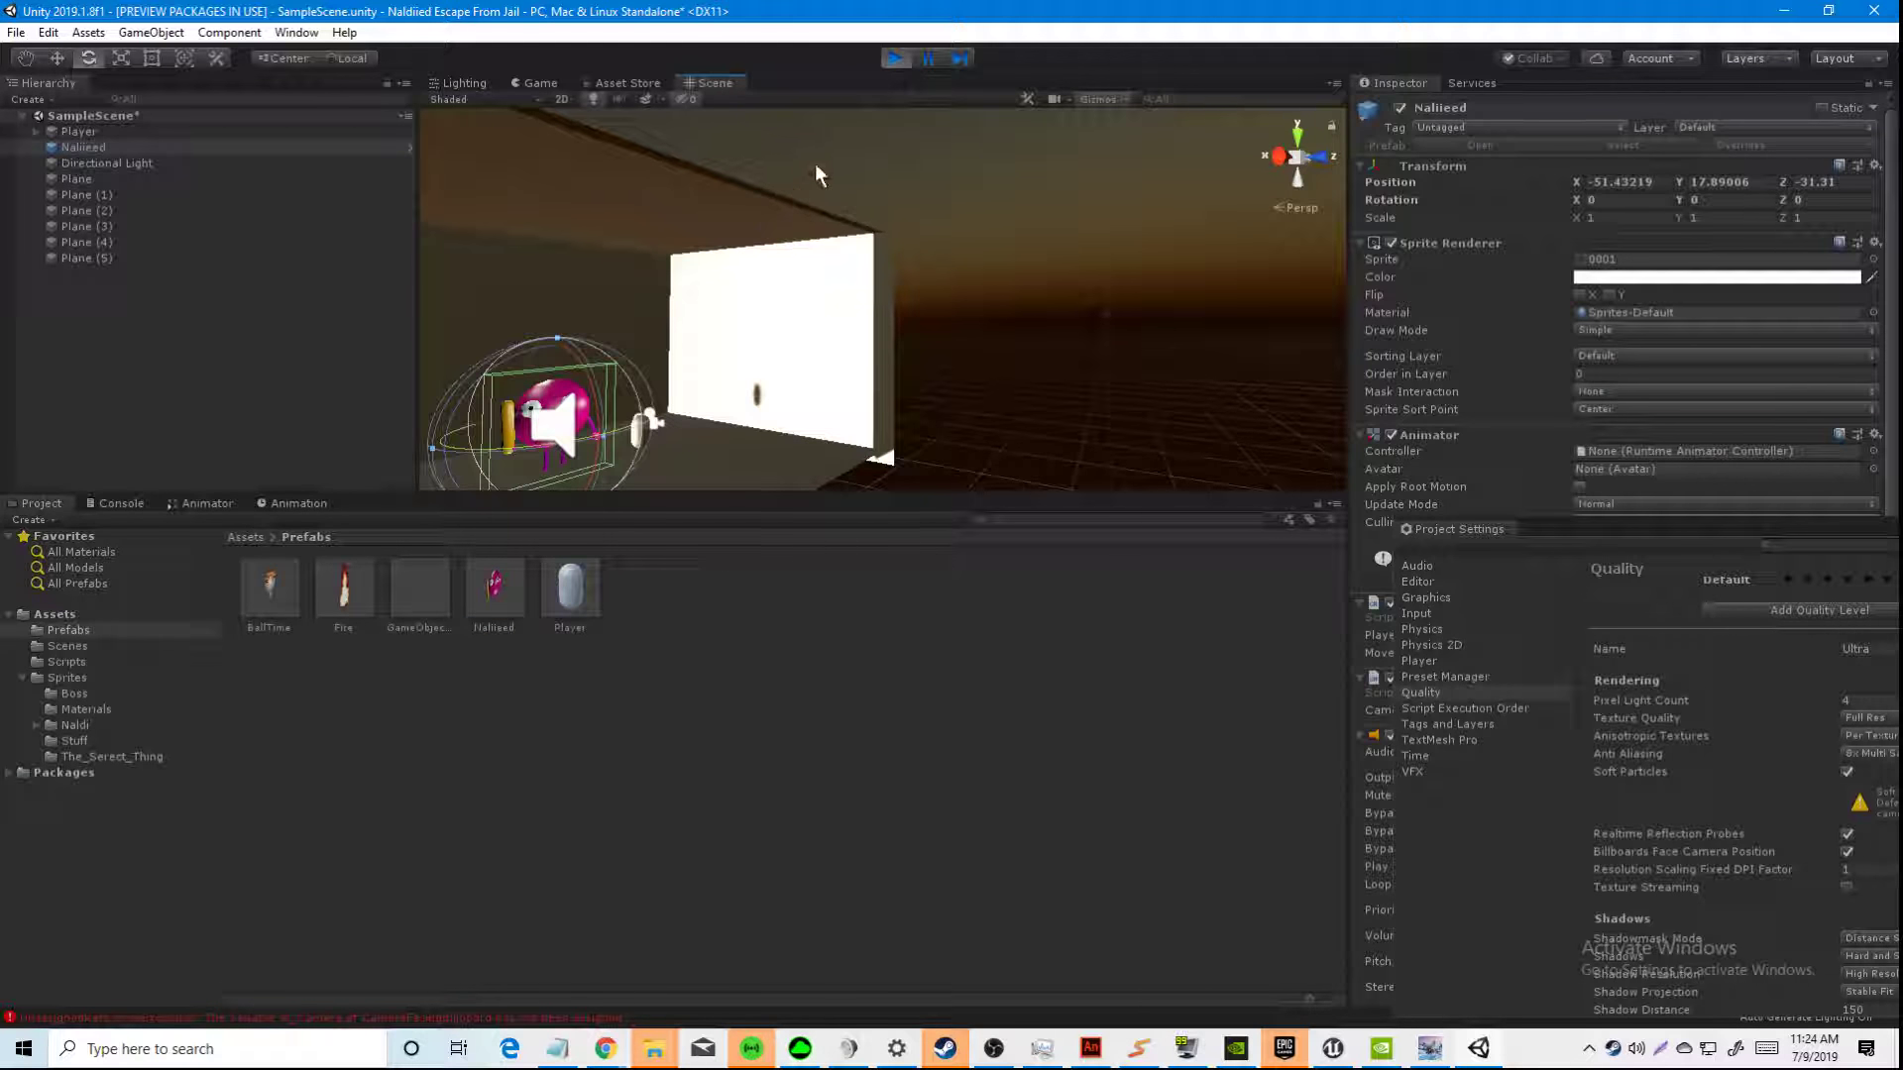
Step: Move the Project Settings window out of the way and create a material with the default name in the Assets root folder
left_click_drag(1564, 520, 430, 481)
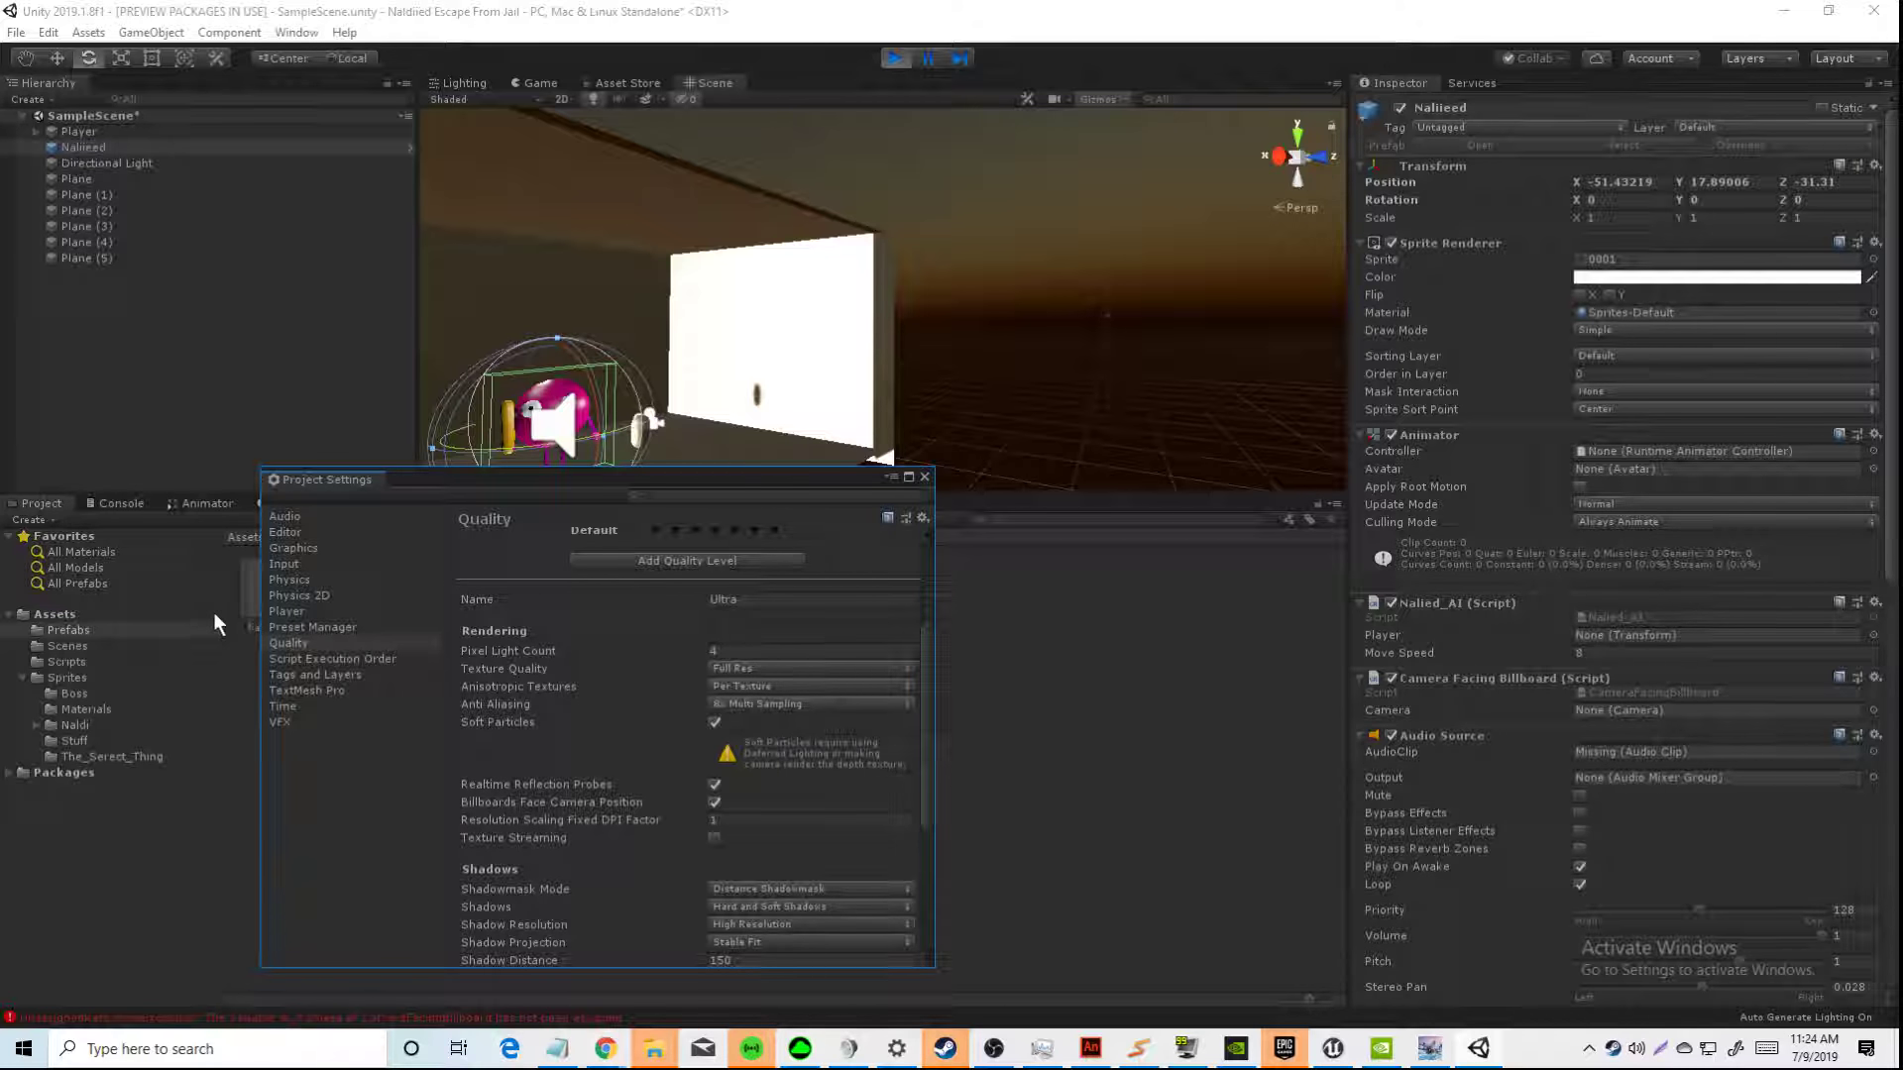
left_click(125, 615)
left_click_drag(778, 480, 414, 689)
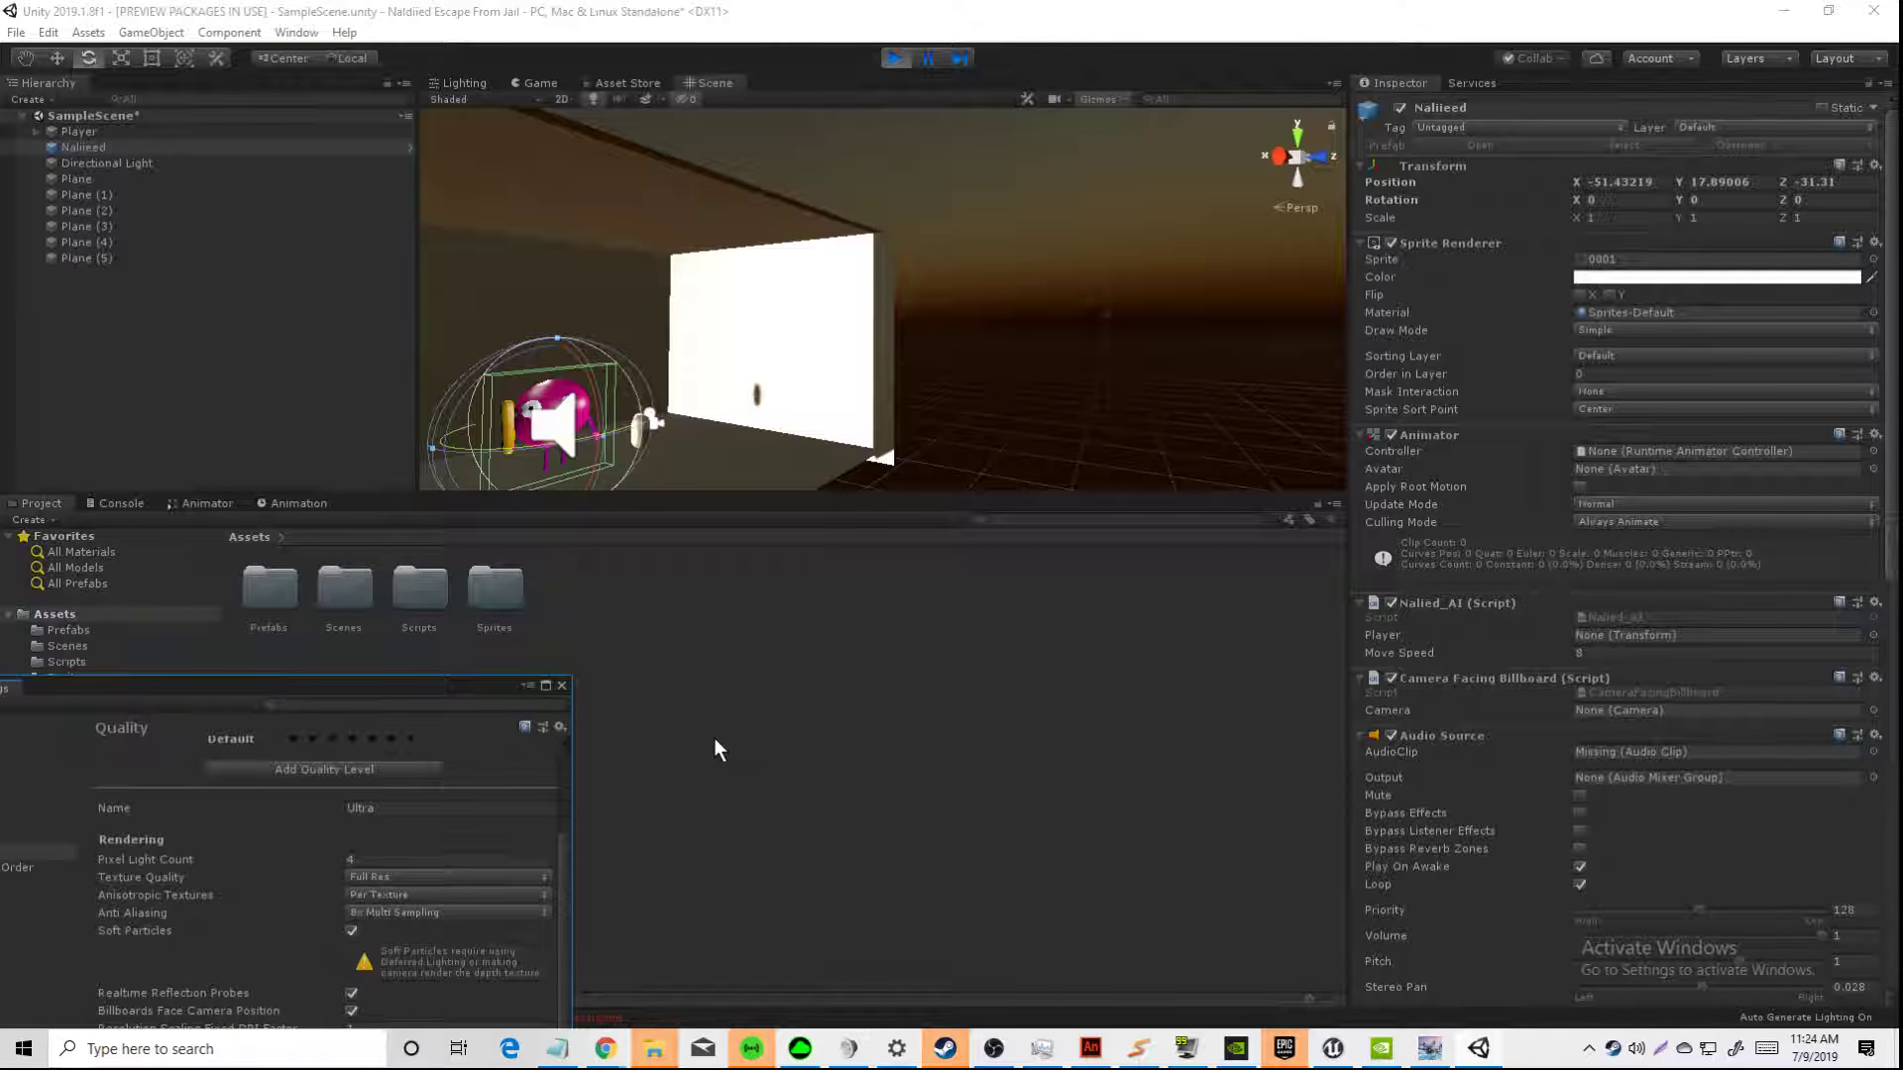
right_click(728, 733)
mouse_move(823, 256)
left_click(1051, 505)
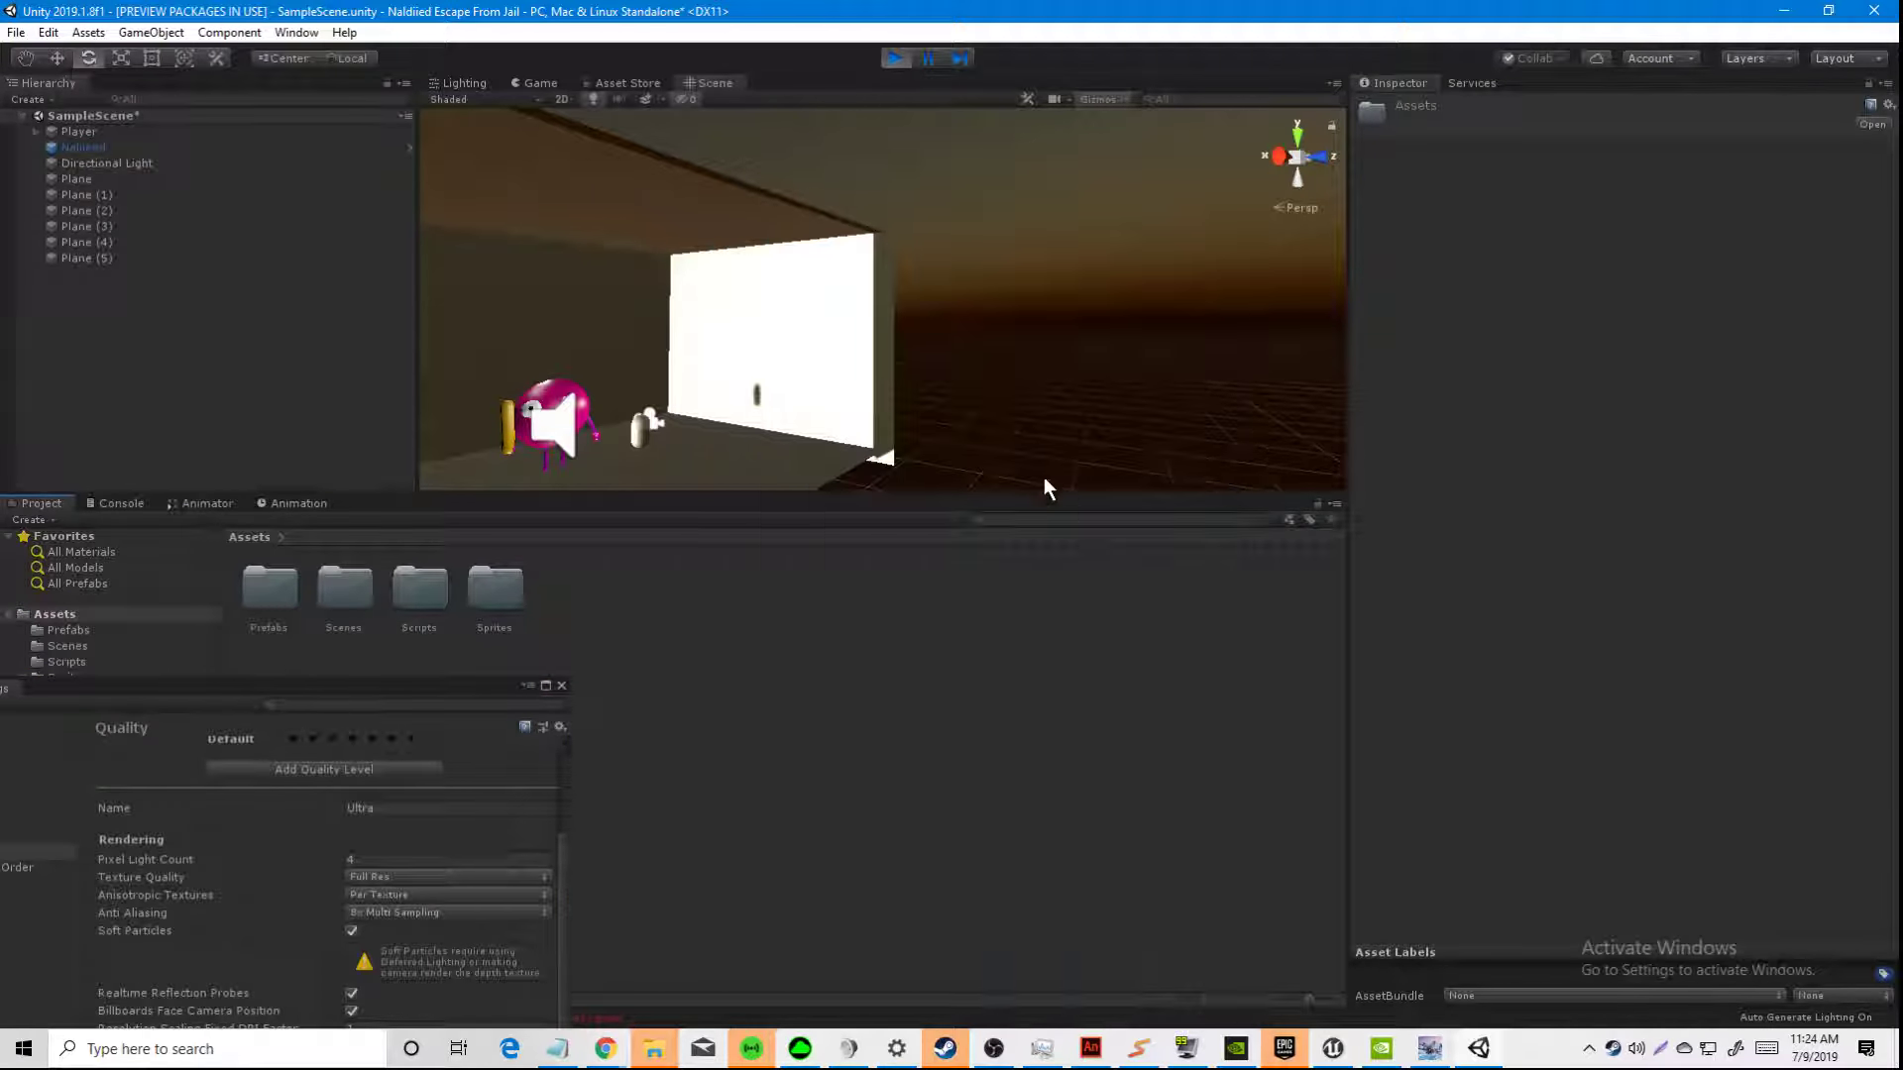
key("Return")
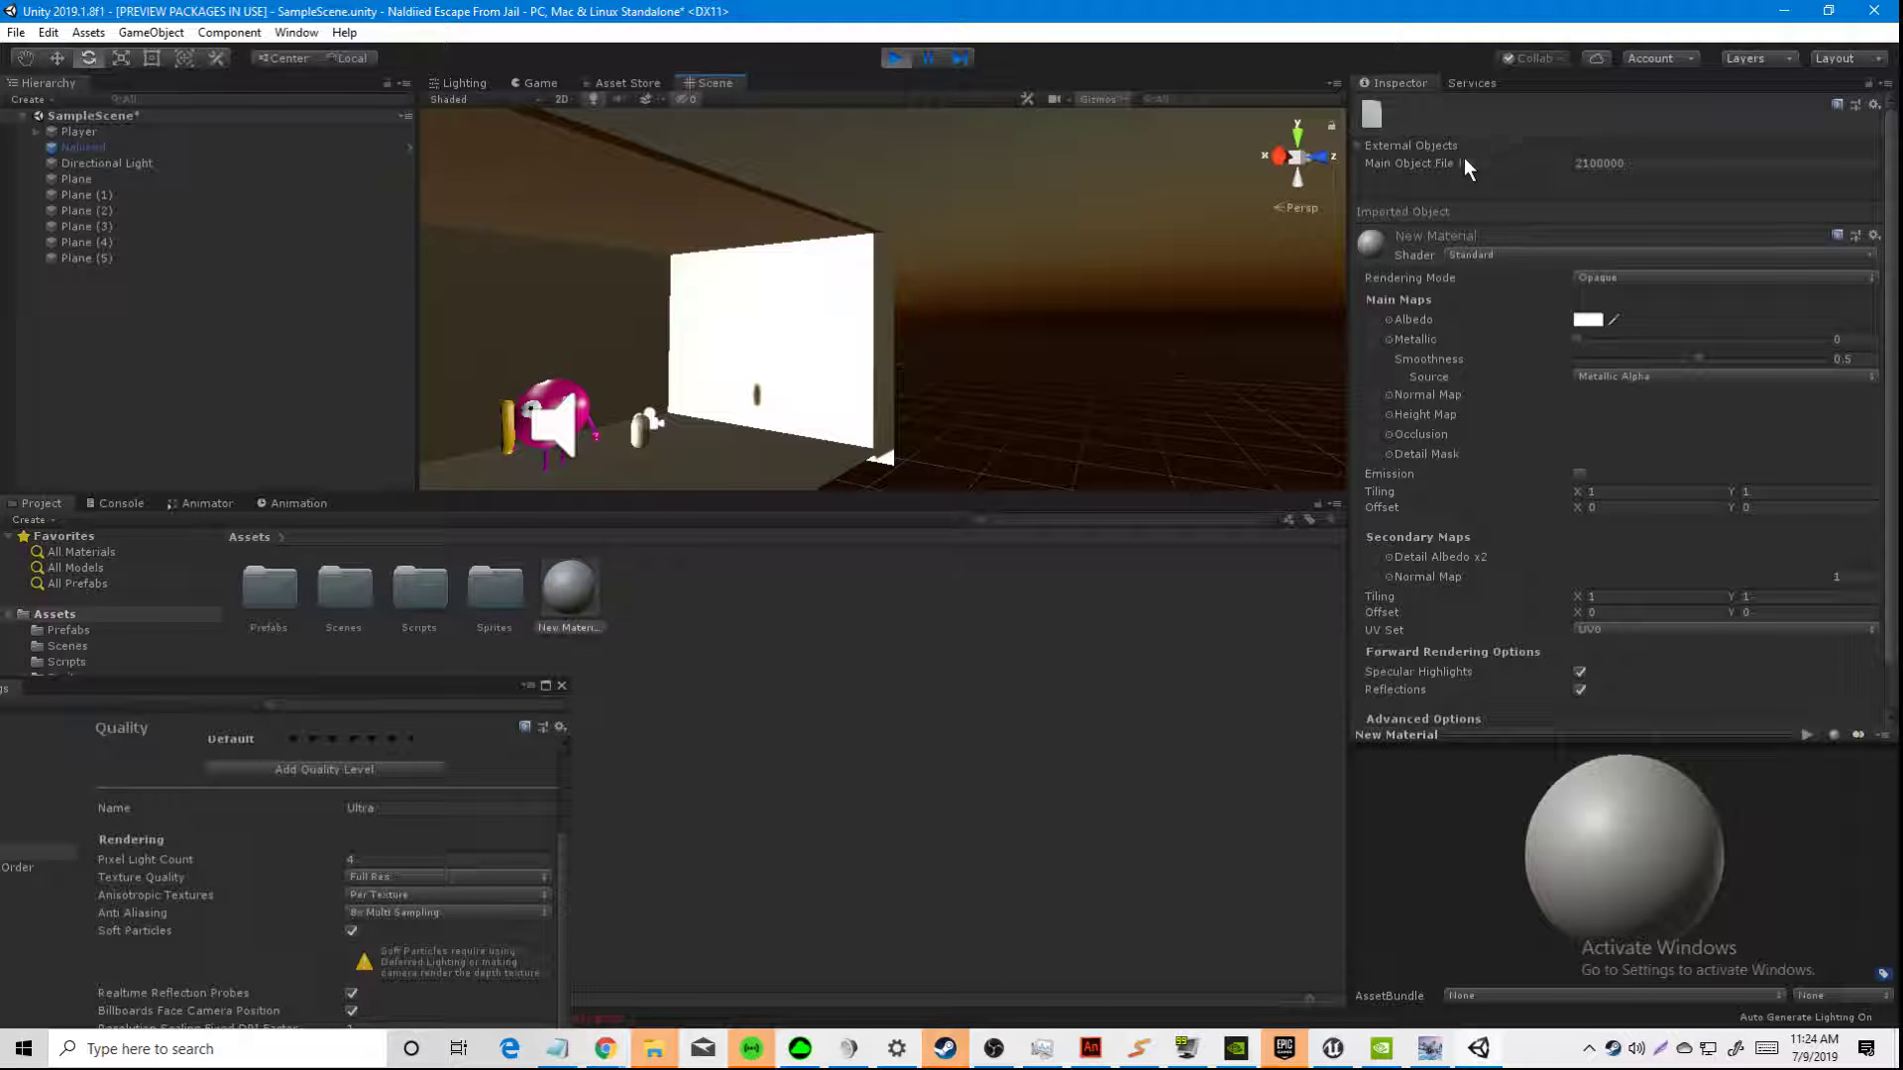
Step: Set the new material's shader to Sprites/Diffuse
left_click(1470, 255)
left_click(1493, 436)
left_click(1483, 306)
left_click(1494, 451)
left_click(1489, 333)
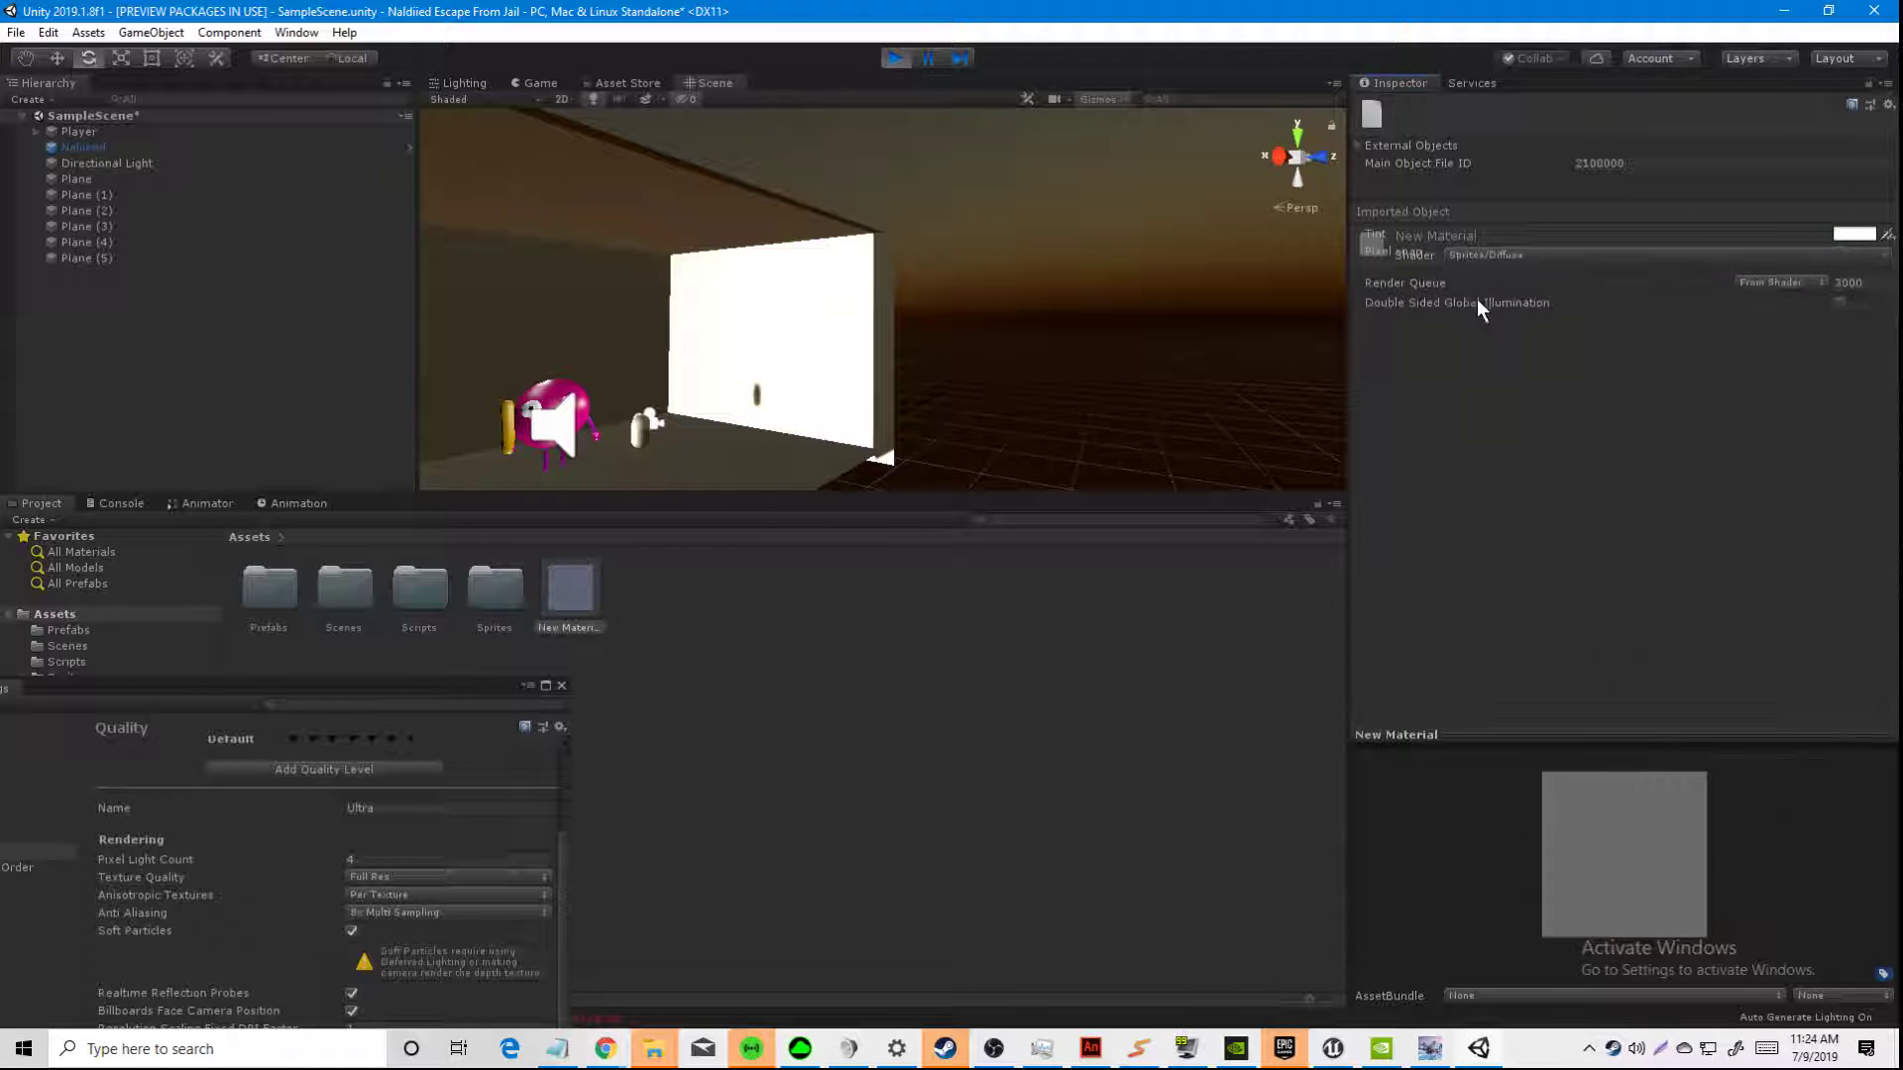
Step: Assign New Material to the Naliieed object's Sprite Renderer
right_click_drag(822, 361, 552, 325)
scroll(644, 322, "up", 2)
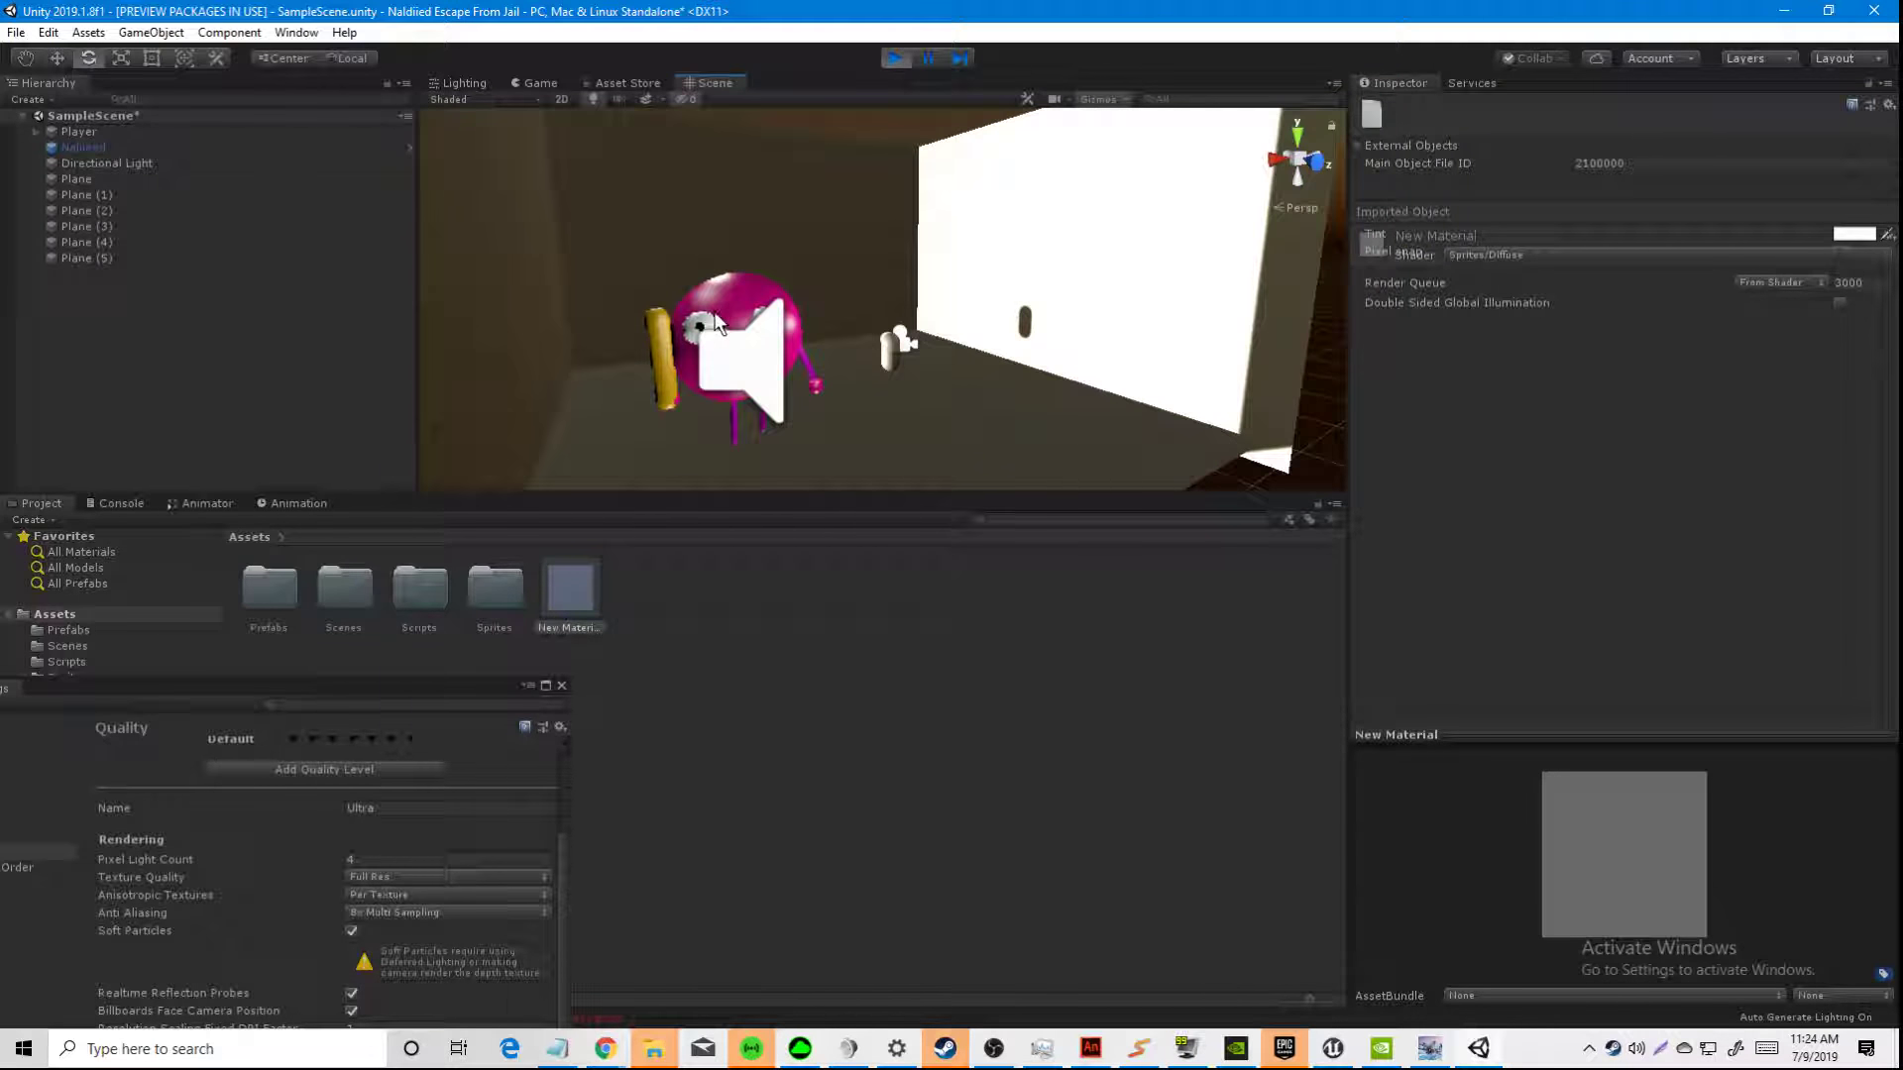
left_click(745, 315)
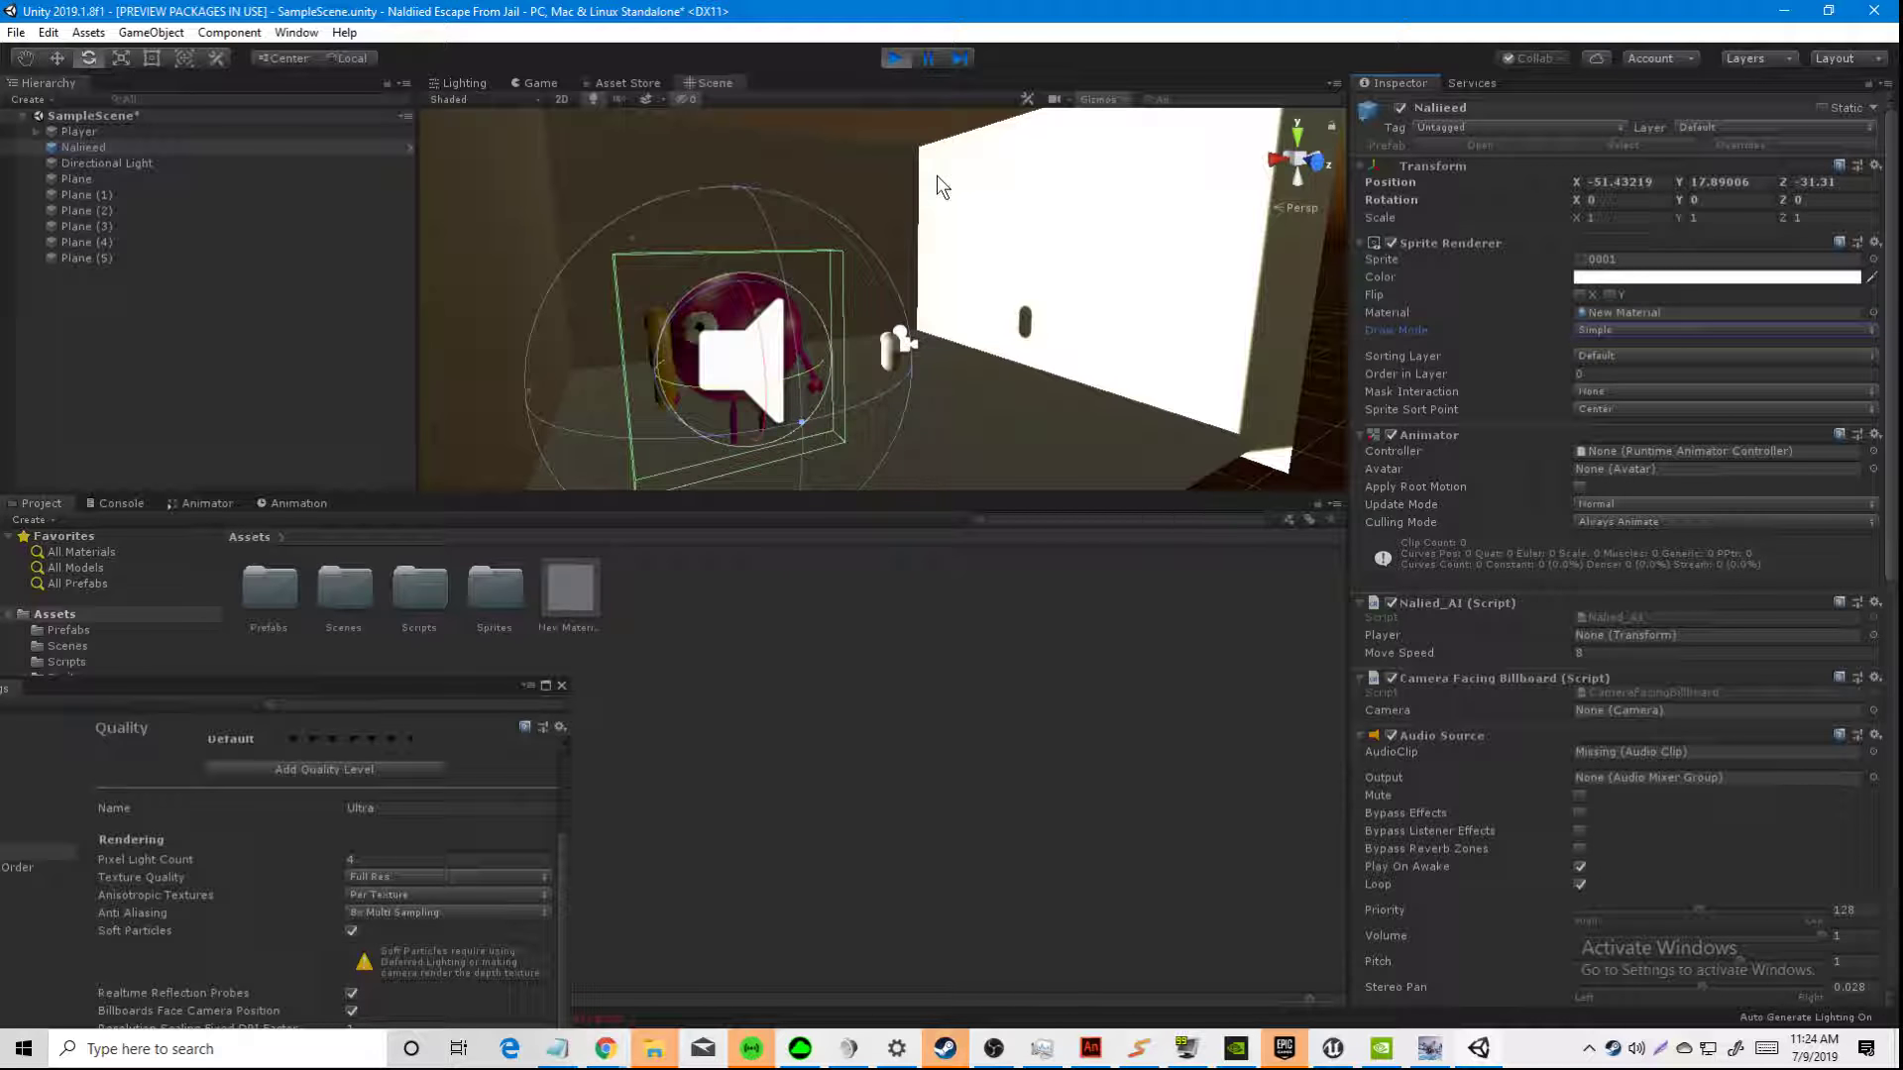
Step: Switch to Chrome, seek the Creating Prelude of the Chambered video to an earlier point, and return to Unity
mouse_move(605, 1049)
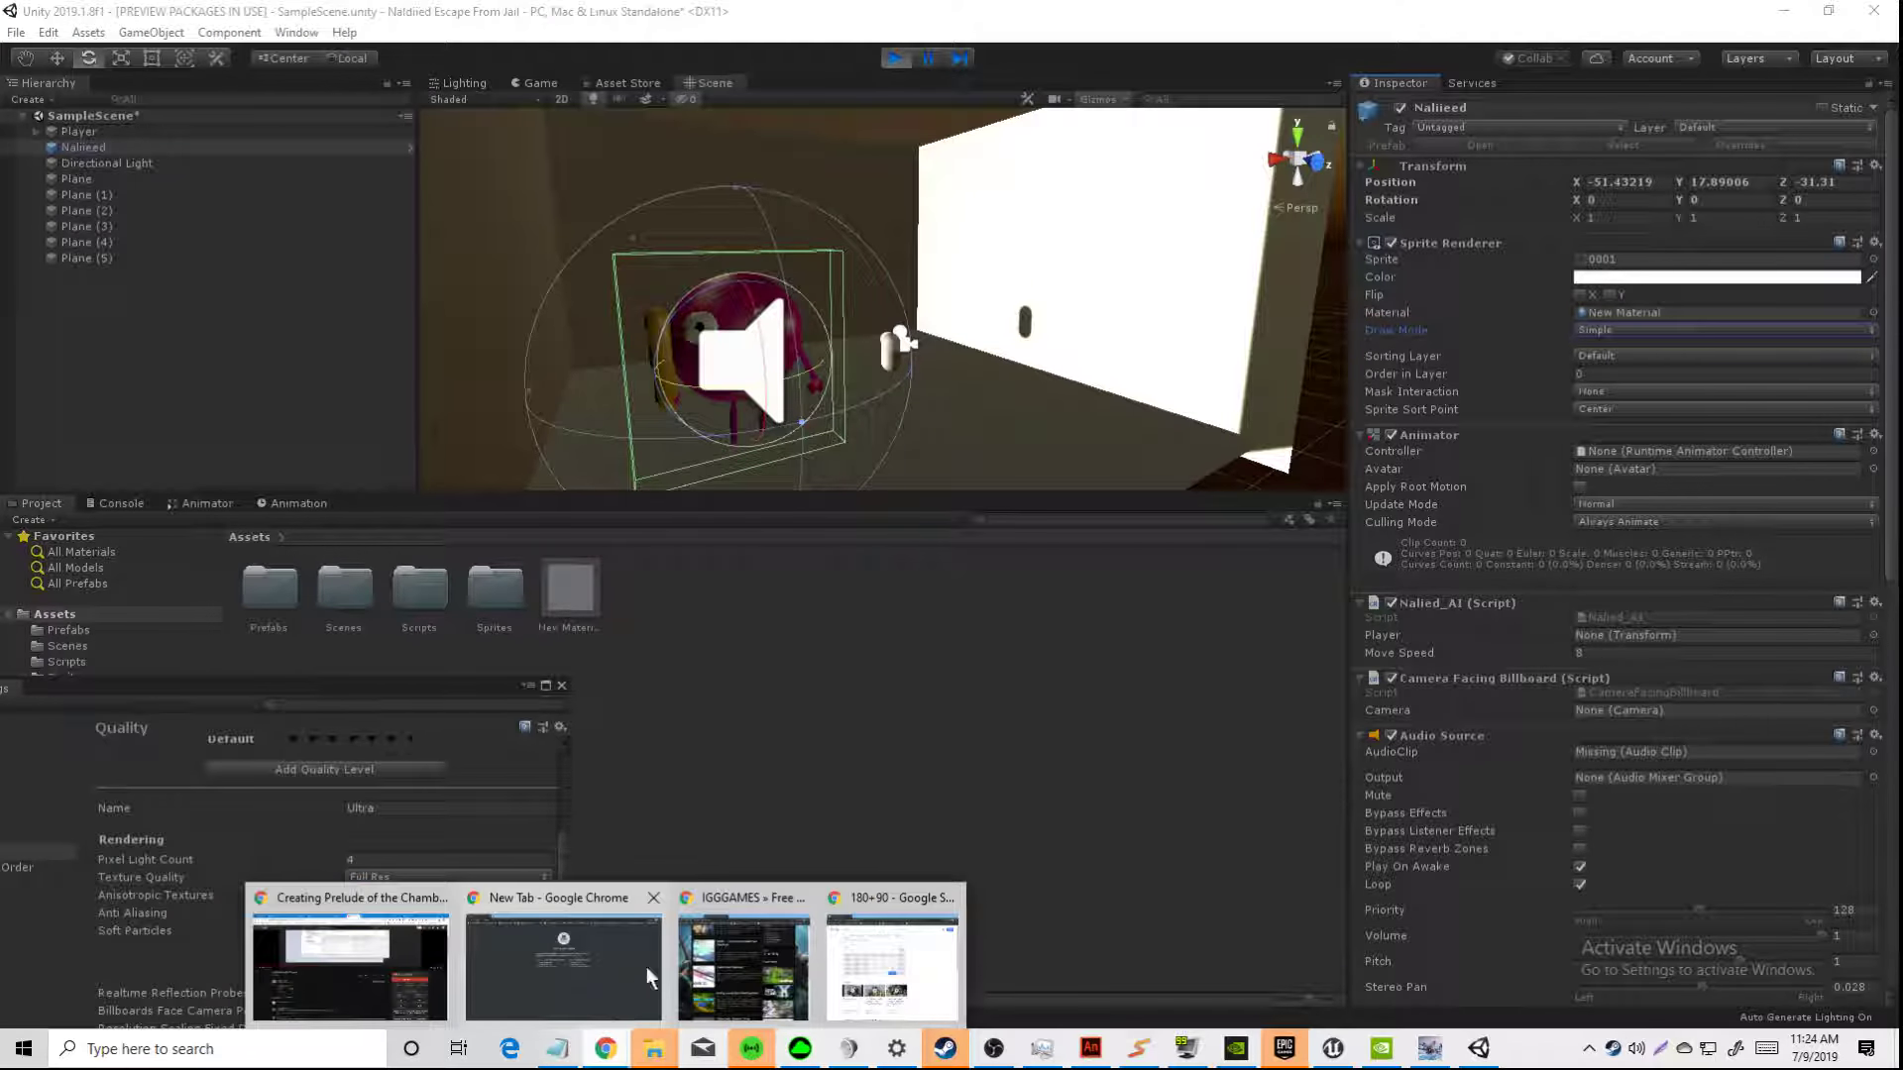
left_click(370, 1003)
left_click(308, 503)
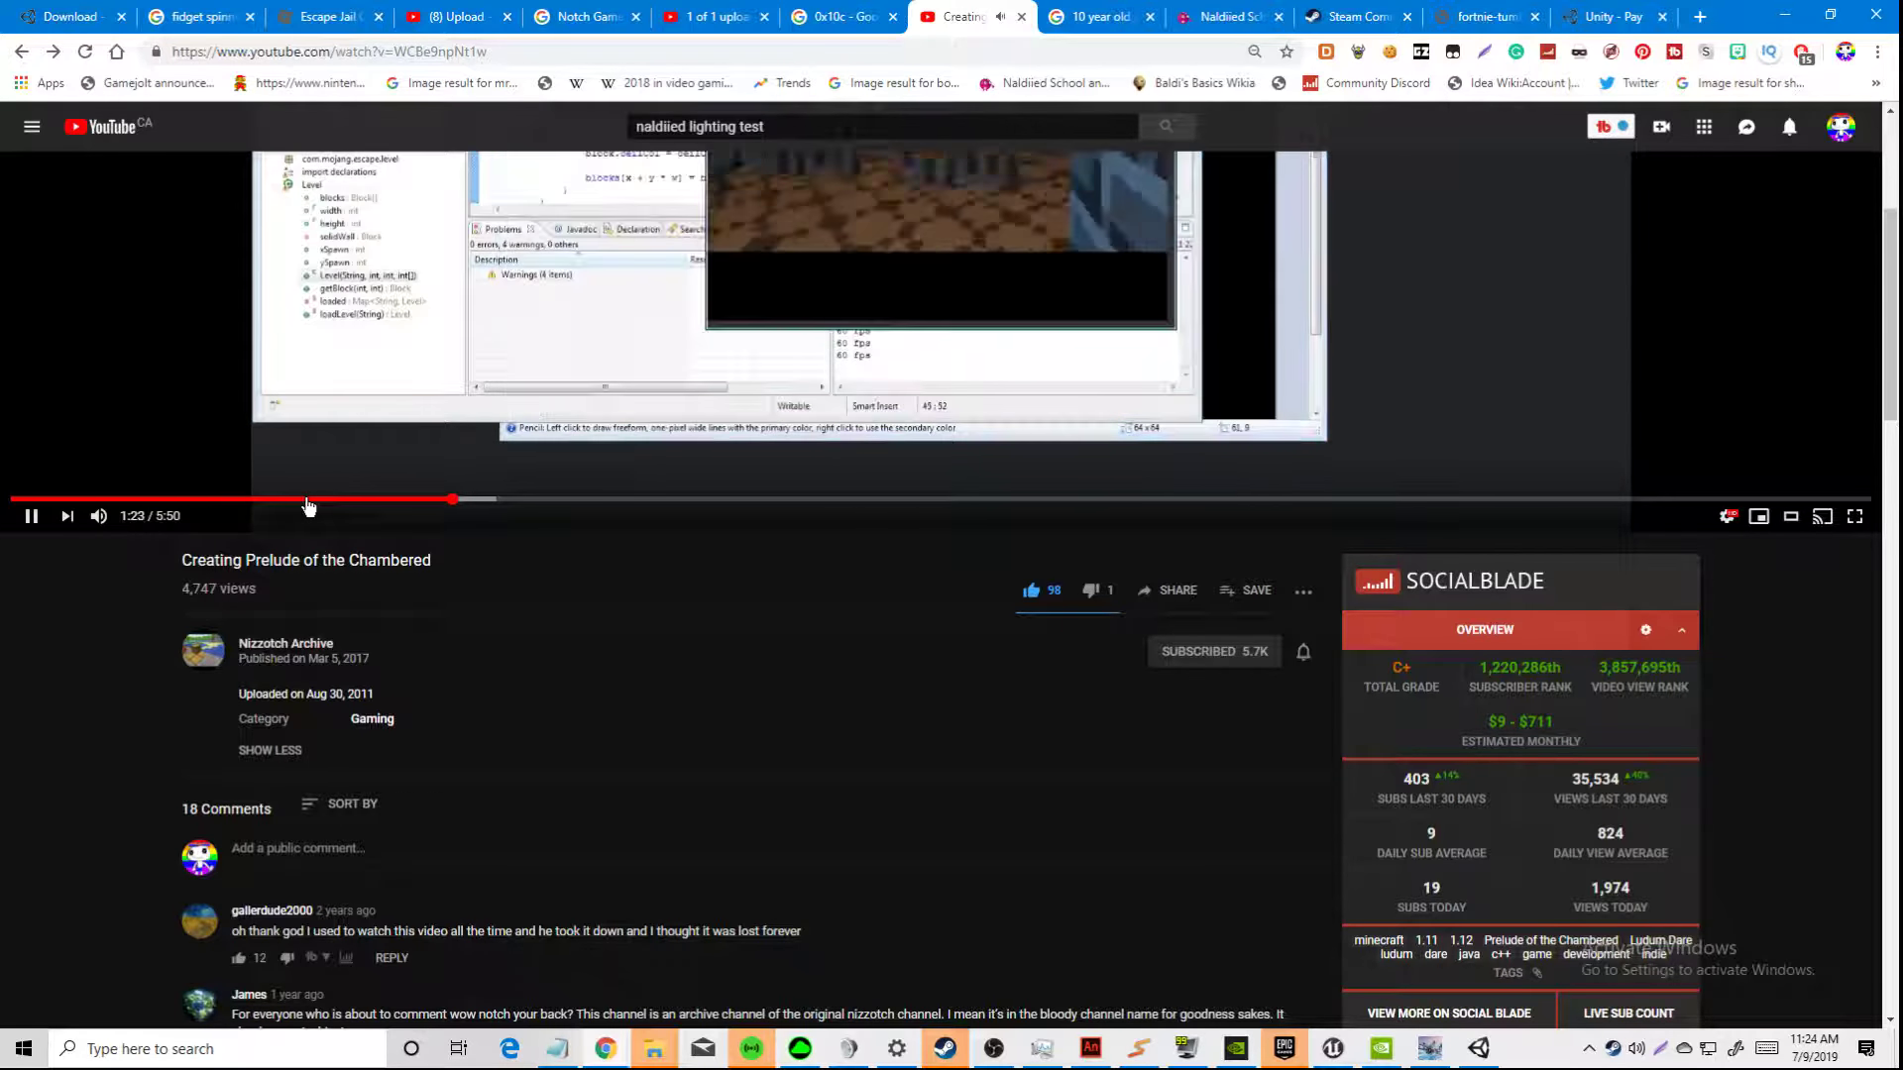
left_click(1785, 15)
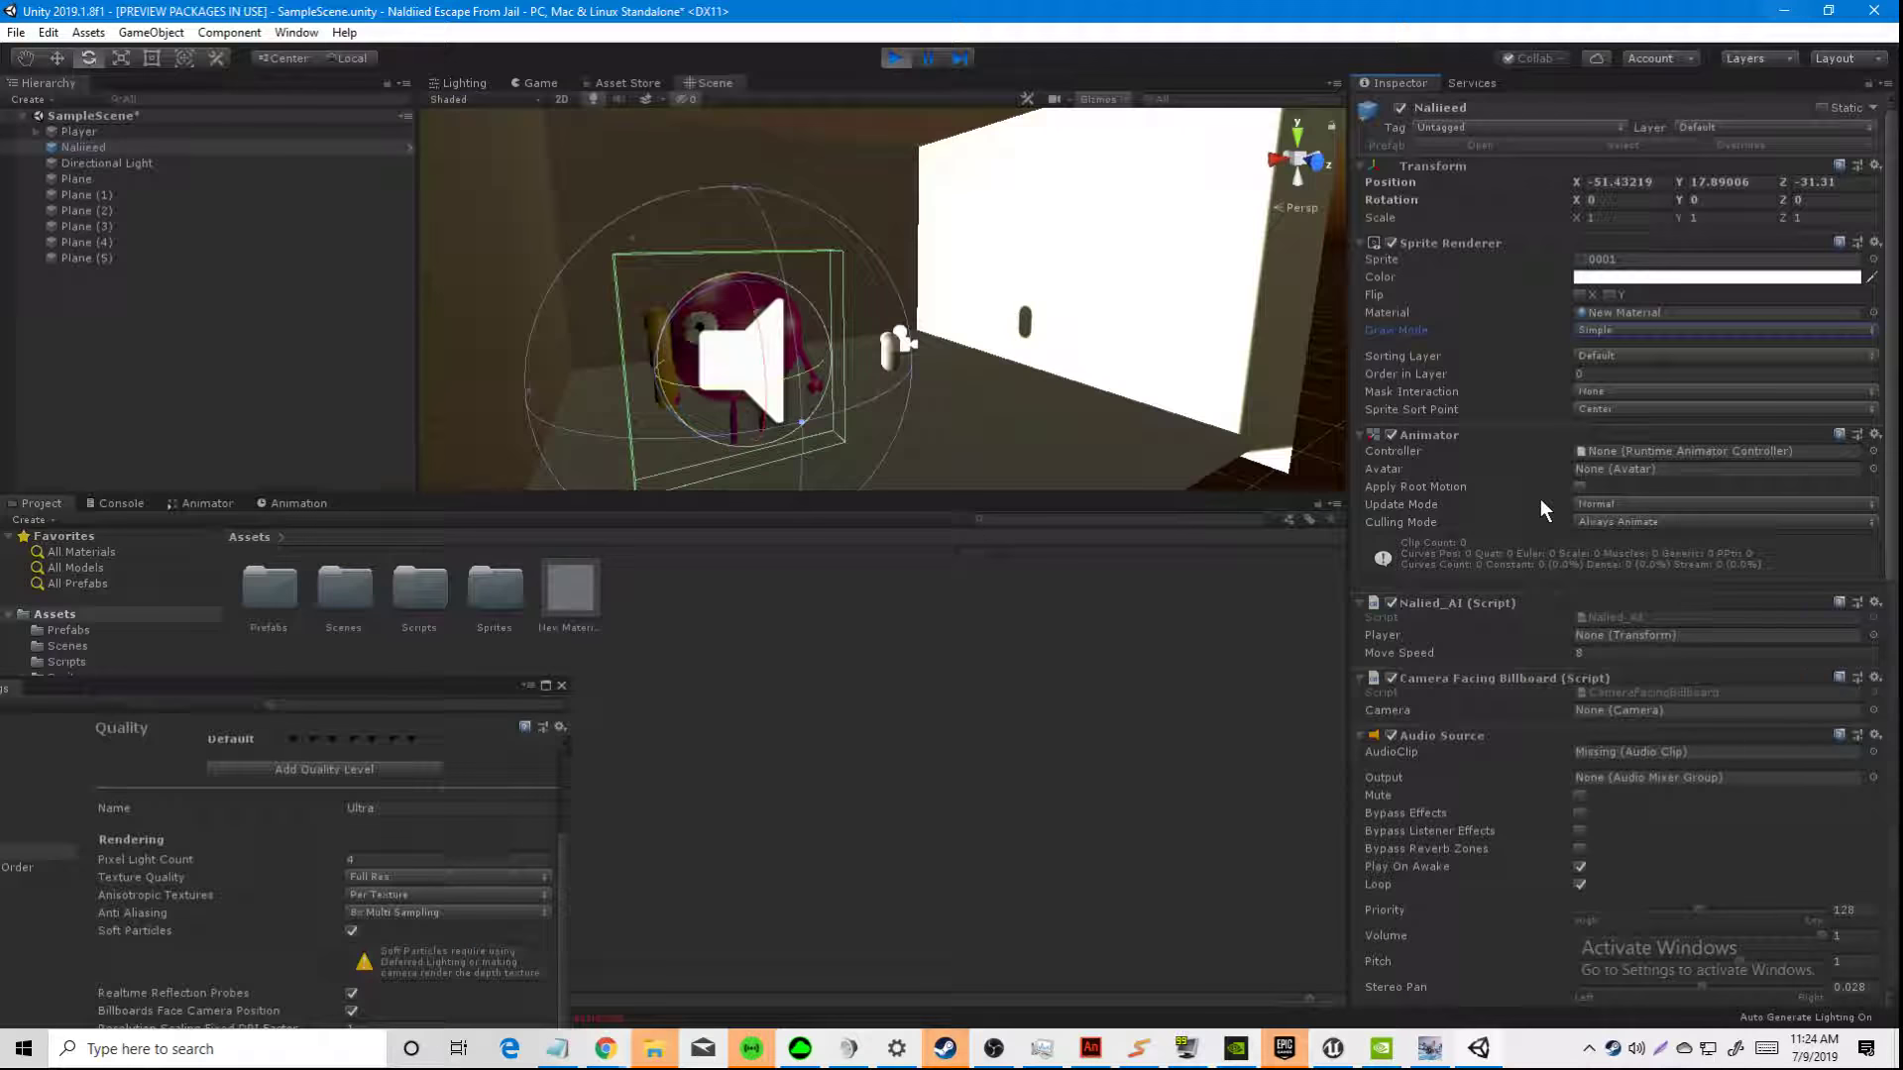
Step: Move the Naliieed object along the Z axis to about -33.45, away from the side wall
left_click_drag(934, 302, 466, 248, "alt")
scroll(947, 189, "up", 8)
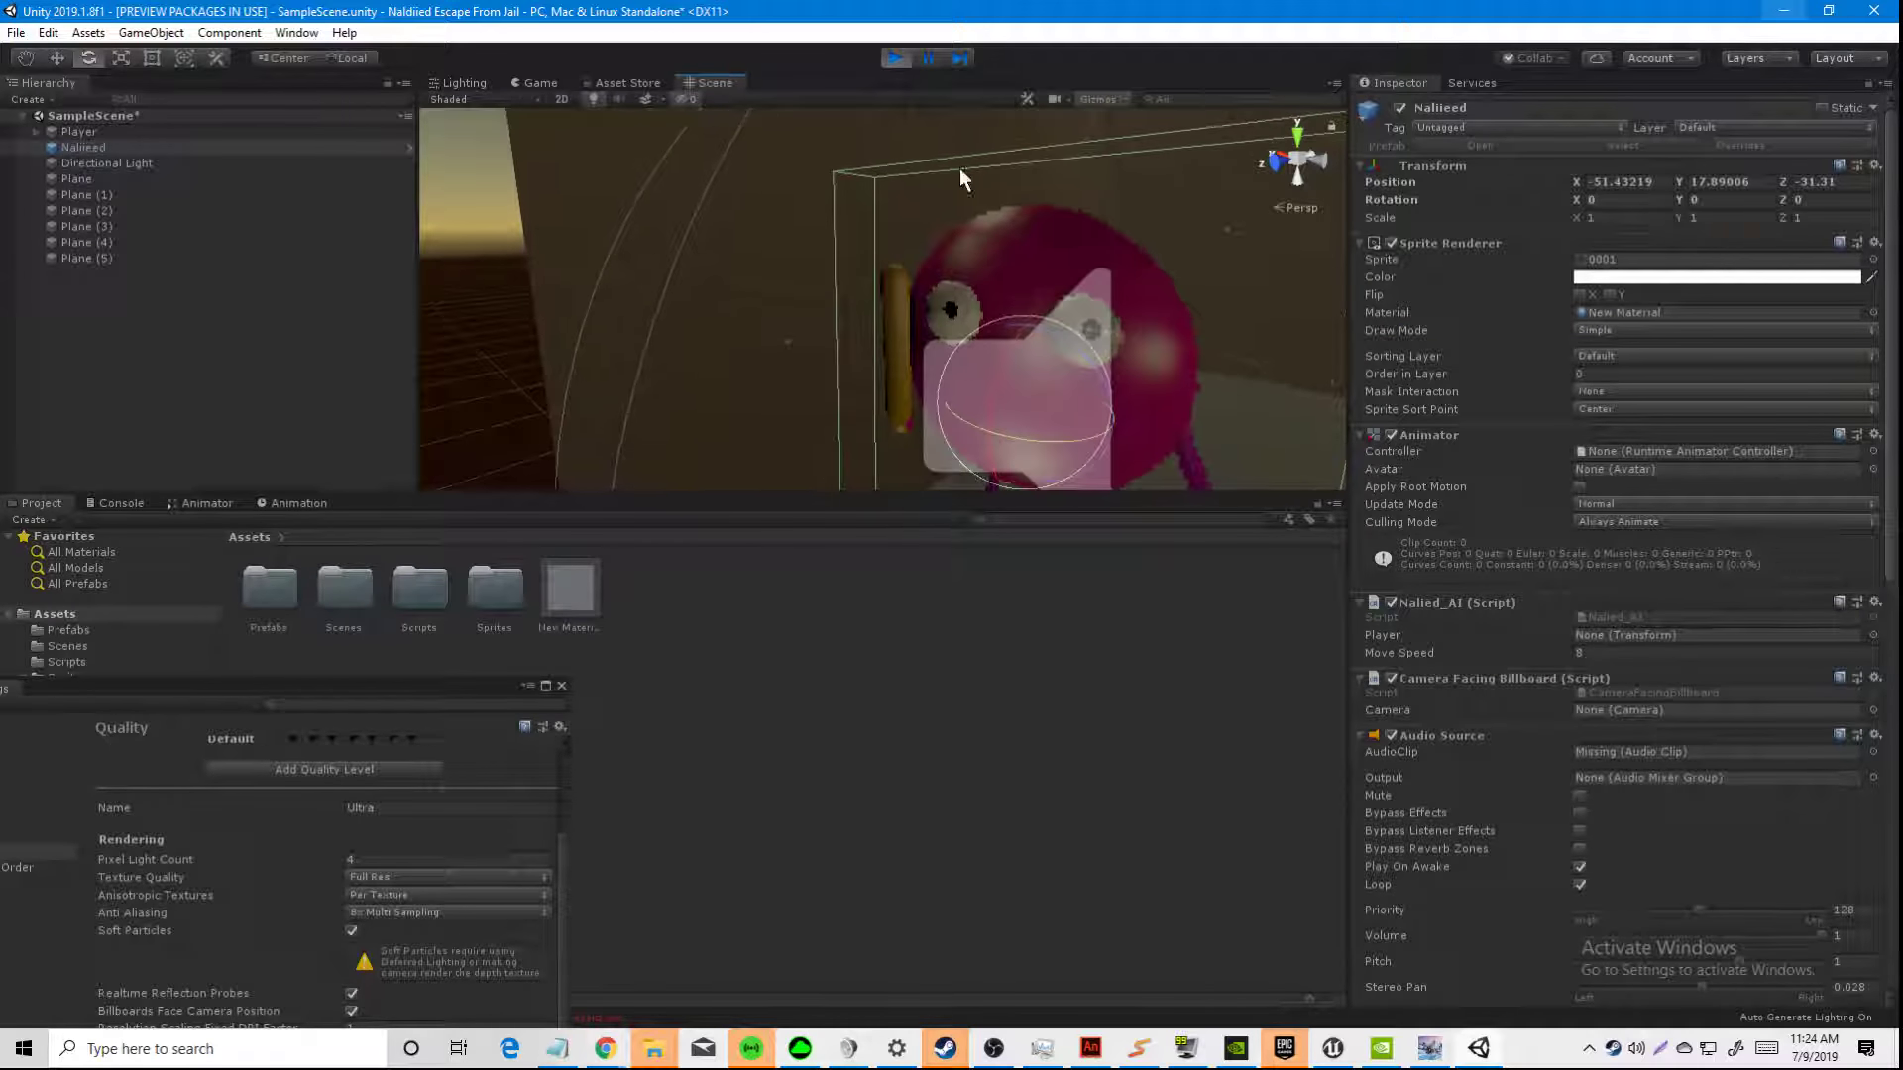
scroll(924, 131, "down", 6)
left_click_drag(924, 131, 595, 203, "alt")
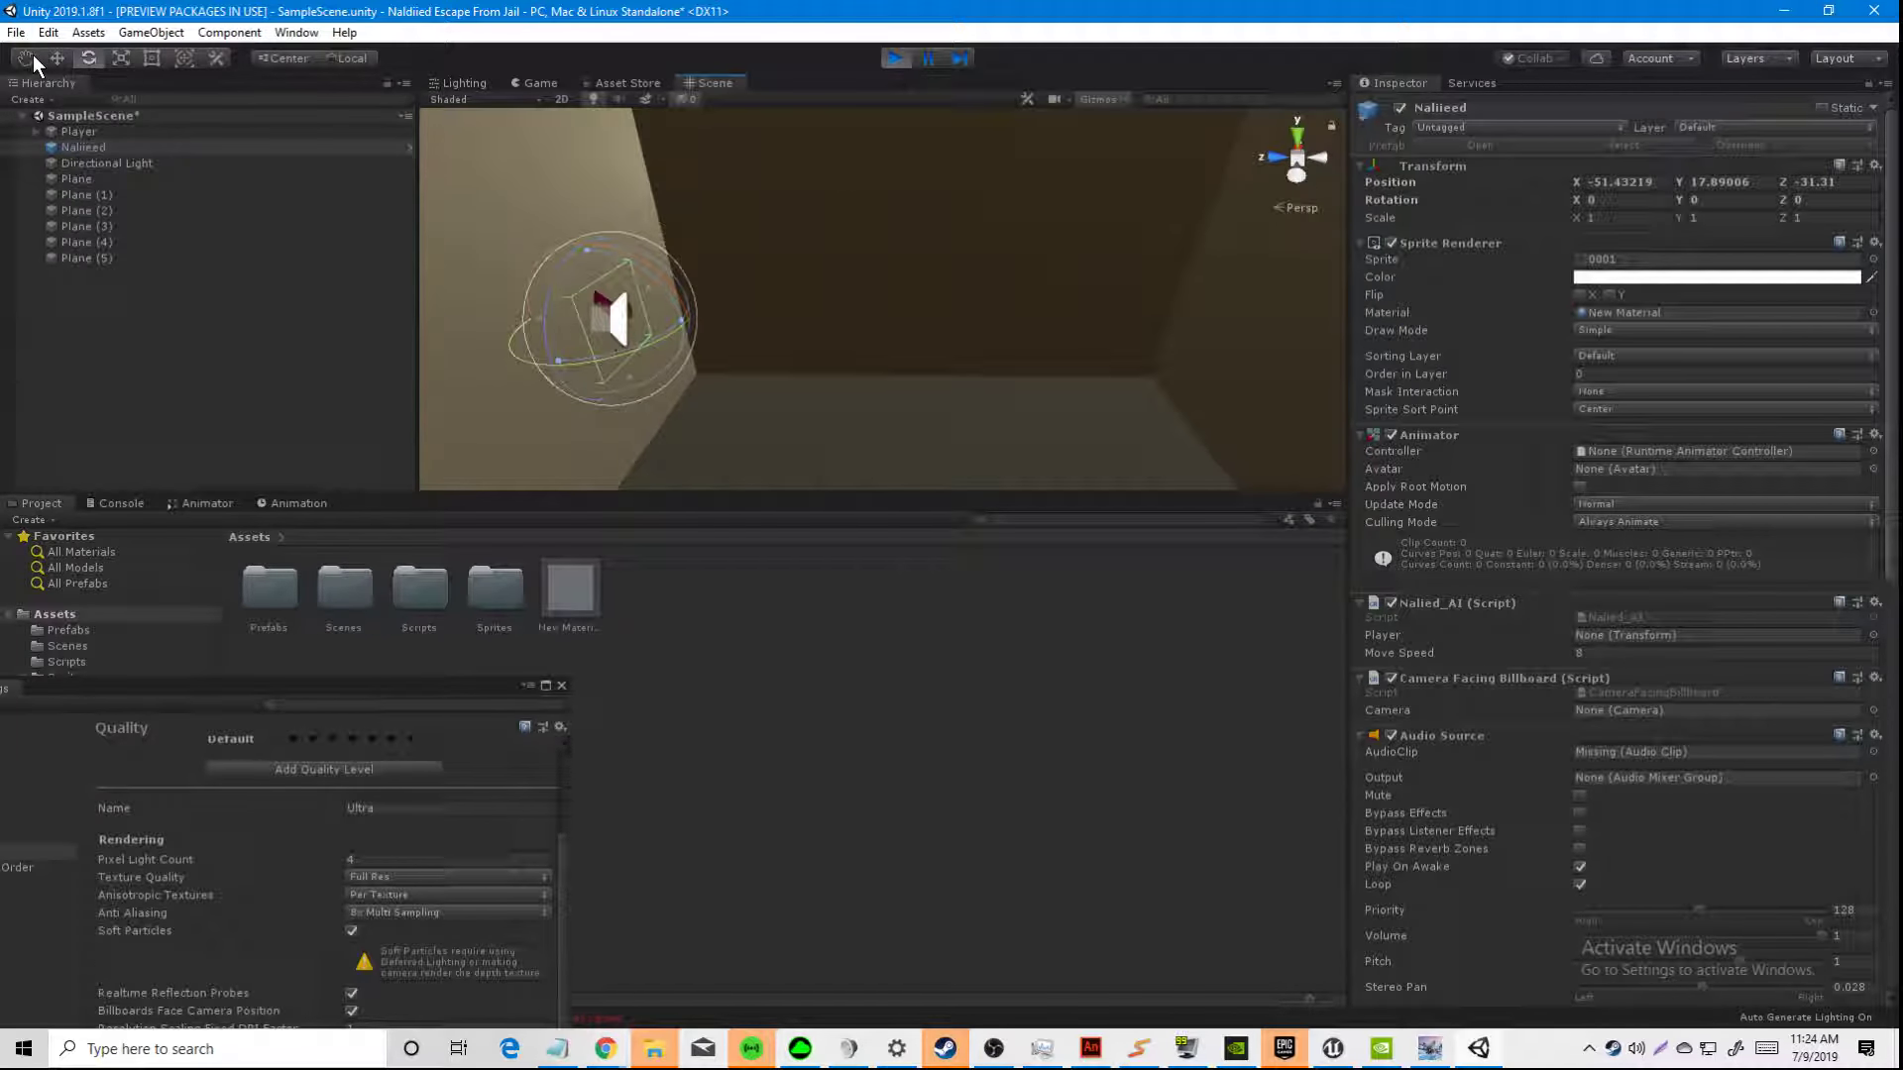
left_click(586, 340)
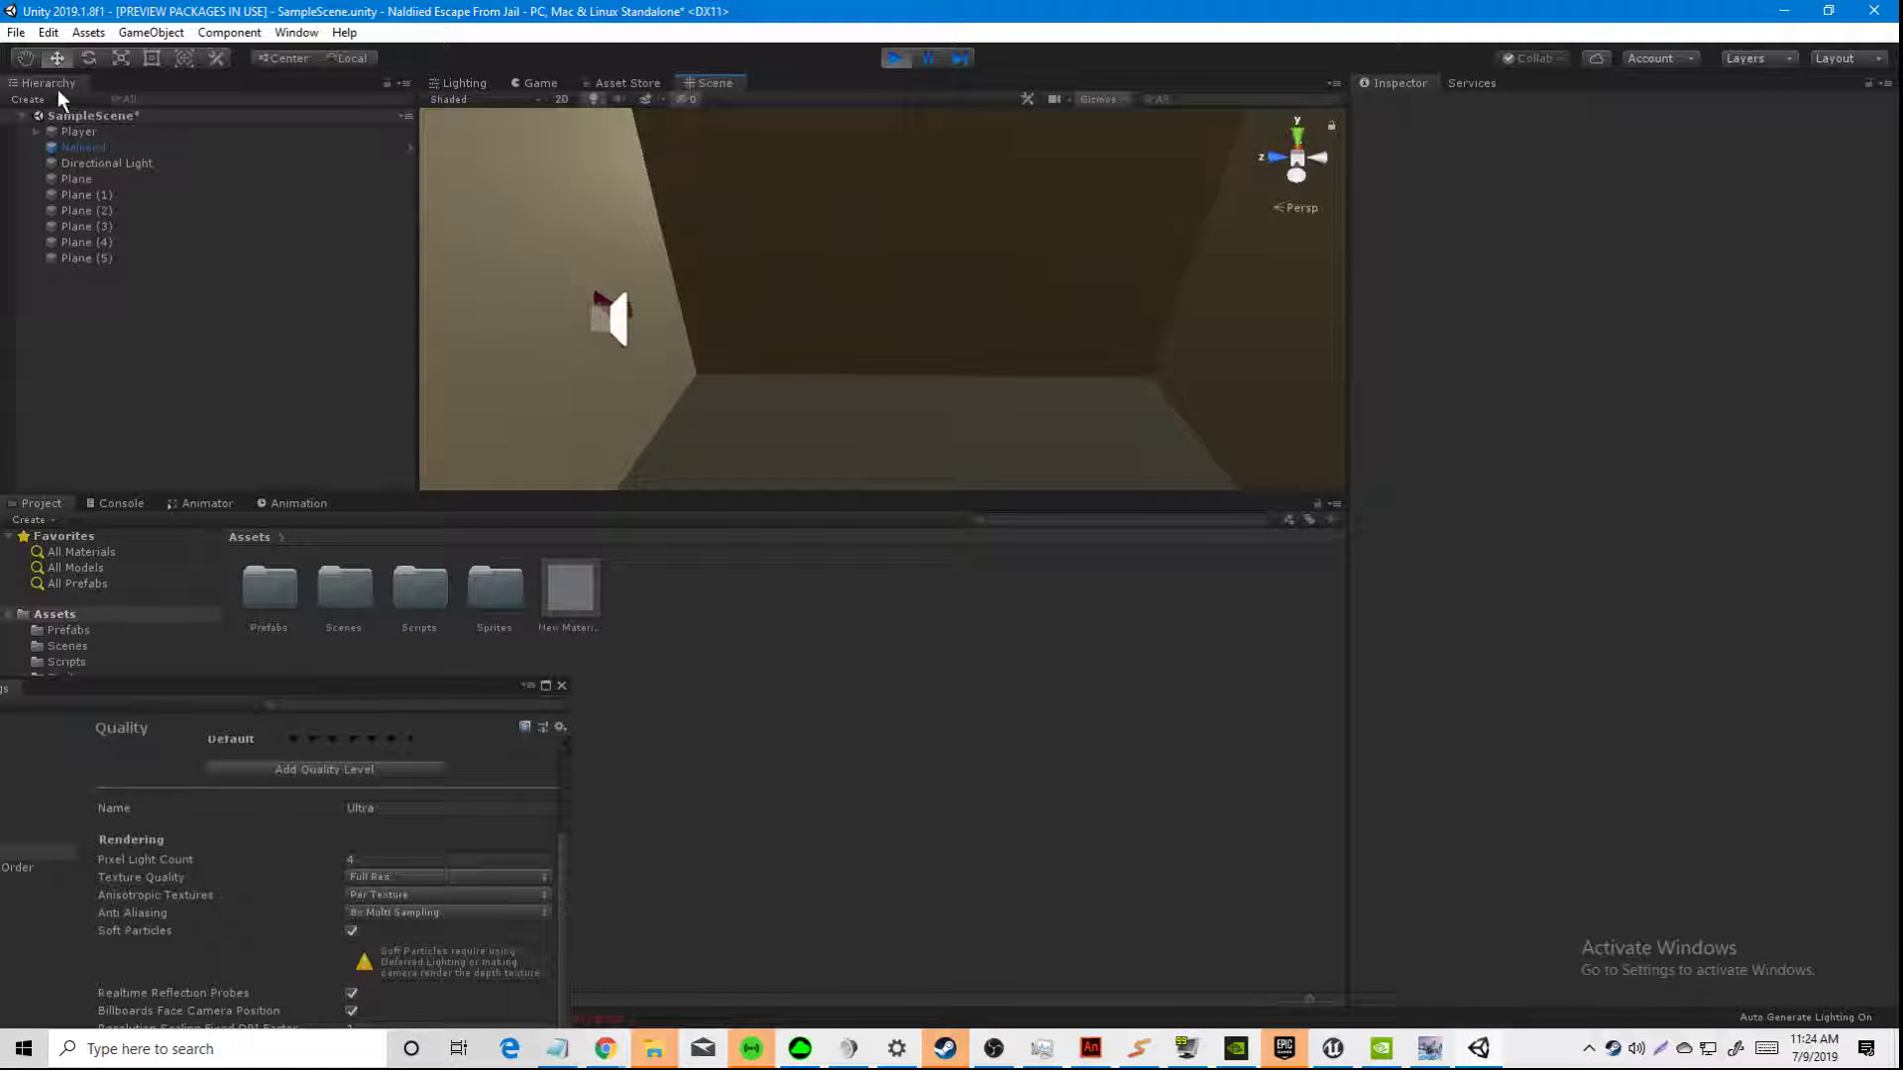
left_click(62, 147)
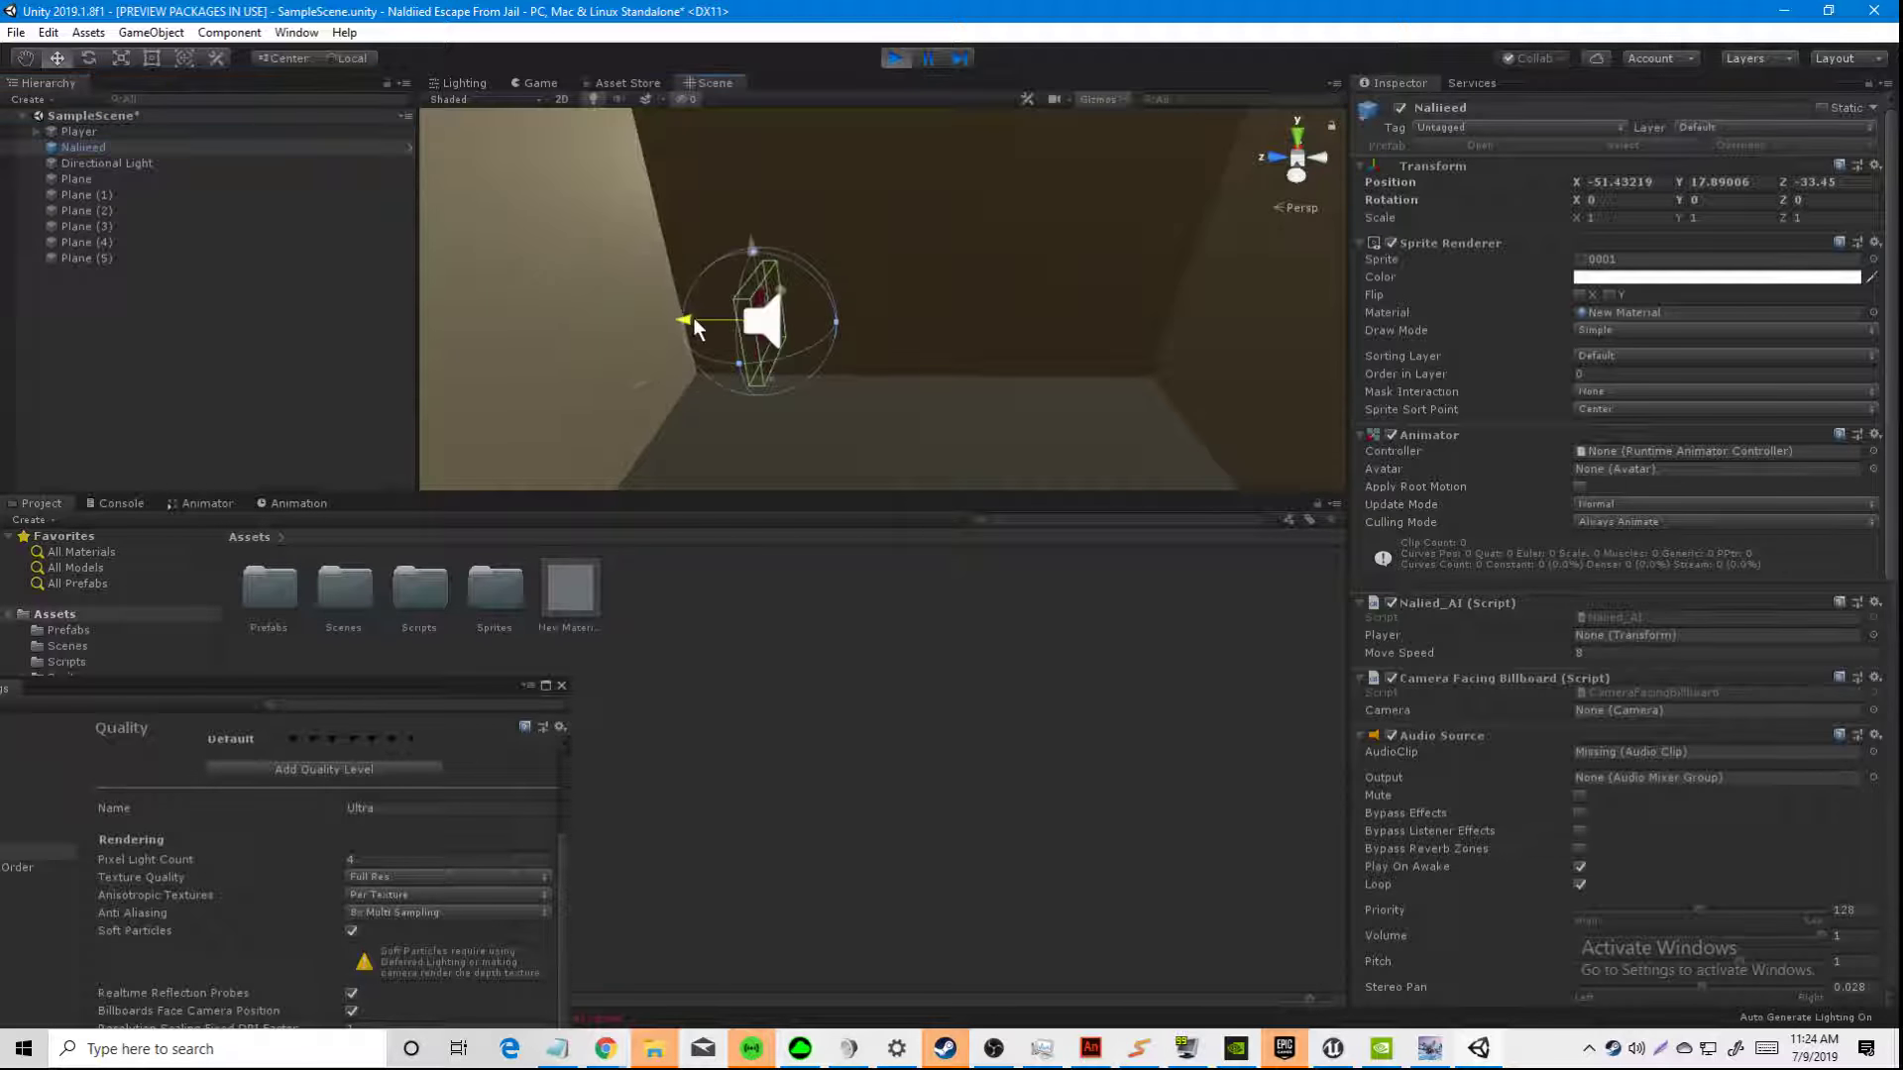
Step: Check the Naliieed sprite's lighting in the running game, re-dock the Game view beside the Scene view, and stop play mode
left_click(538, 86)
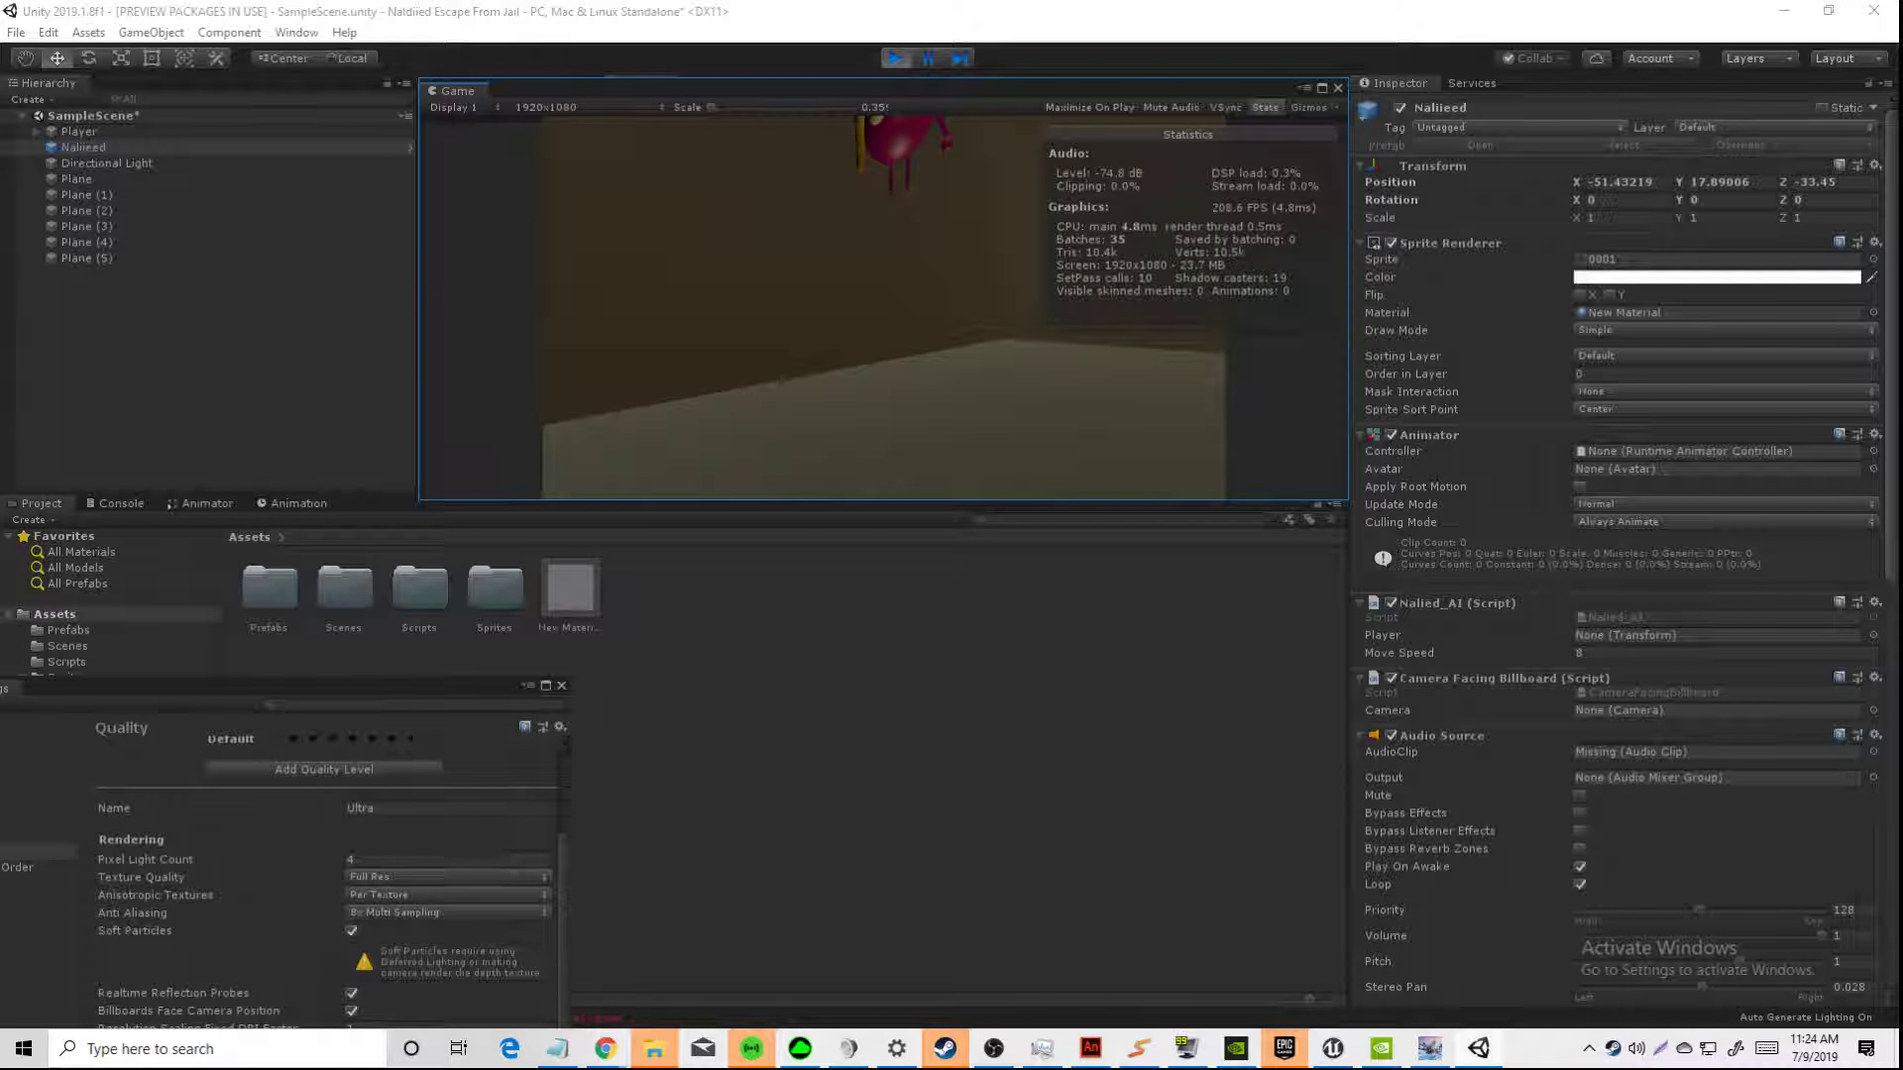
key("w")
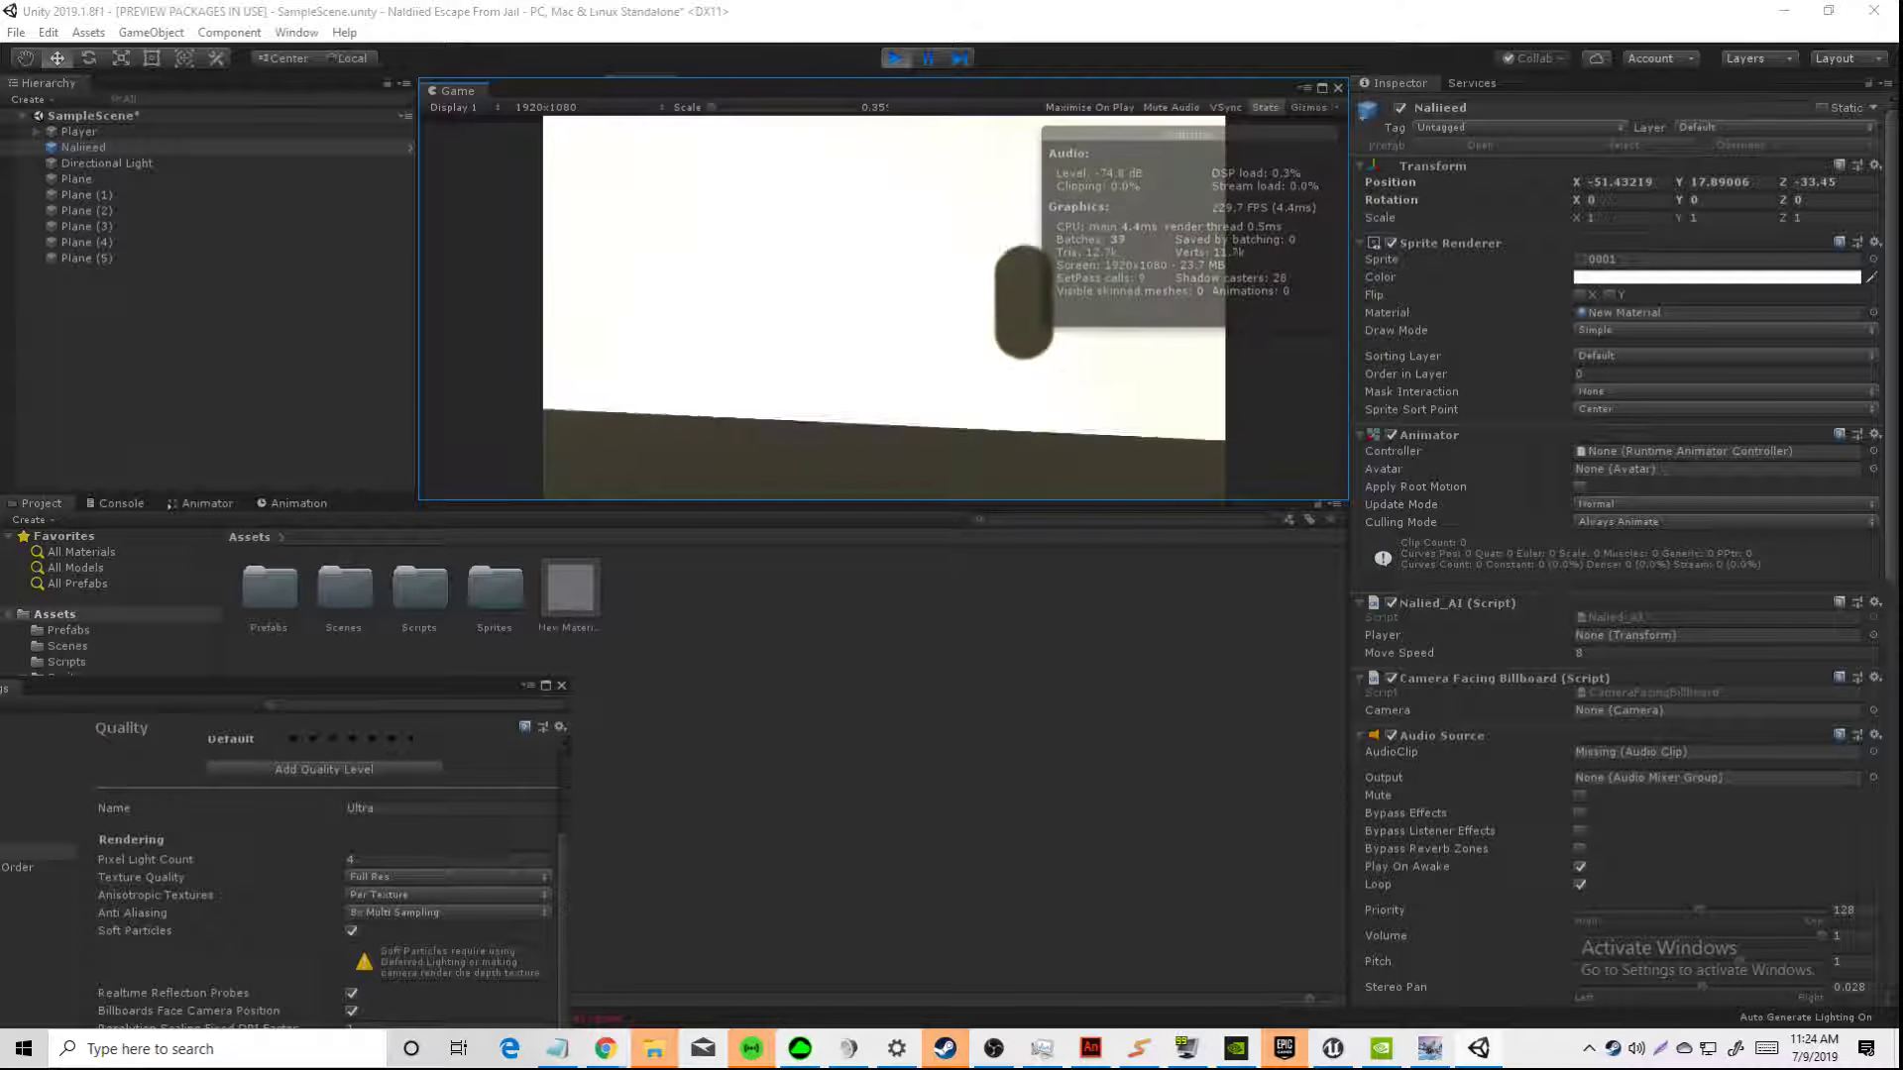
left_click_drag(767, 81, 962, 630)
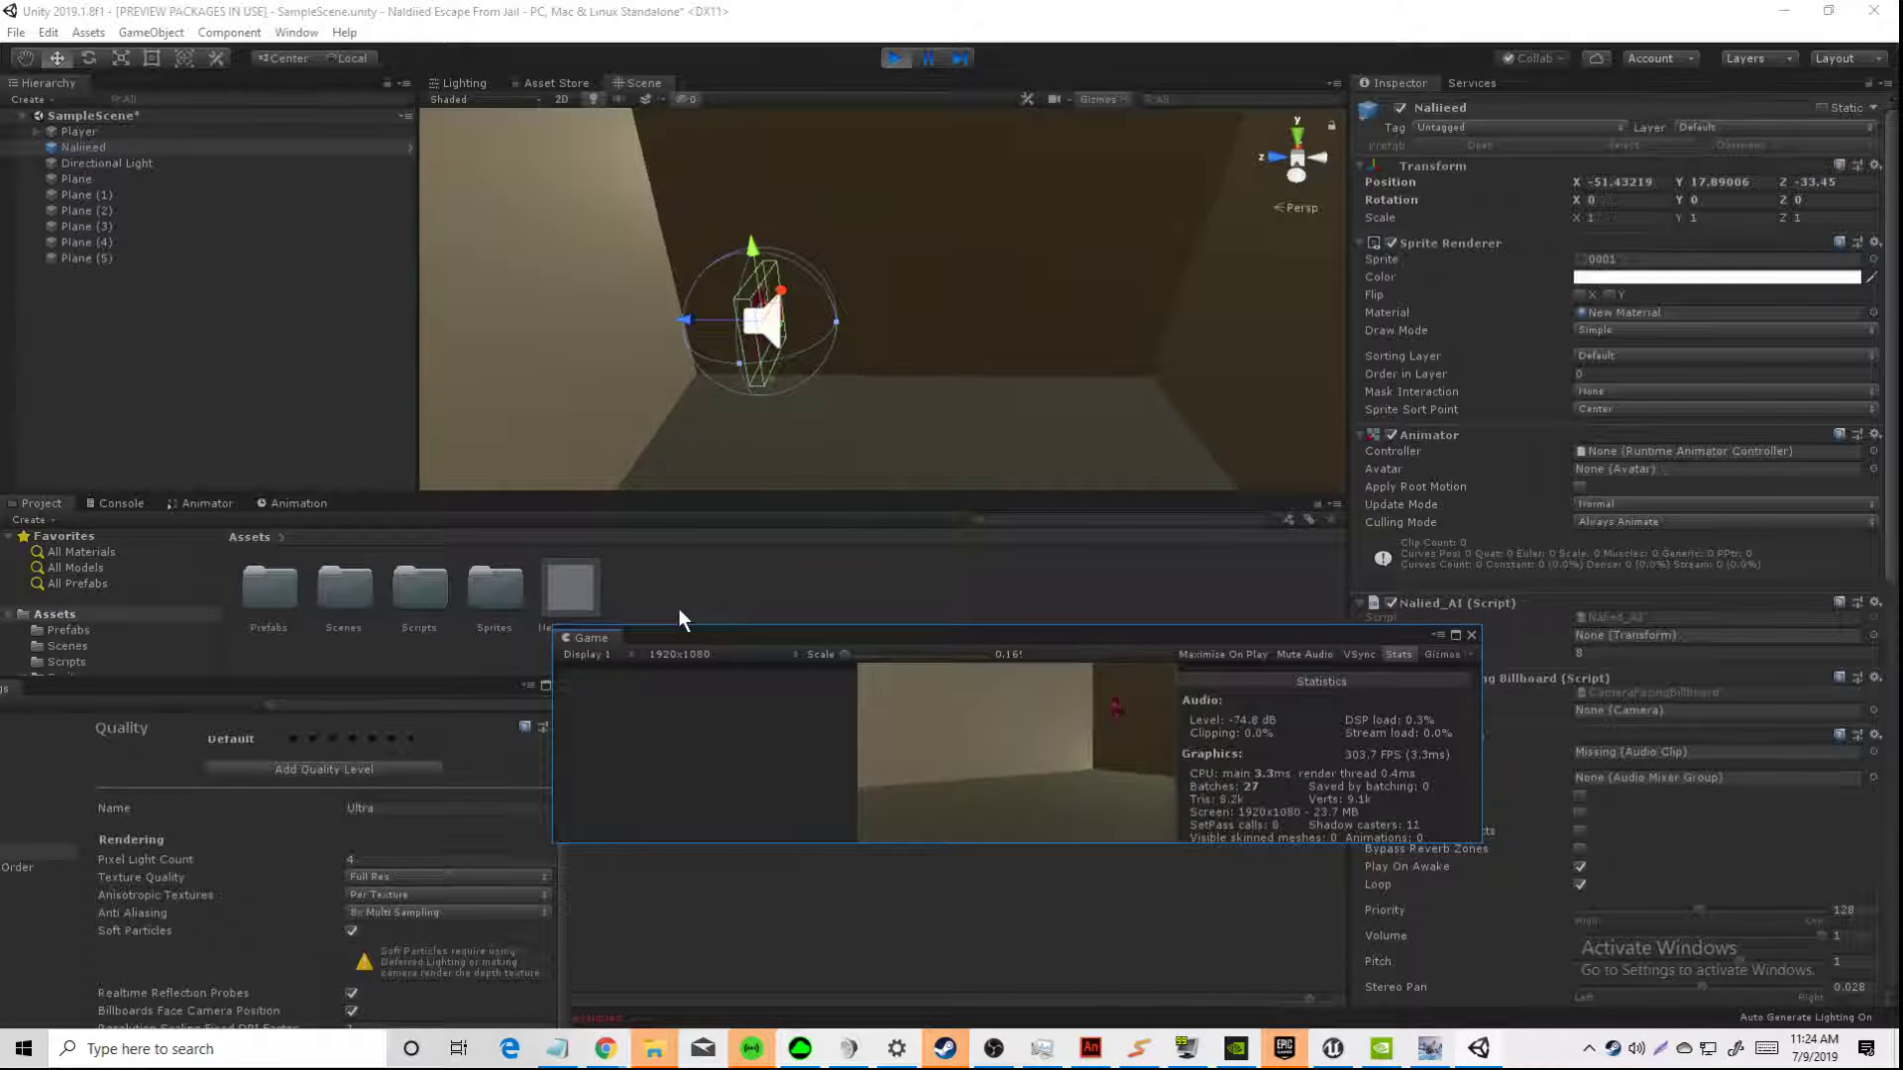
left_click_drag(606, 637, 723, 93)
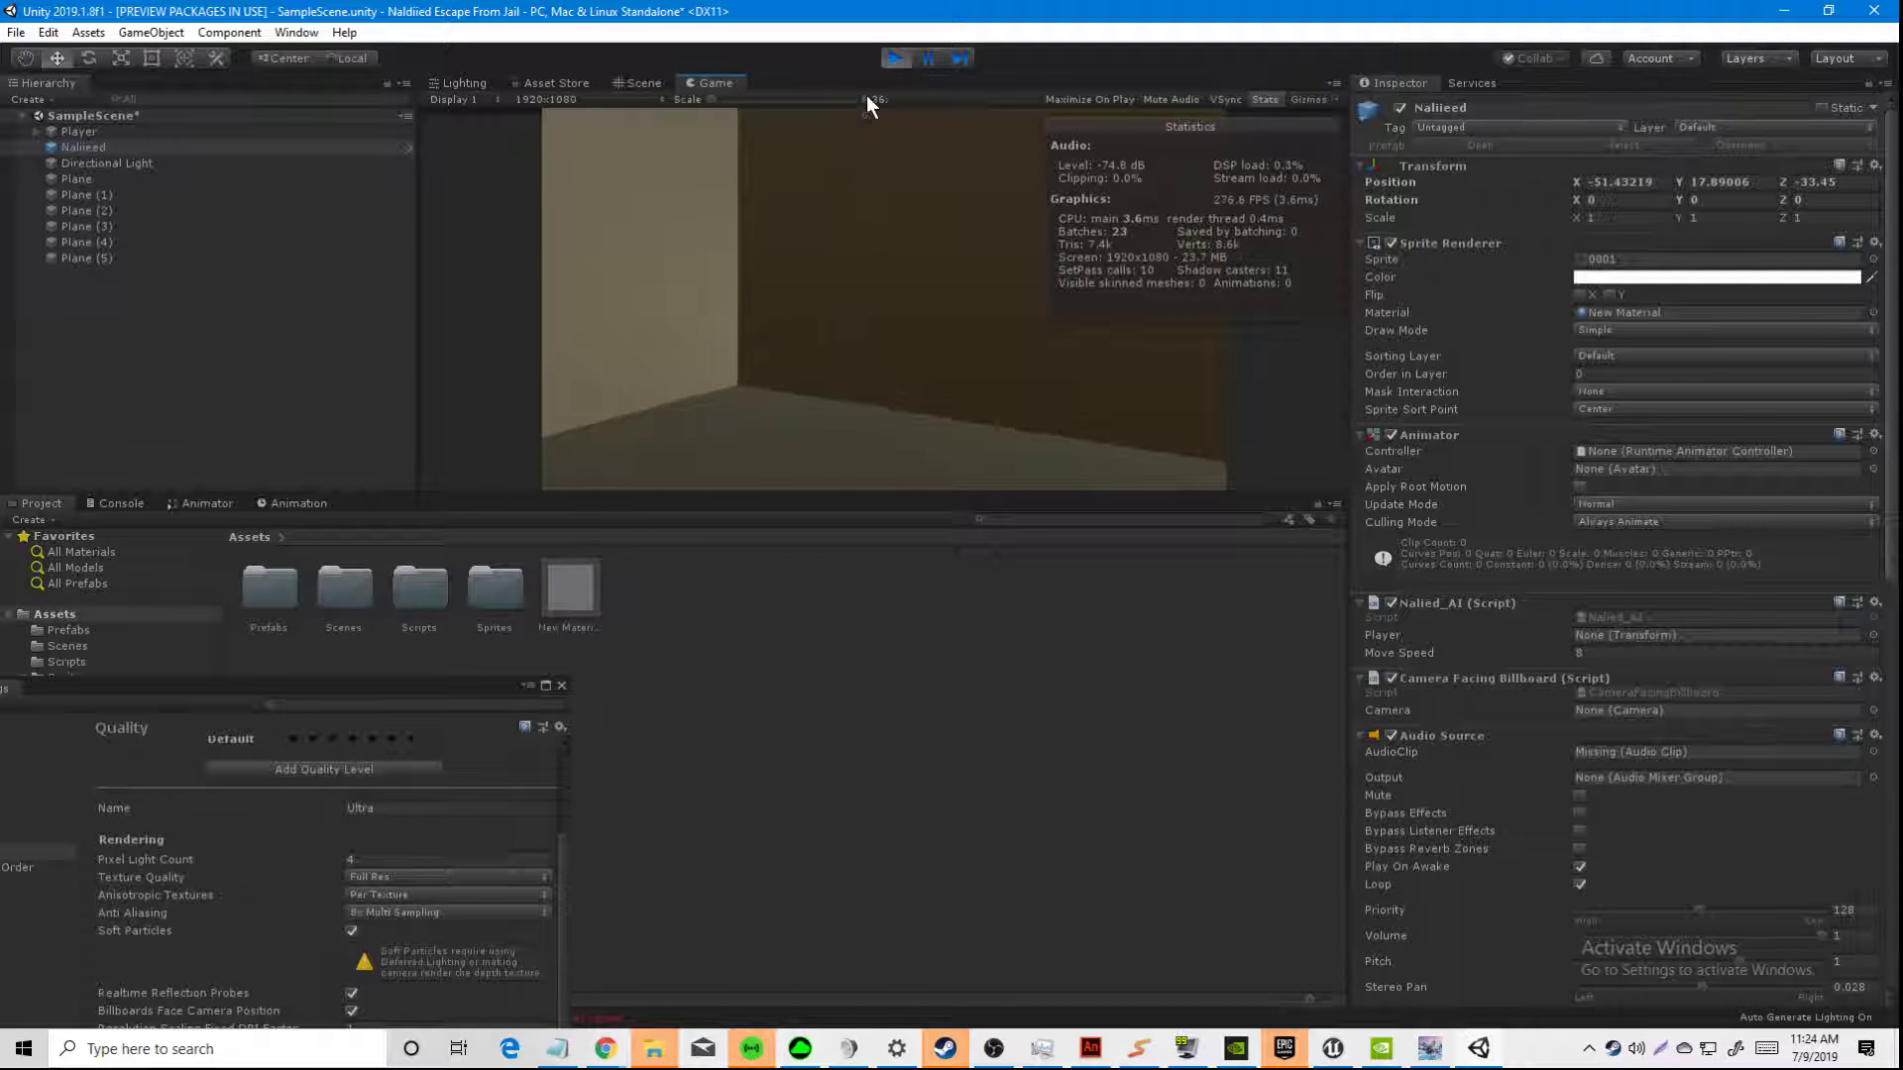
left_click(889, 63)
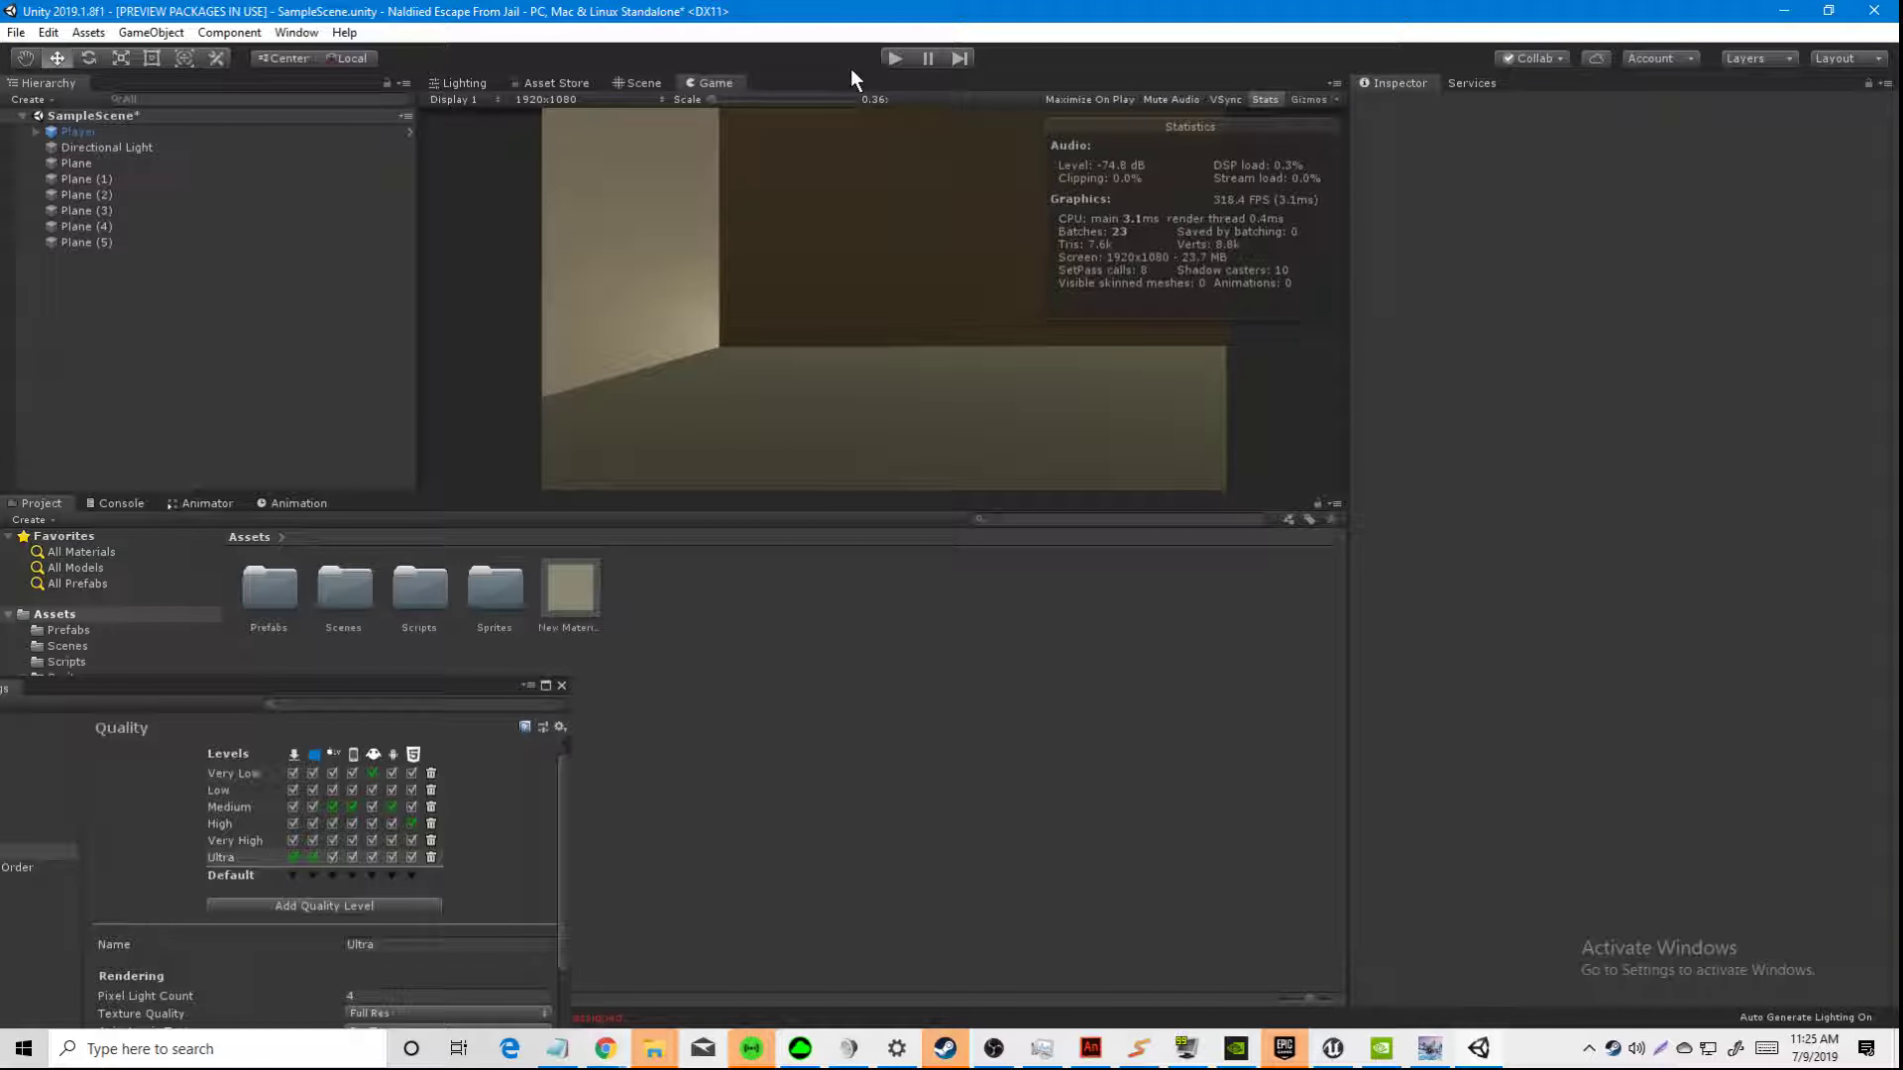
Step: Move the Project Settings window off the folder tree and open the The_Serect_Thing folder under Sprites
left_click_drag(139, 684, 549, 771)
left_click(133, 726)
left_click(115, 741)
left_click(99, 757)
left_click(93, 738)
left_click(93, 711)
left_click(97, 758)
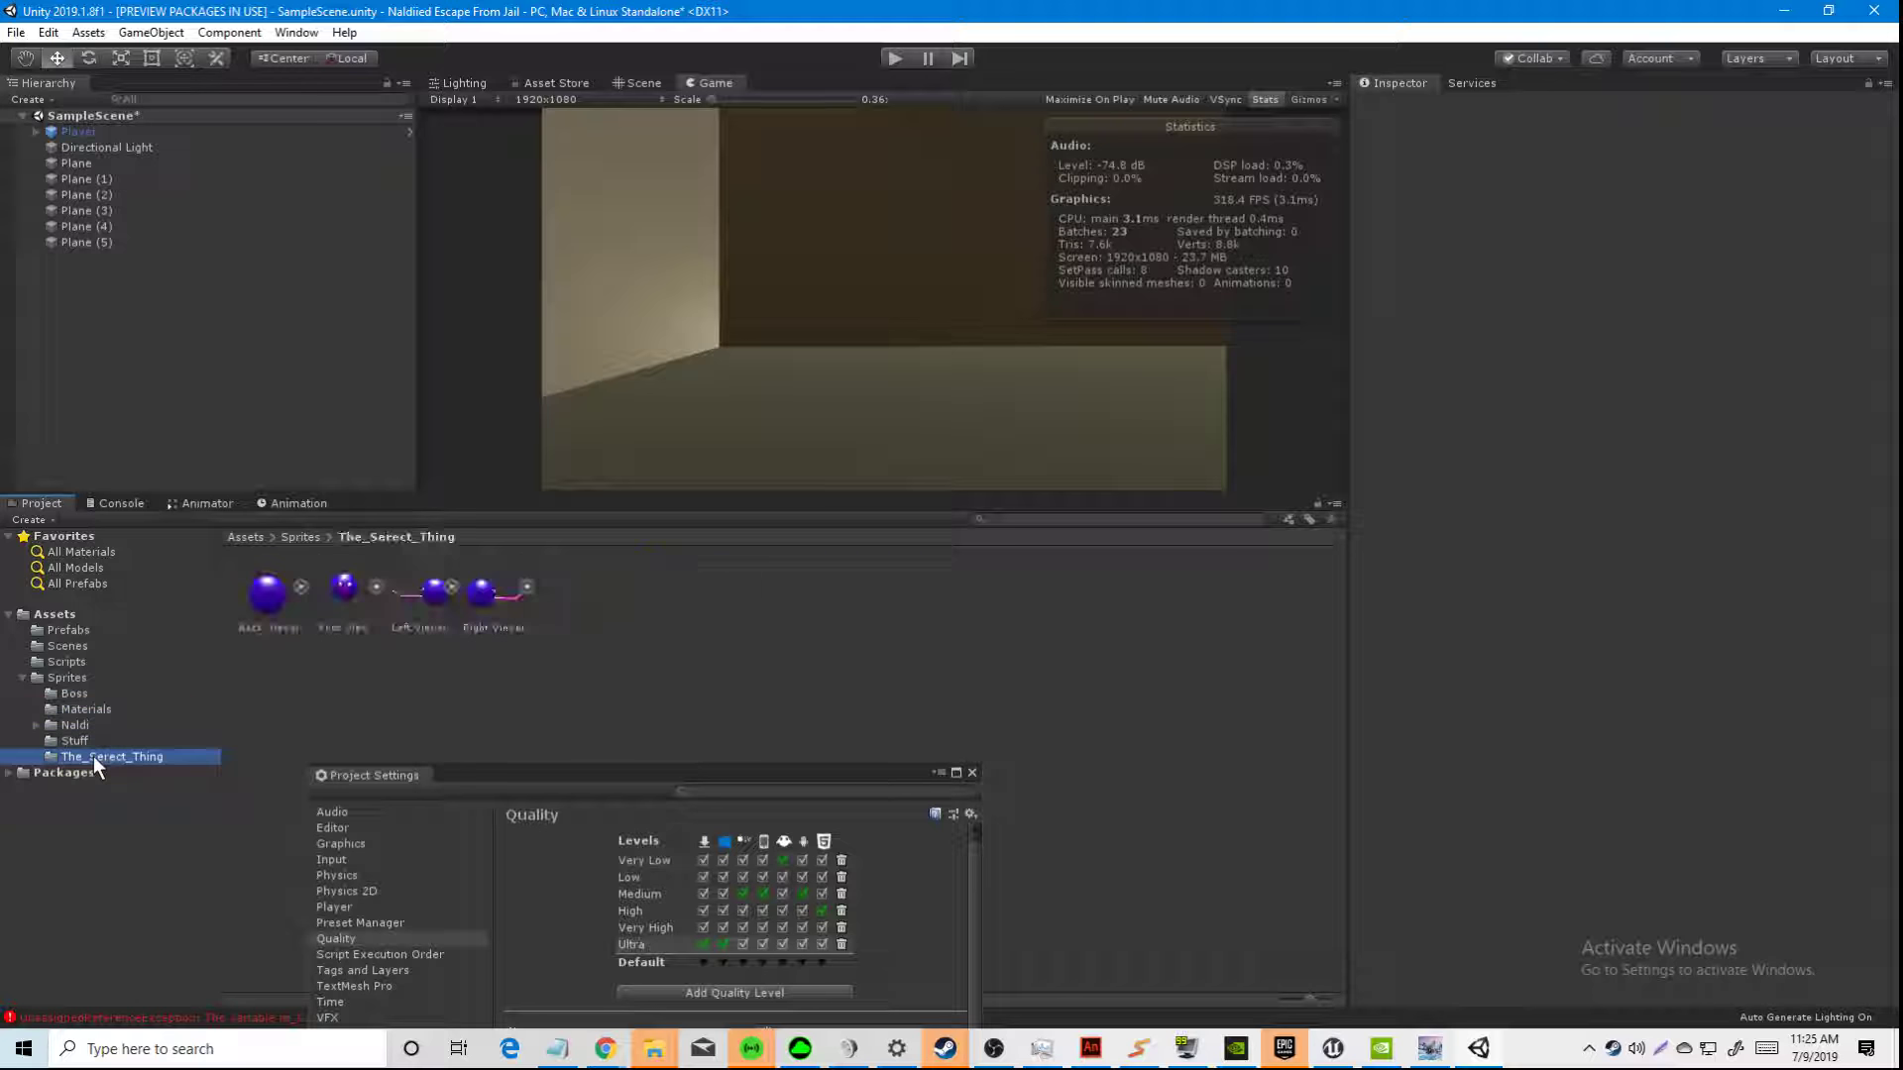
Step: Place the Right Viewer sprite from the The_Serect_Thing folder in the scene
left_click(636, 82)
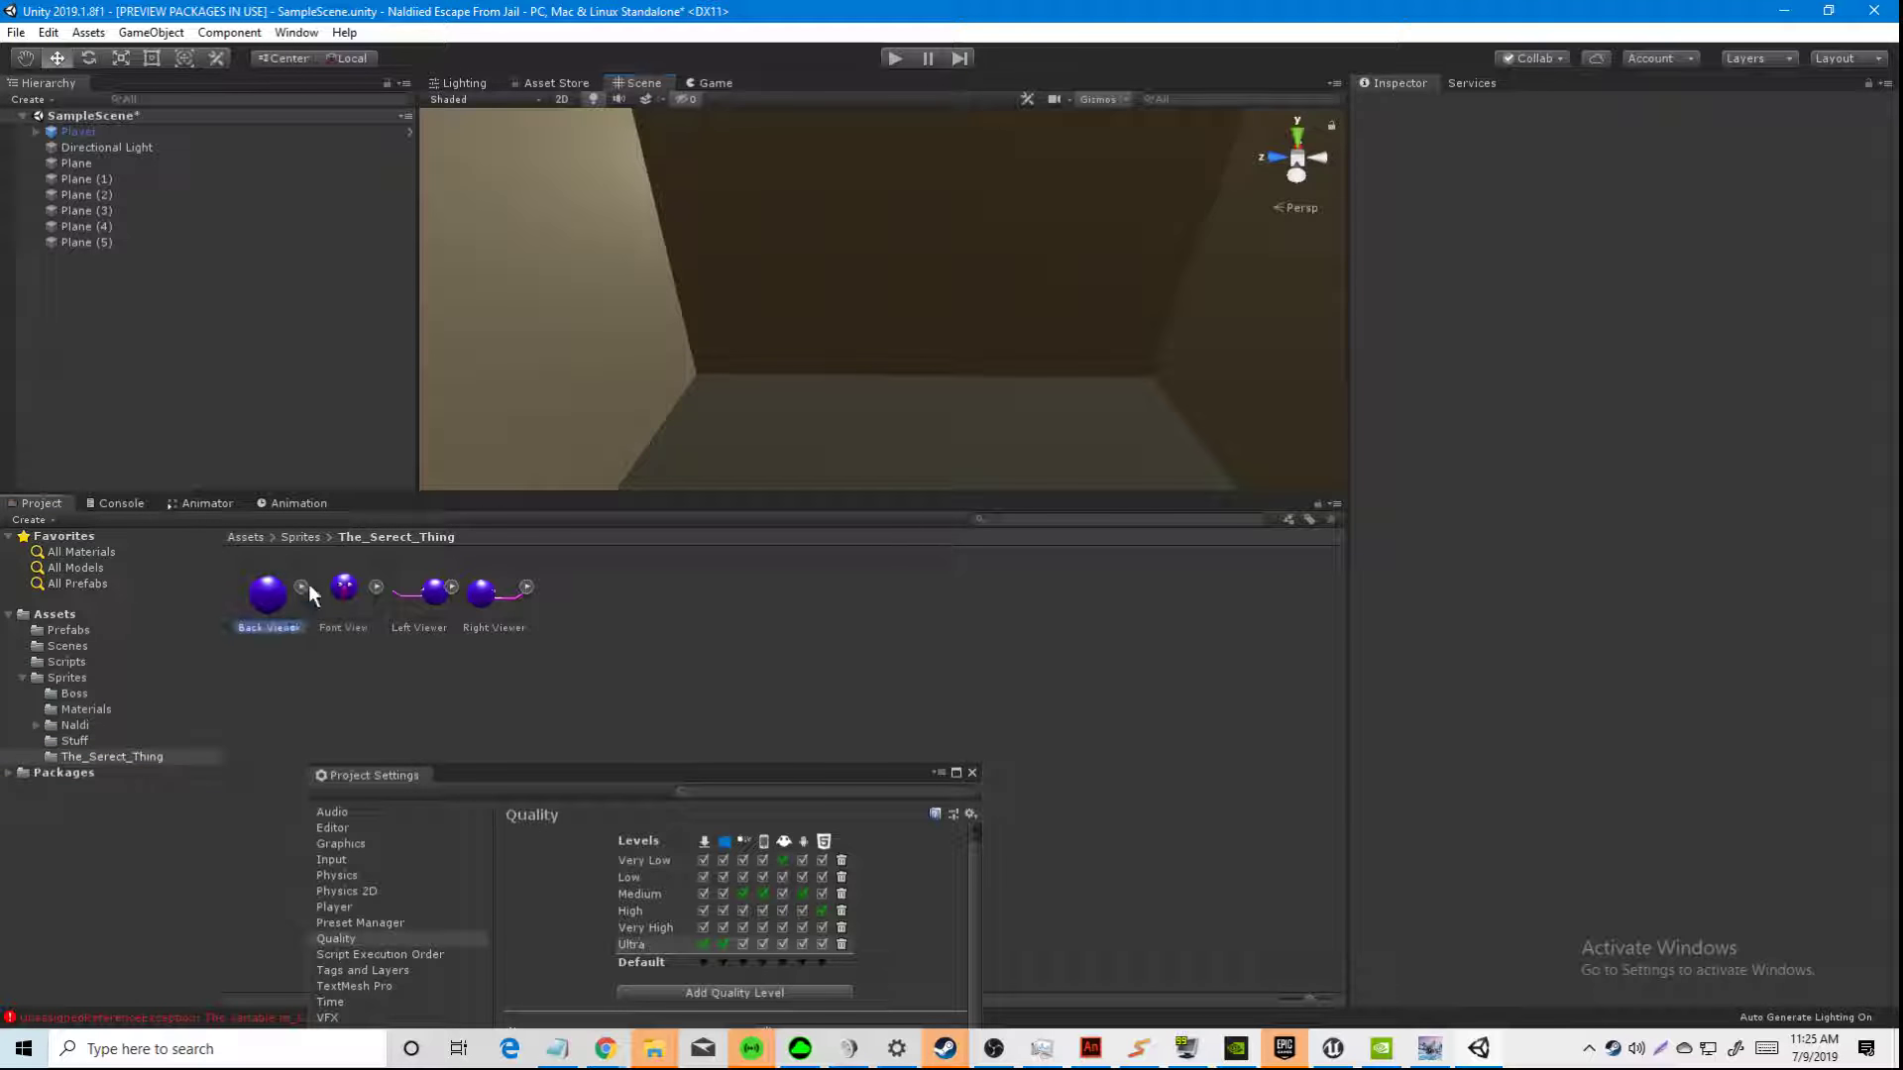
left_click(347, 595)
right_click_drag(798, 307, 773, 178)
key("s")
key("w")
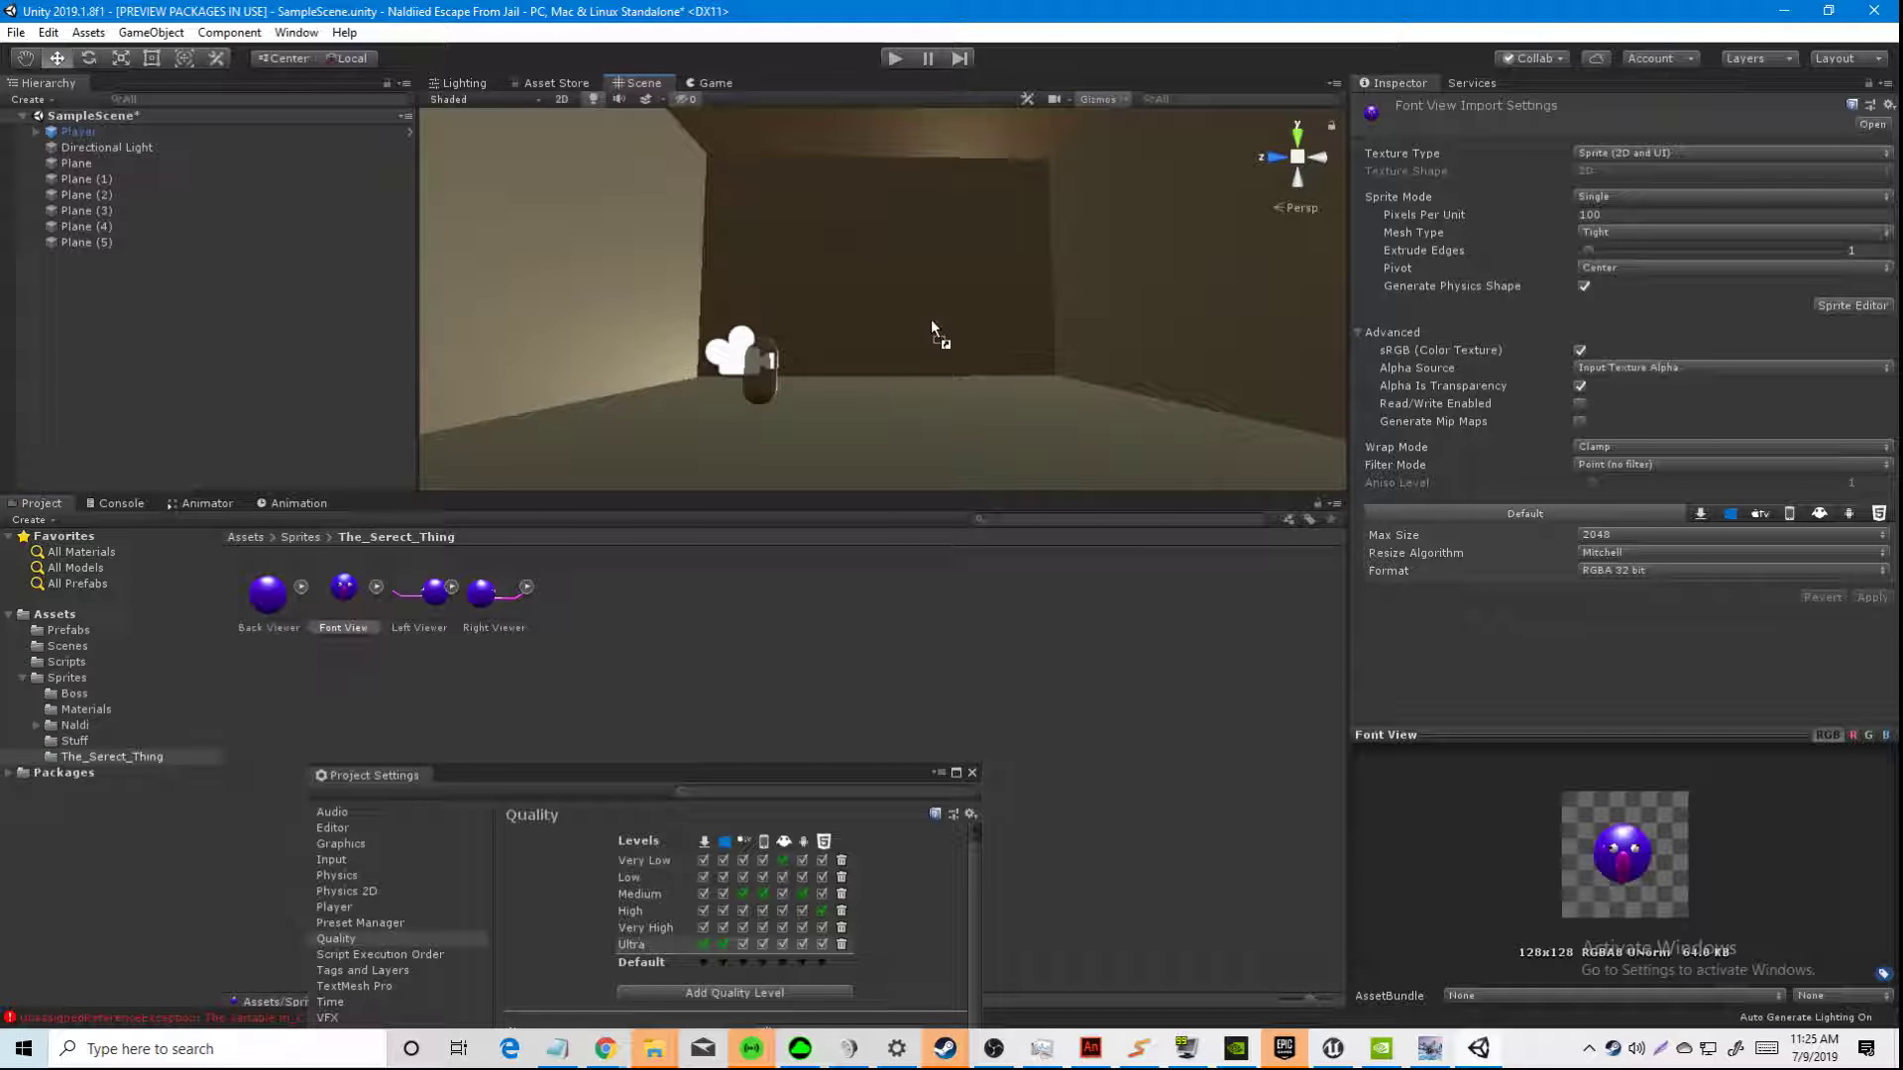
left_click_drag(806, 616, 801, 585)
right_click_drag(793, 348, 1296, 349)
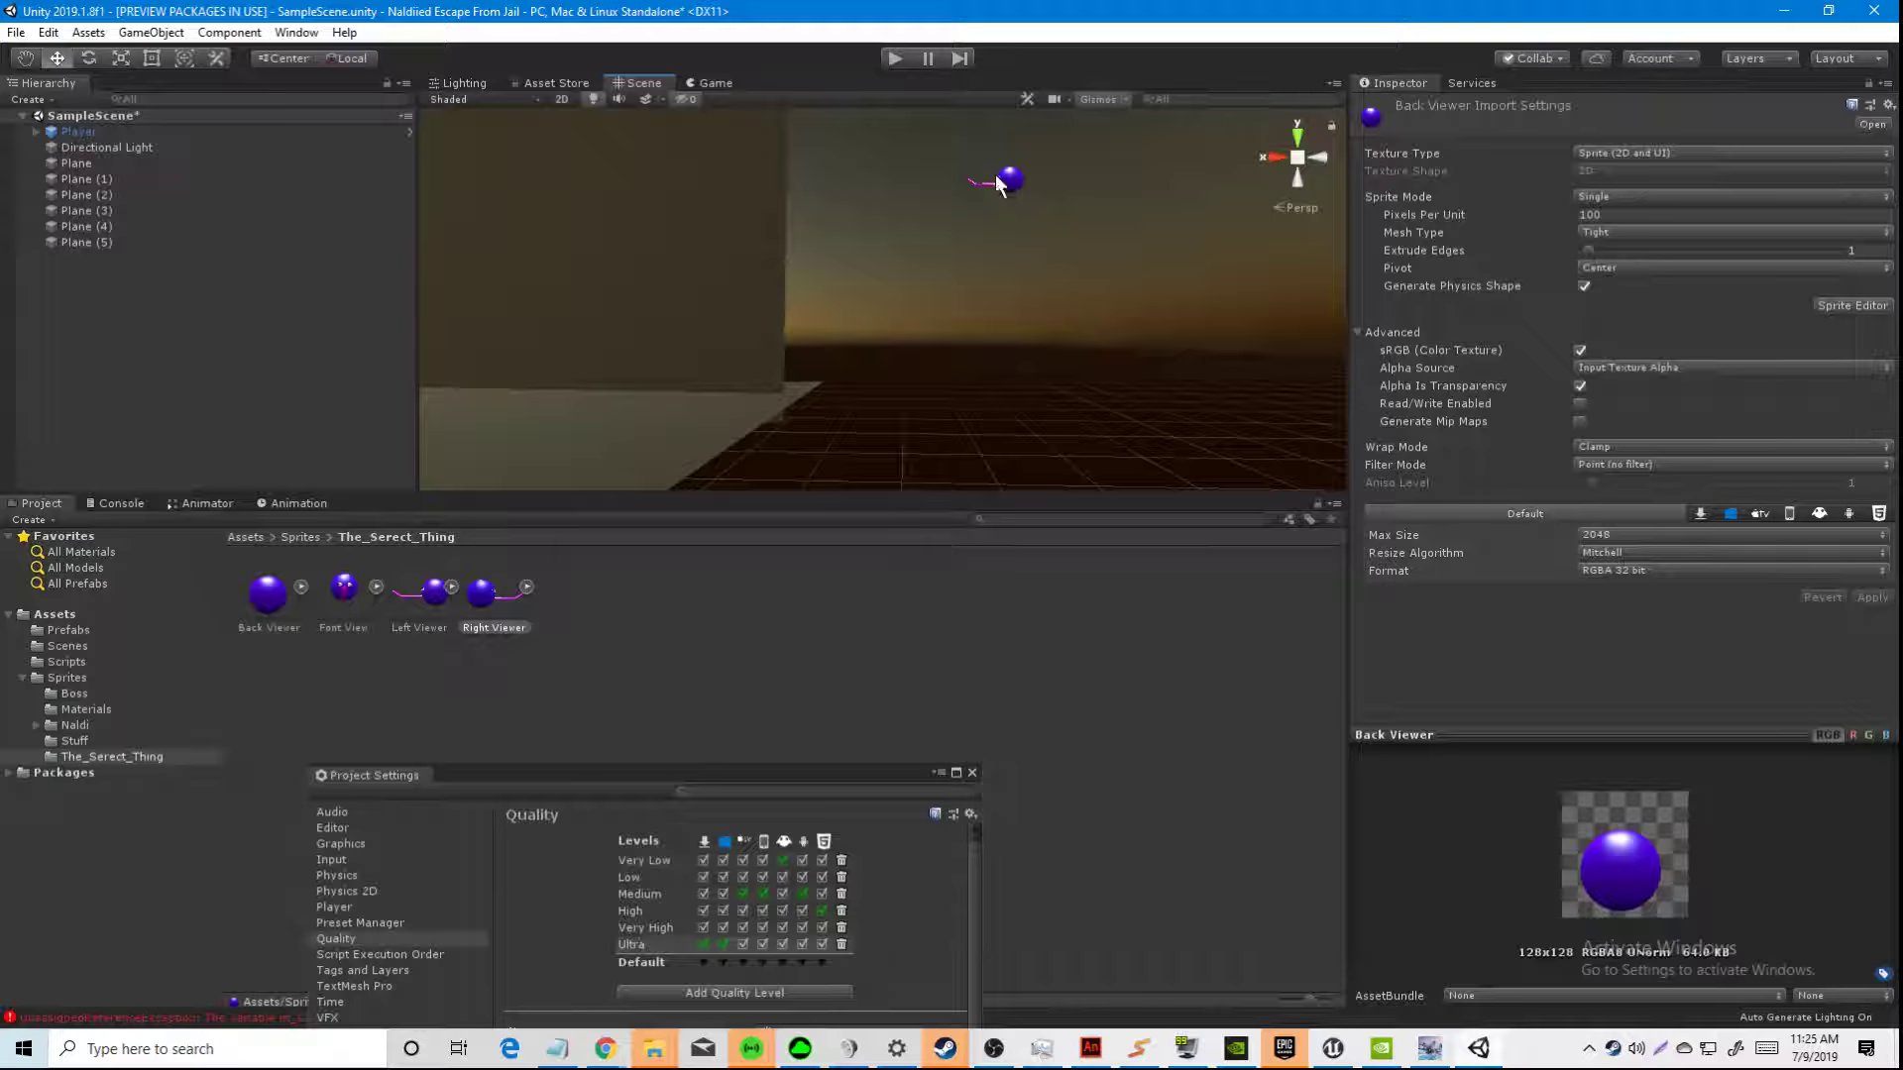
left_click_drag(998, 184, 1003, 182)
key("f")
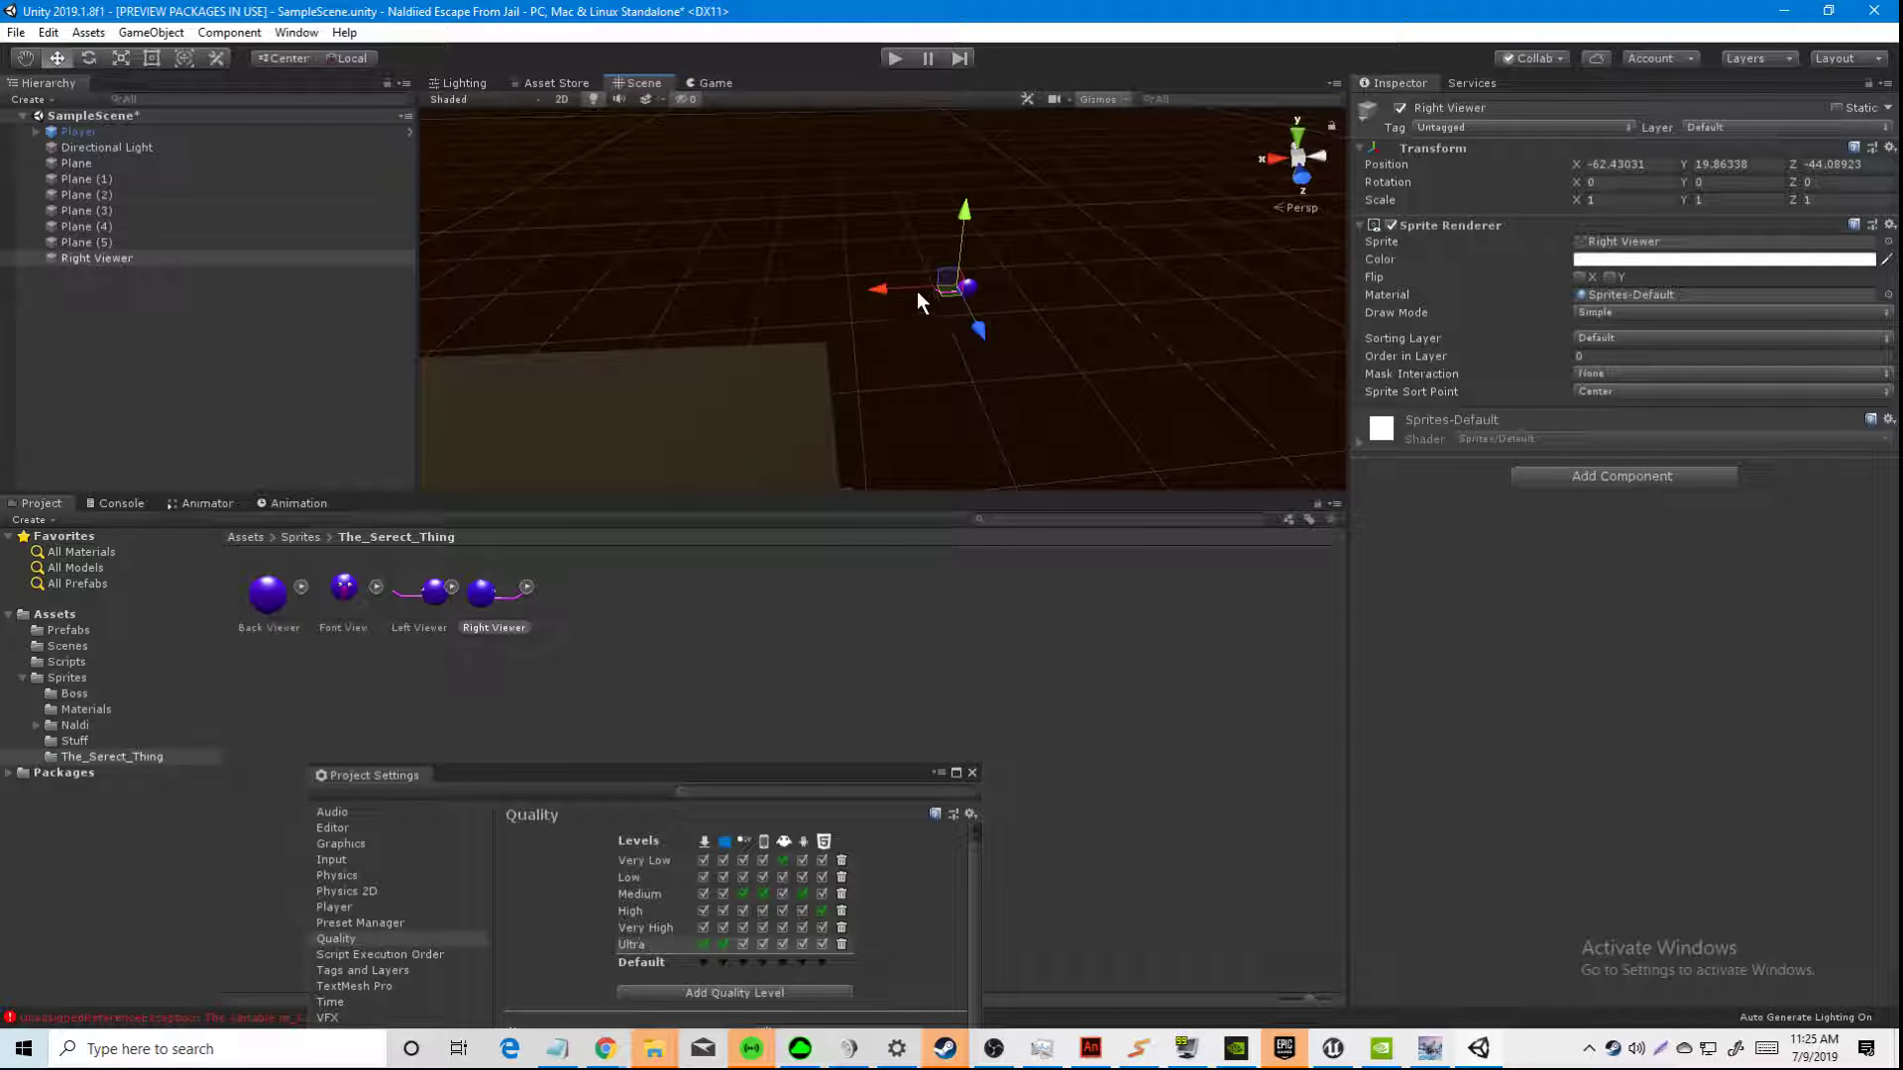
Step: Move the Right Viewer sprite into the room, to about X -51.47 and Z -36.05
left_click_drag(323, 370, 422, 229)
right_click_drag(496, 258, 297, 436)
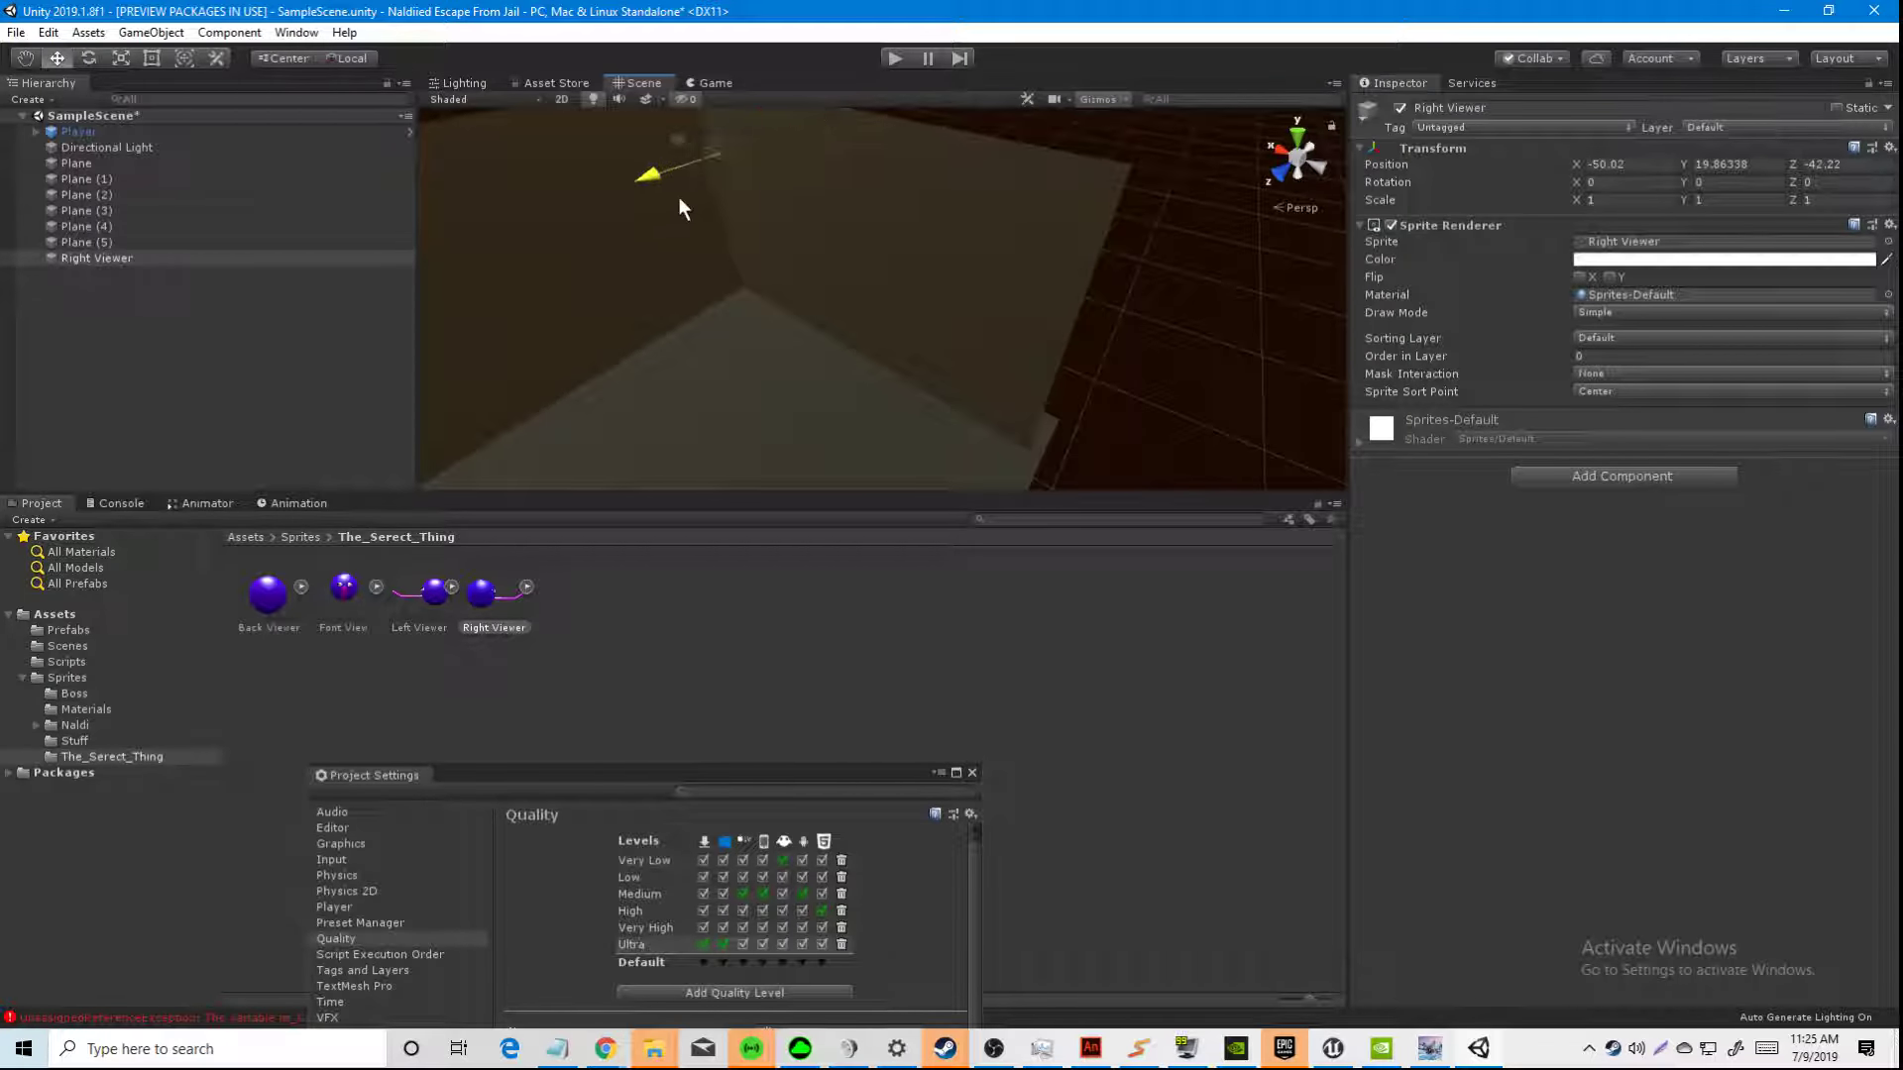
left_click_drag(540, 184, 551, 356)
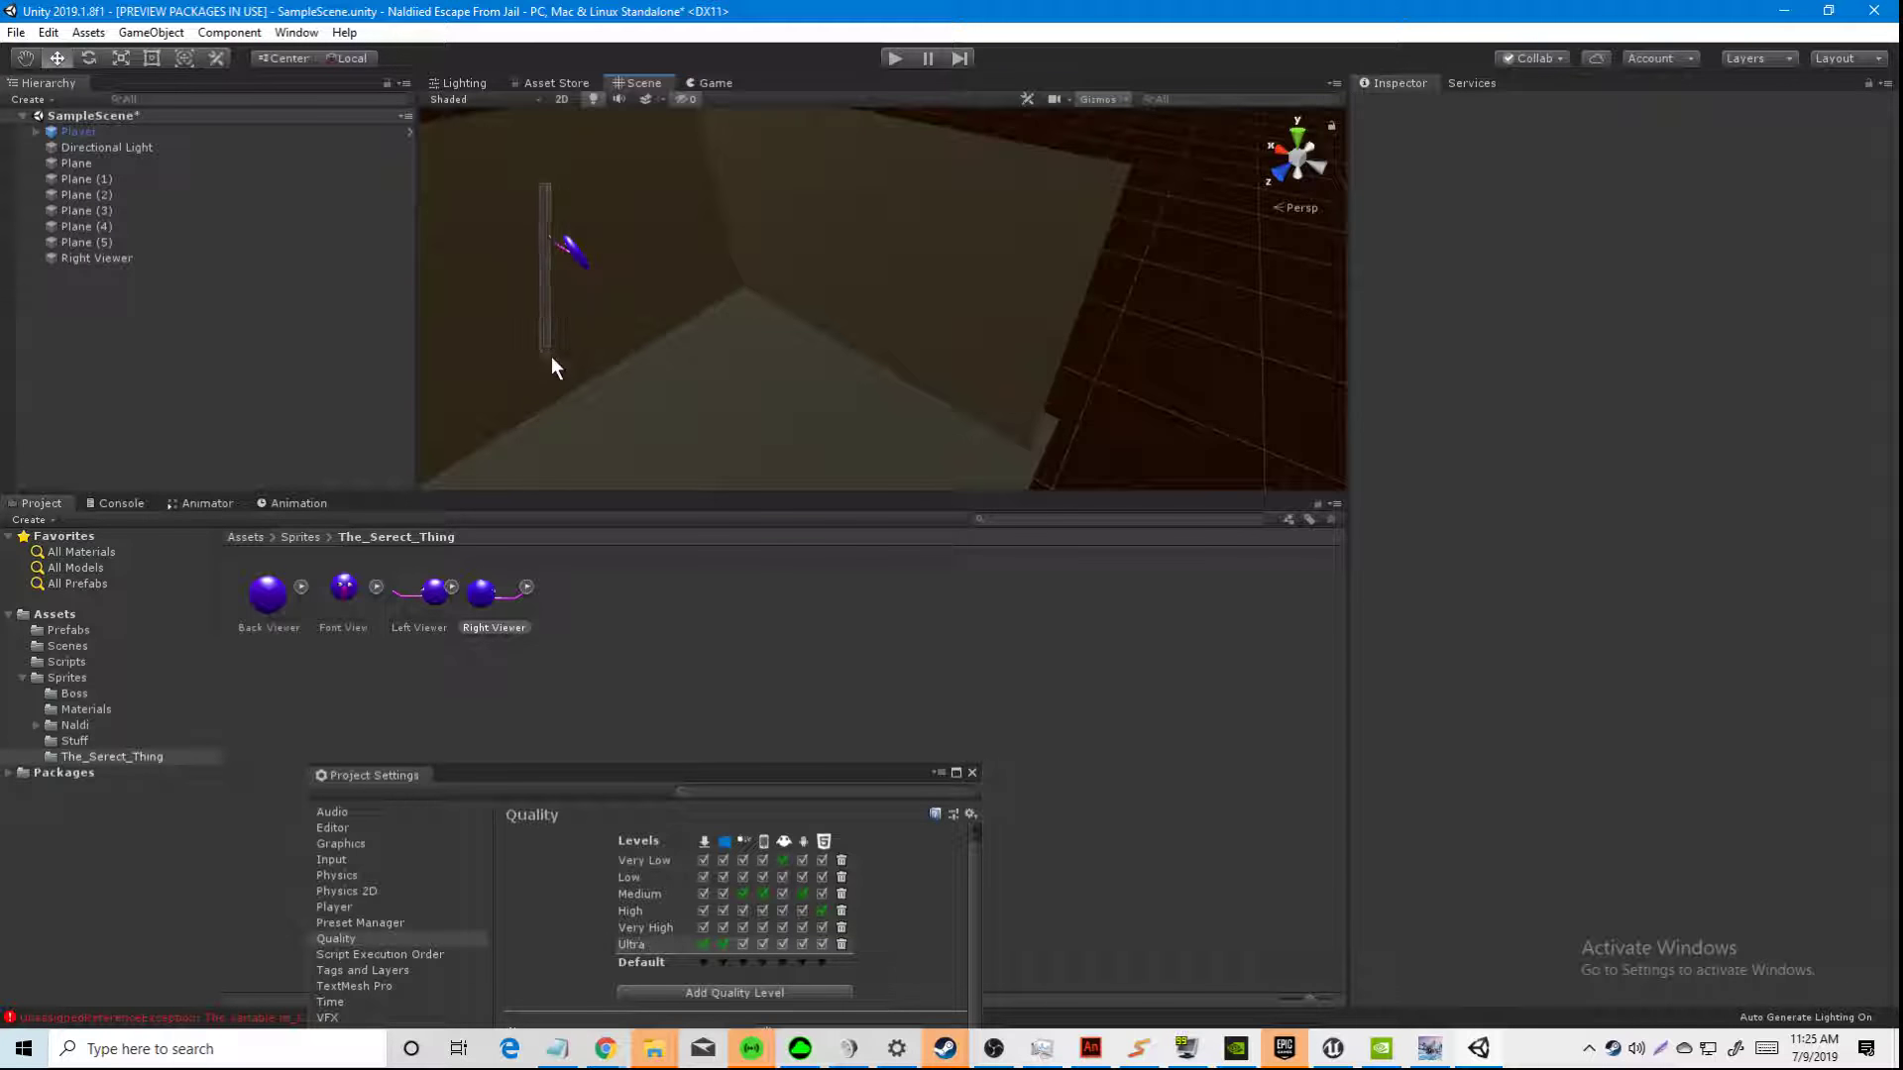
left_click(582, 238)
left_click(569, 251)
right_click_drag(569, 251, 705, 160)
key("w")
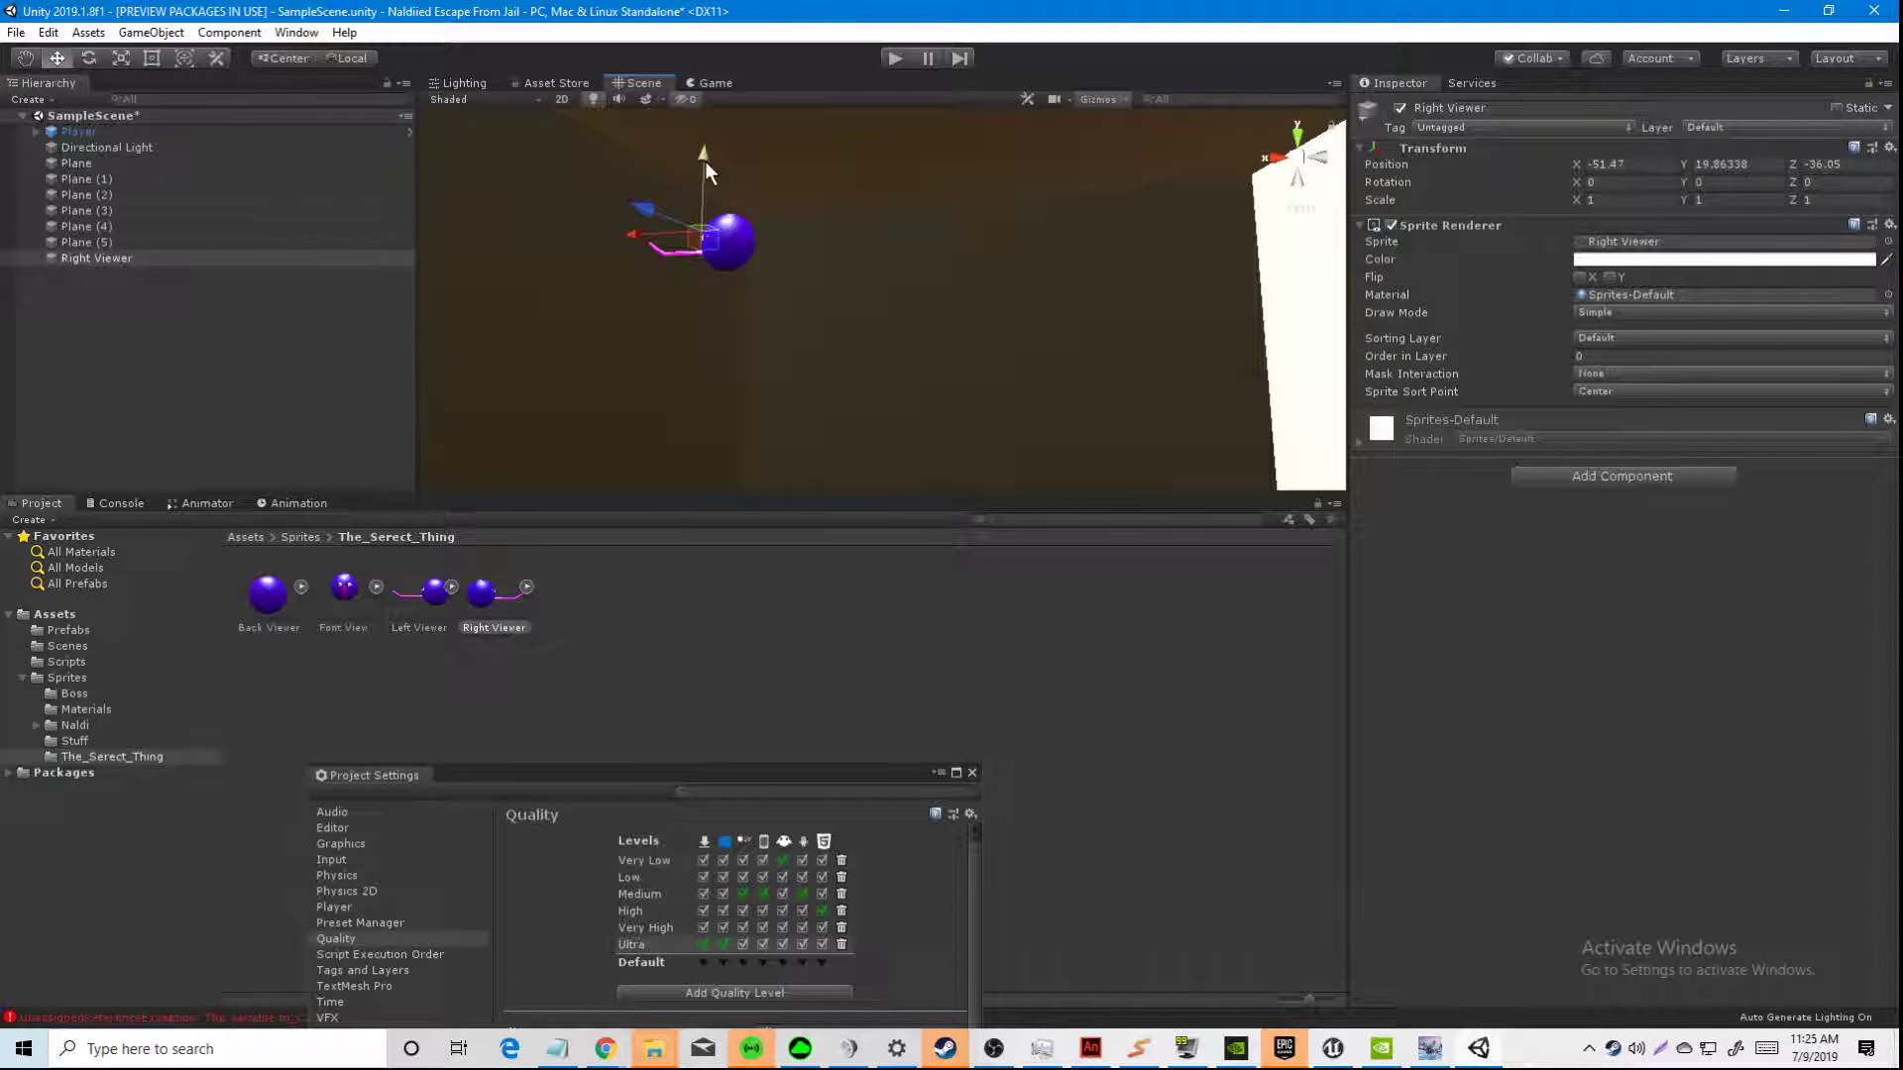
Step: Lower the Right Viewer sprite toward the floor, enlarge it to a scale of about 1.89 by 1.82, and show the Game view
right_click_drag(775, 345, 776, 268)
left_click_drag(778, 267, 793, 307)
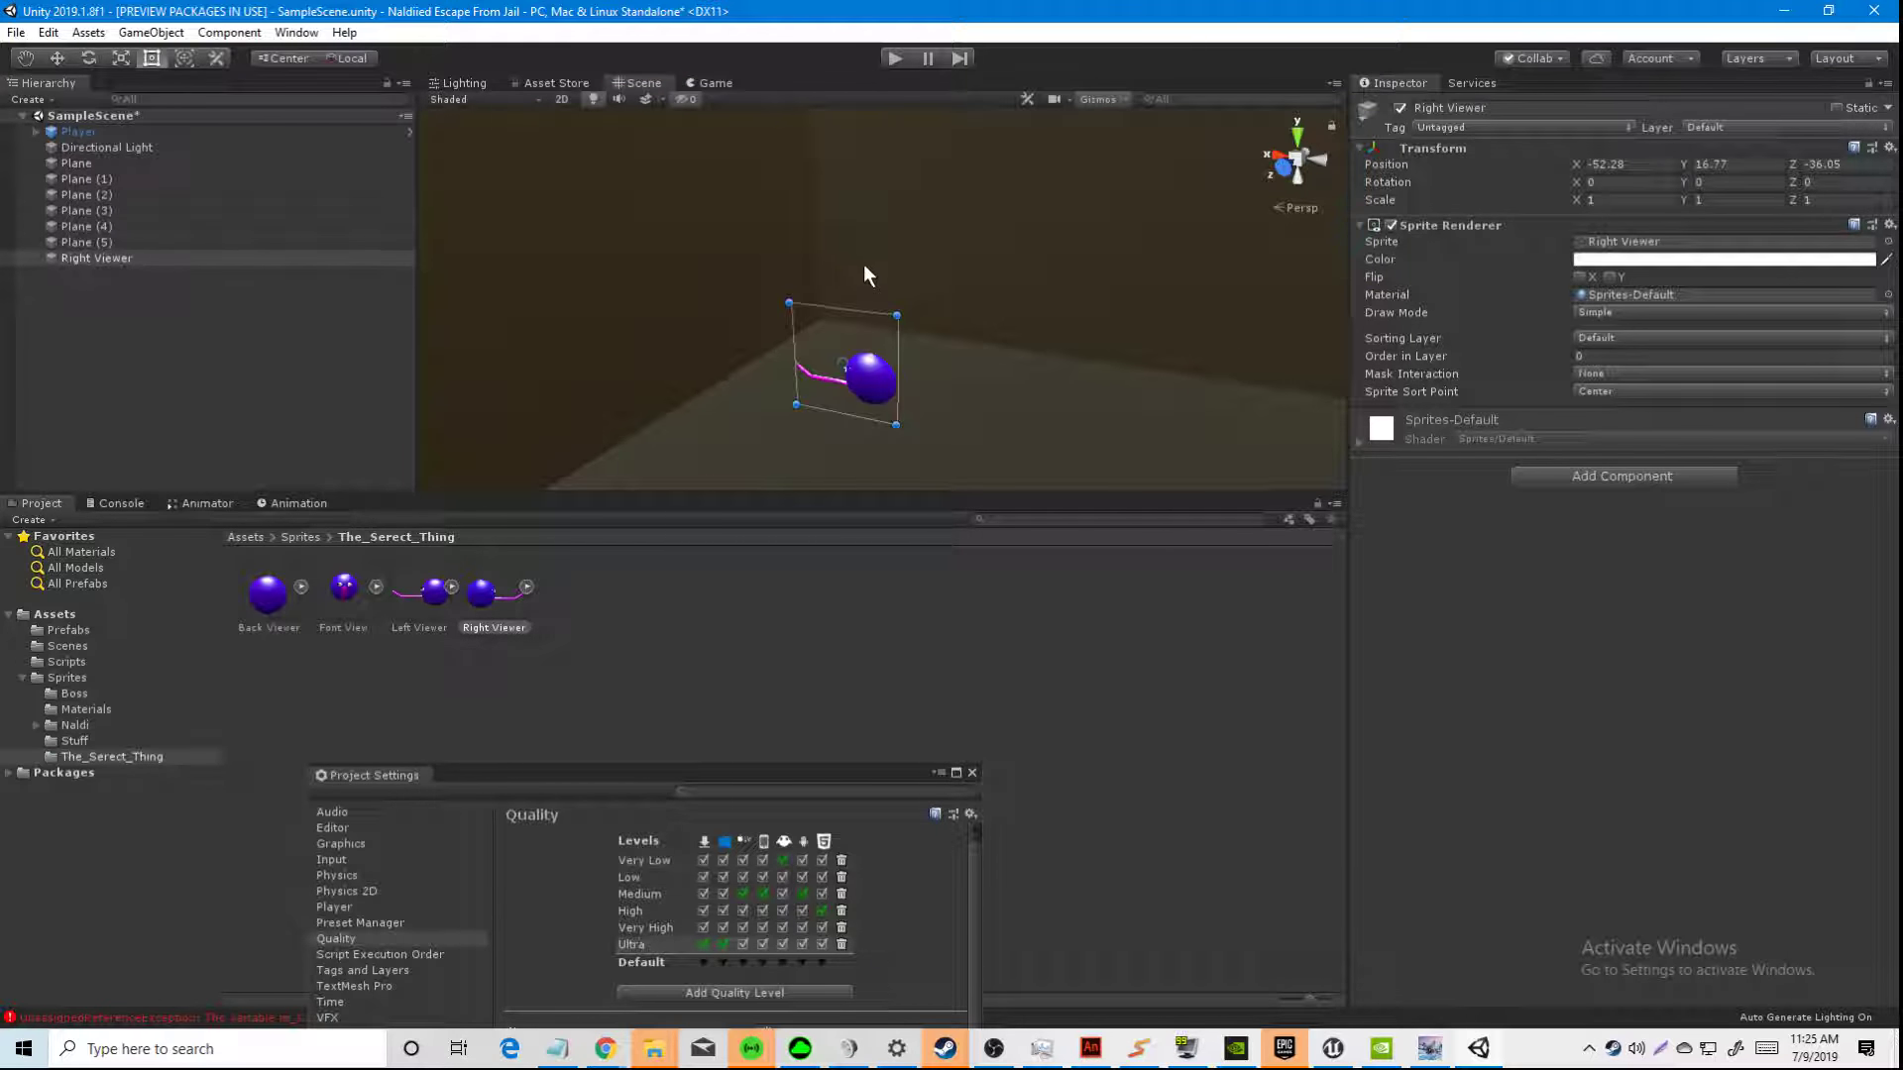
left_click_drag(890, 320, 1016, 219)
left_click(711, 83)
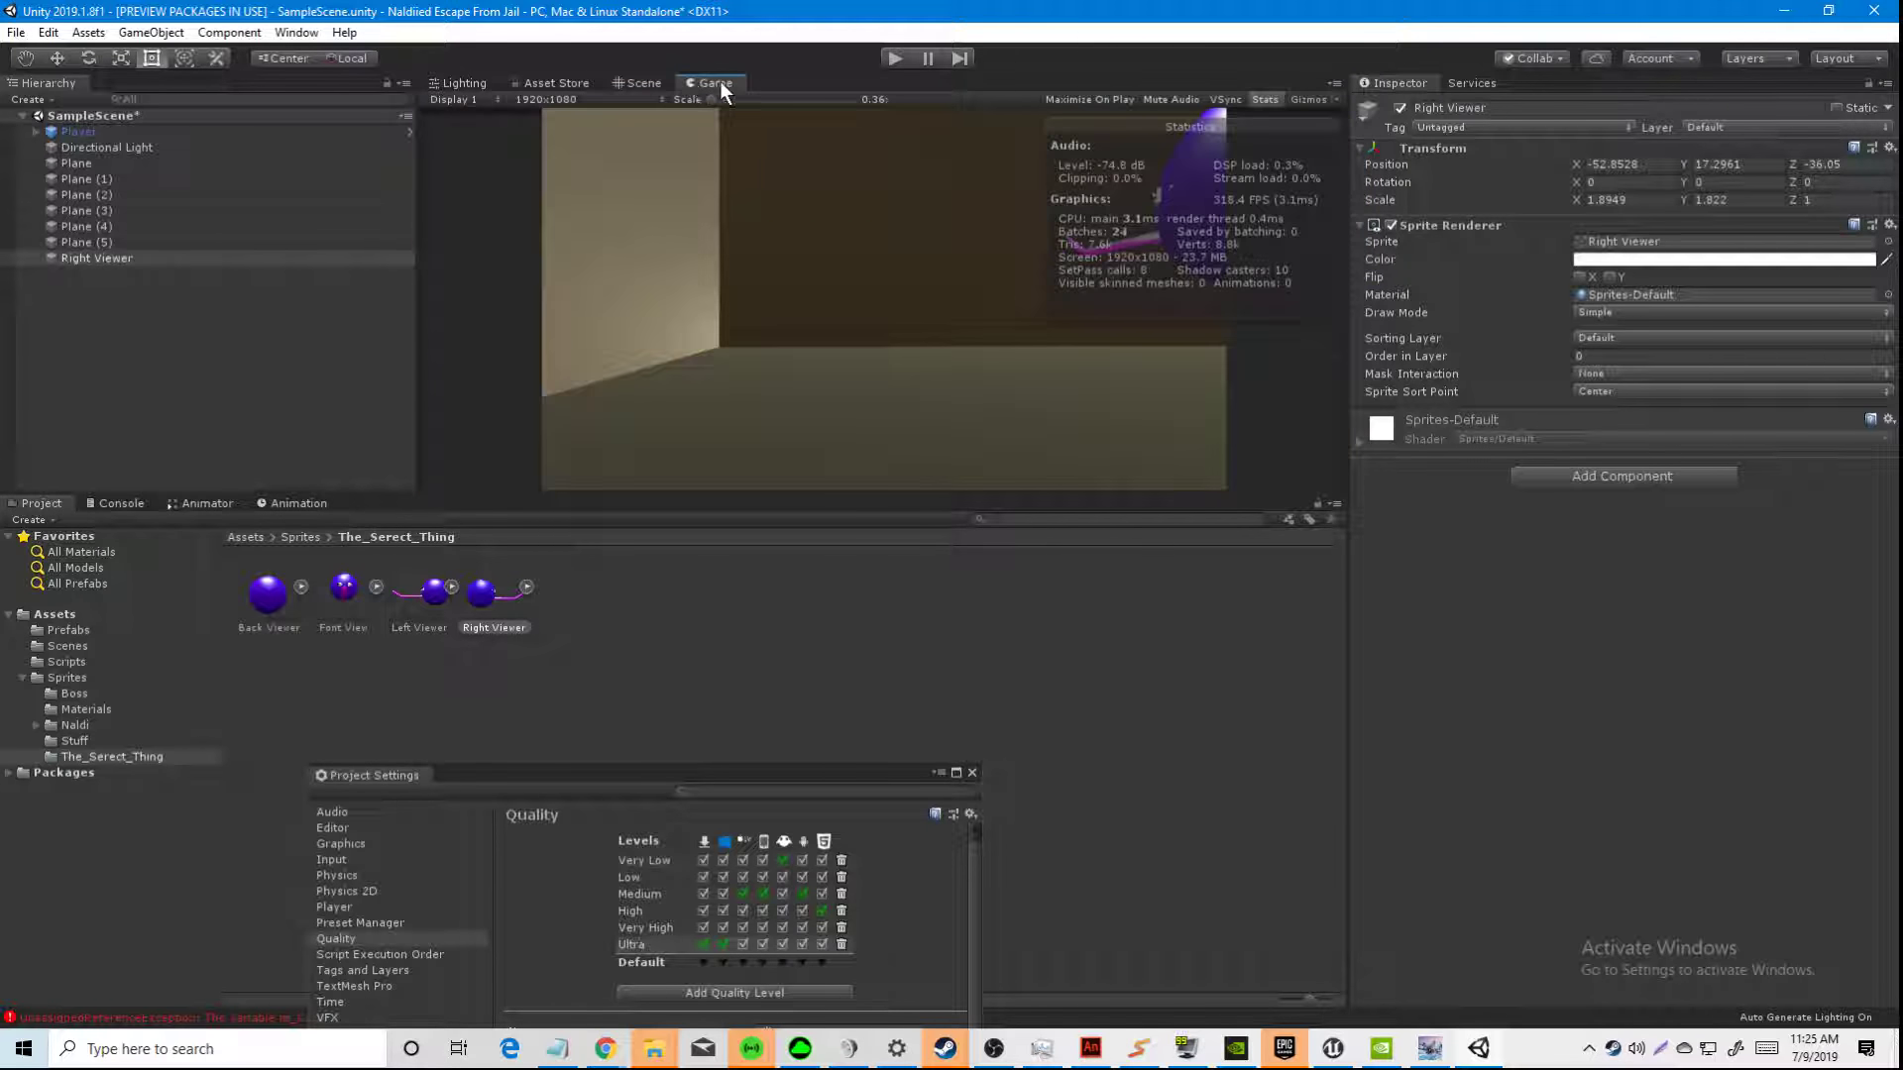
Step: Add the Camera Facing Billboard script to the Right Viewer sprite and run the game
left_click(1550, 478)
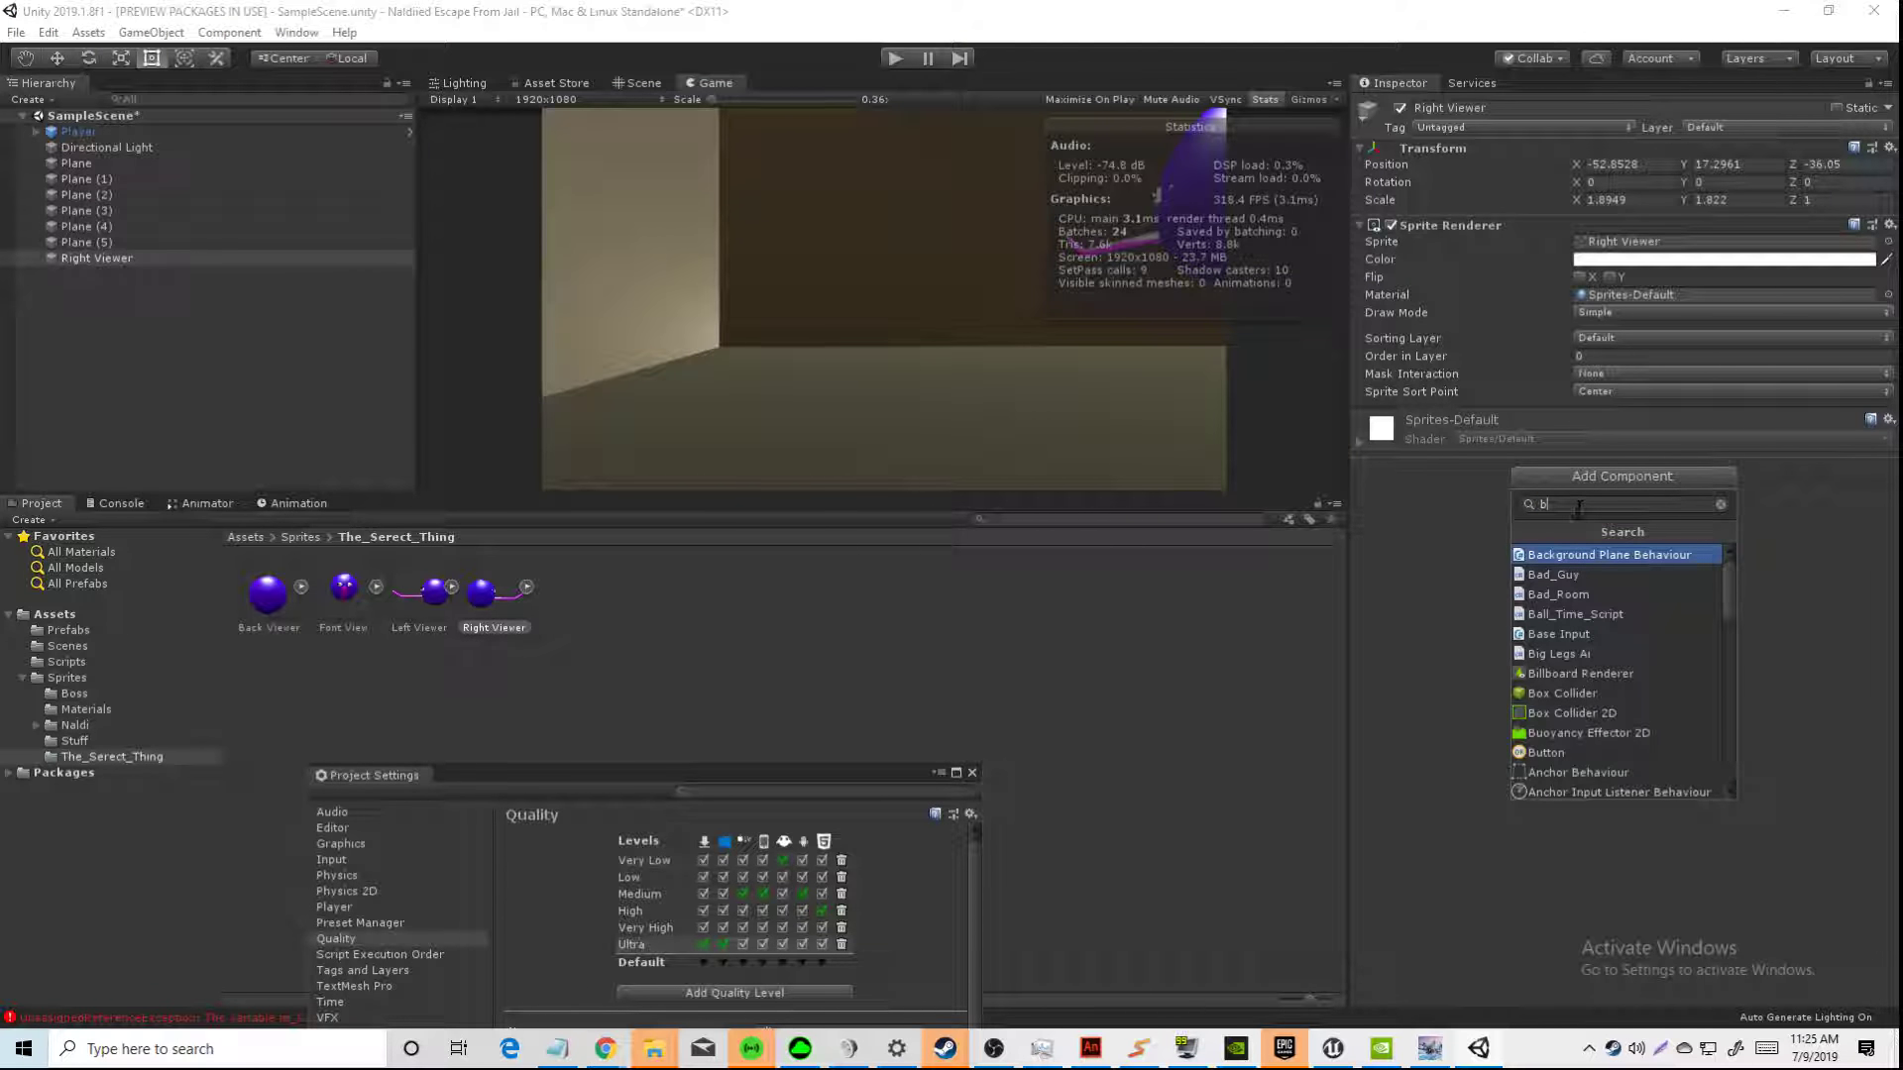
type("i")
left_click(1551, 575)
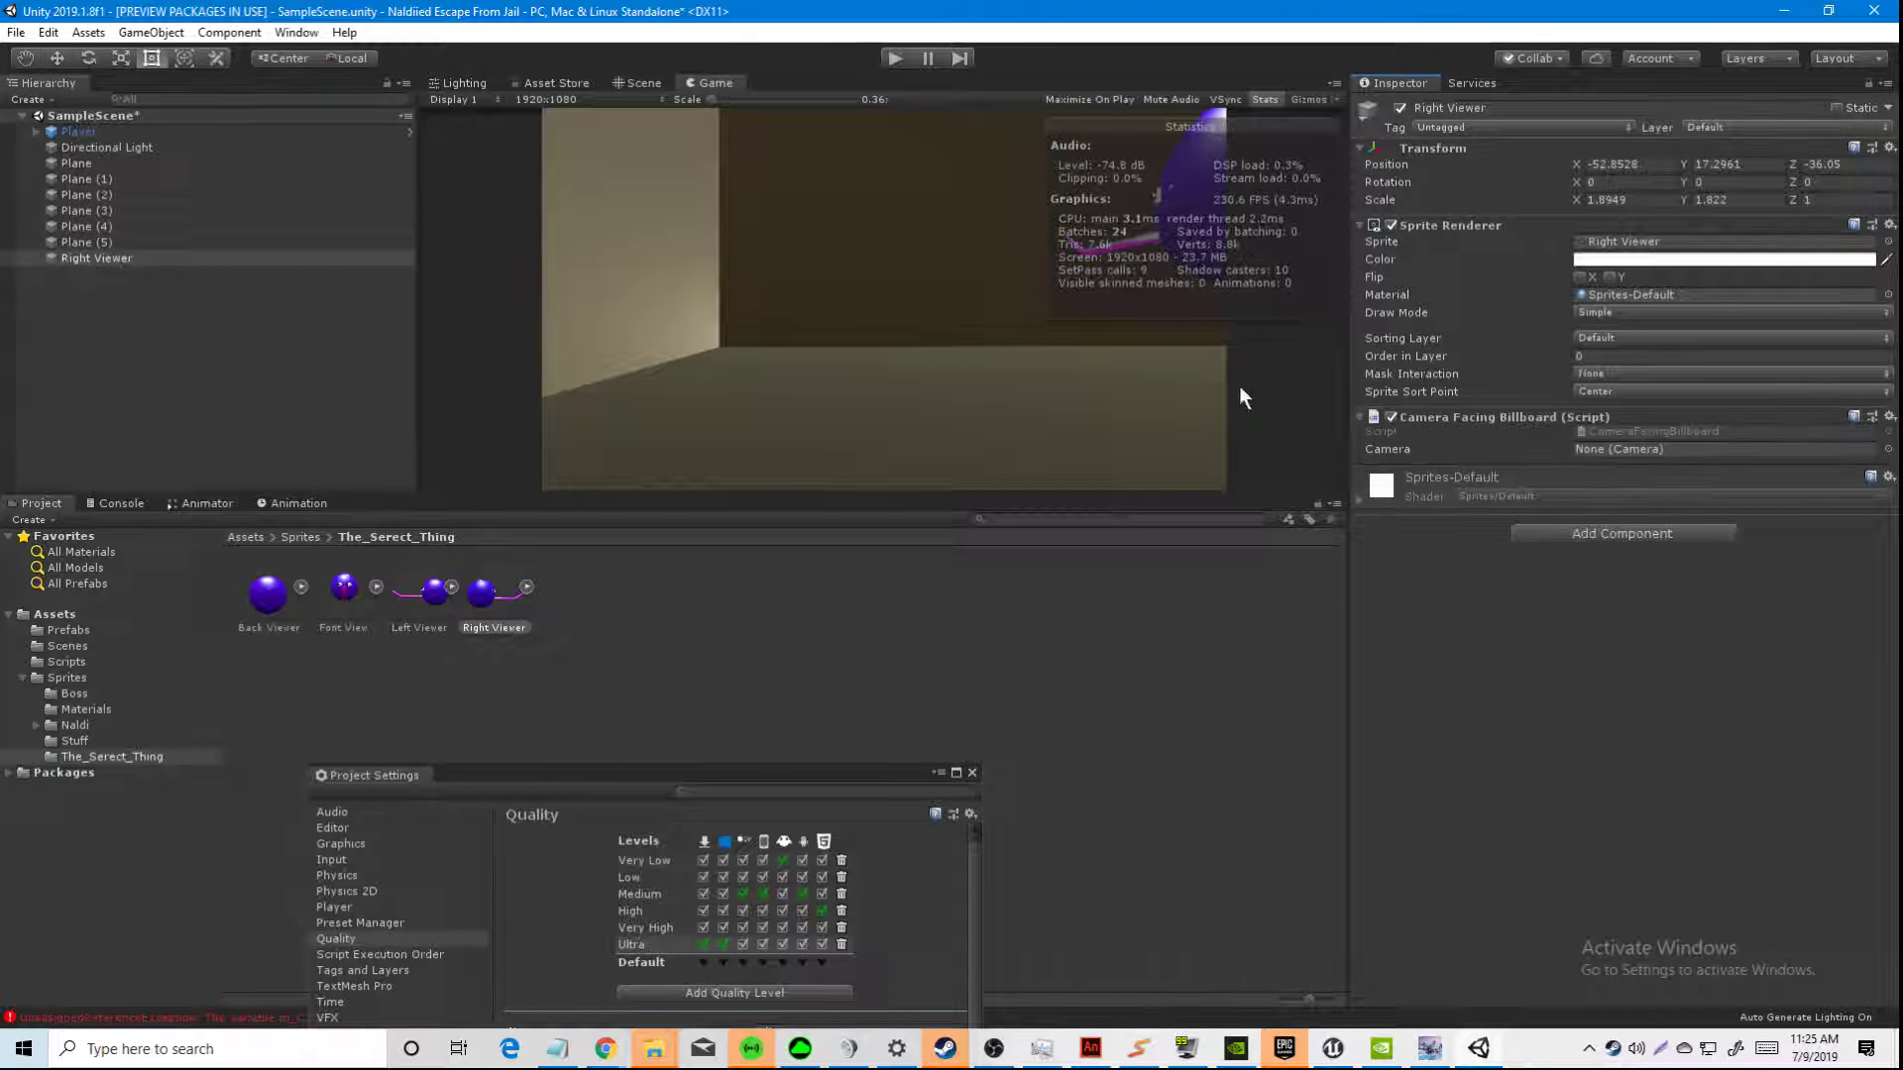
left_click(895, 59)
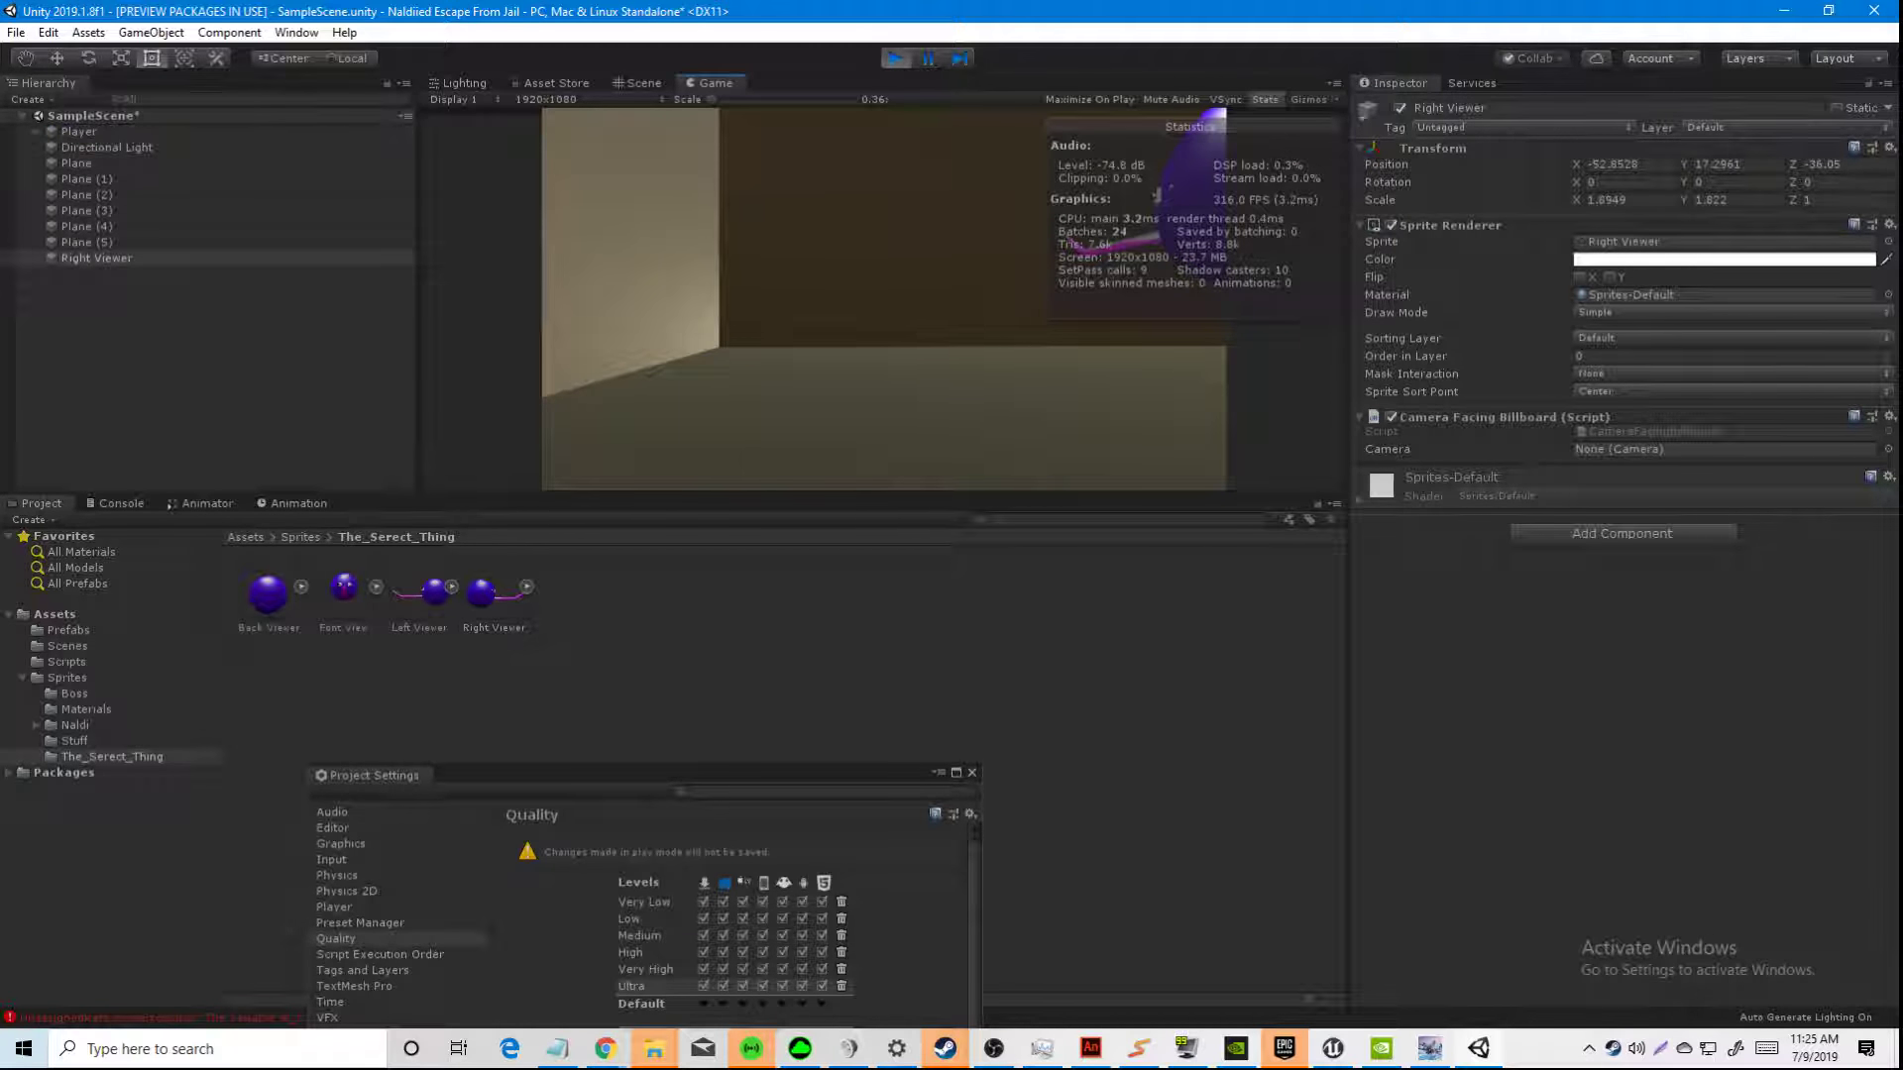
Step: Assign the player's Main Camera to the Camera field of the Right Viewer's Camera Facing Billboard script
key("w")
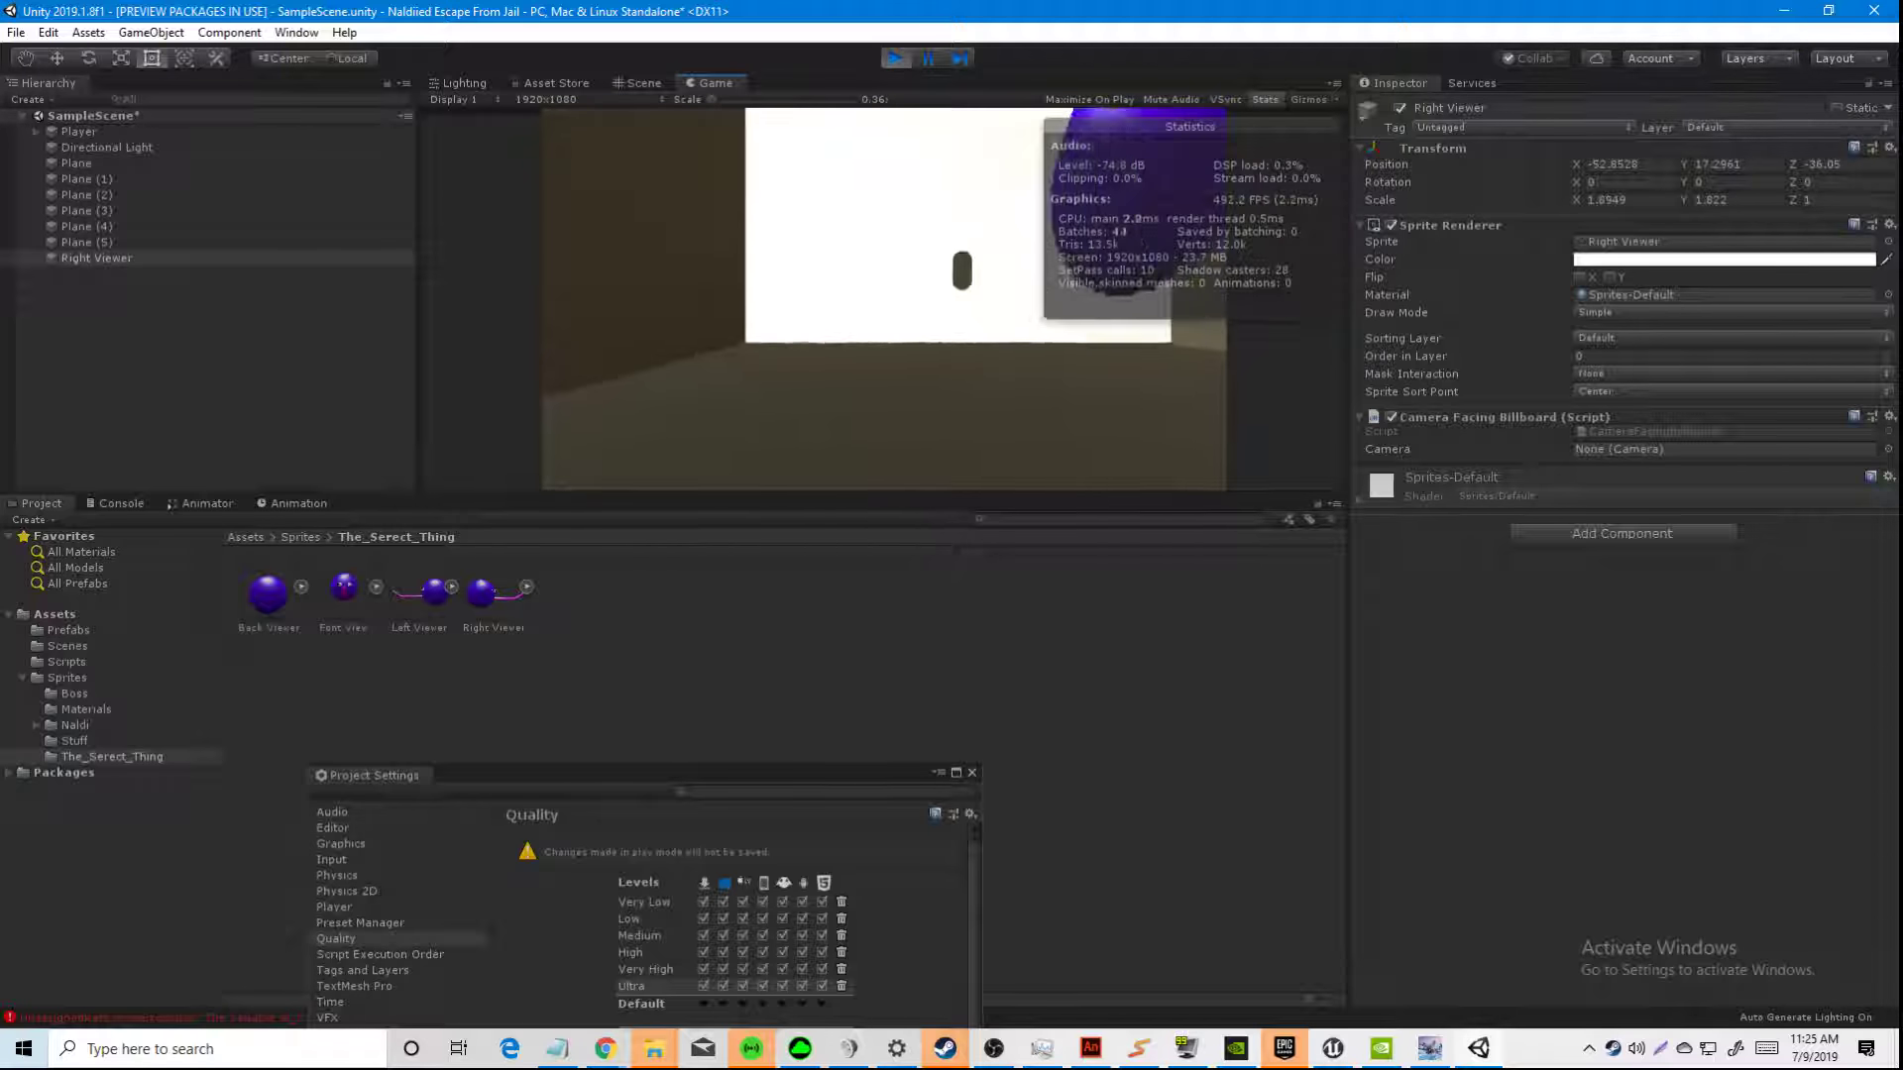
key("w")
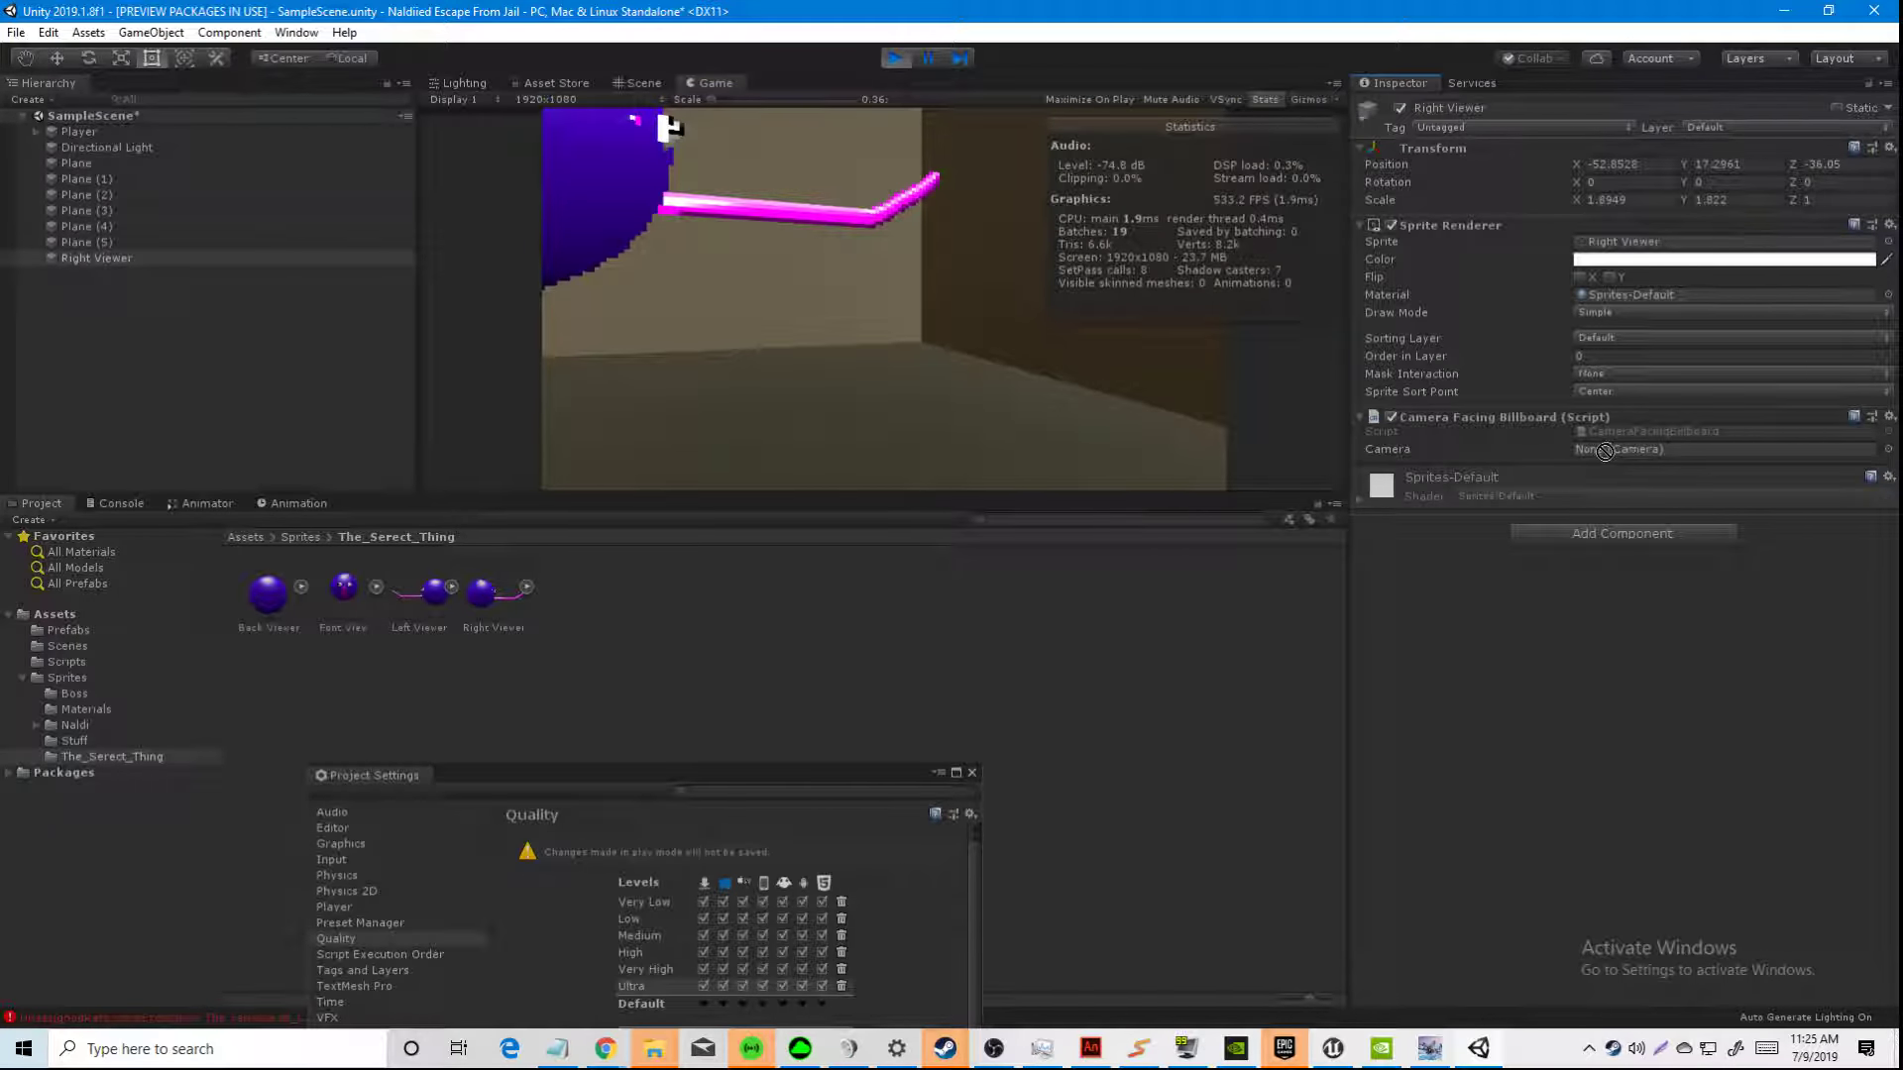
left_click(37, 129)
left_click_drag(104, 163, 1623, 451)
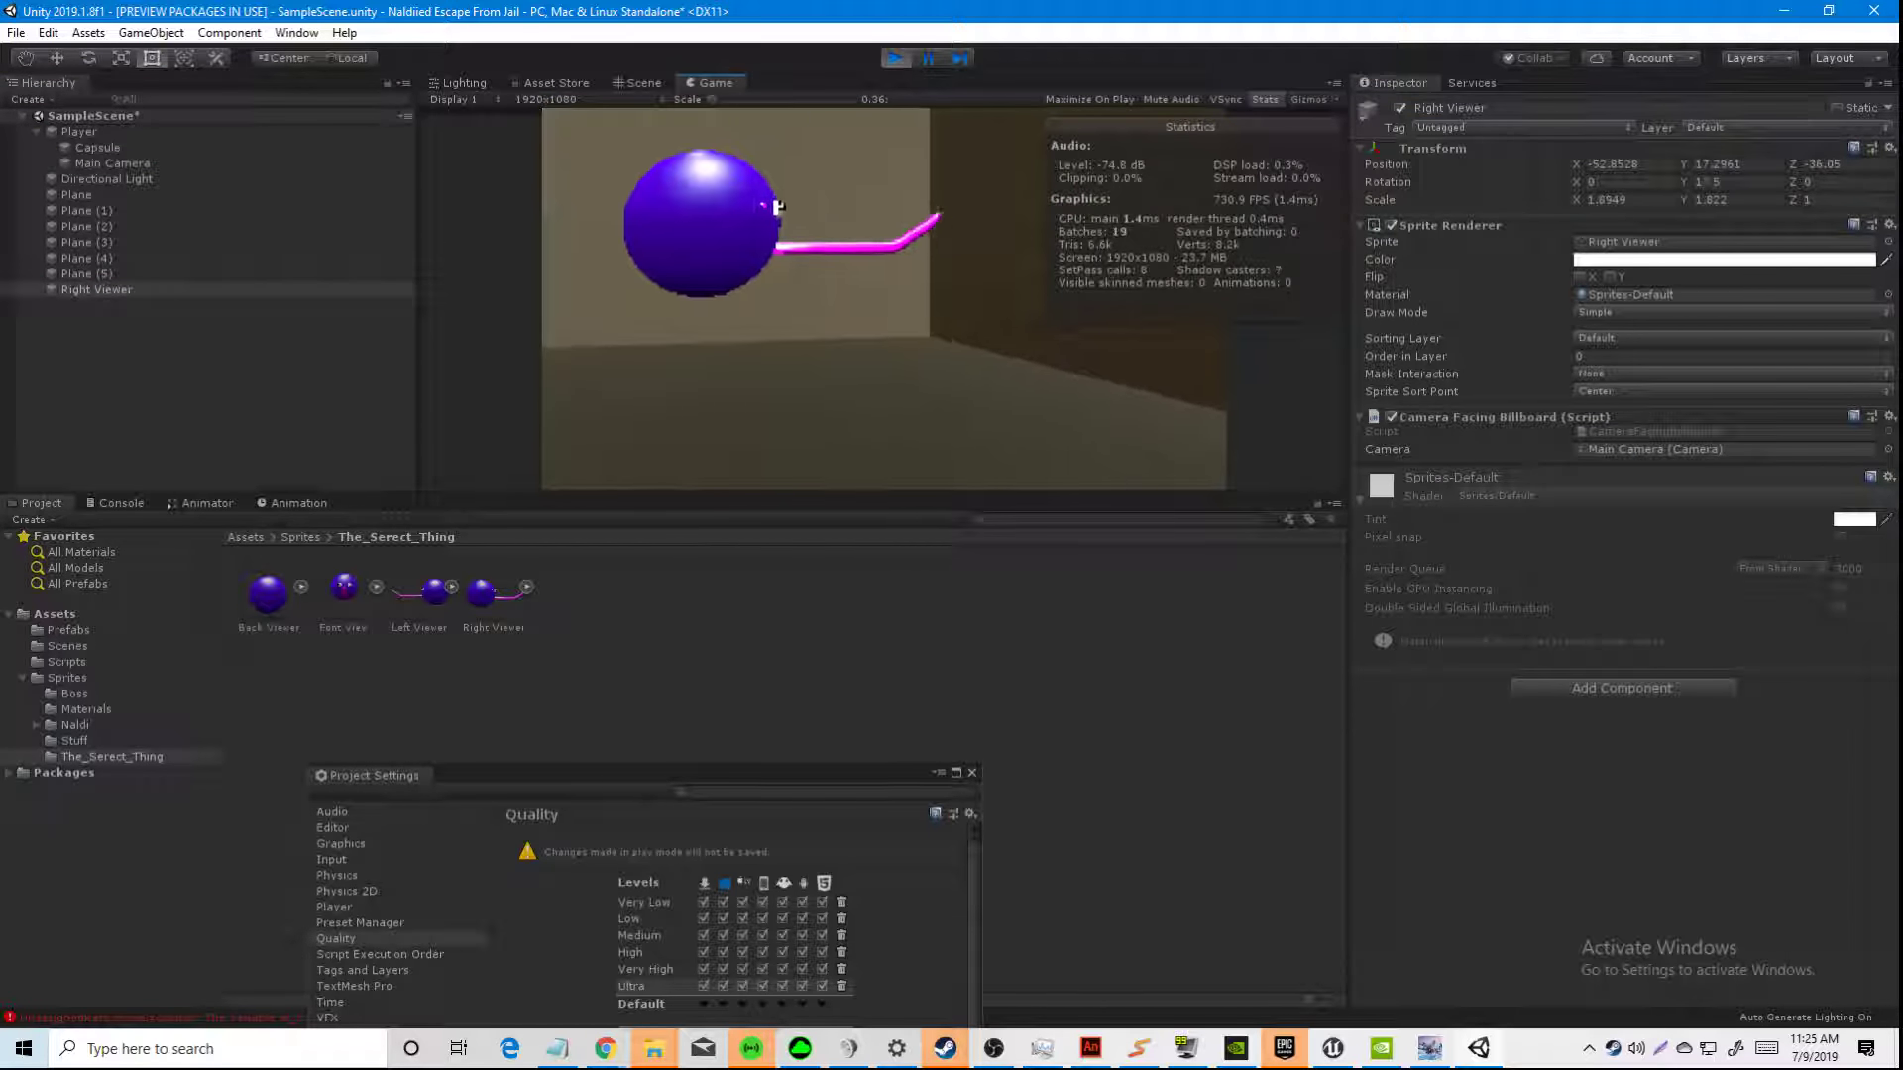
Step: Walk around the billboard sprite in the running game and switch the project's quality level to Very Low
key("a")
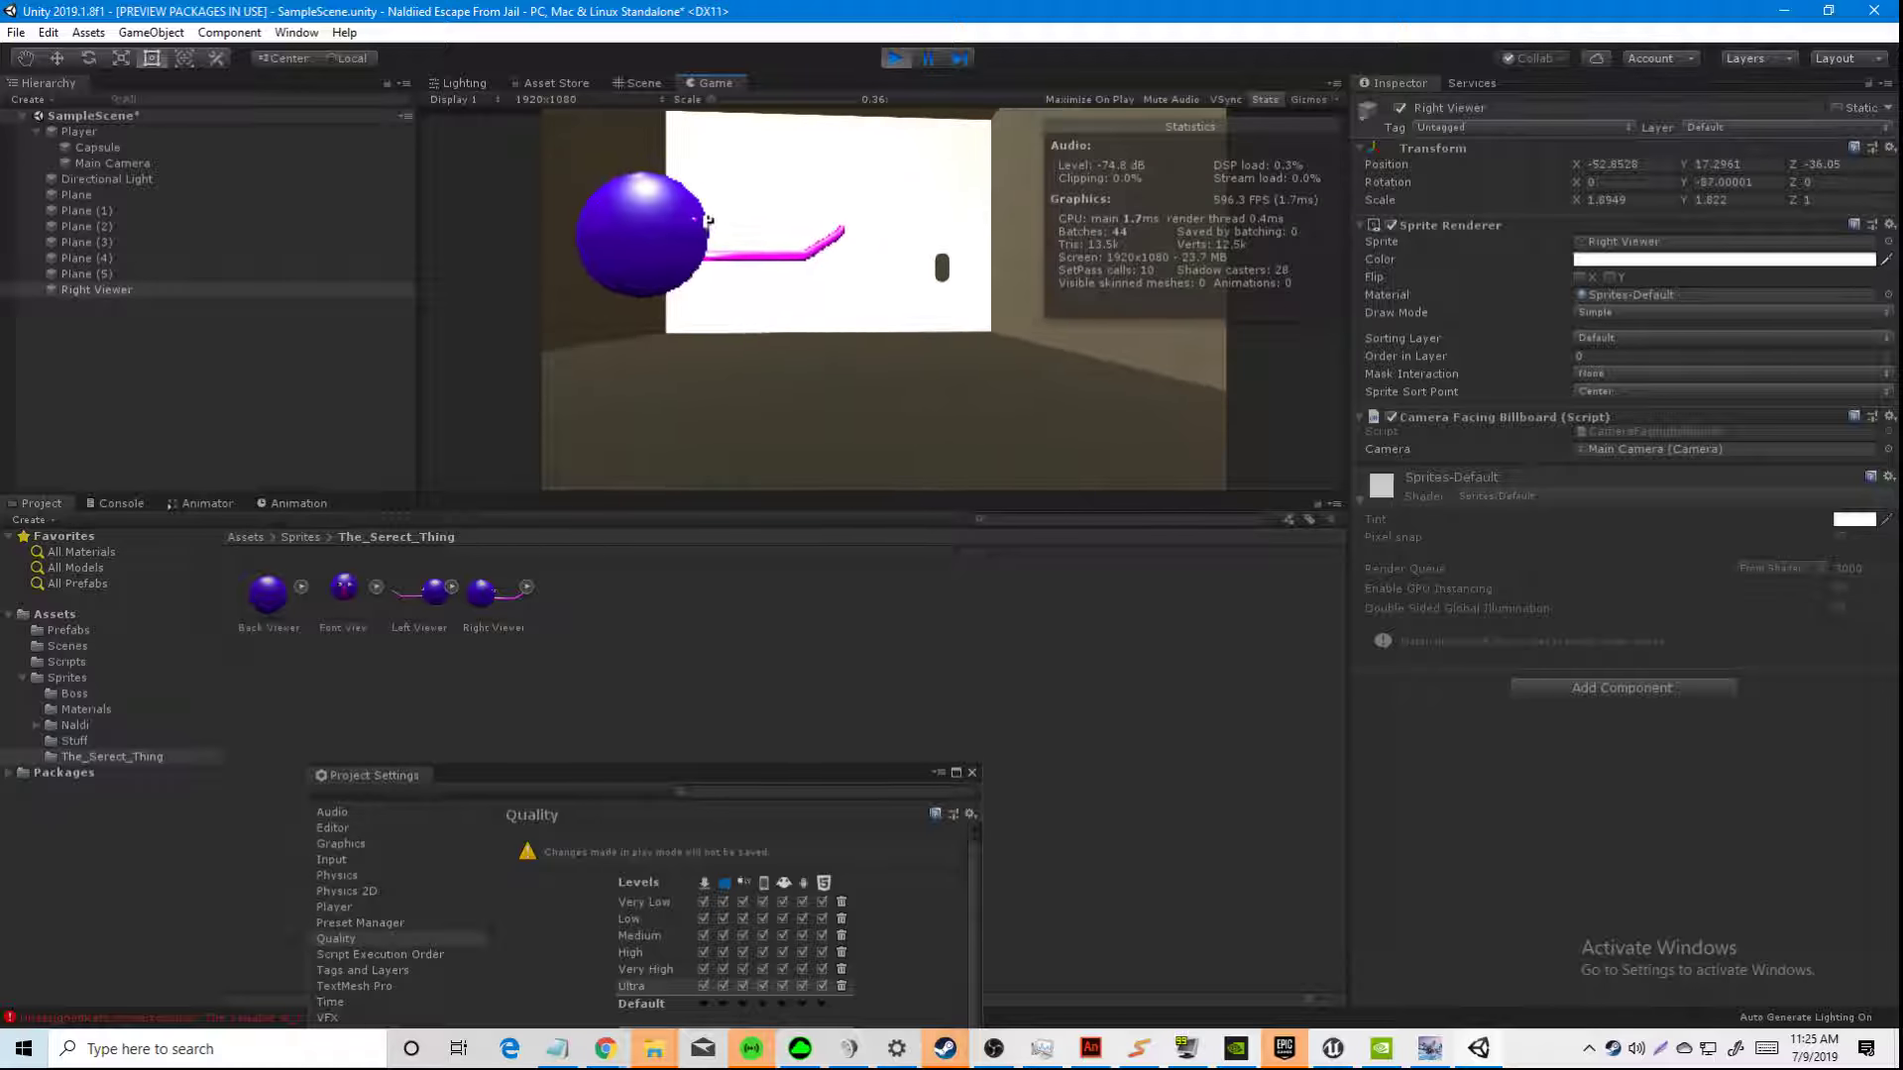
key("s")
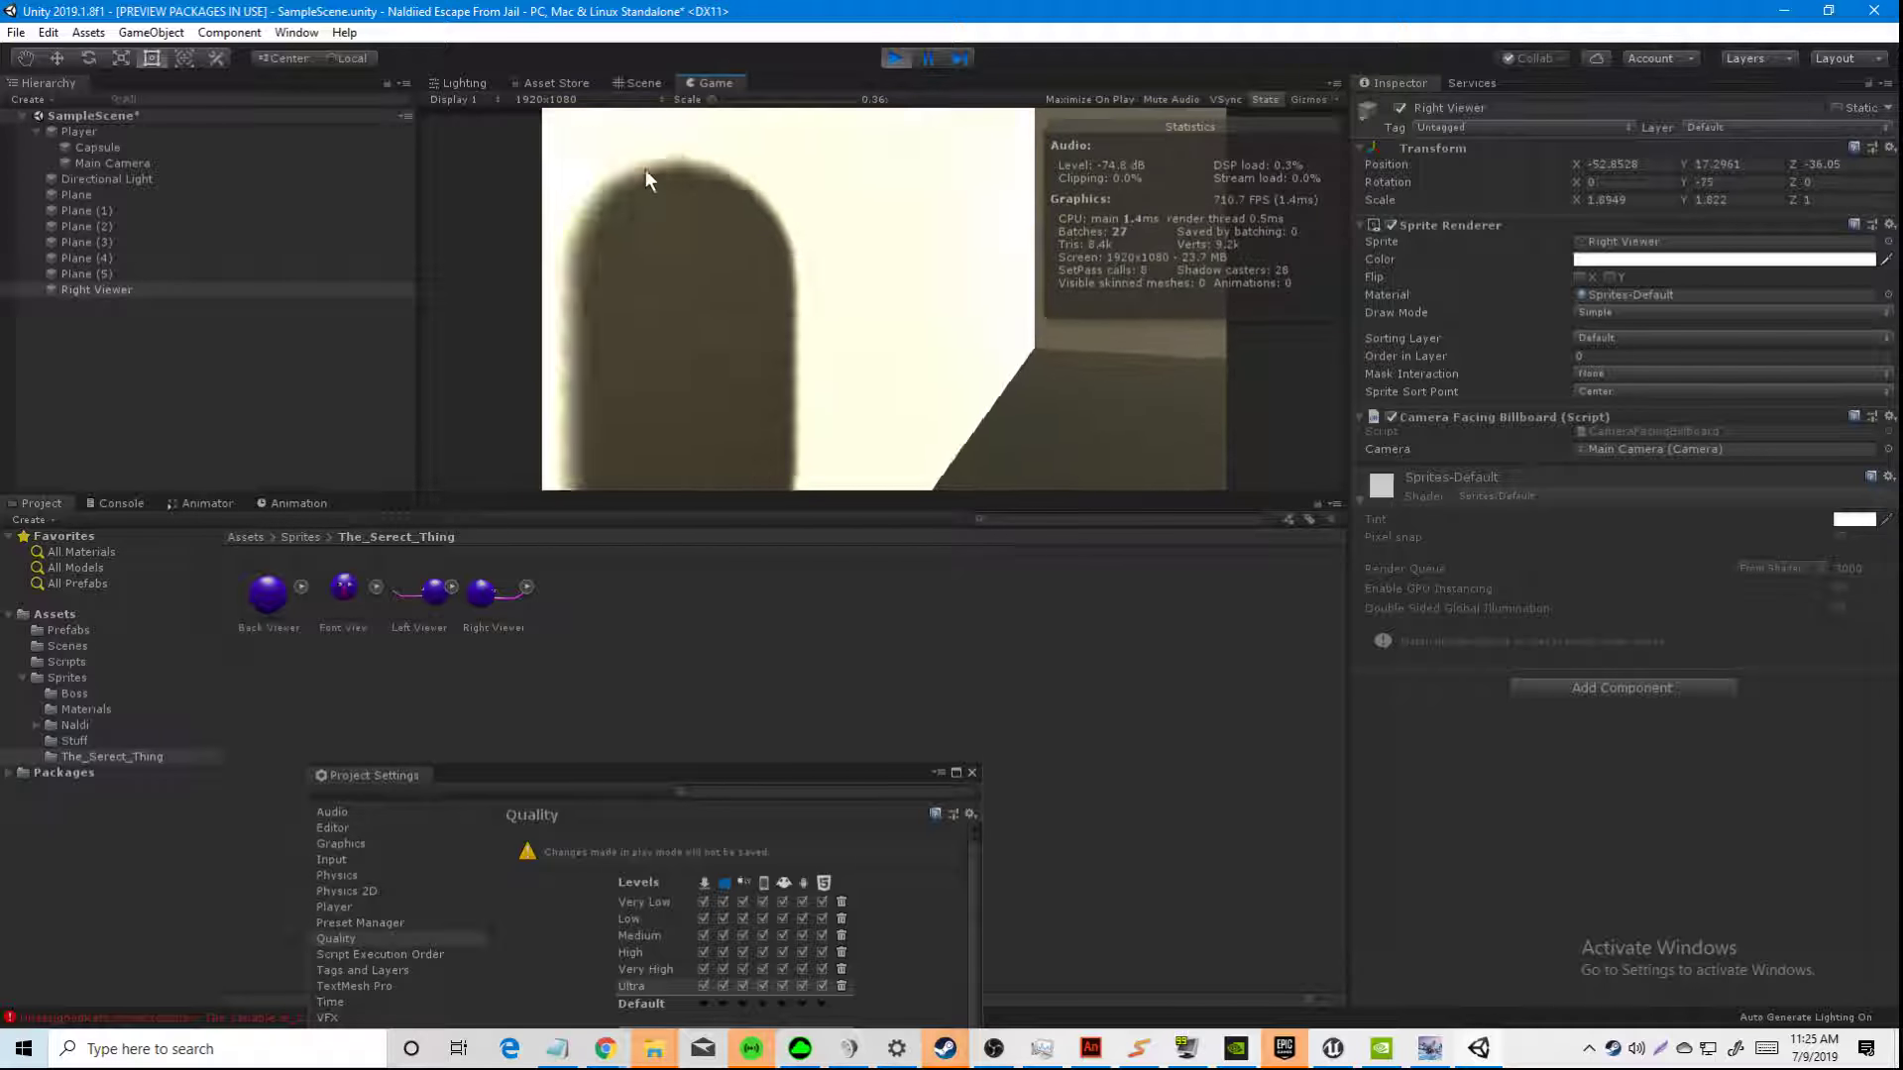
left_click(639, 904)
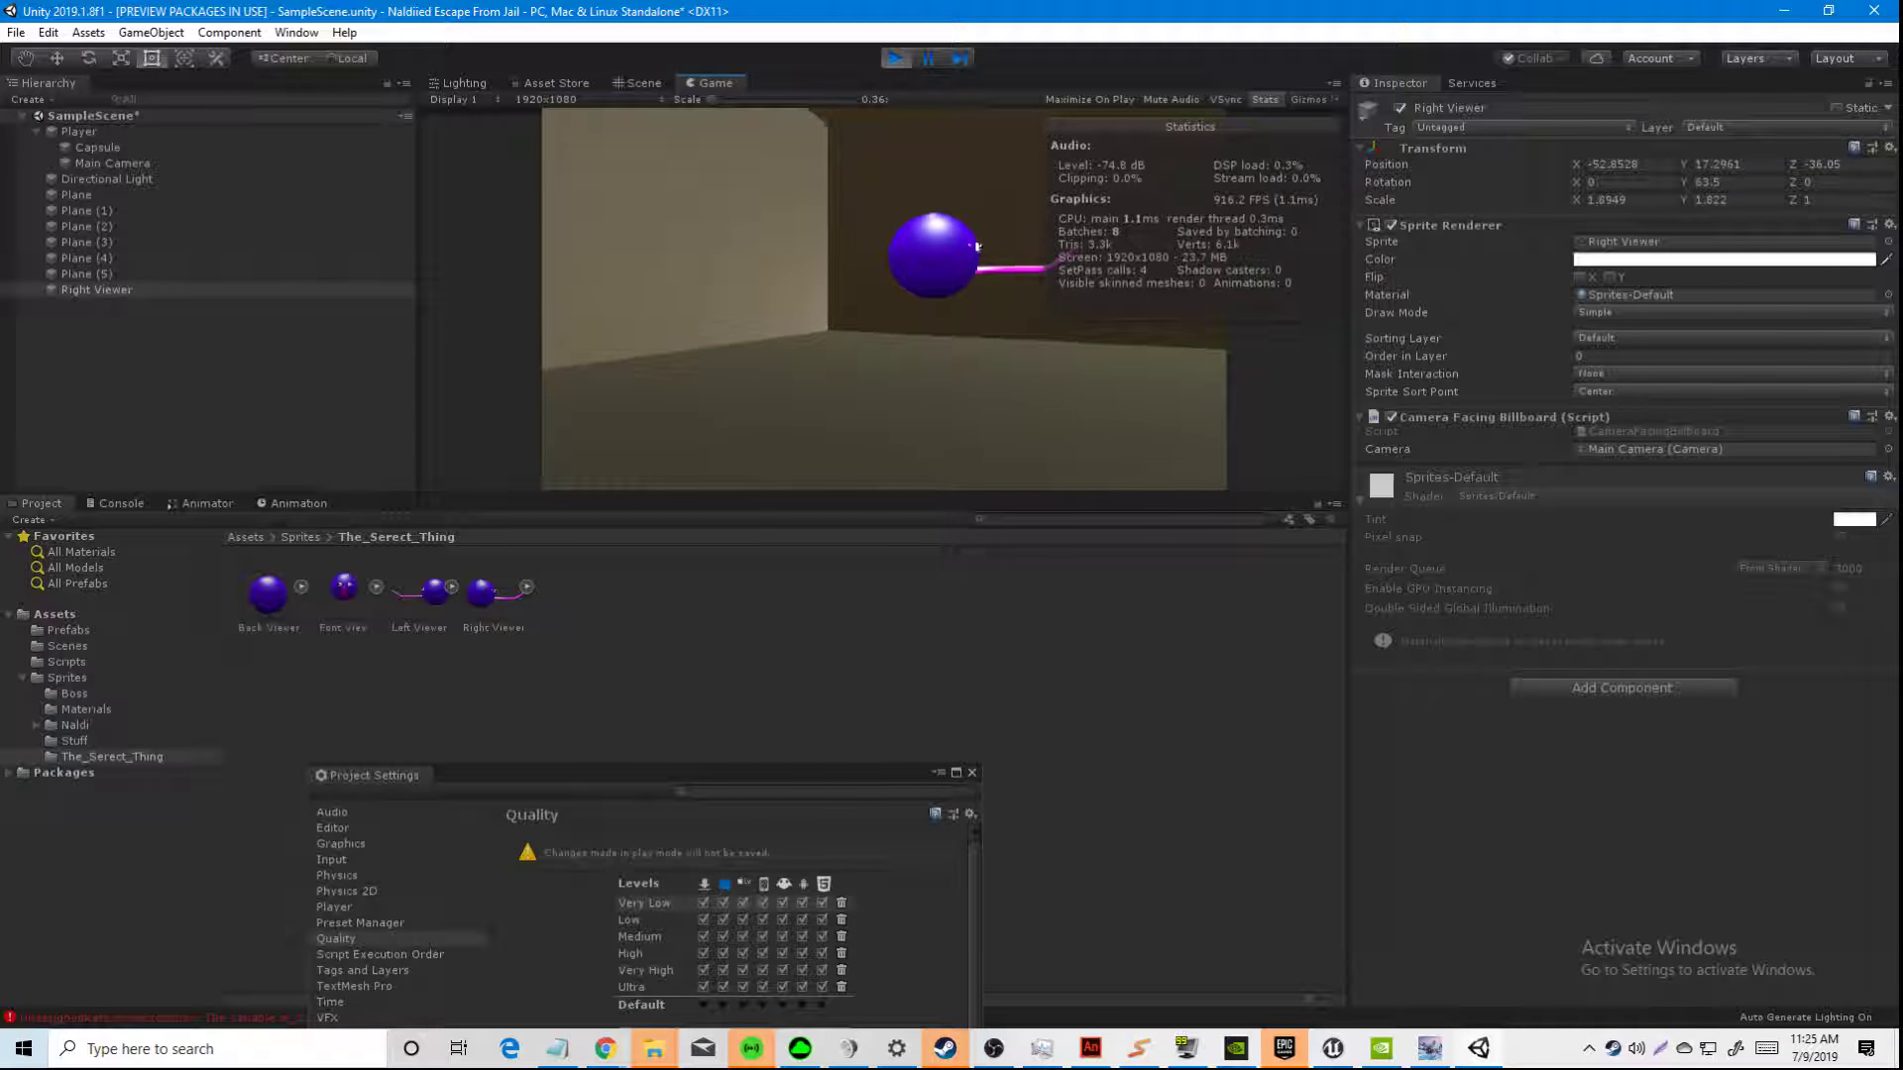
key("w")
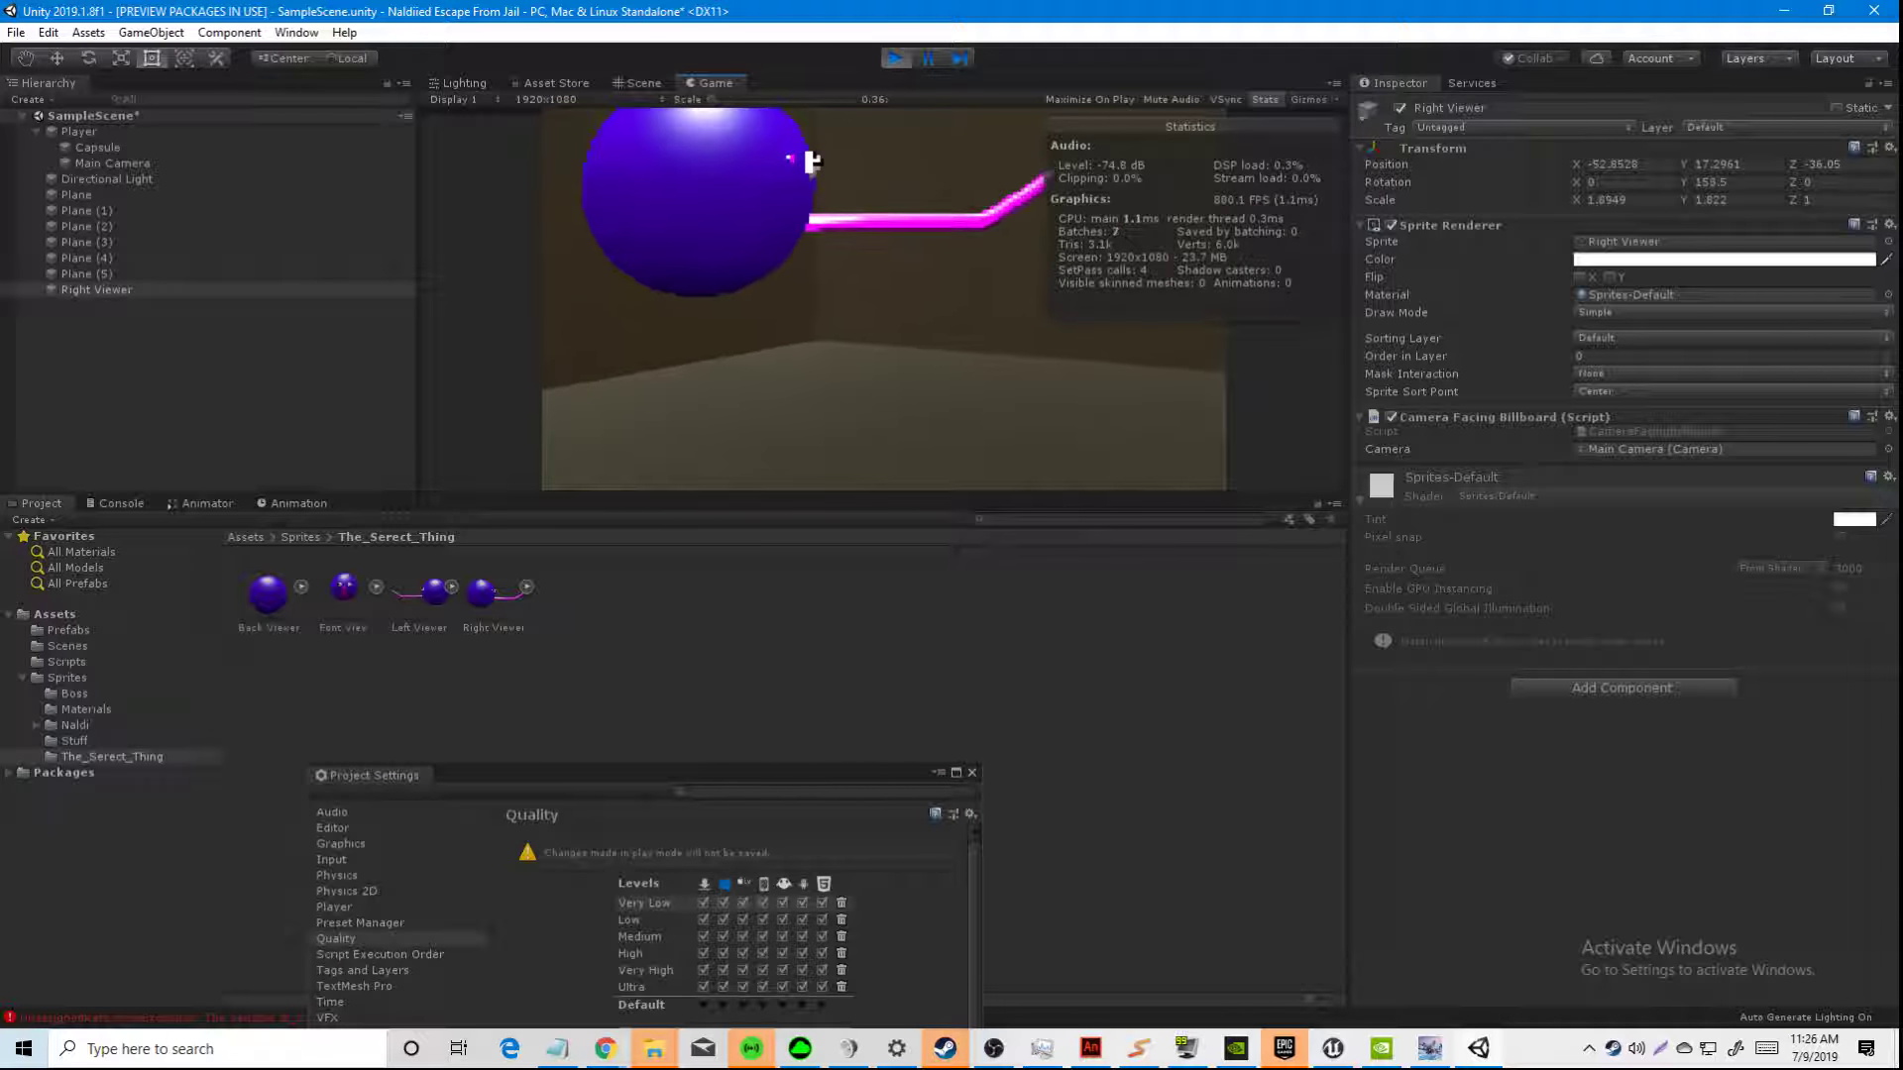
key("s")
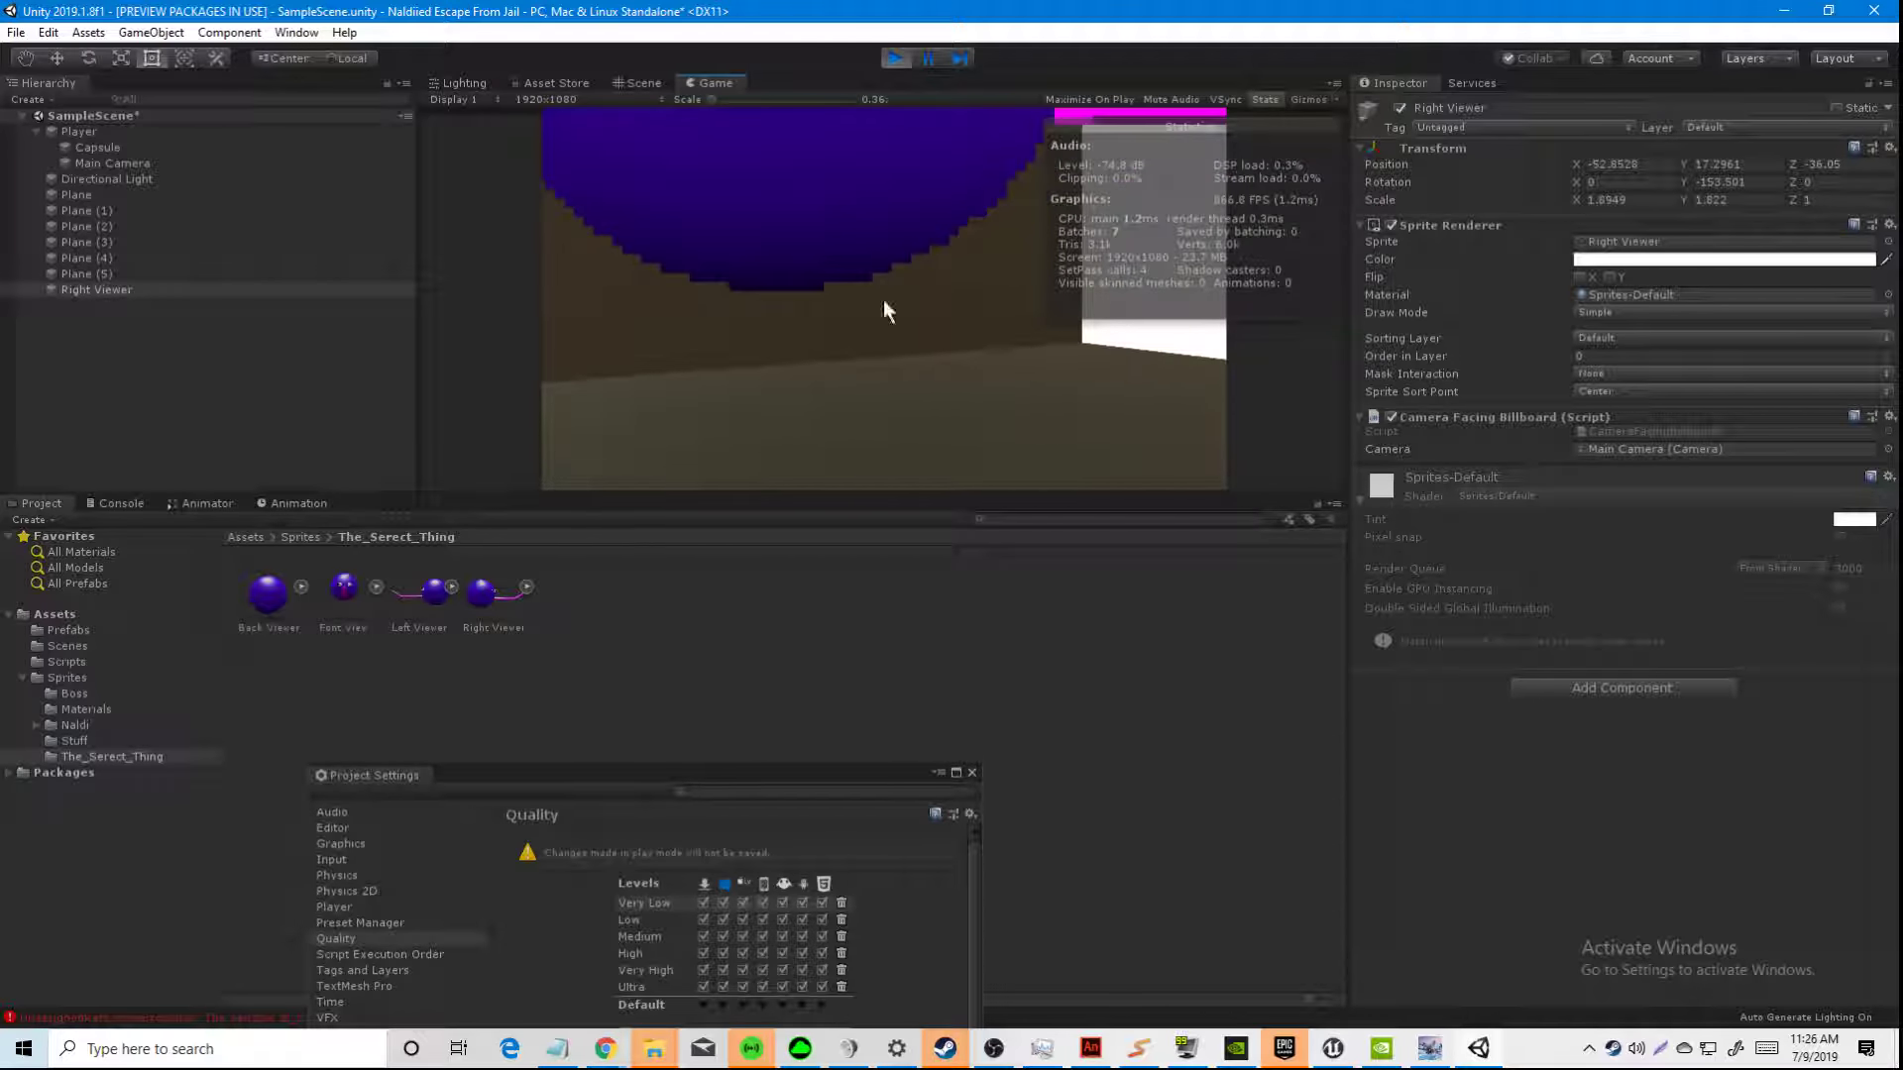
Step: Set the Game view resolution to 854x480 and review the Very Low quality level's rendering and shadow settings
left_click_drag(730, 774, 1105, 273)
left_click(546, 99)
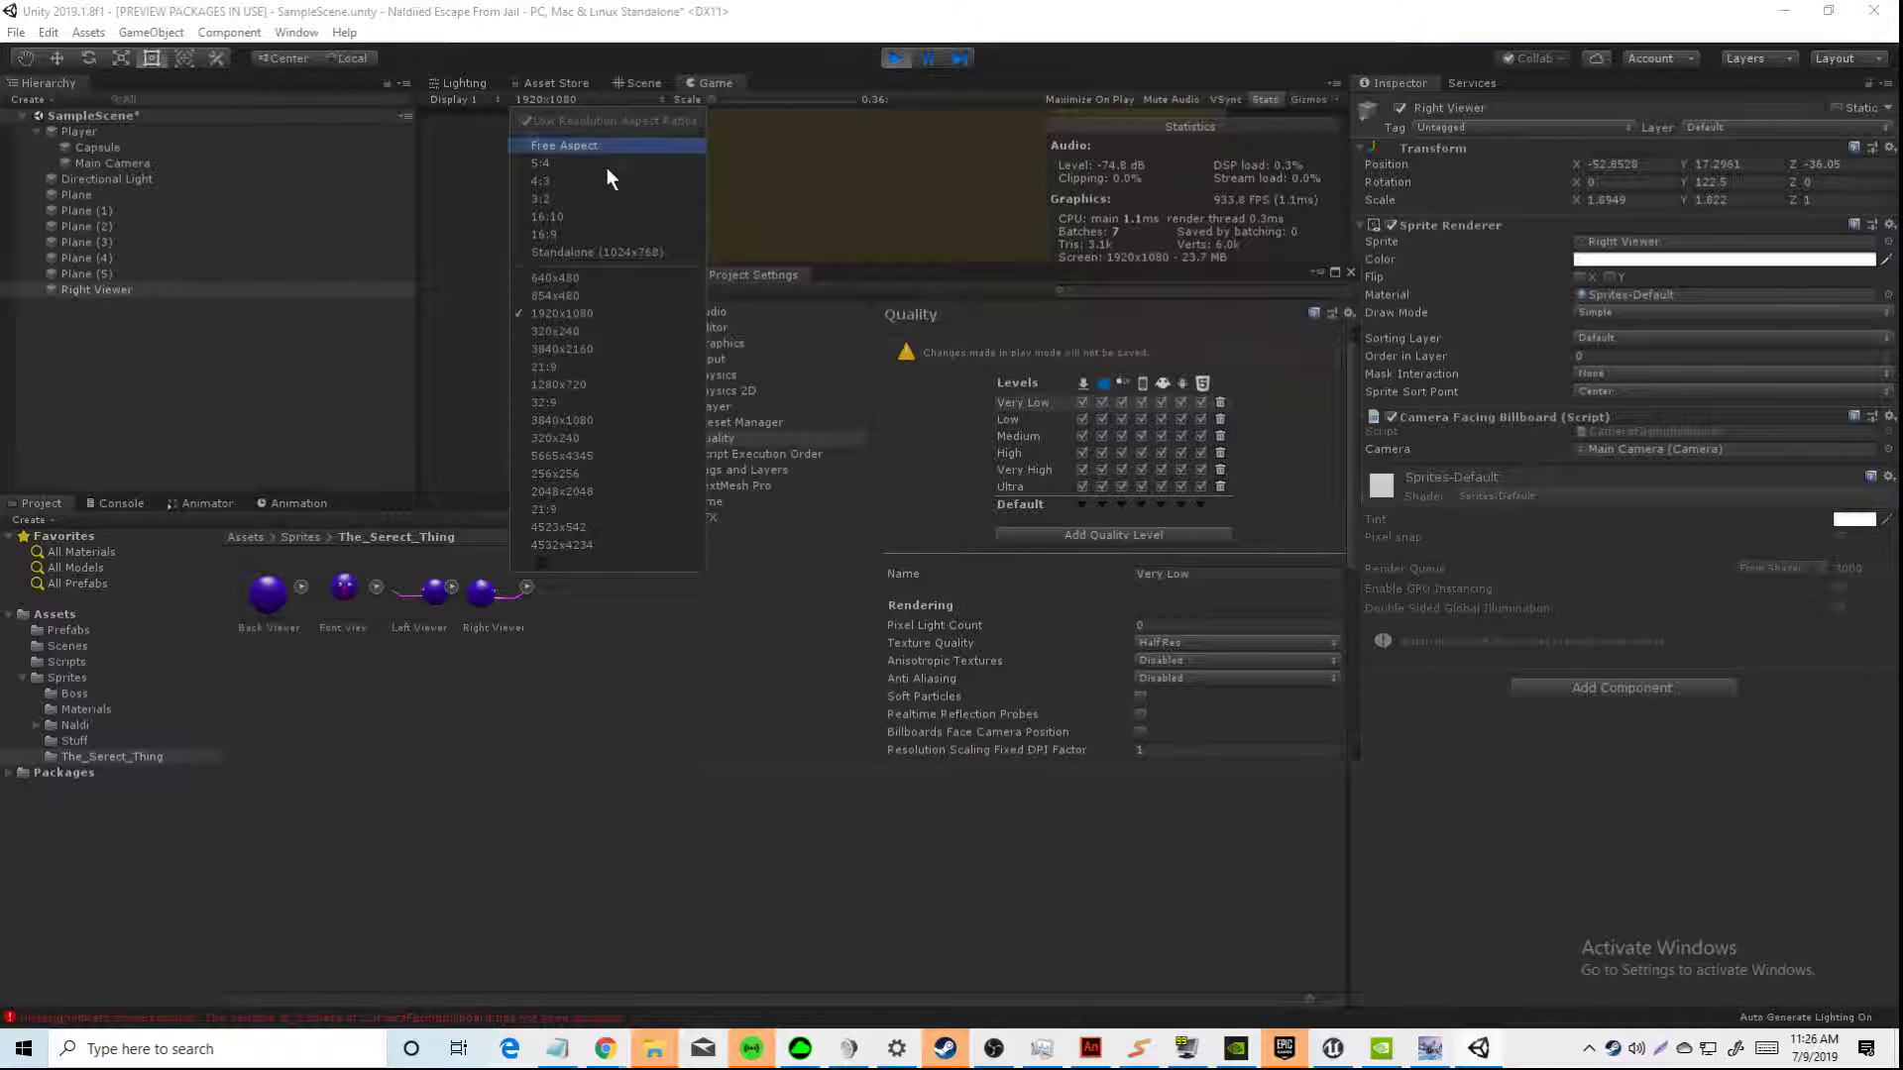
left_click(555, 295)
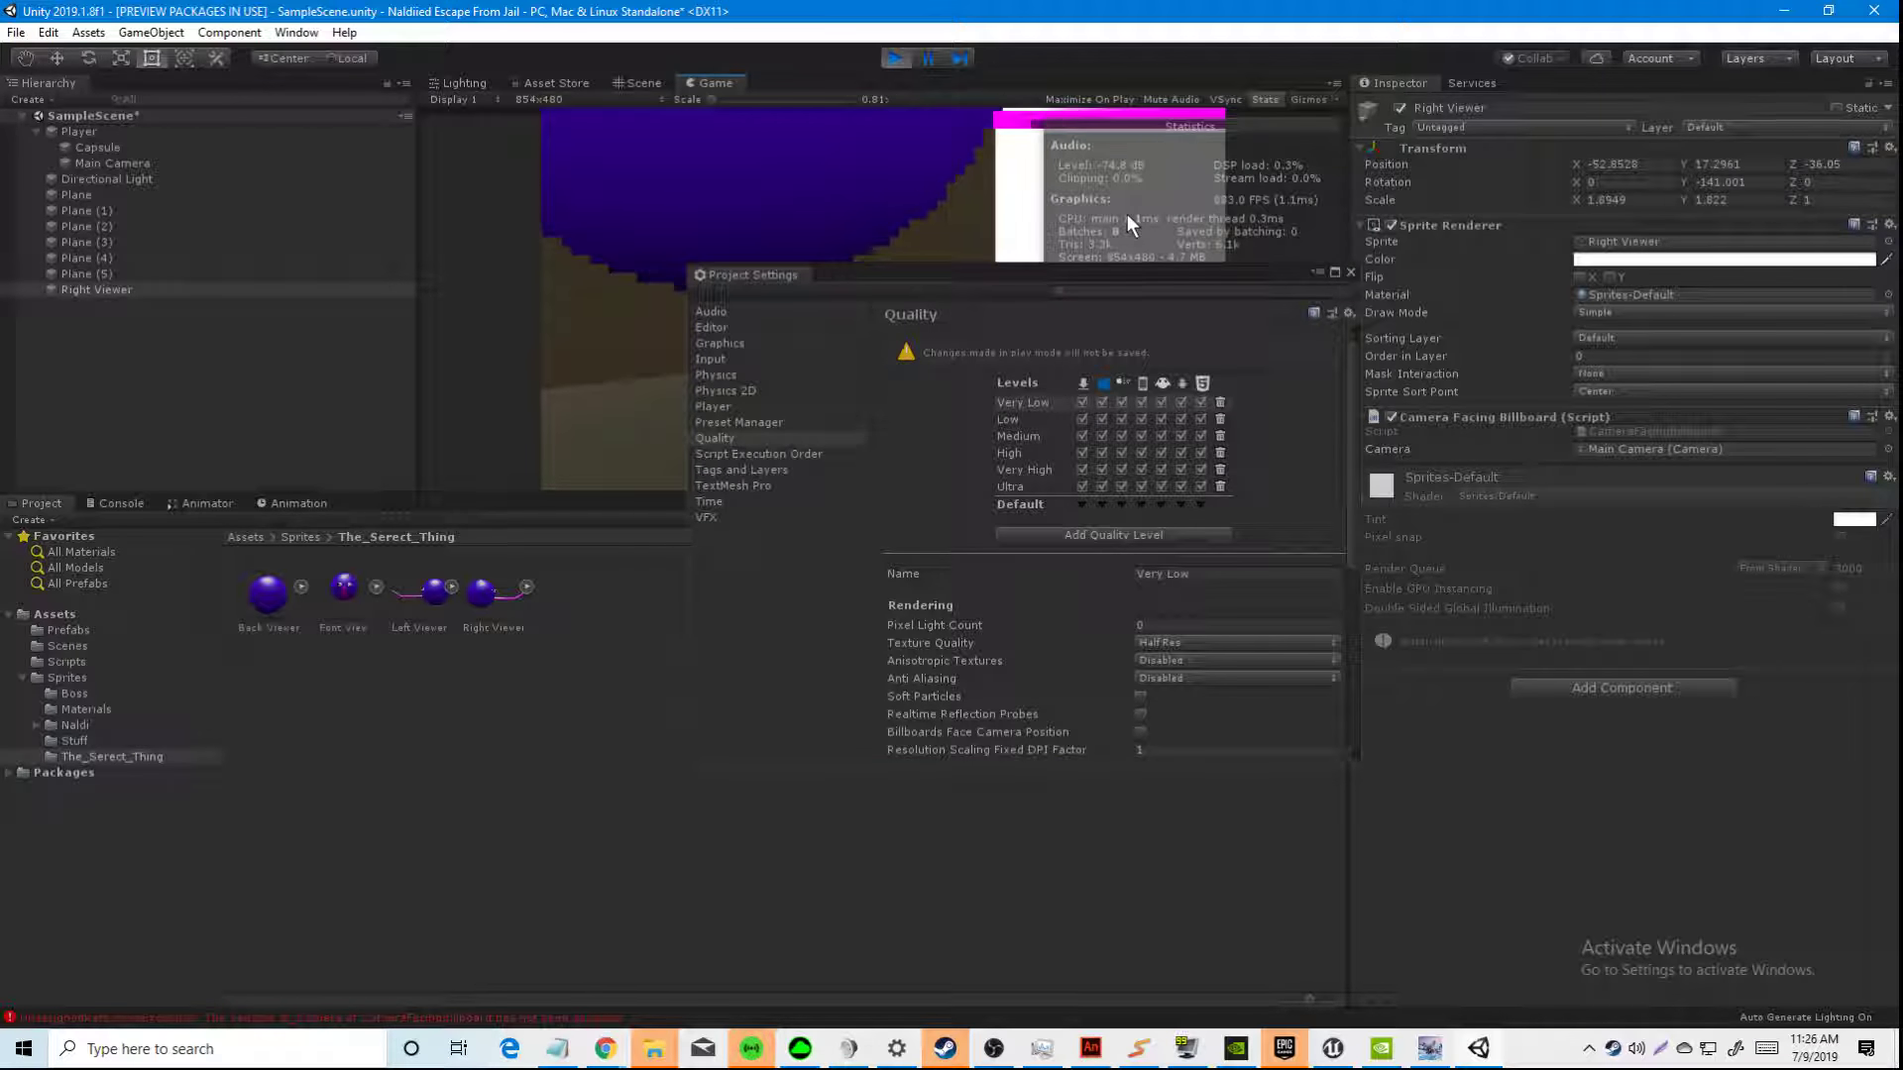
left_click_drag(924, 275, 923, 182)
scroll(1173, 492, "down", 5)
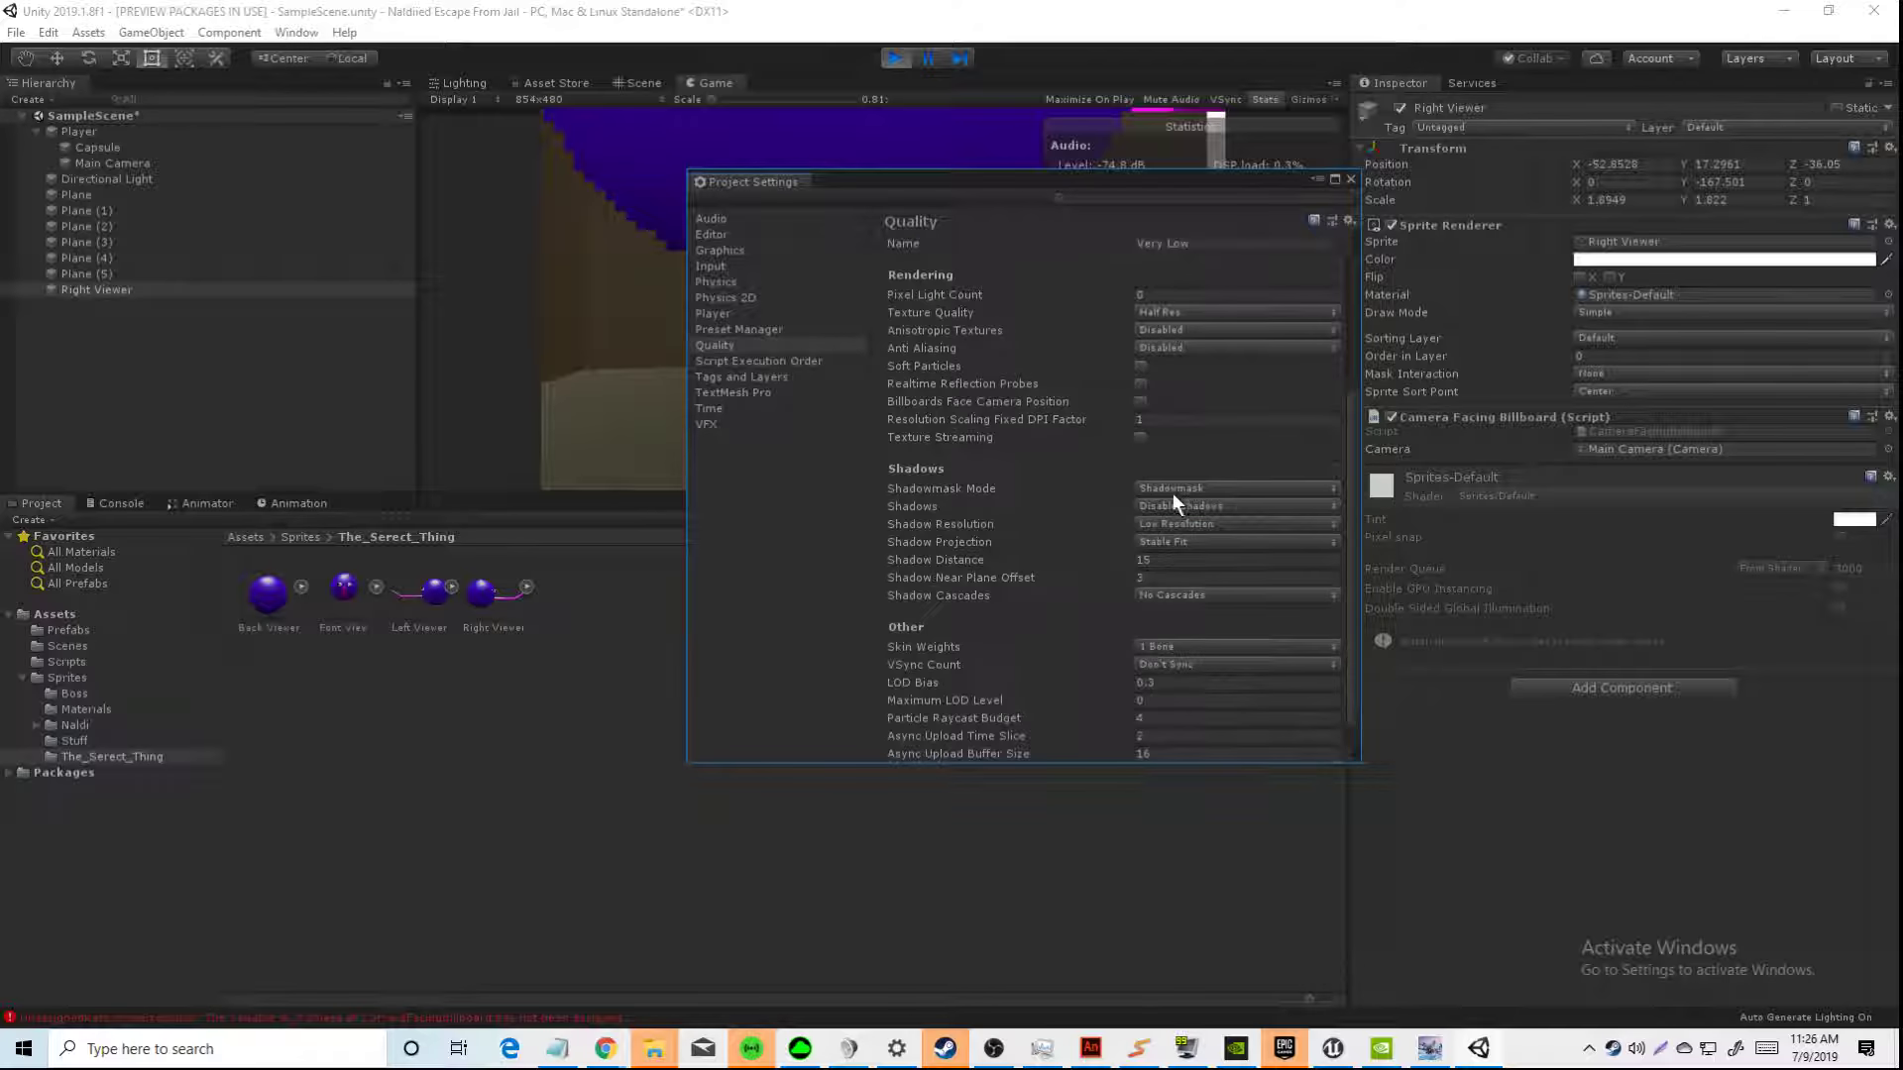
scroll(1120, 609, "up", 5)
Step: Bring up Task Manager, close the three extra Chrome windows and switch to the remaining Chrome window
left_click(1041, 1048)
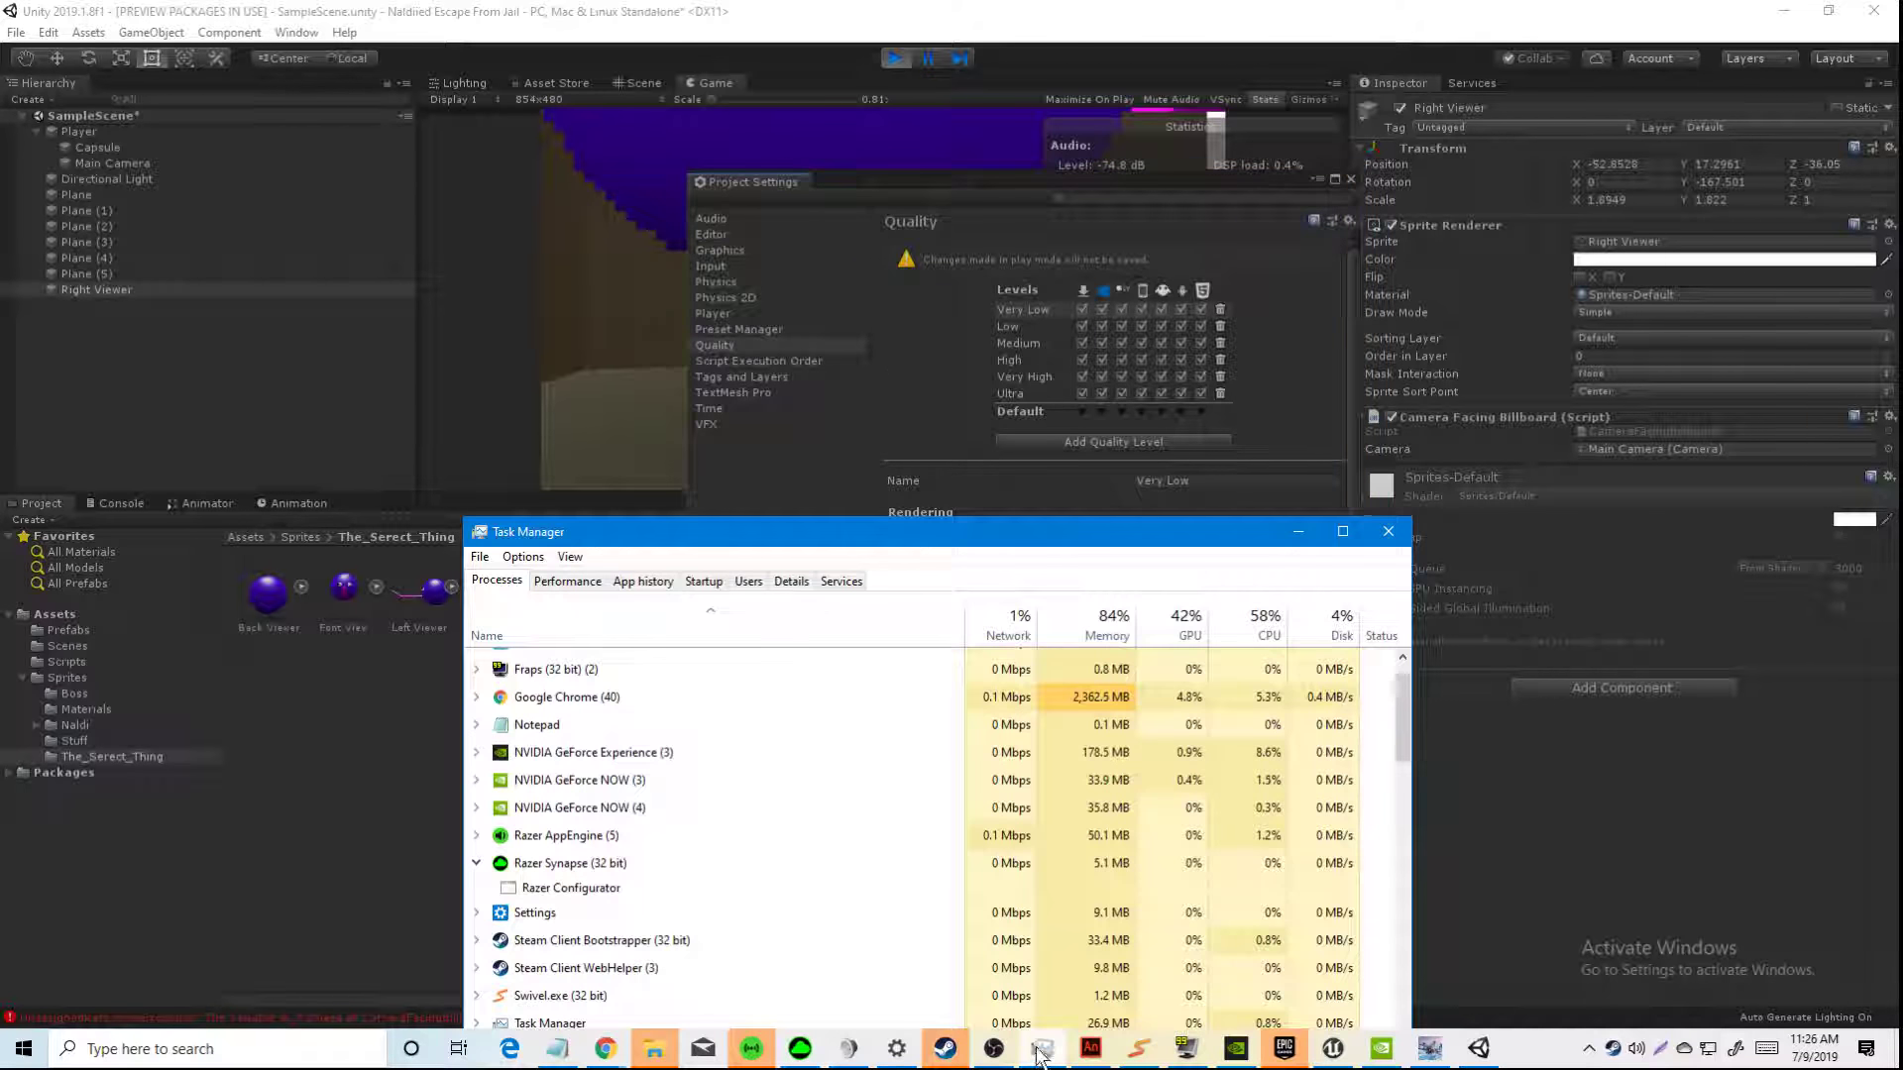
mouse_move(606, 1048)
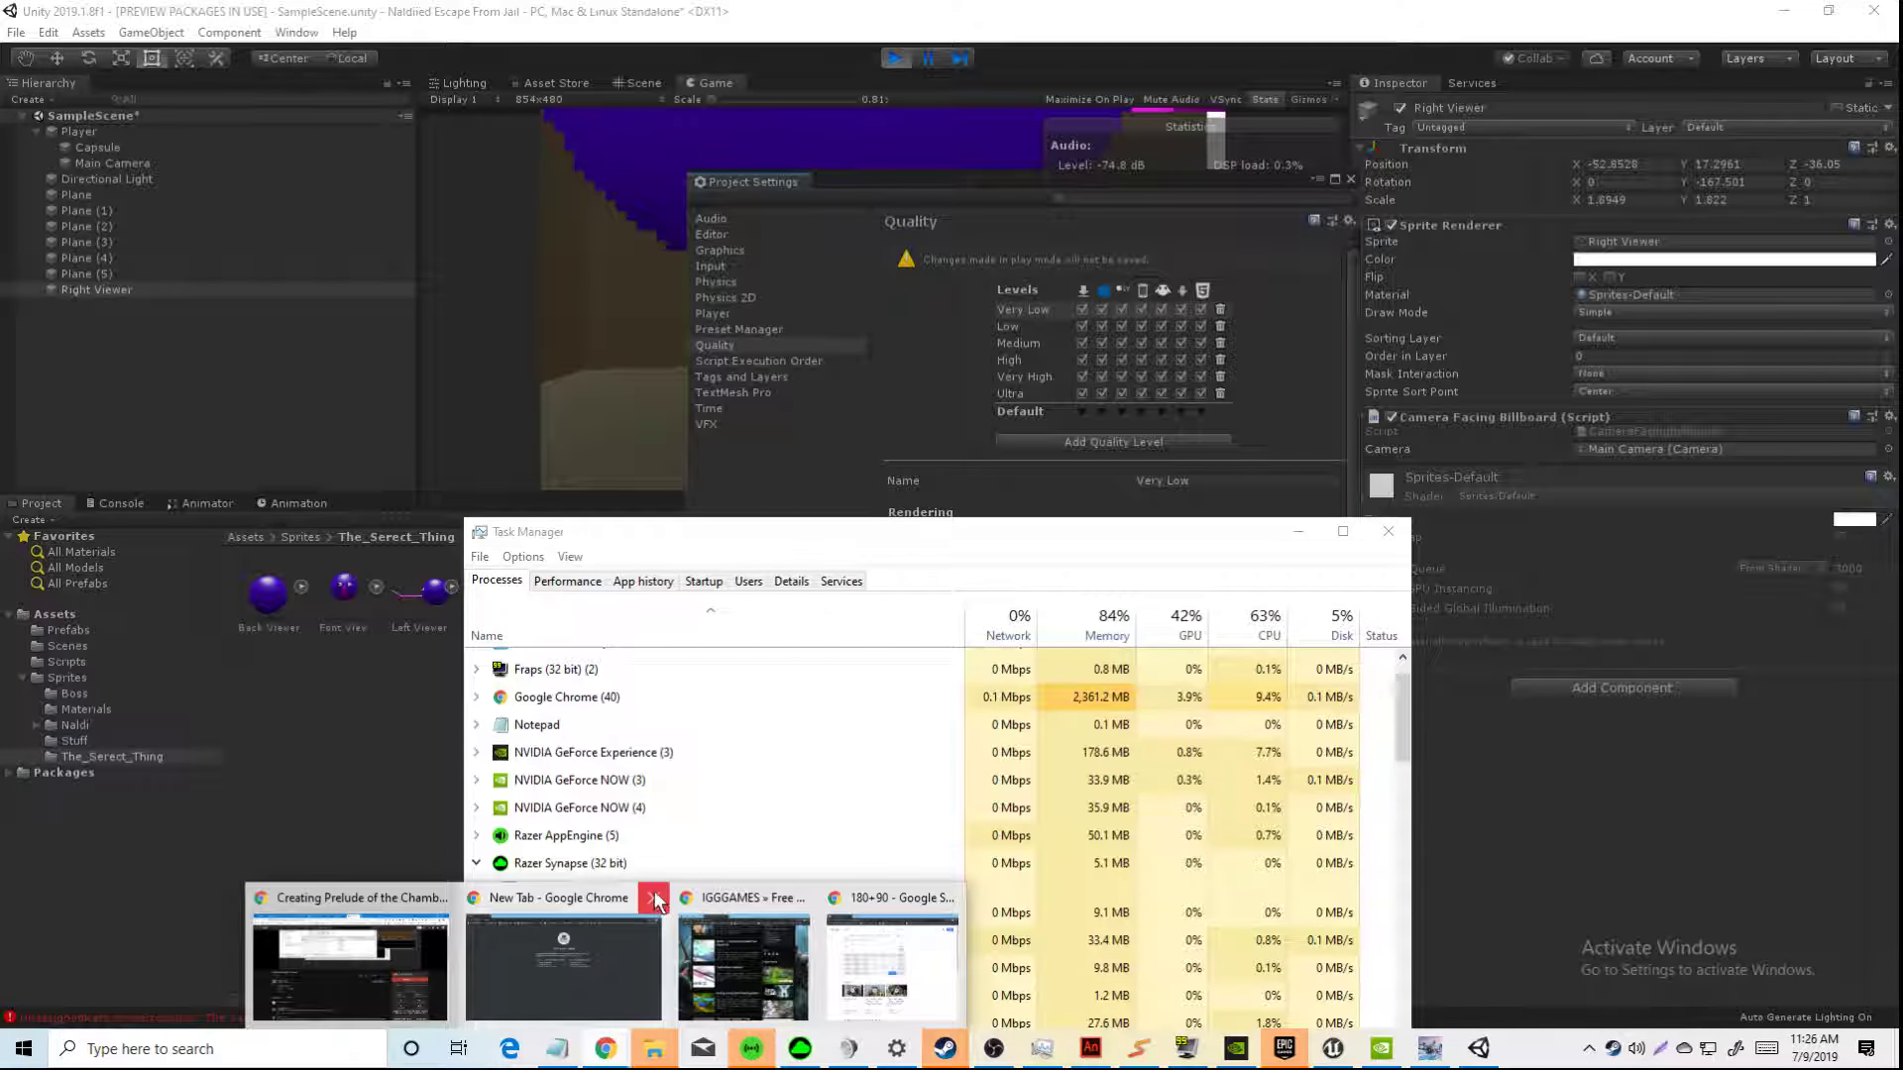
left_click(654, 898)
left_click(691, 900)
left_click(794, 895)
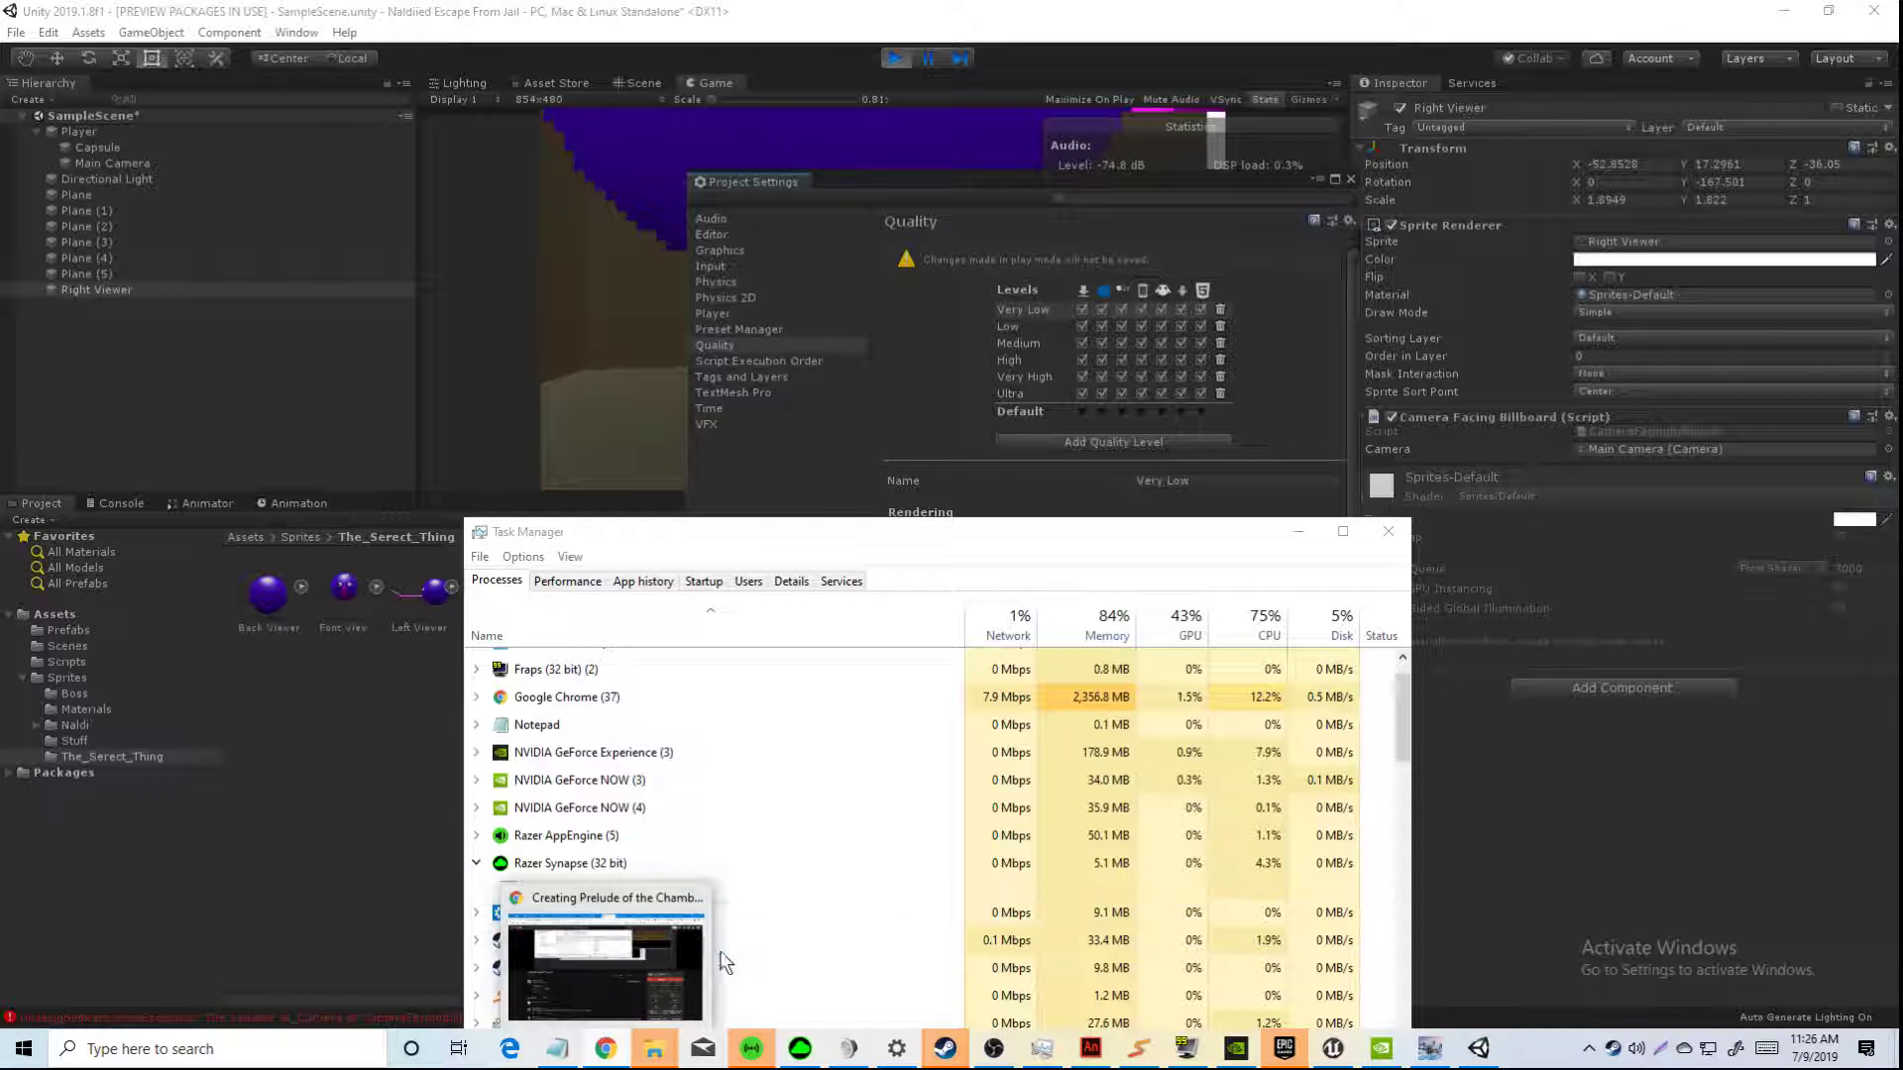
left_click(633, 927)
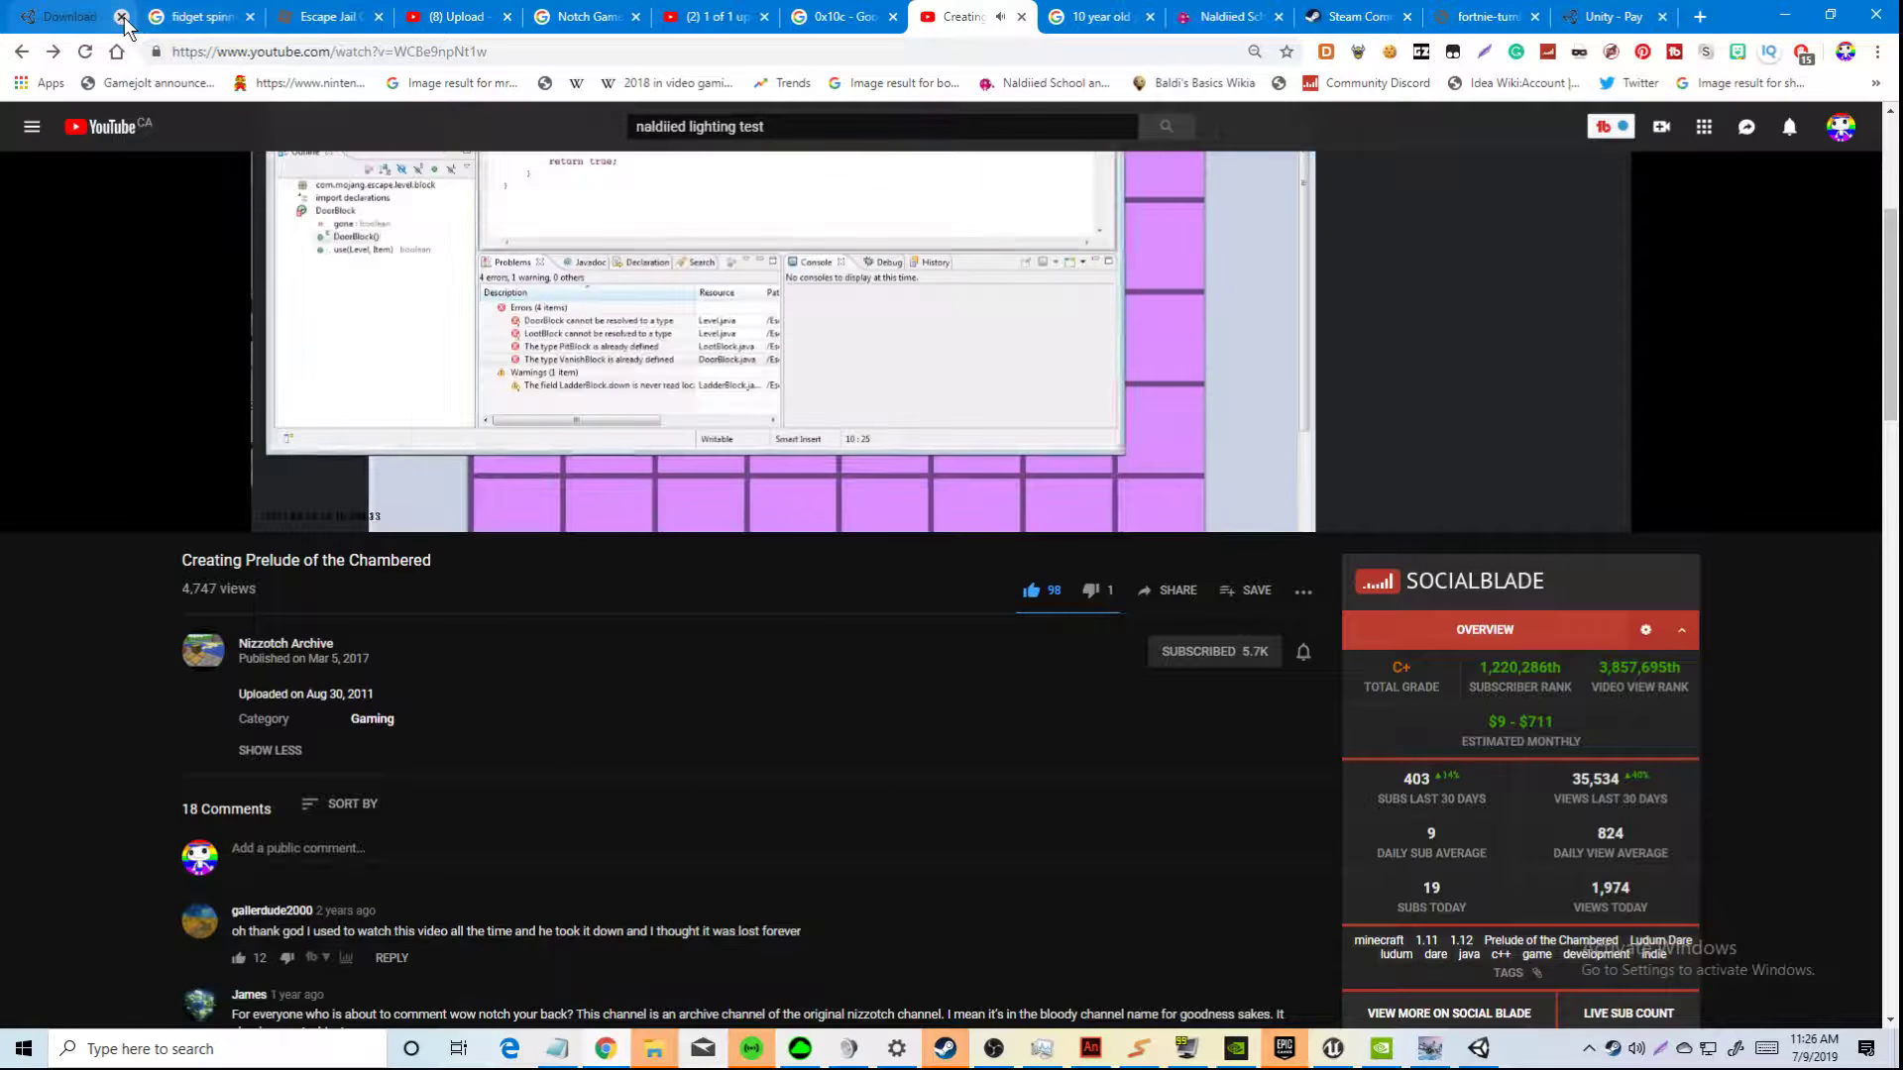
Step: Close the unneeded Chrome tabs, including the Roblox, search result, Steam, image file and Unity pages
left_click(122, 16)
left_click(122, 17)
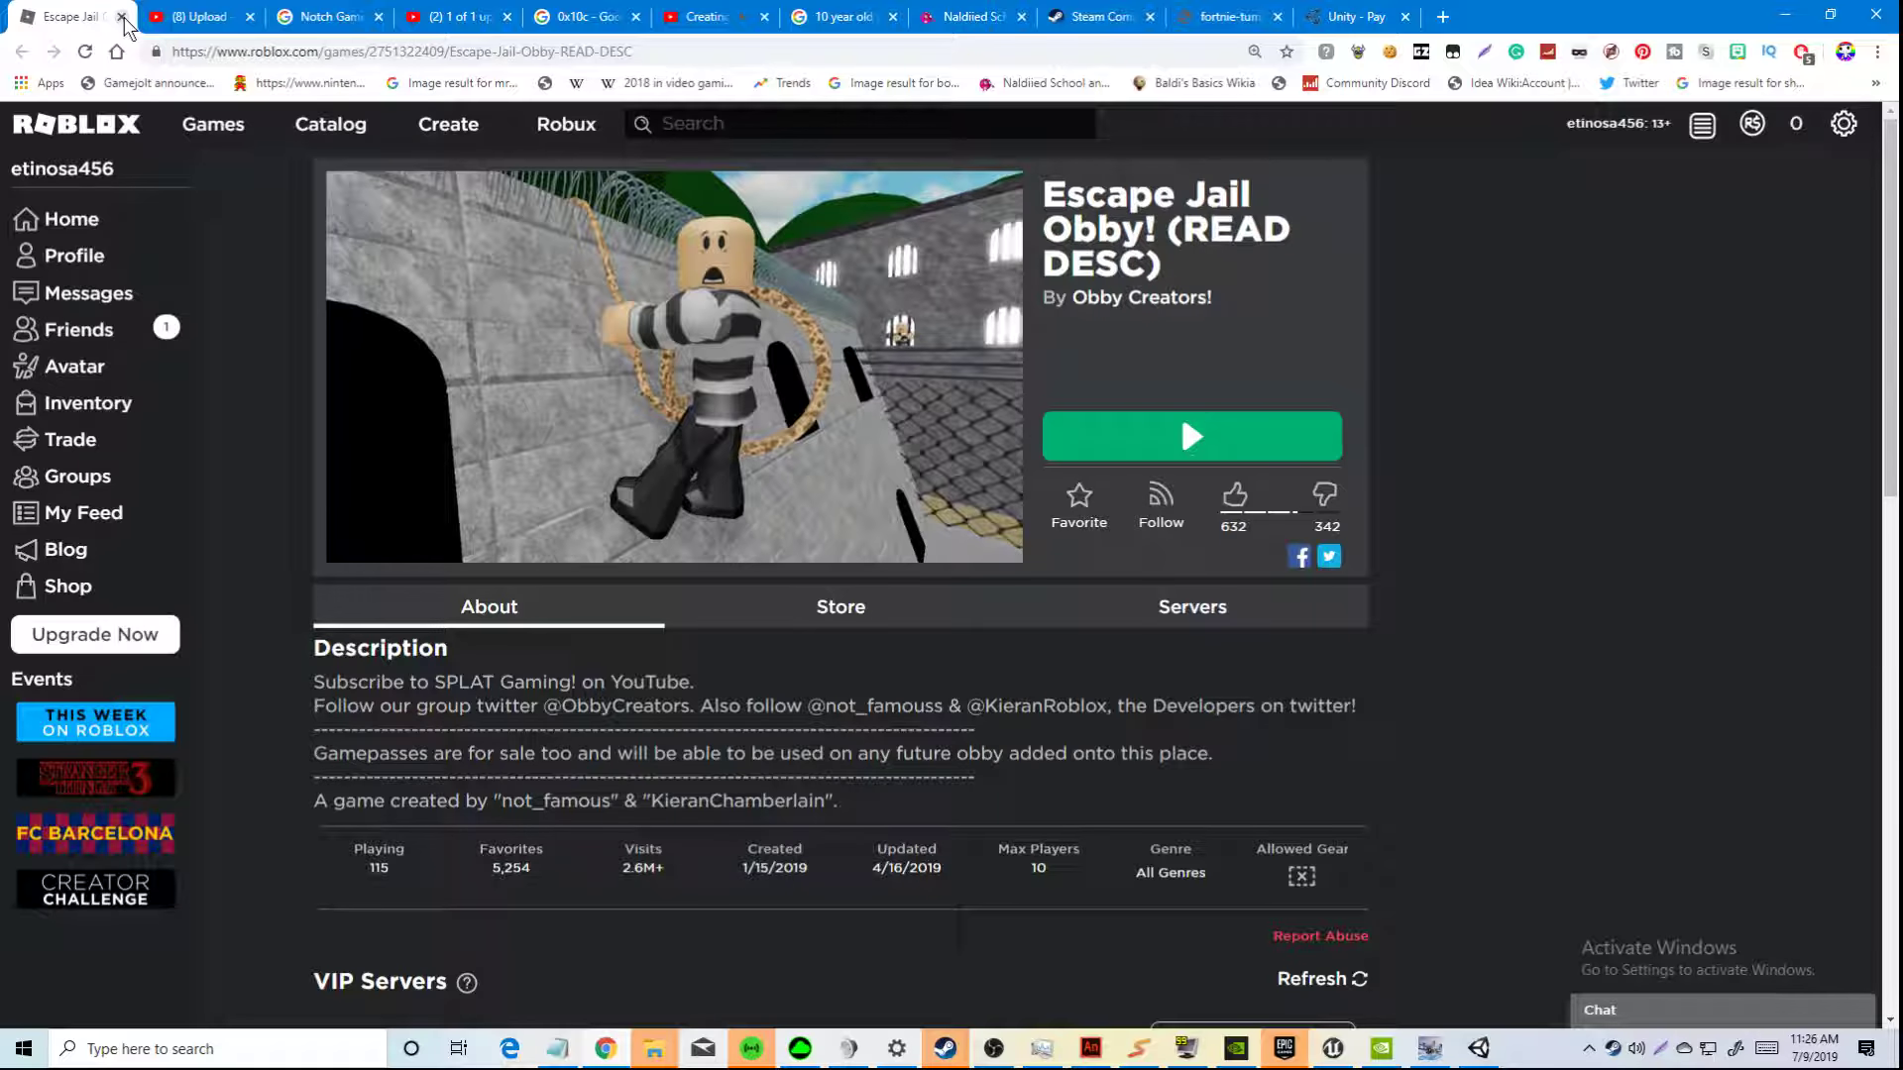
left_click(122, 17)
left_click(122, 17)
left_click(122, 17)
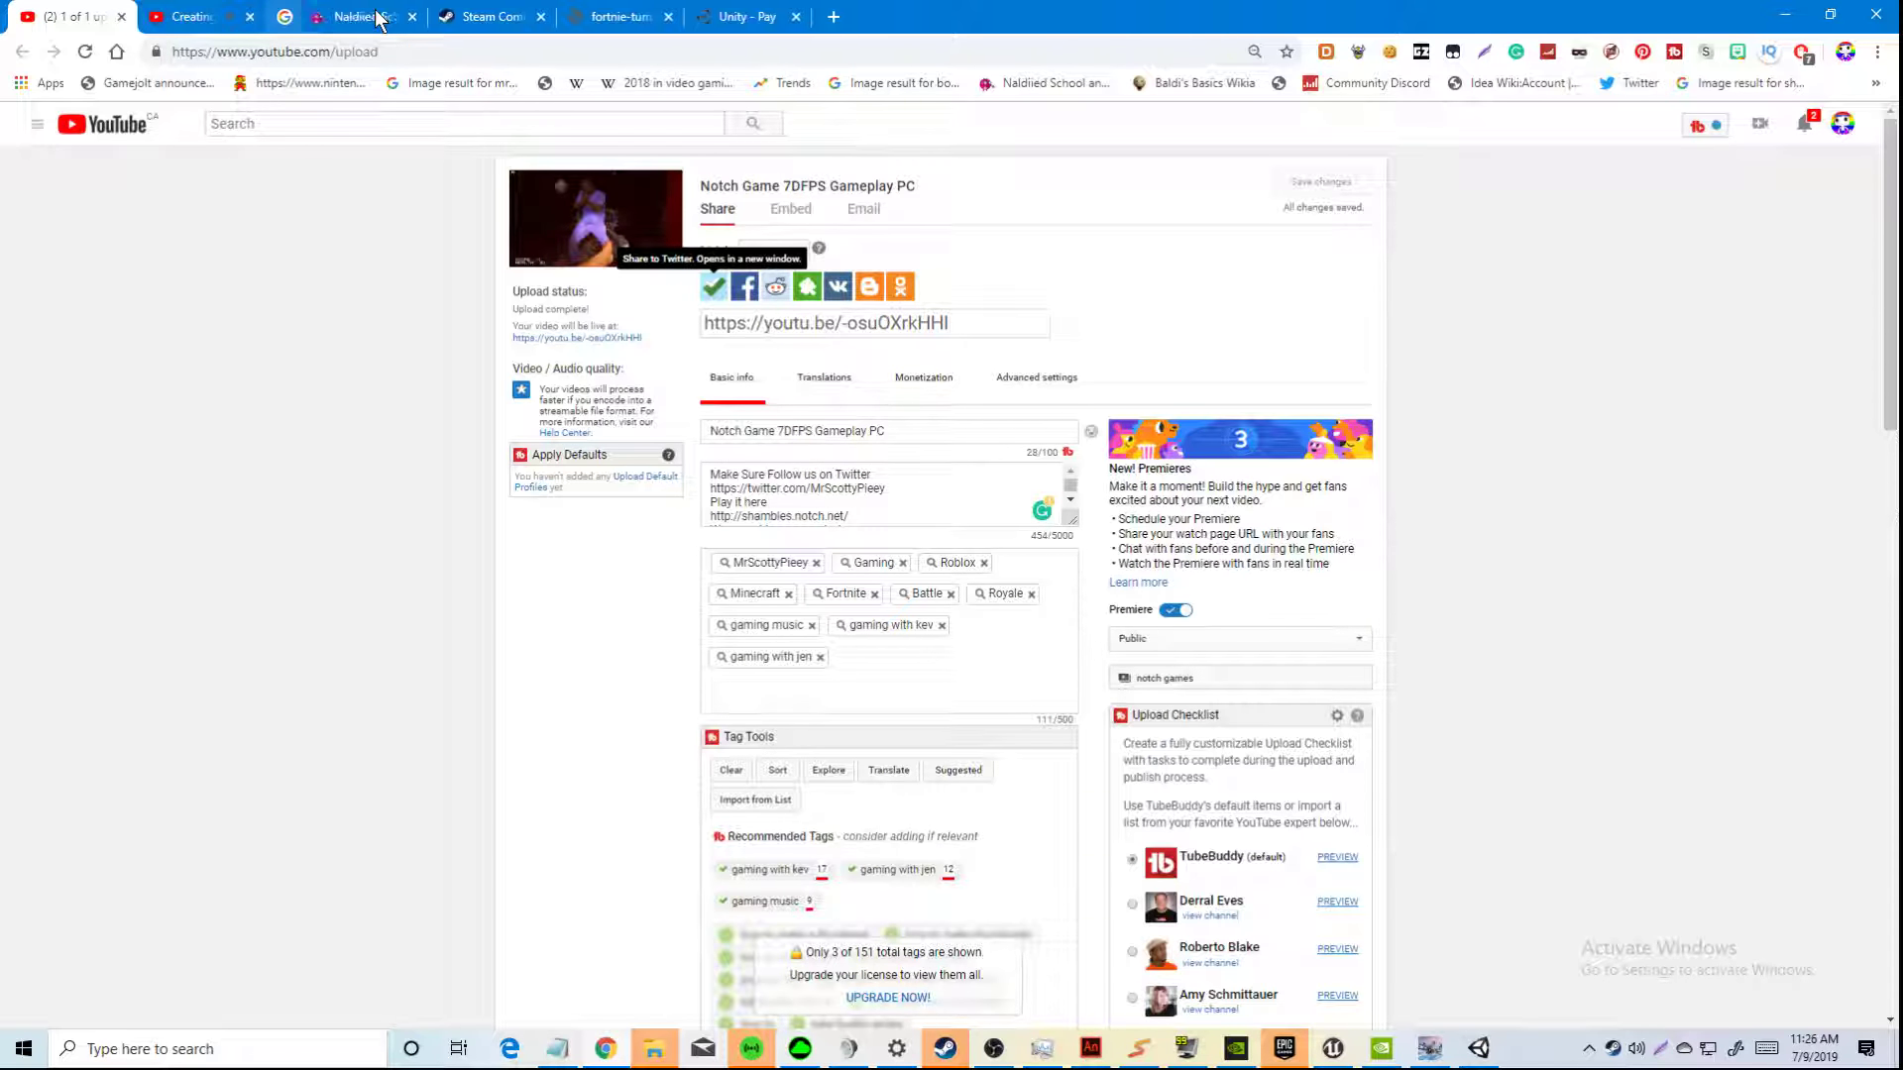
left_click(378, 16)
left_click(378, 17)
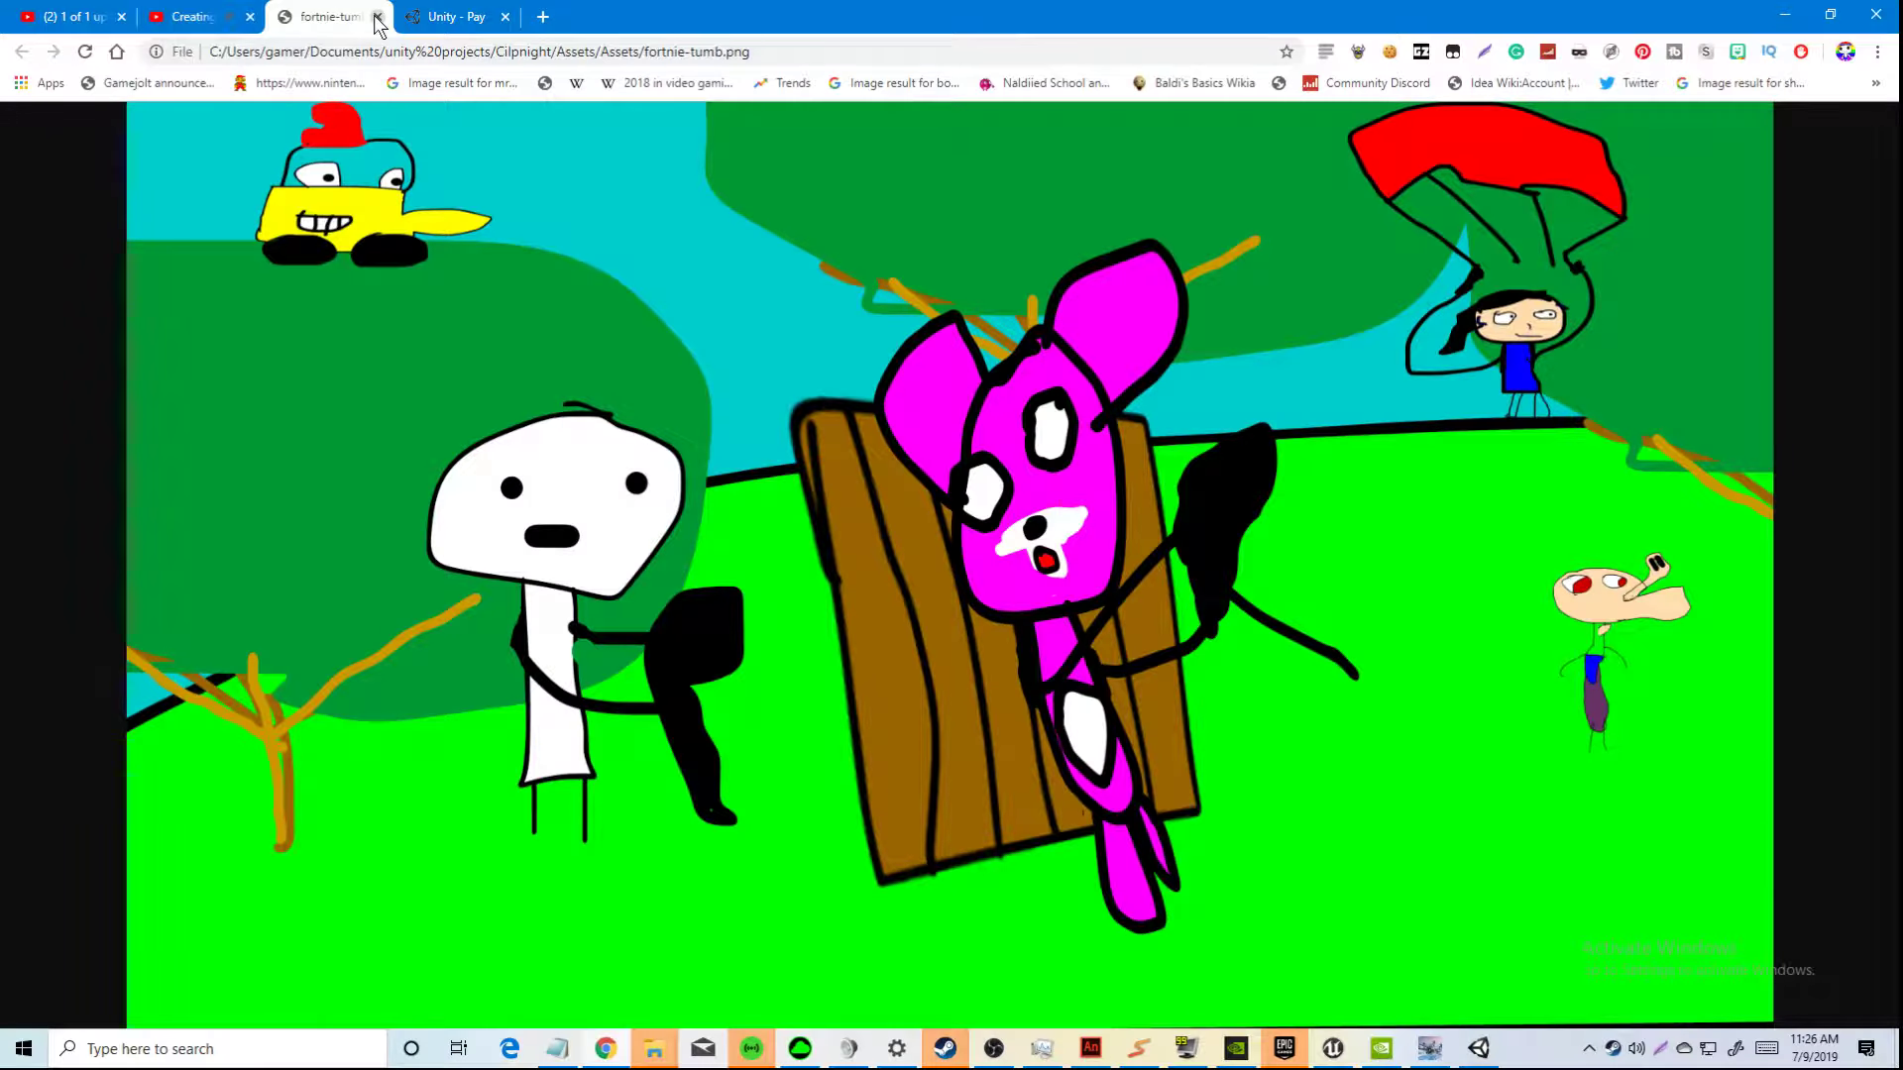
left_click(377, 17)
left_click(378, 17)
double_click(377, 17)
Step: Return to Unity, move the Project Settings window clear of the Game view and walk around the sprite to check it
left_click_drag(891, 182, 1199, 514)
left_click(1090, 397)
key("s")
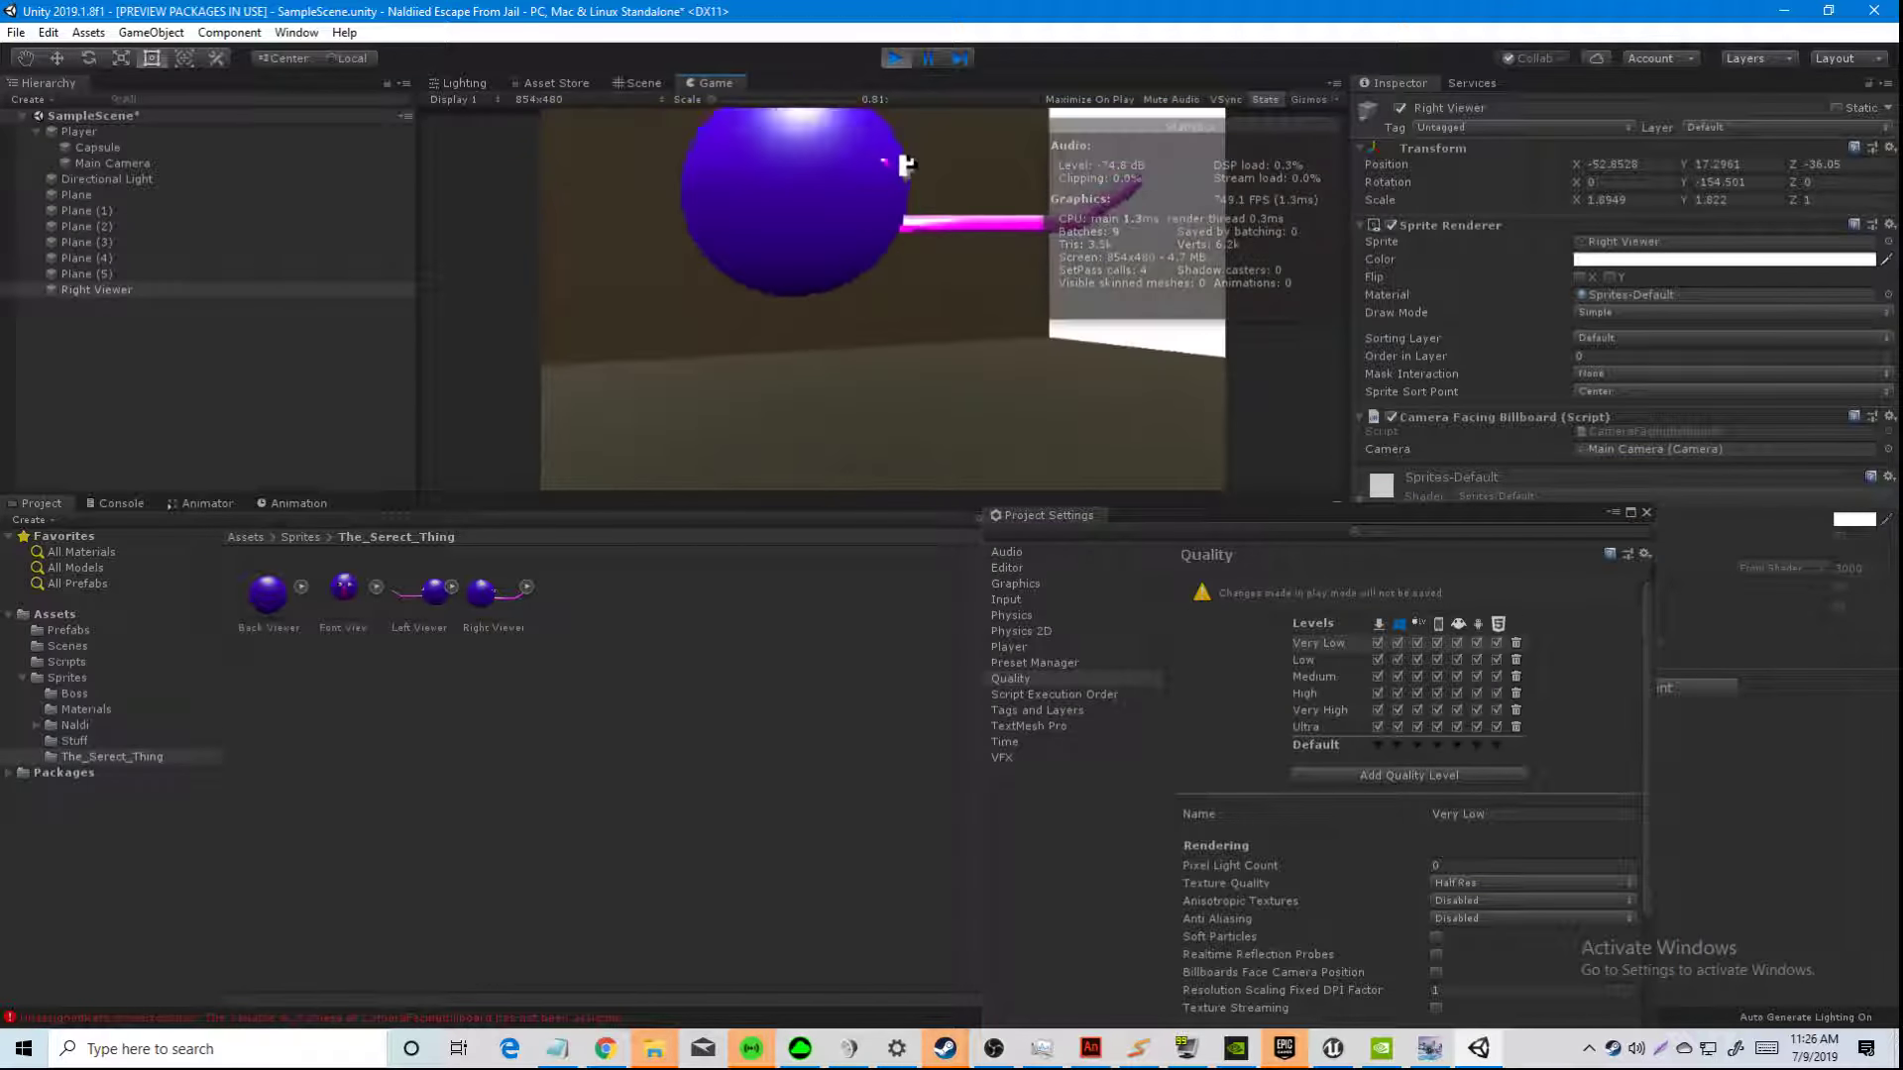
key("s")
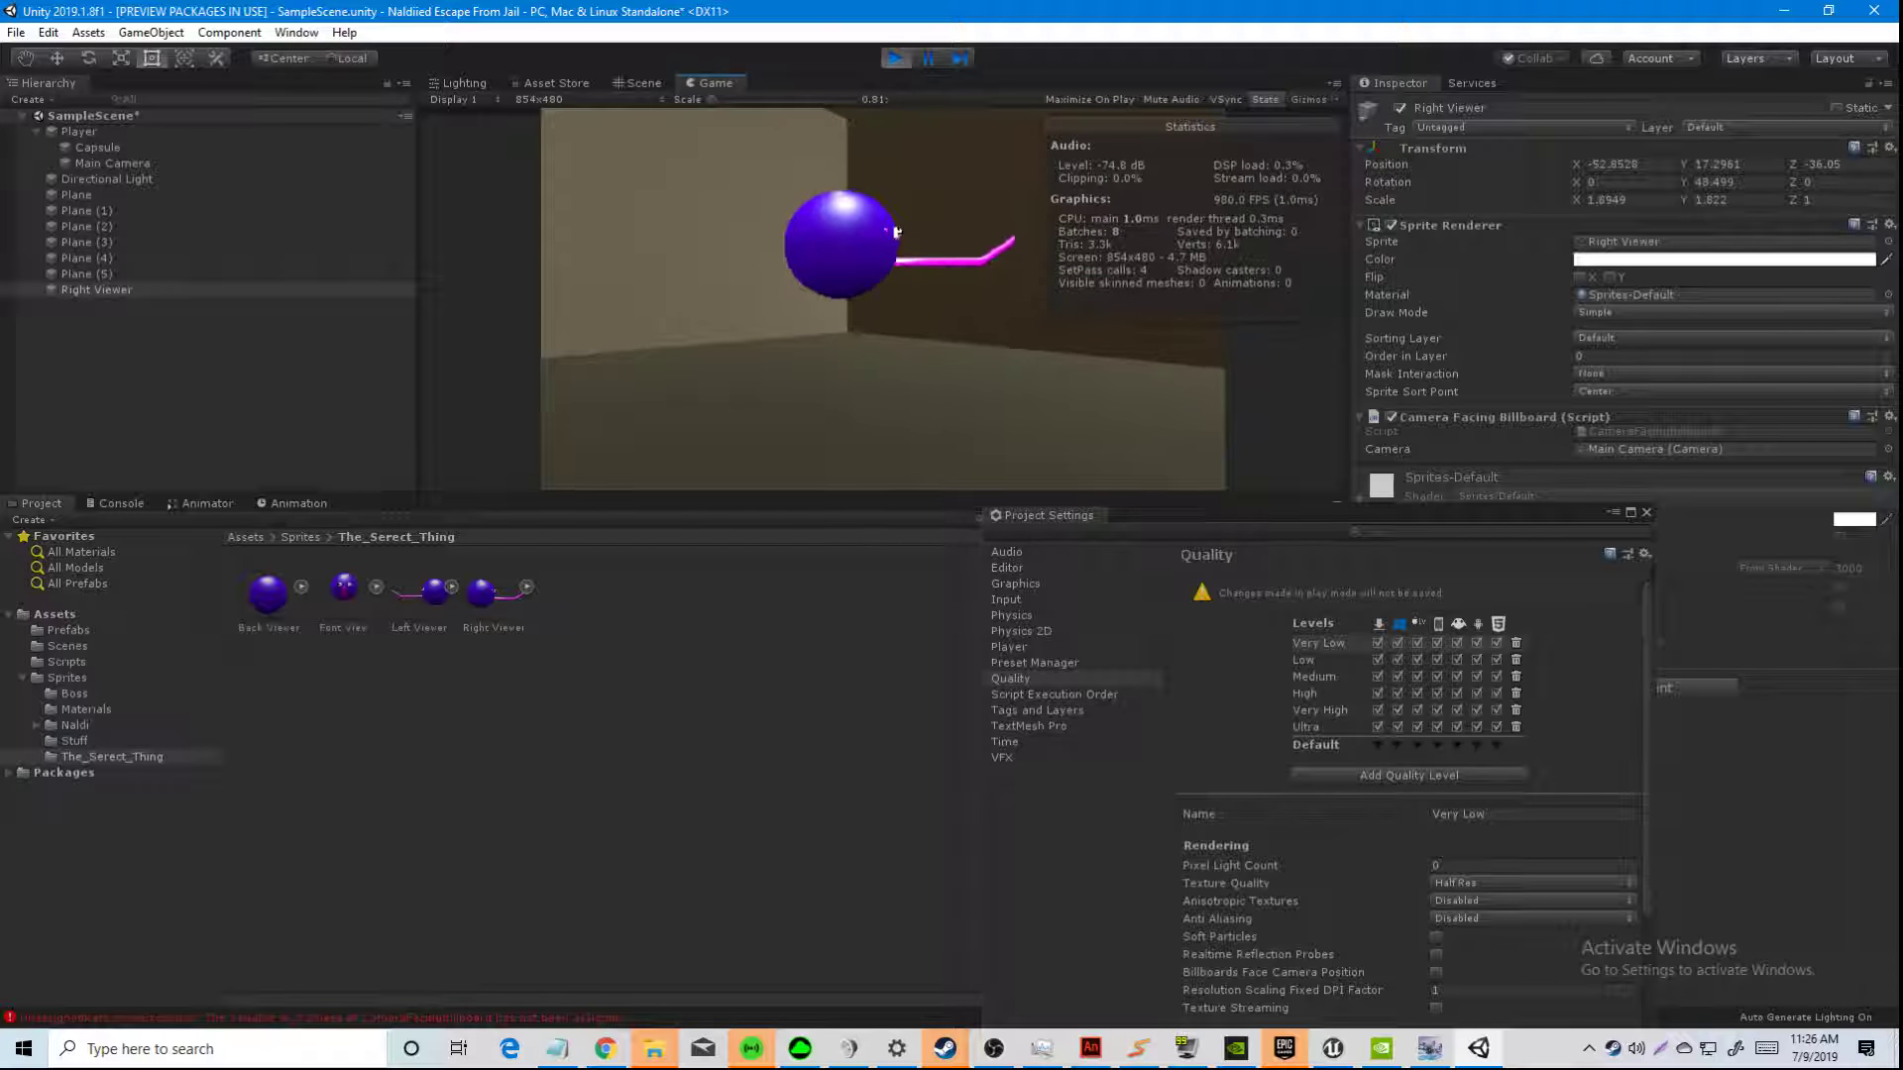
key("w")
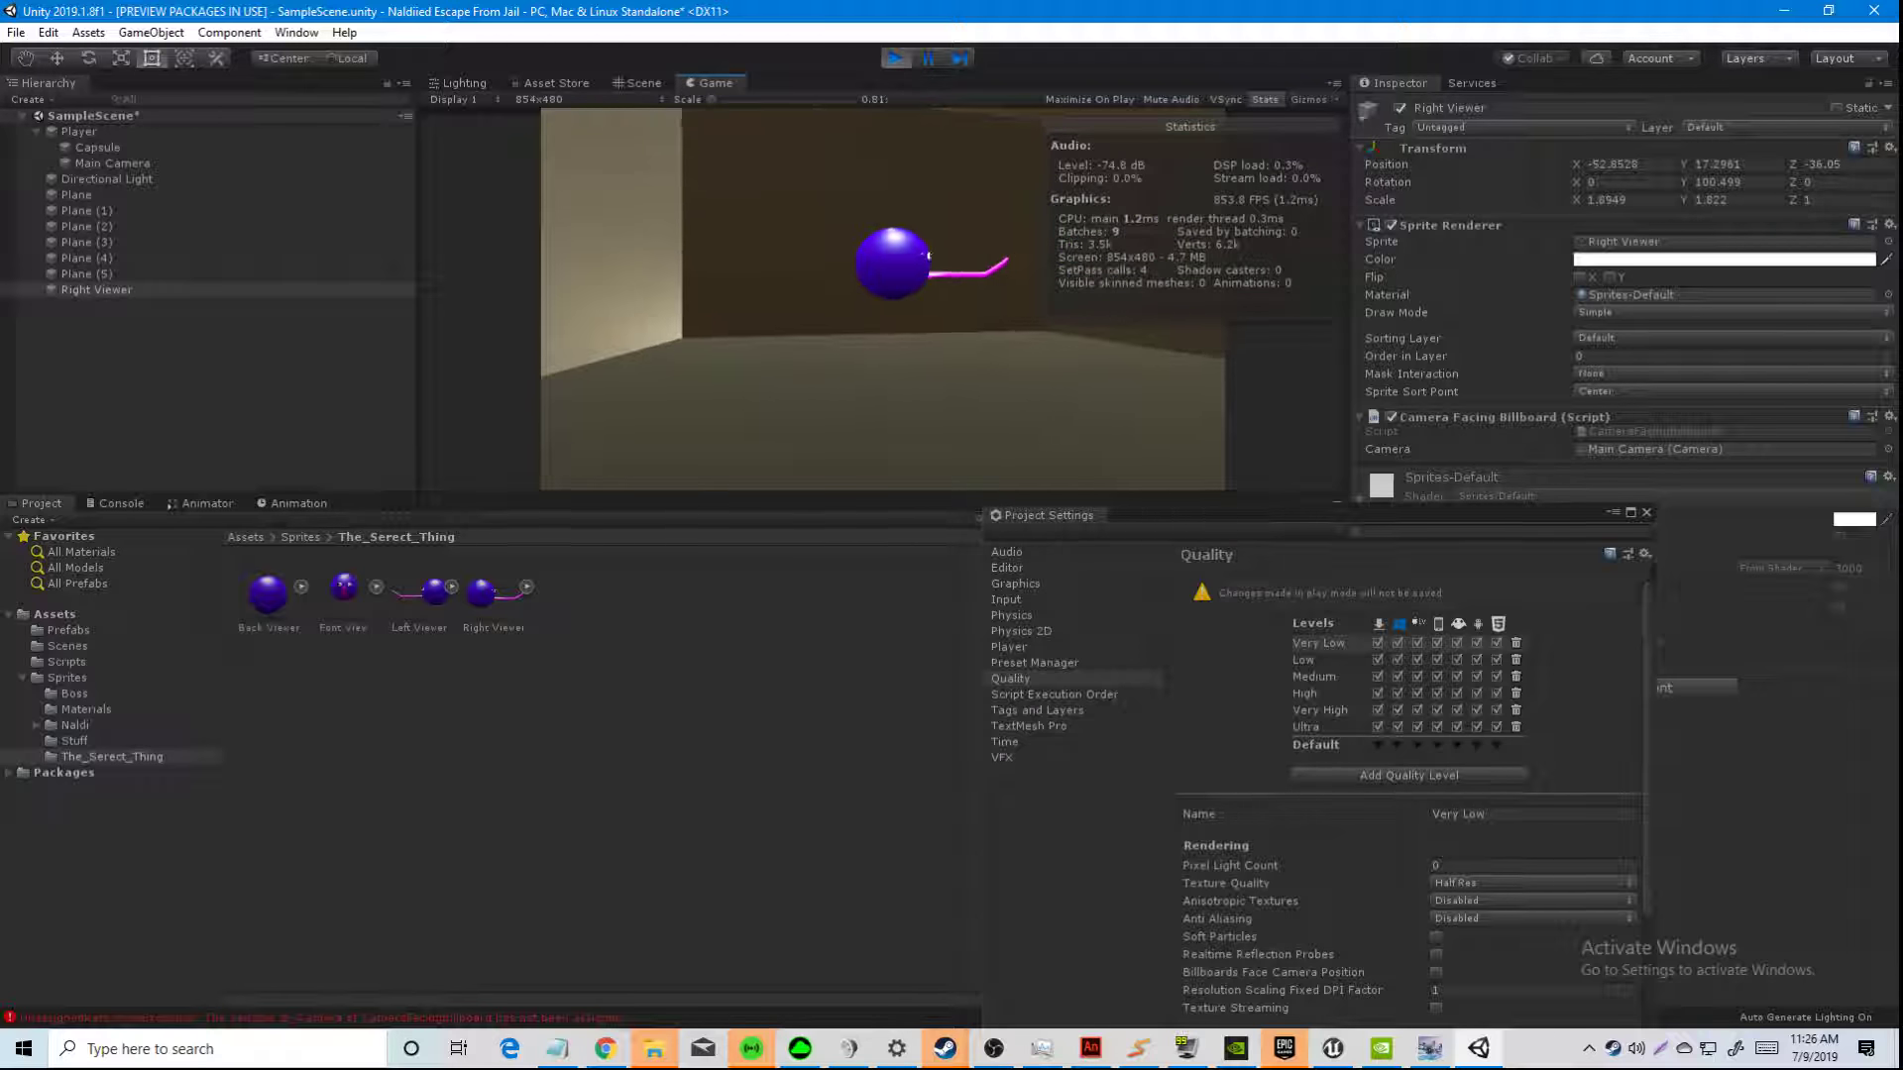
Step: Assign New Material from the Assets folder to the Right Viewer's Sprite Renderer in the Scene view
left_click(642, 84)
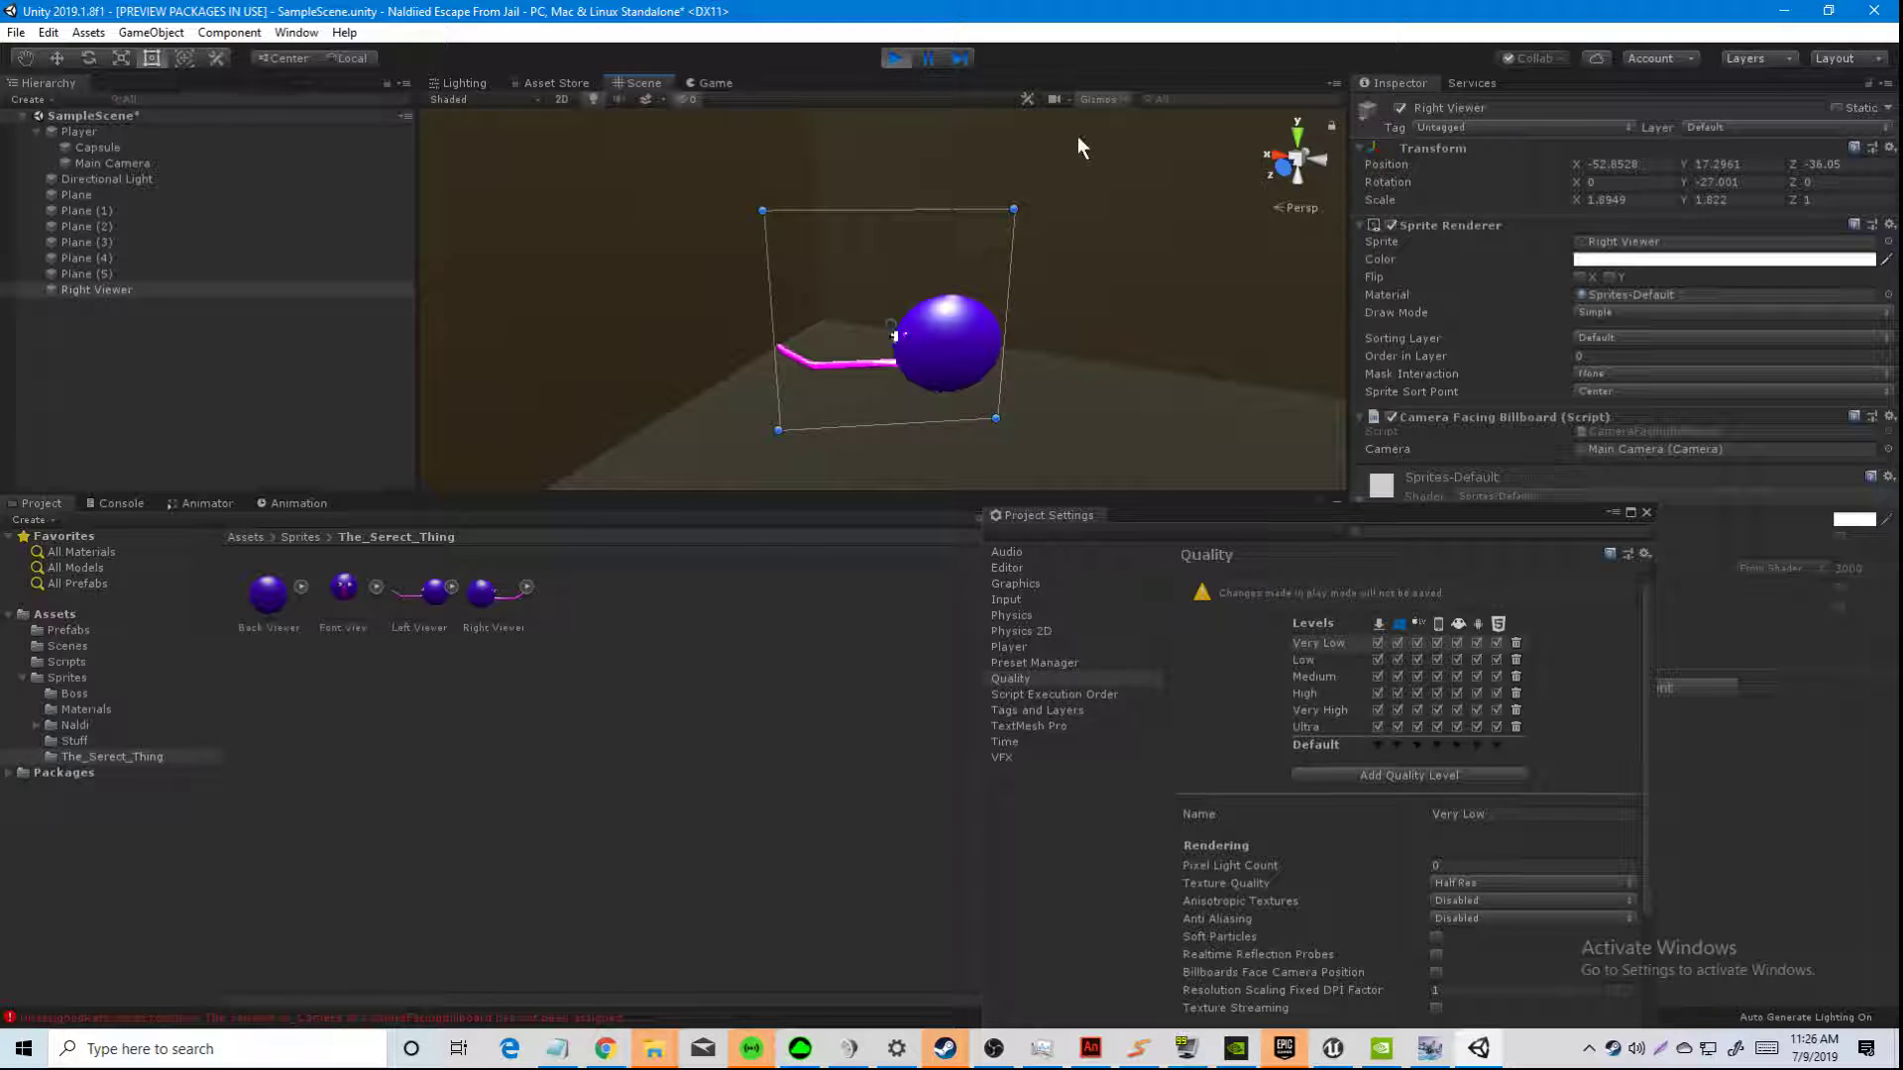
left_click(99, 611)
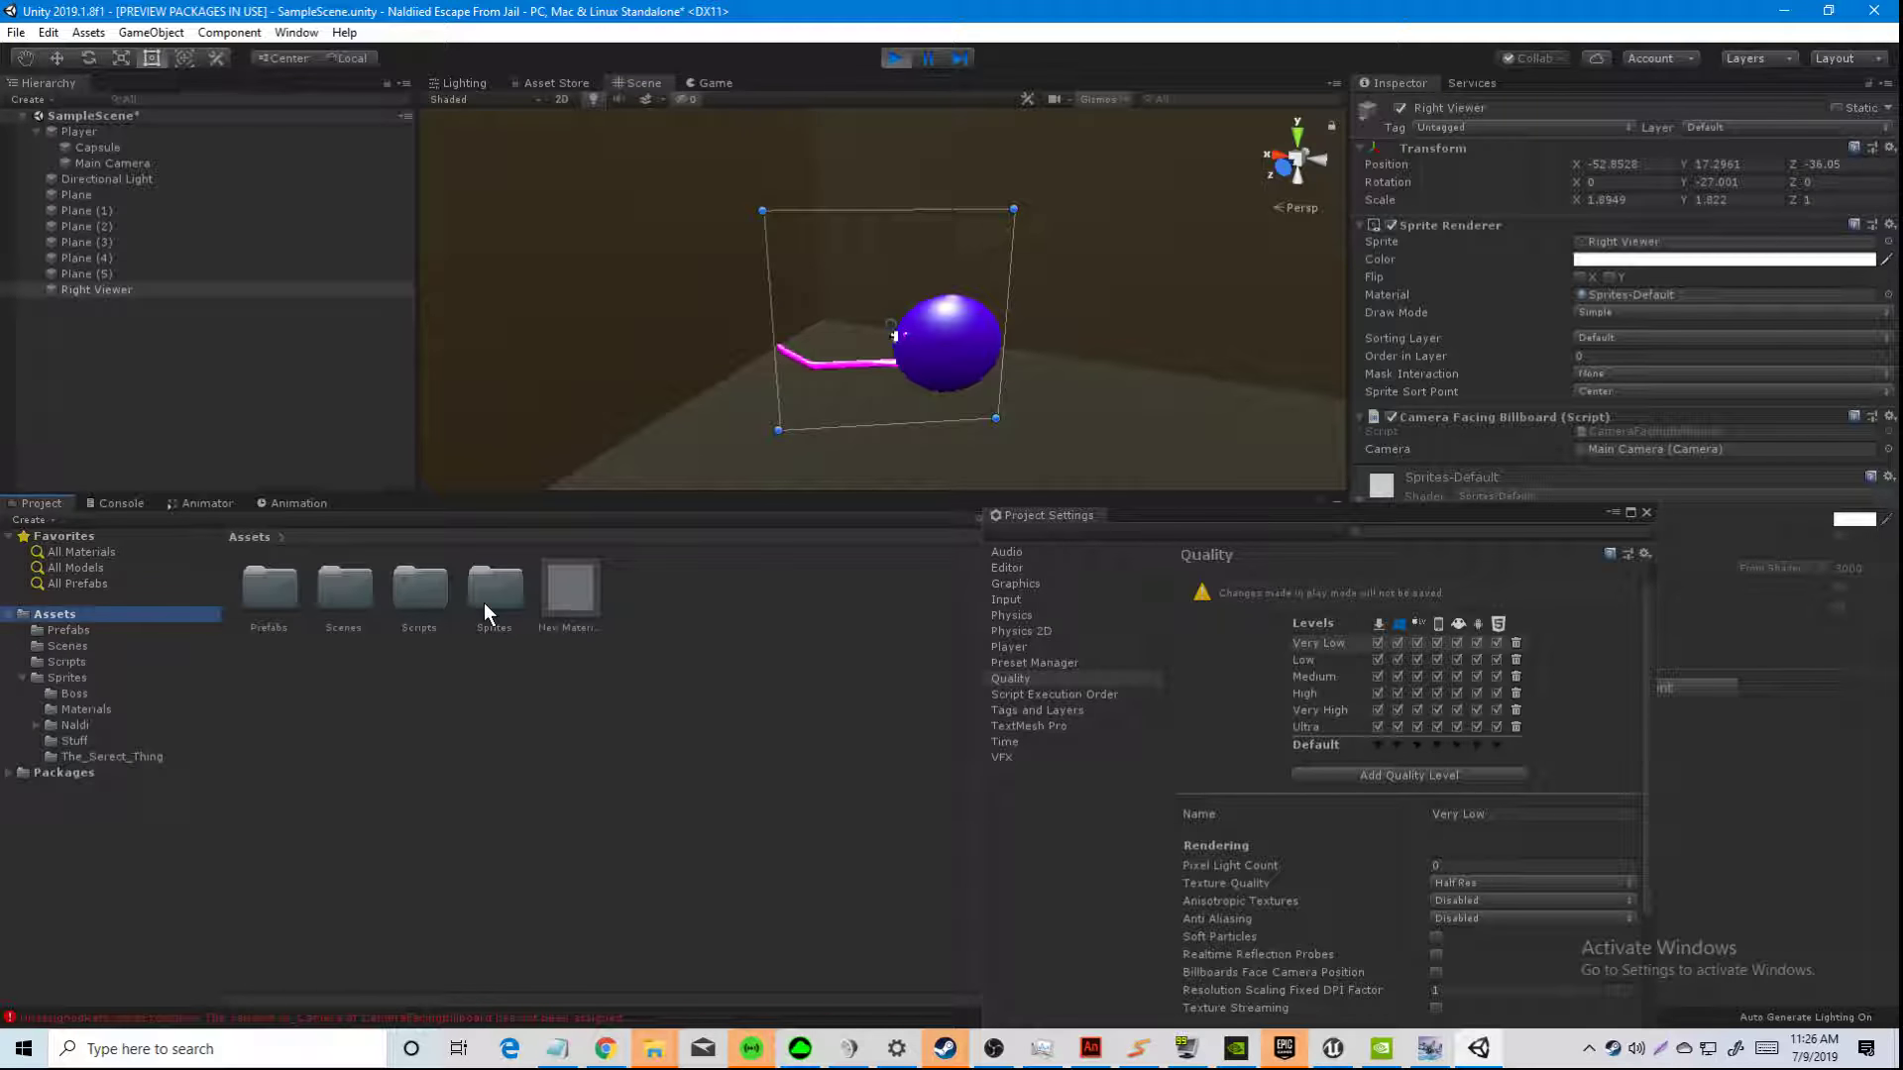
left_click_drag(1681, 286, 1680, 295)
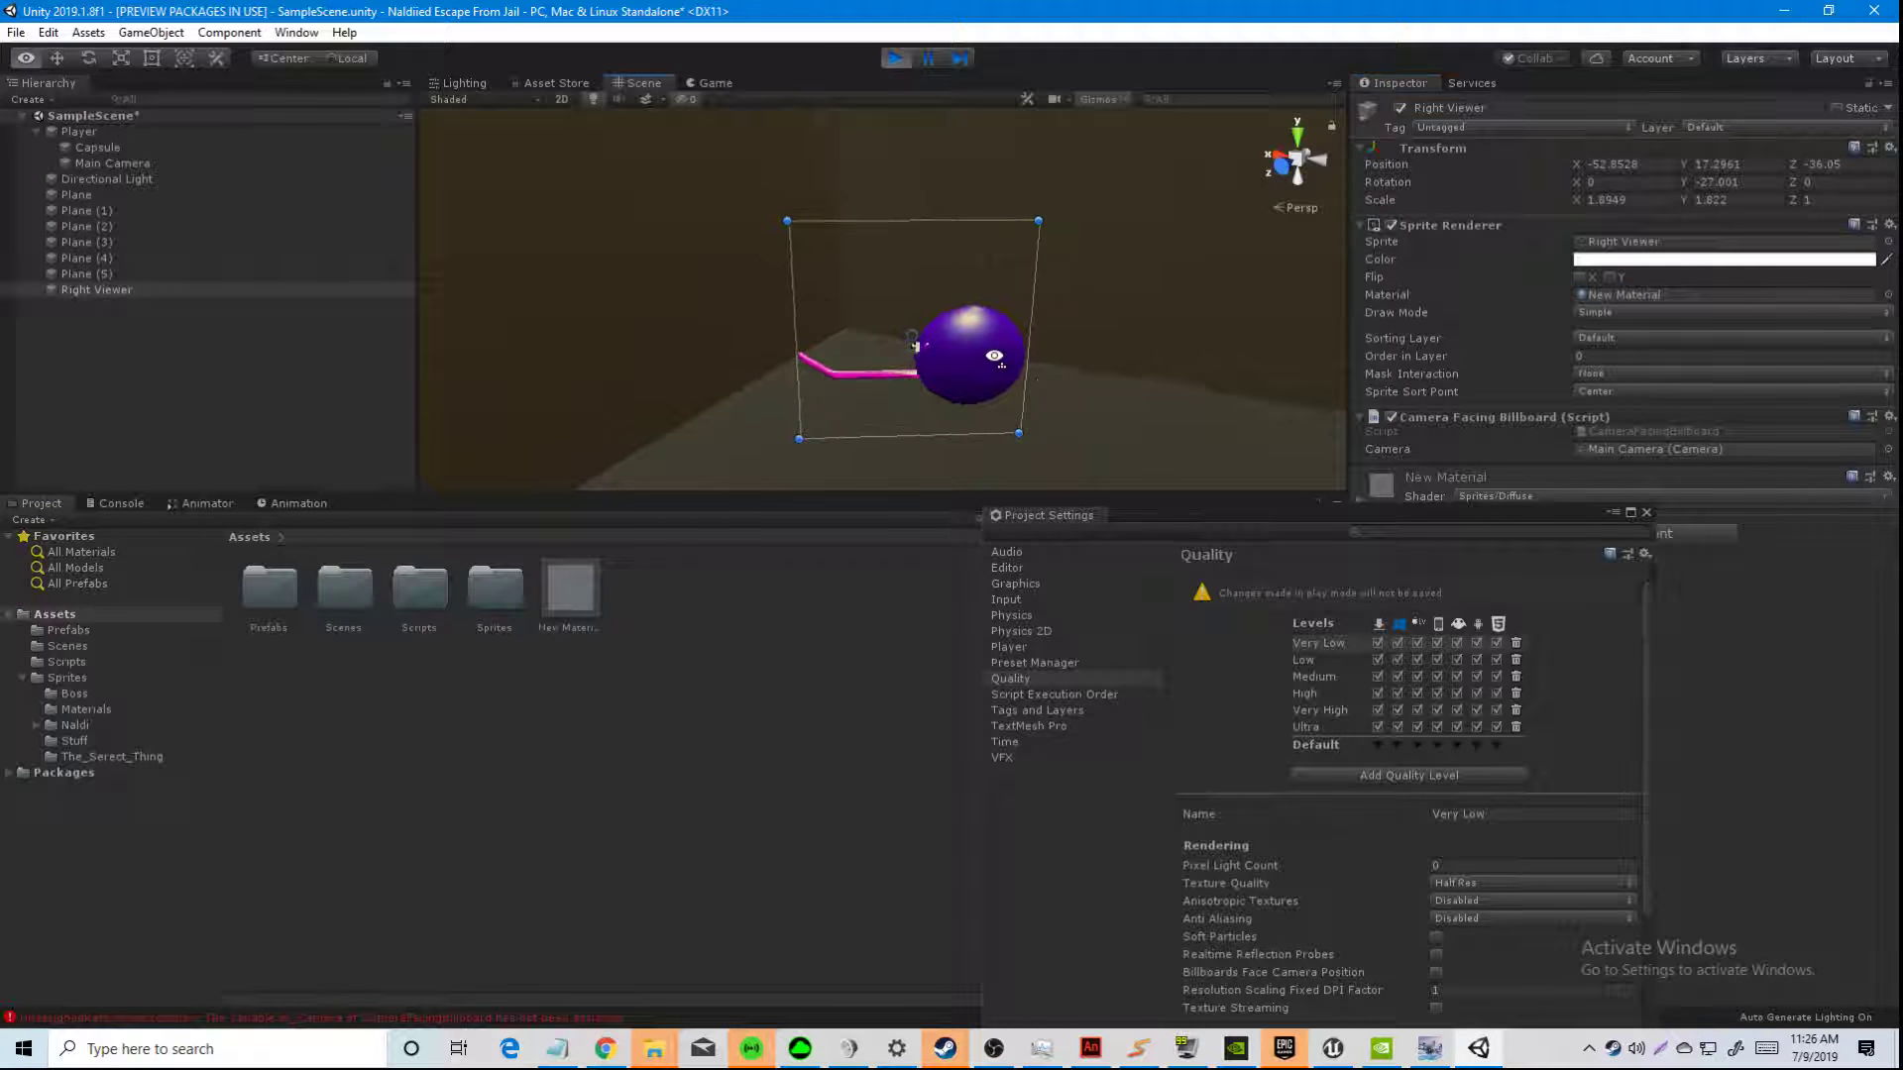
Step: Rotate the Directional Light to about X -20.7, Y -254.3, Z 171.5
left_click(117, 166)
left_click(105, 178)
key("s")
right_click_drag(694, 183, 407, 97)
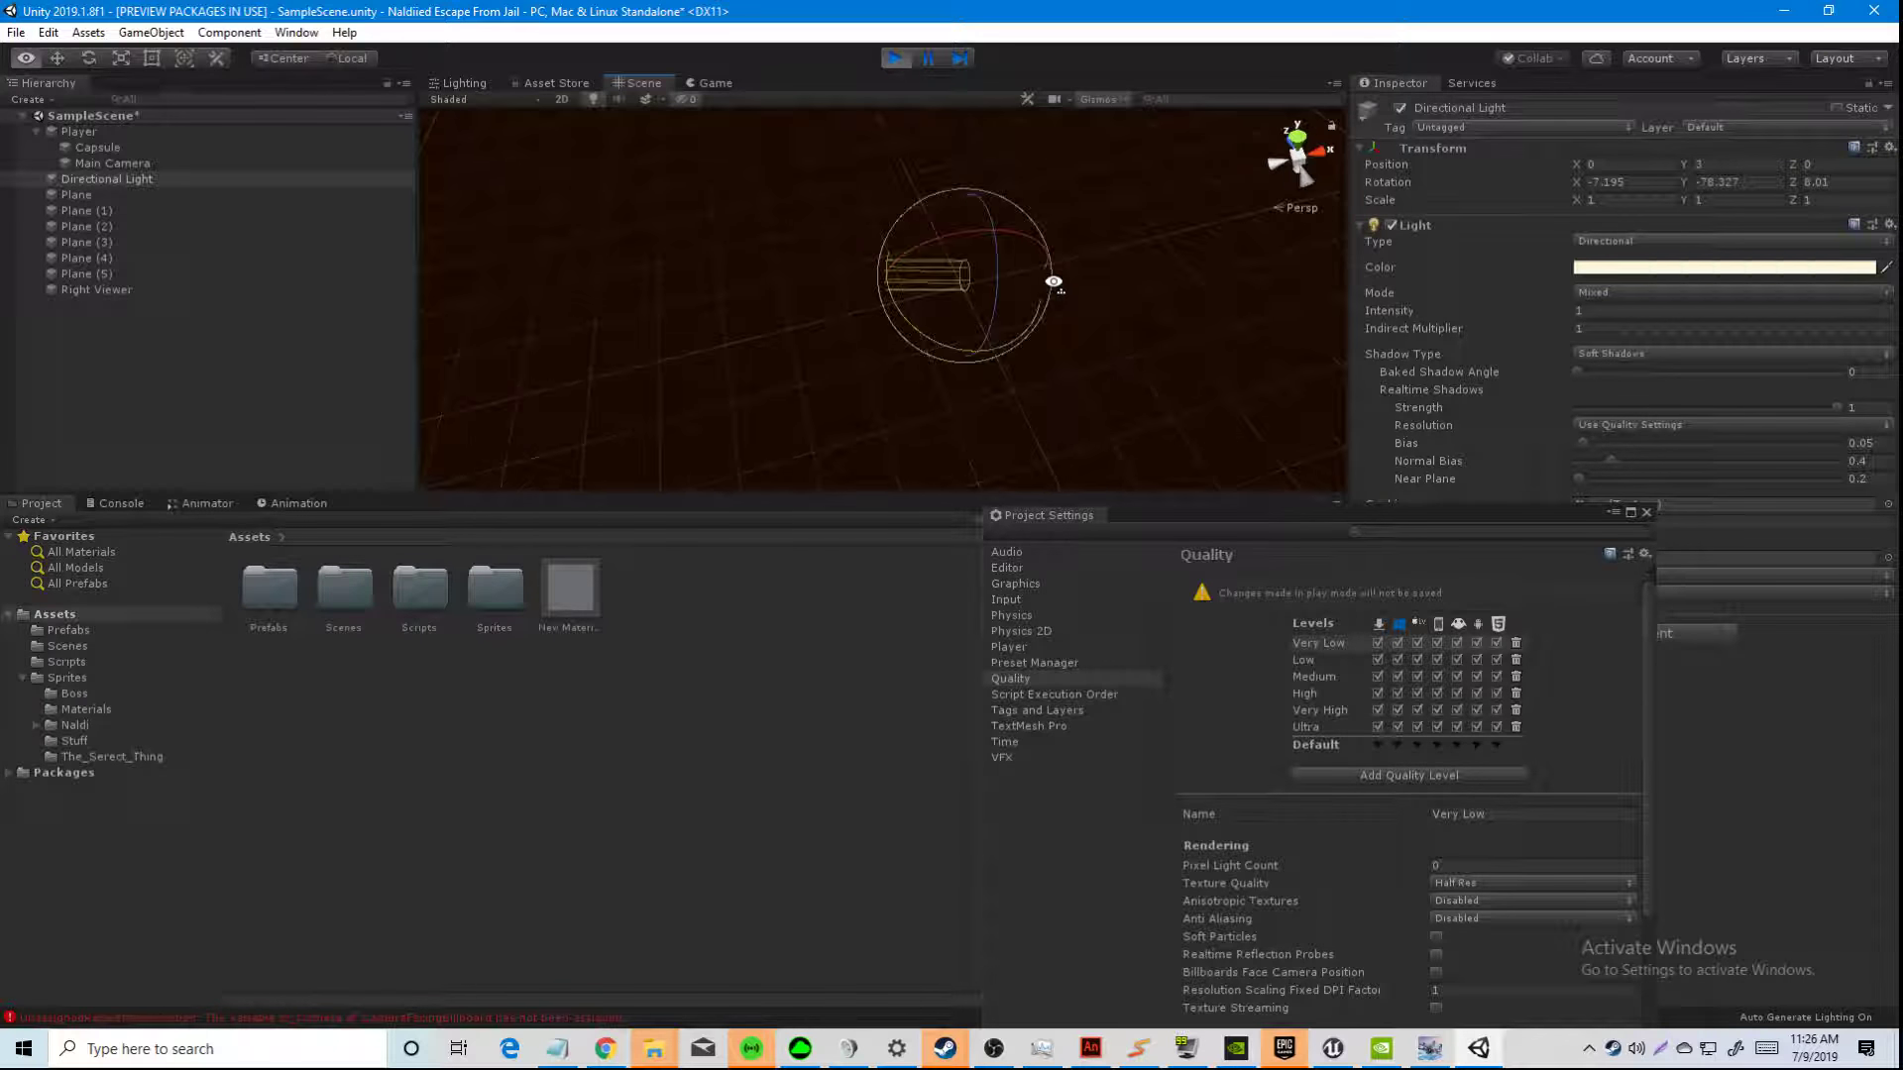
left_click_drag(1145, 284, 1282, 353)
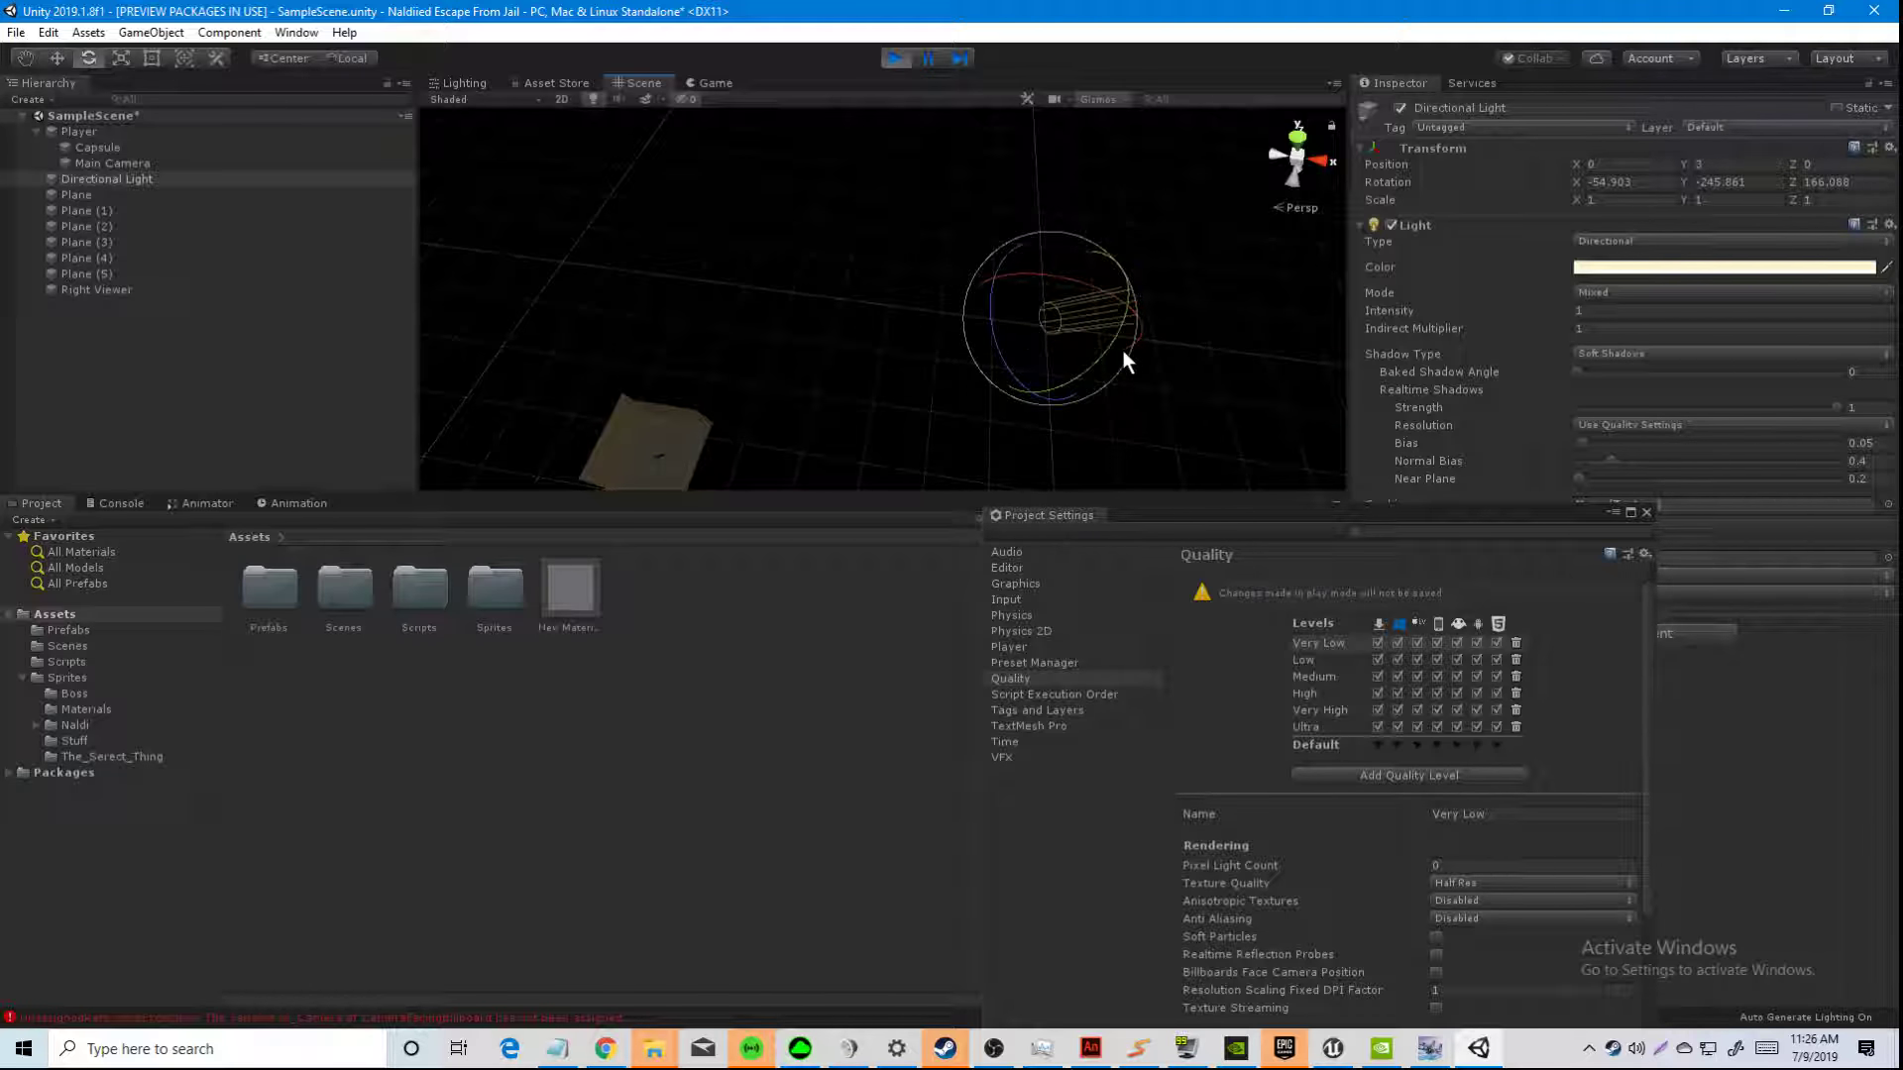
left_click_drag(1063, 406, 1067, 300)
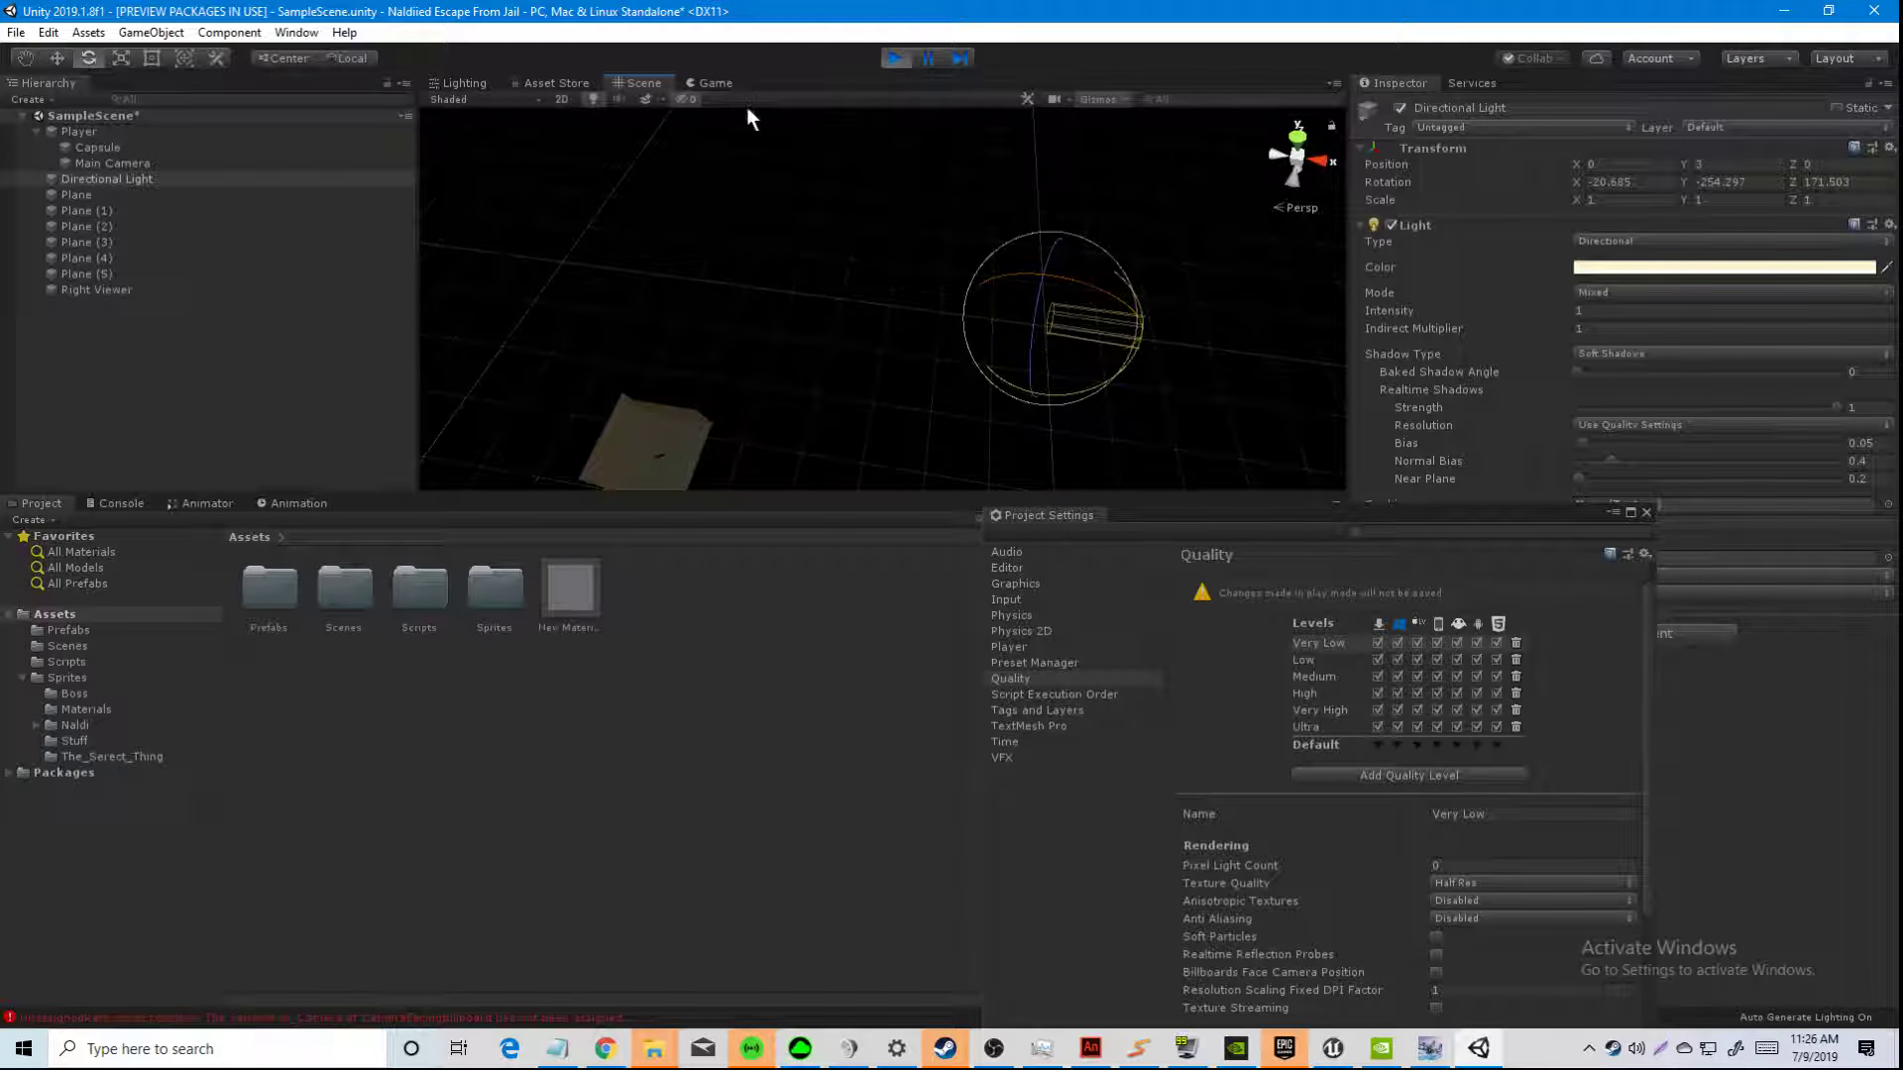
Step: Set the Directional Light's color to black and check the environment lighting source options
left_click(1599, 275)
left_click_drag(1575, 426, 1447, 566)
left_click(841, 354)
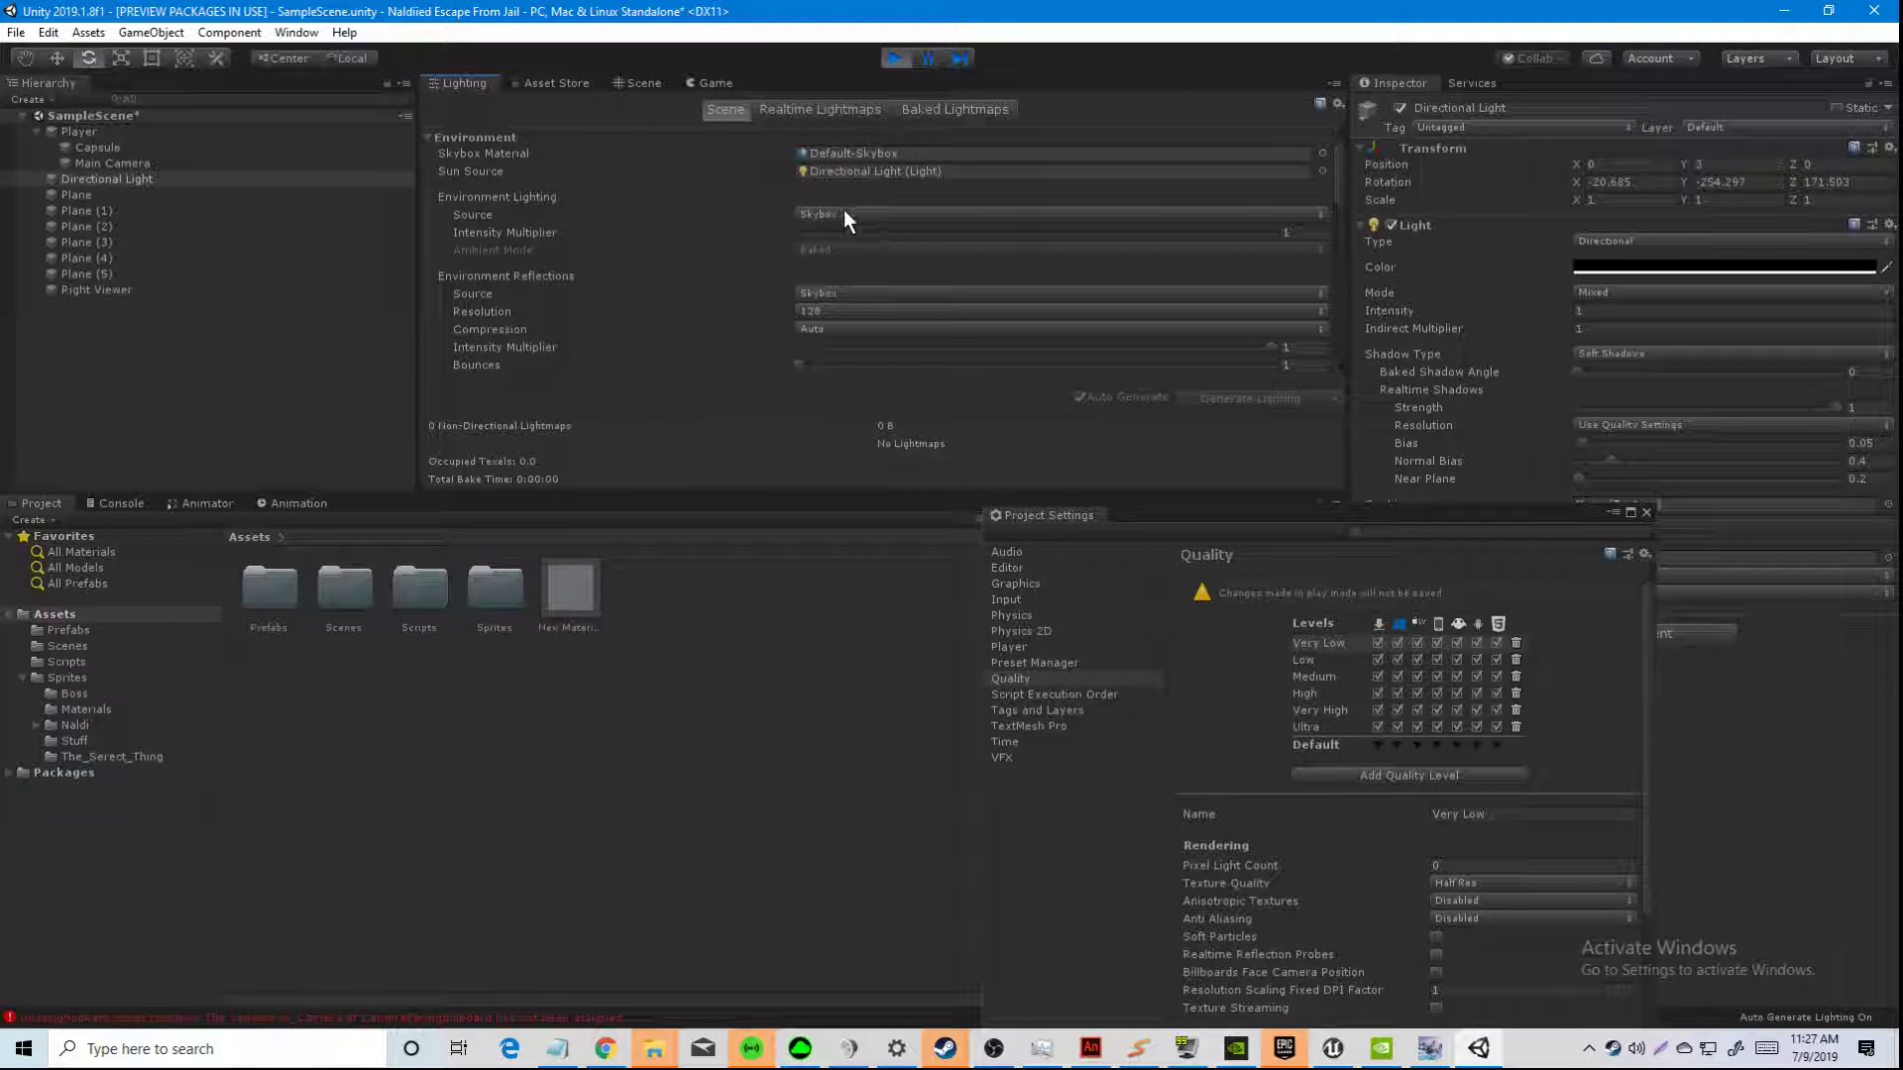
left_click(852, 213)
Step: Undock the Game view into a floating window and place it below the scene area
left_click(1332, 170)
left_click_drag(1332, 170, 1314, 77)
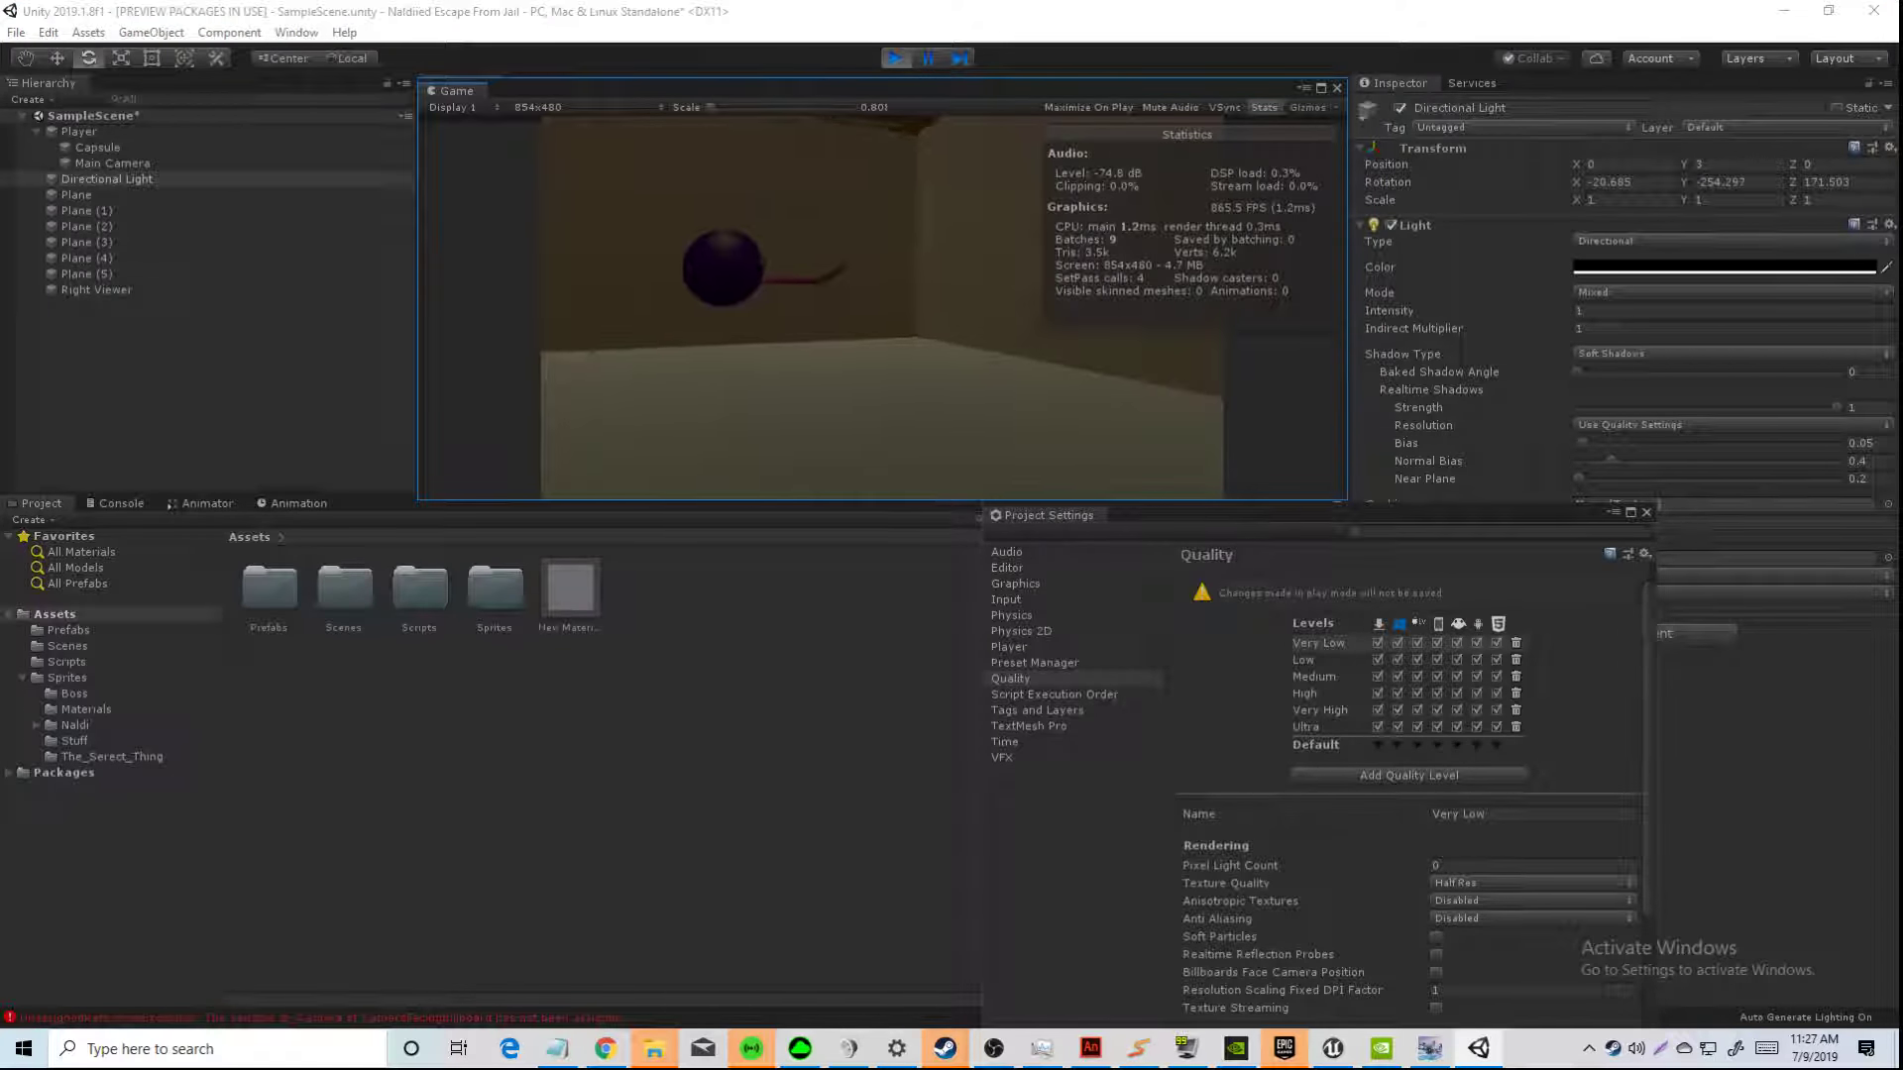
left_click_drag(873, 99, 722, 466)
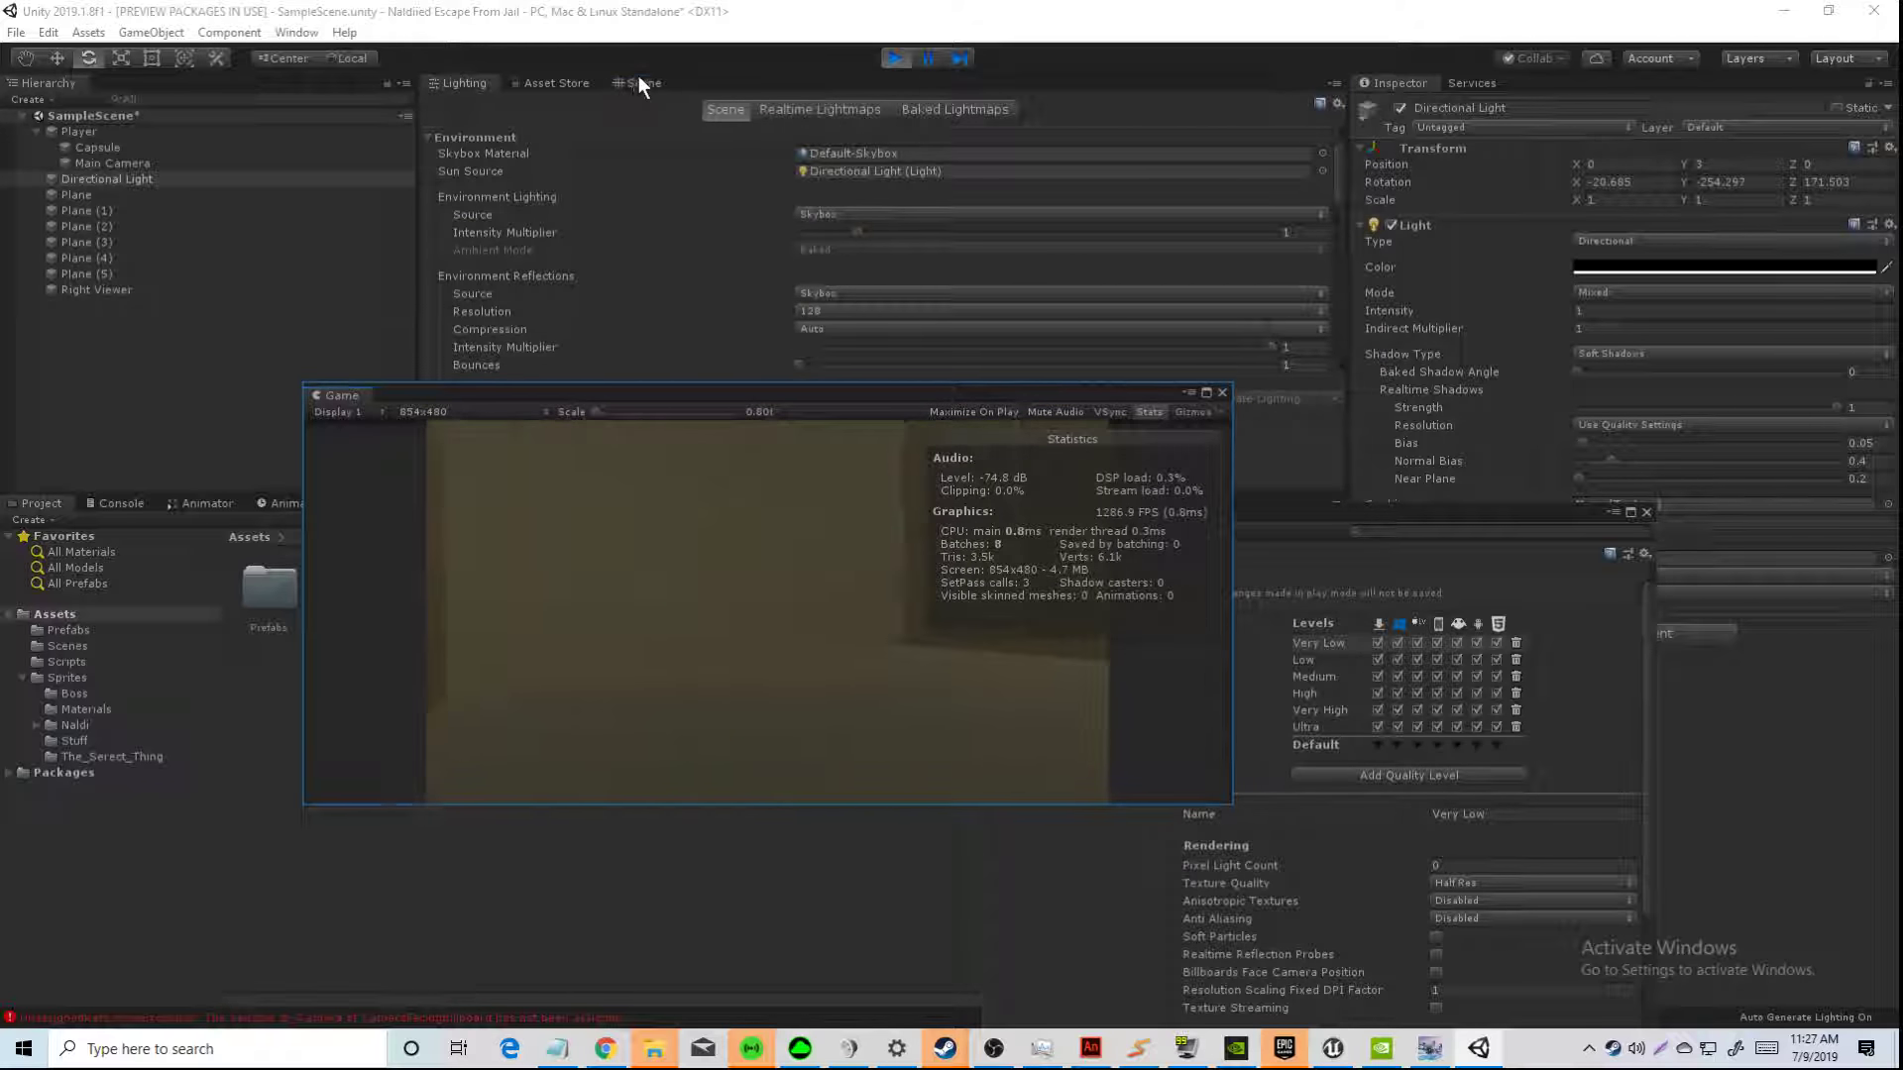
Step: Show the Scene view and add a Point Light to the scene
left_click(638, 77)
left_click(140, 160)
left_click(128, 135)
left_click(218, 307)
right_click(180, 368)
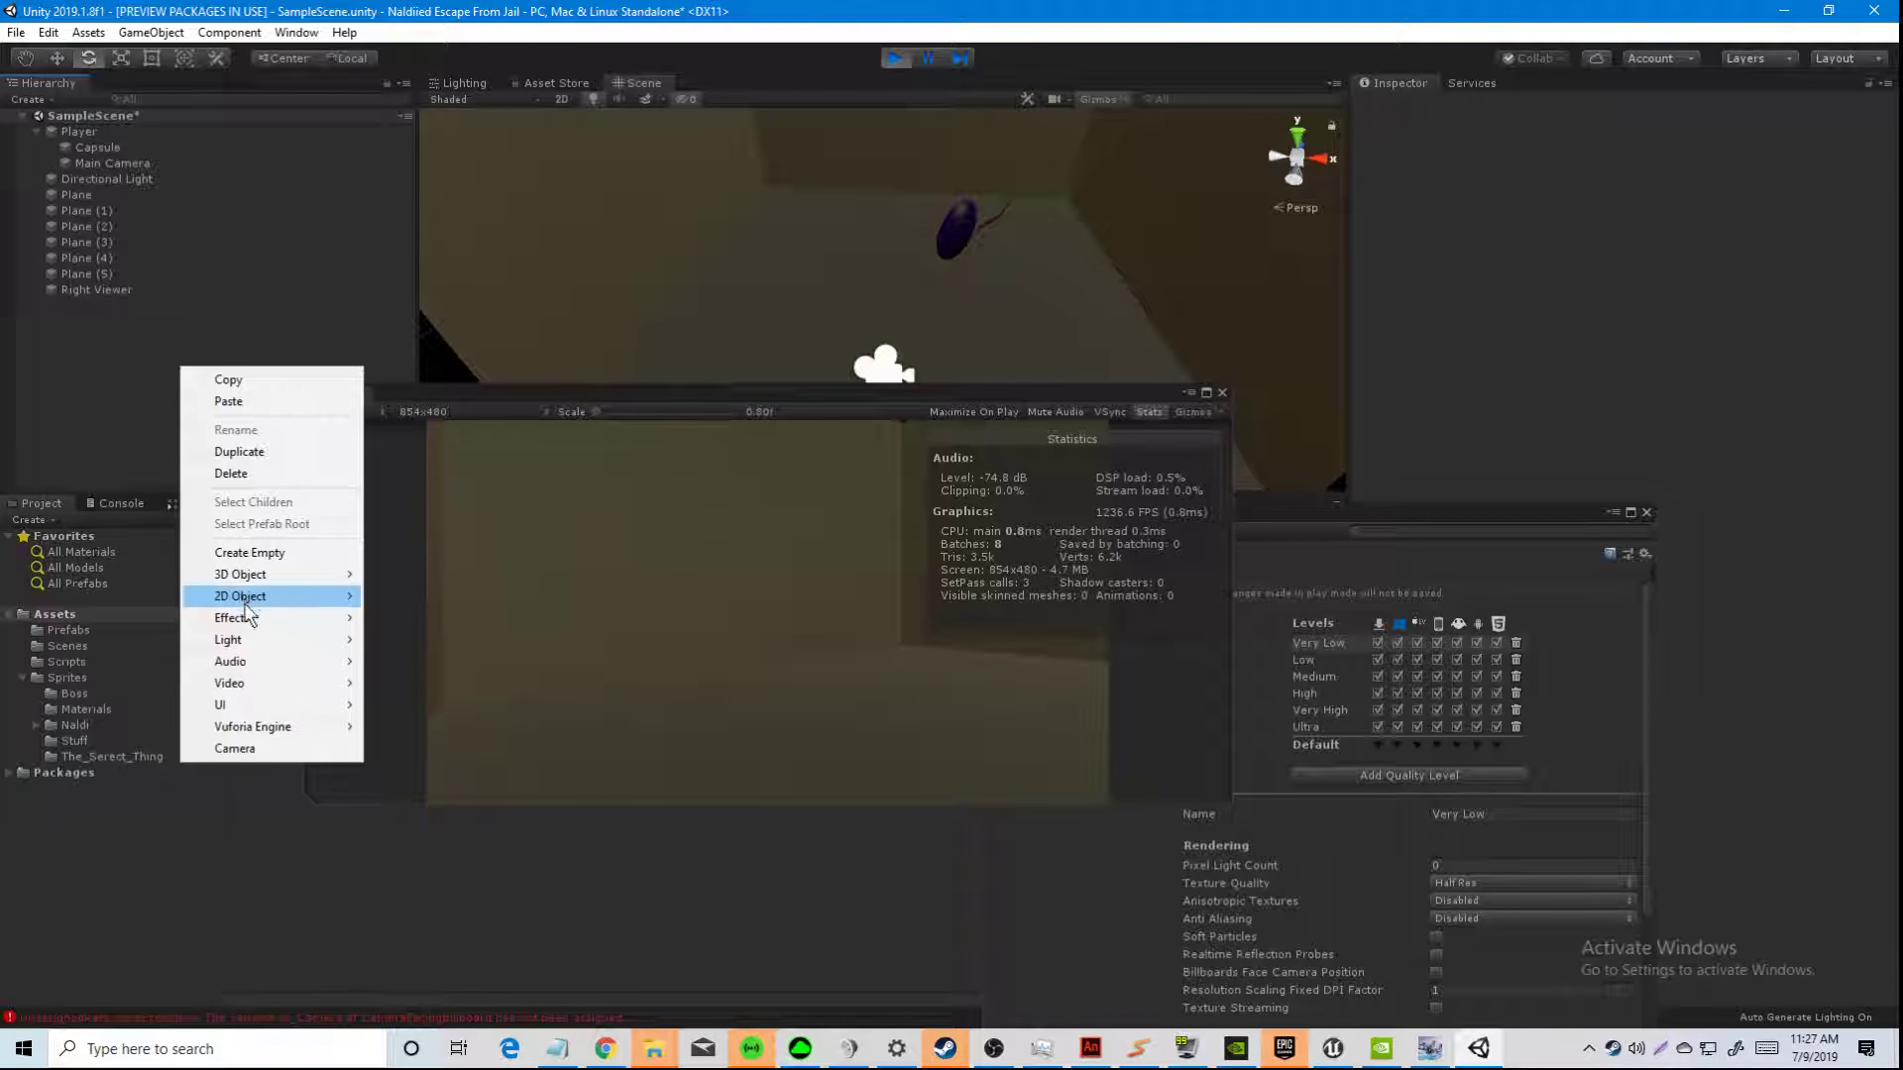
left_click(416, 661)
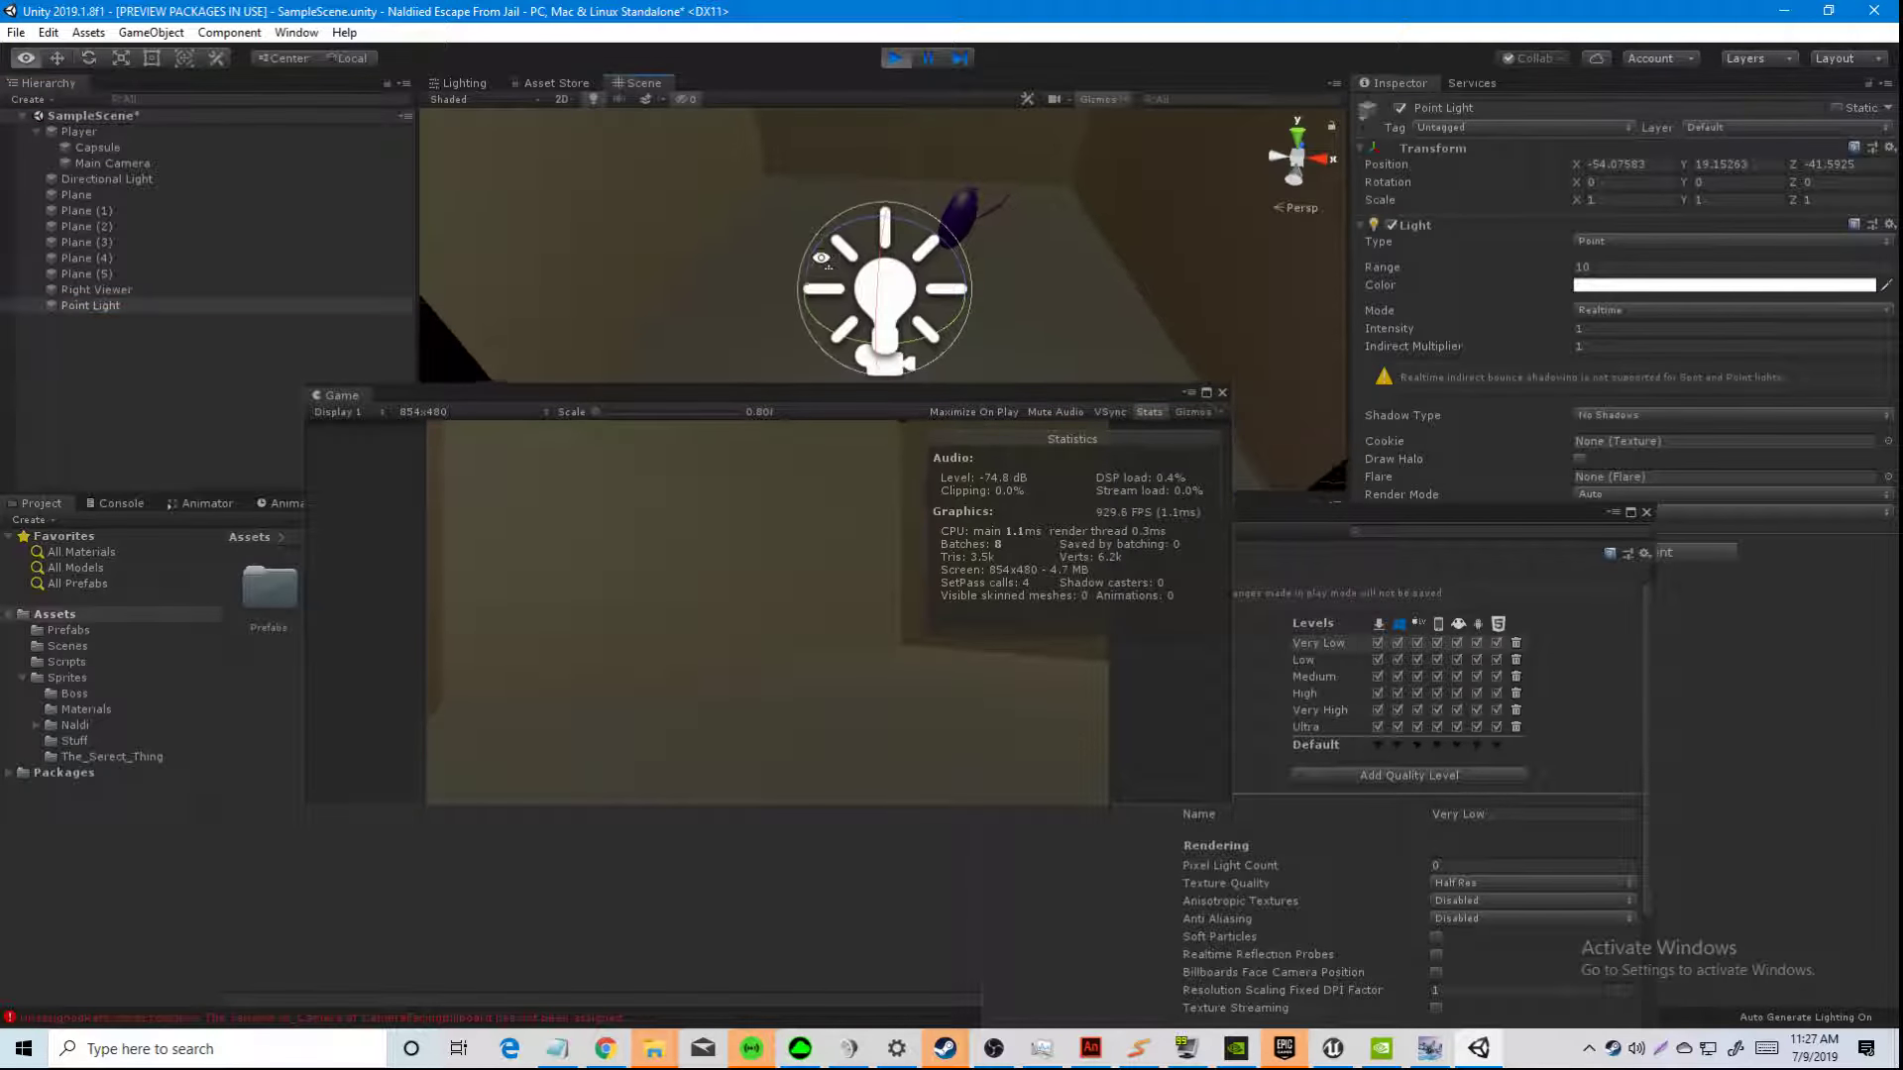
Step: Move the Point Light near the sprite, to about Y 17.04 and Z -37.15, and check the lighting in the game
left_click_drag(853, 267, 327, 169, "alt")
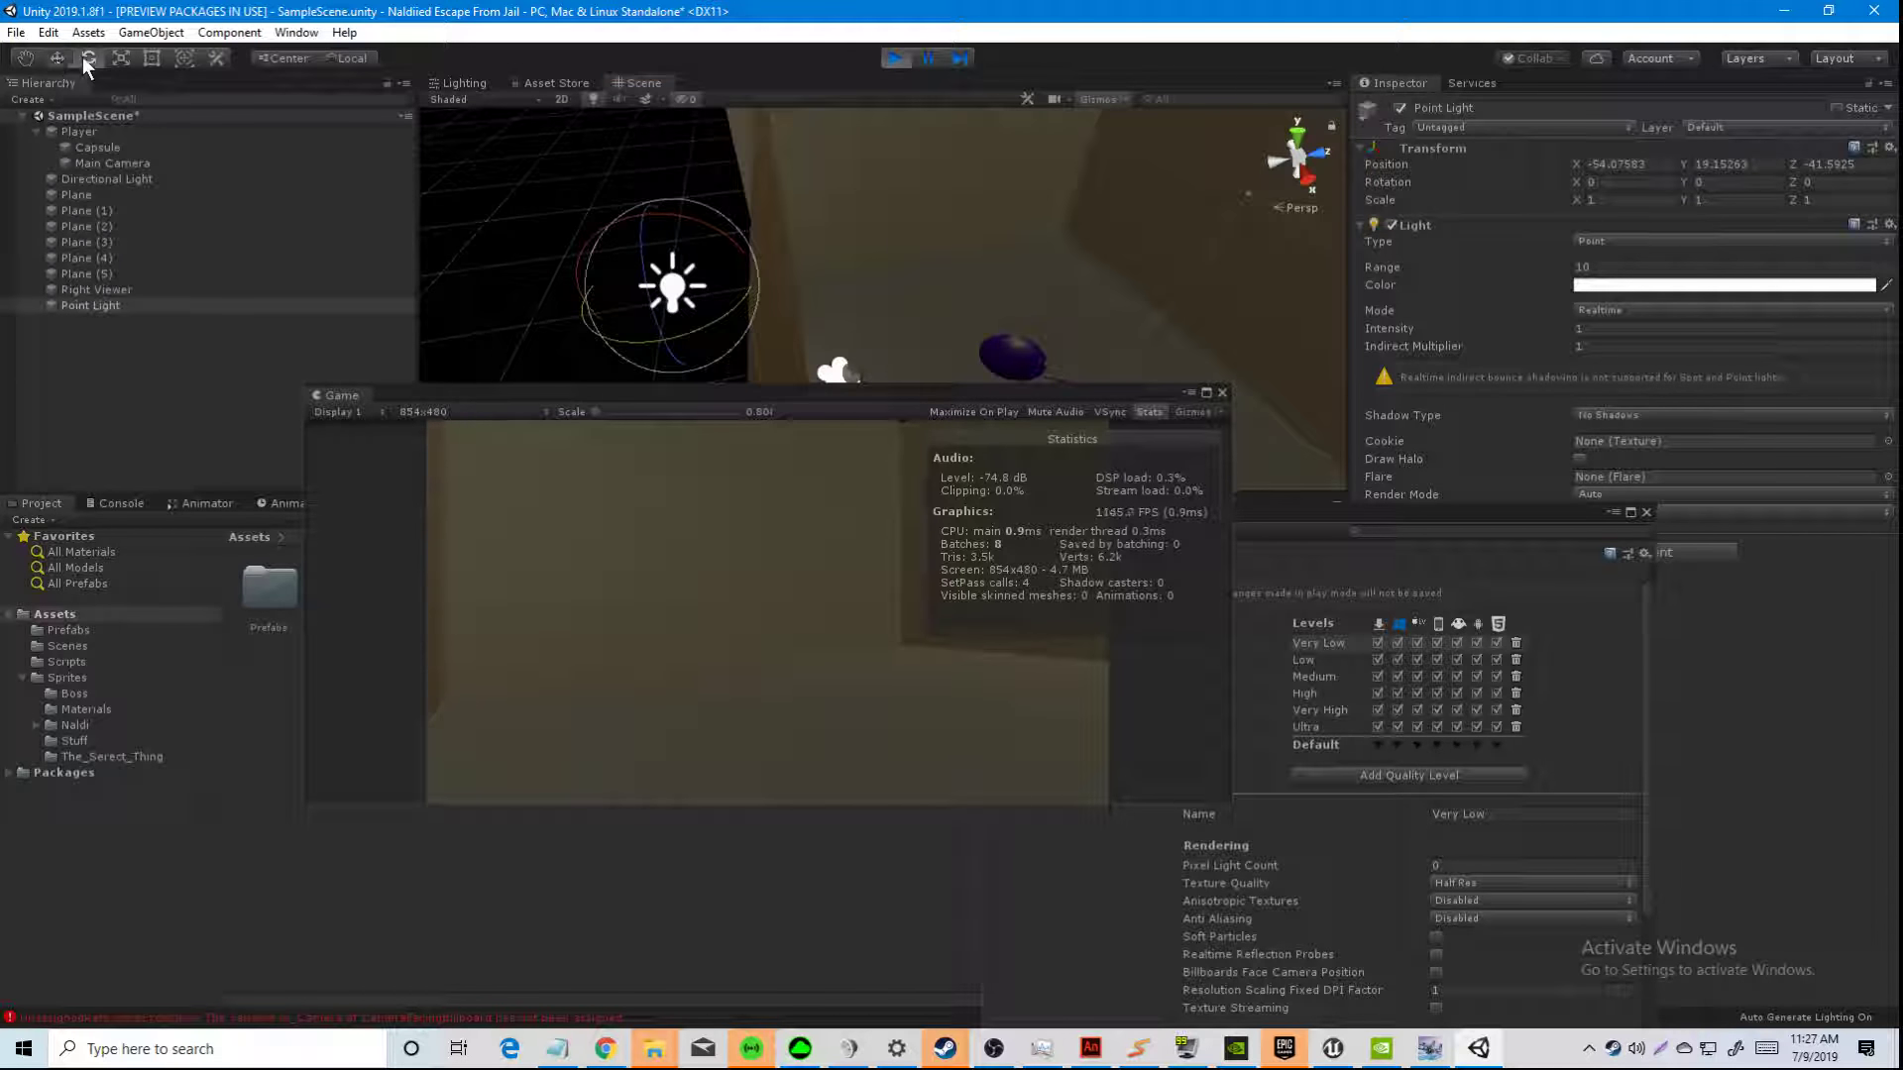
left_click_drag(734, 291, 871, 260)
left_click_drag(751, 273, 1207, 235)
left_click_drag(1069, 250, 869, 127, "alt")
left_click_drag(854, 223, 842, 377)
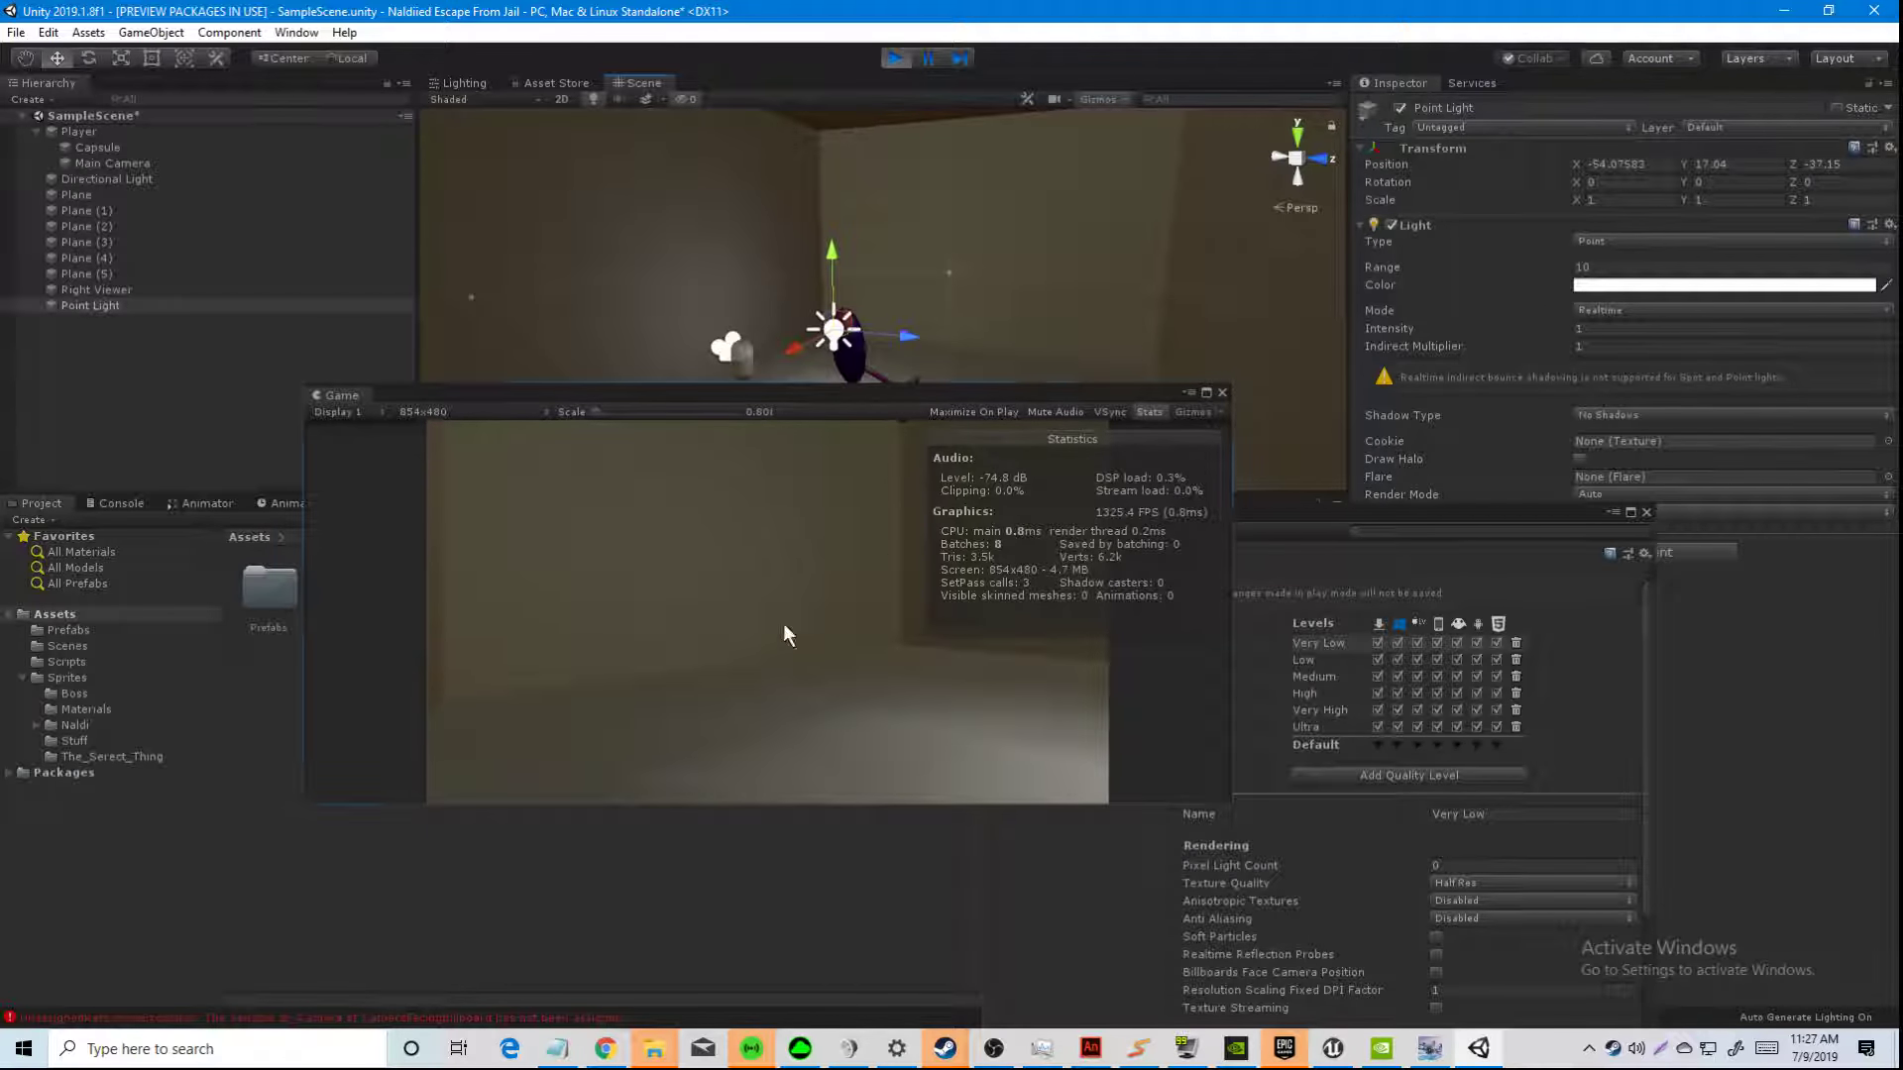
left_click(788, 636)
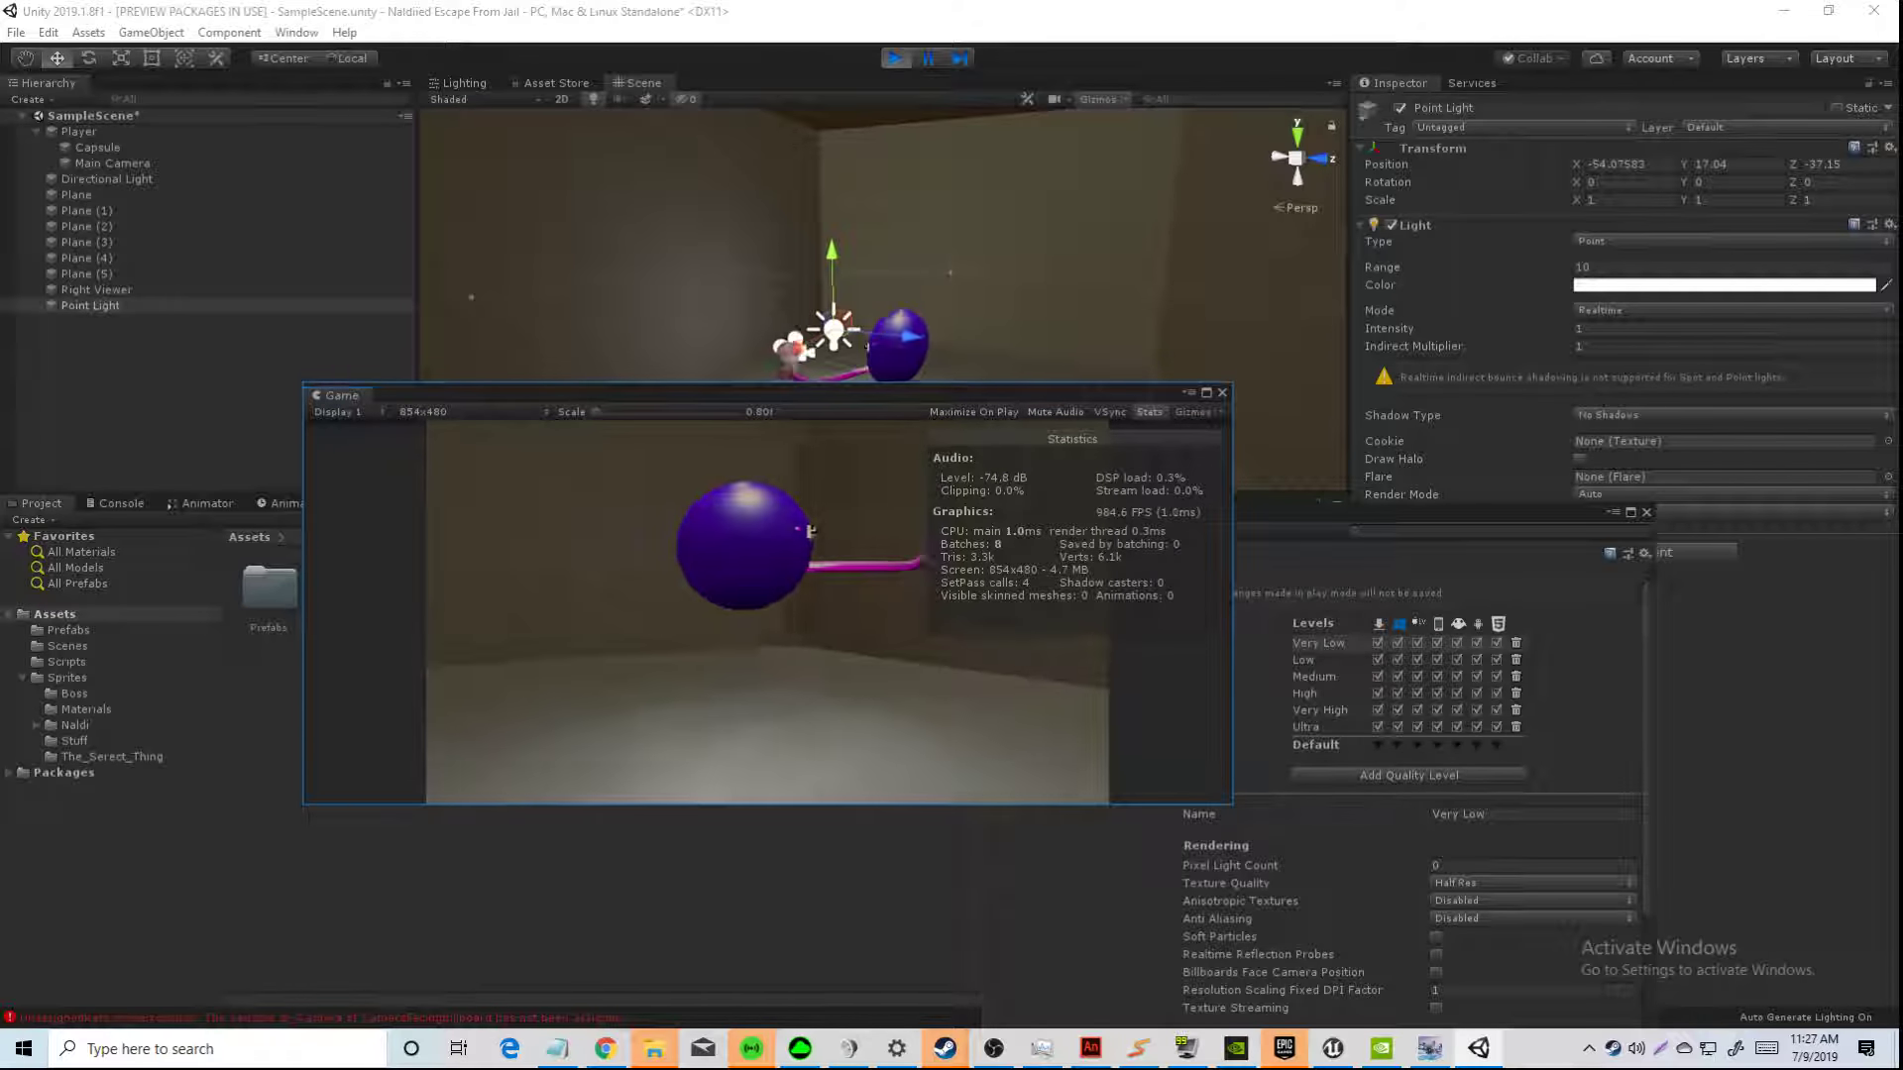
Step: Enlarge the floating Game window across the editor and set its display resolution to 3840x2160
left_click_drag(655, 410, 895, 227)
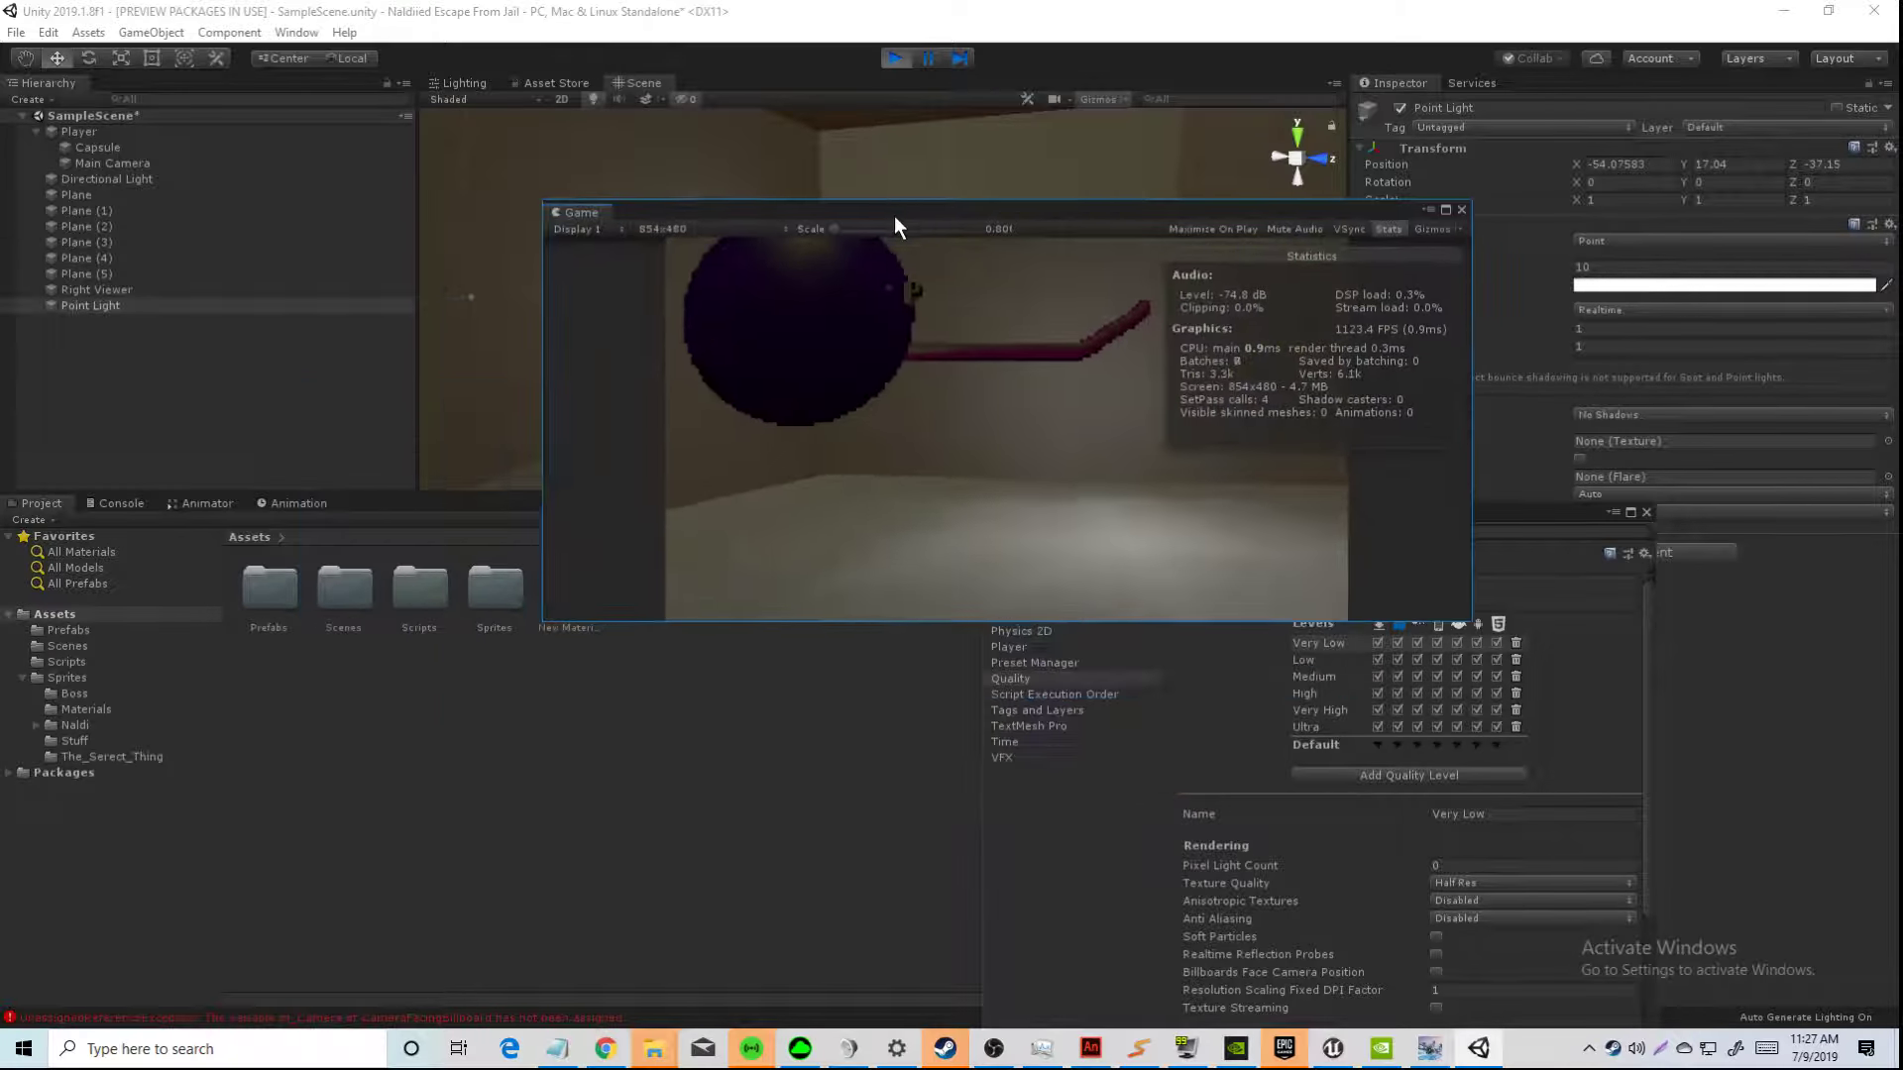
right_click(594, 214)
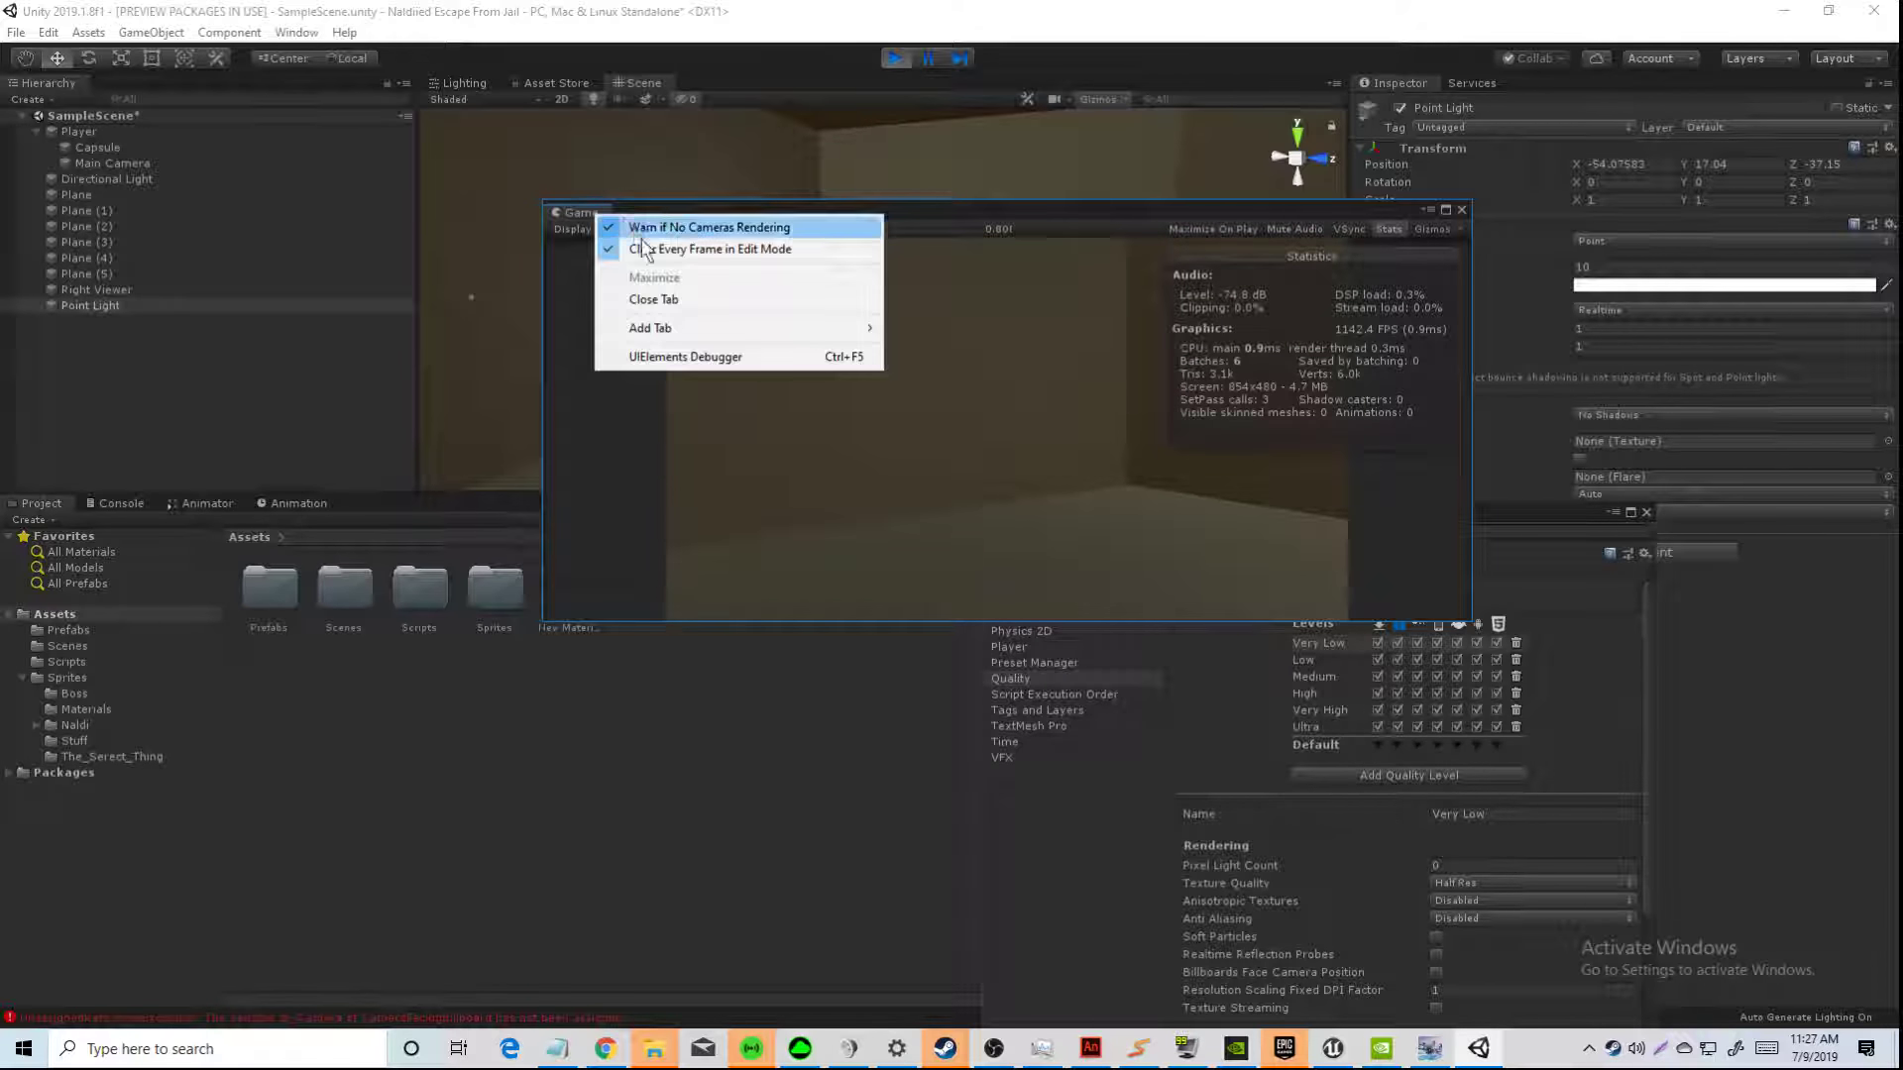
left_click(546, 257)
left_click_drag(414, 107, 394, 77)
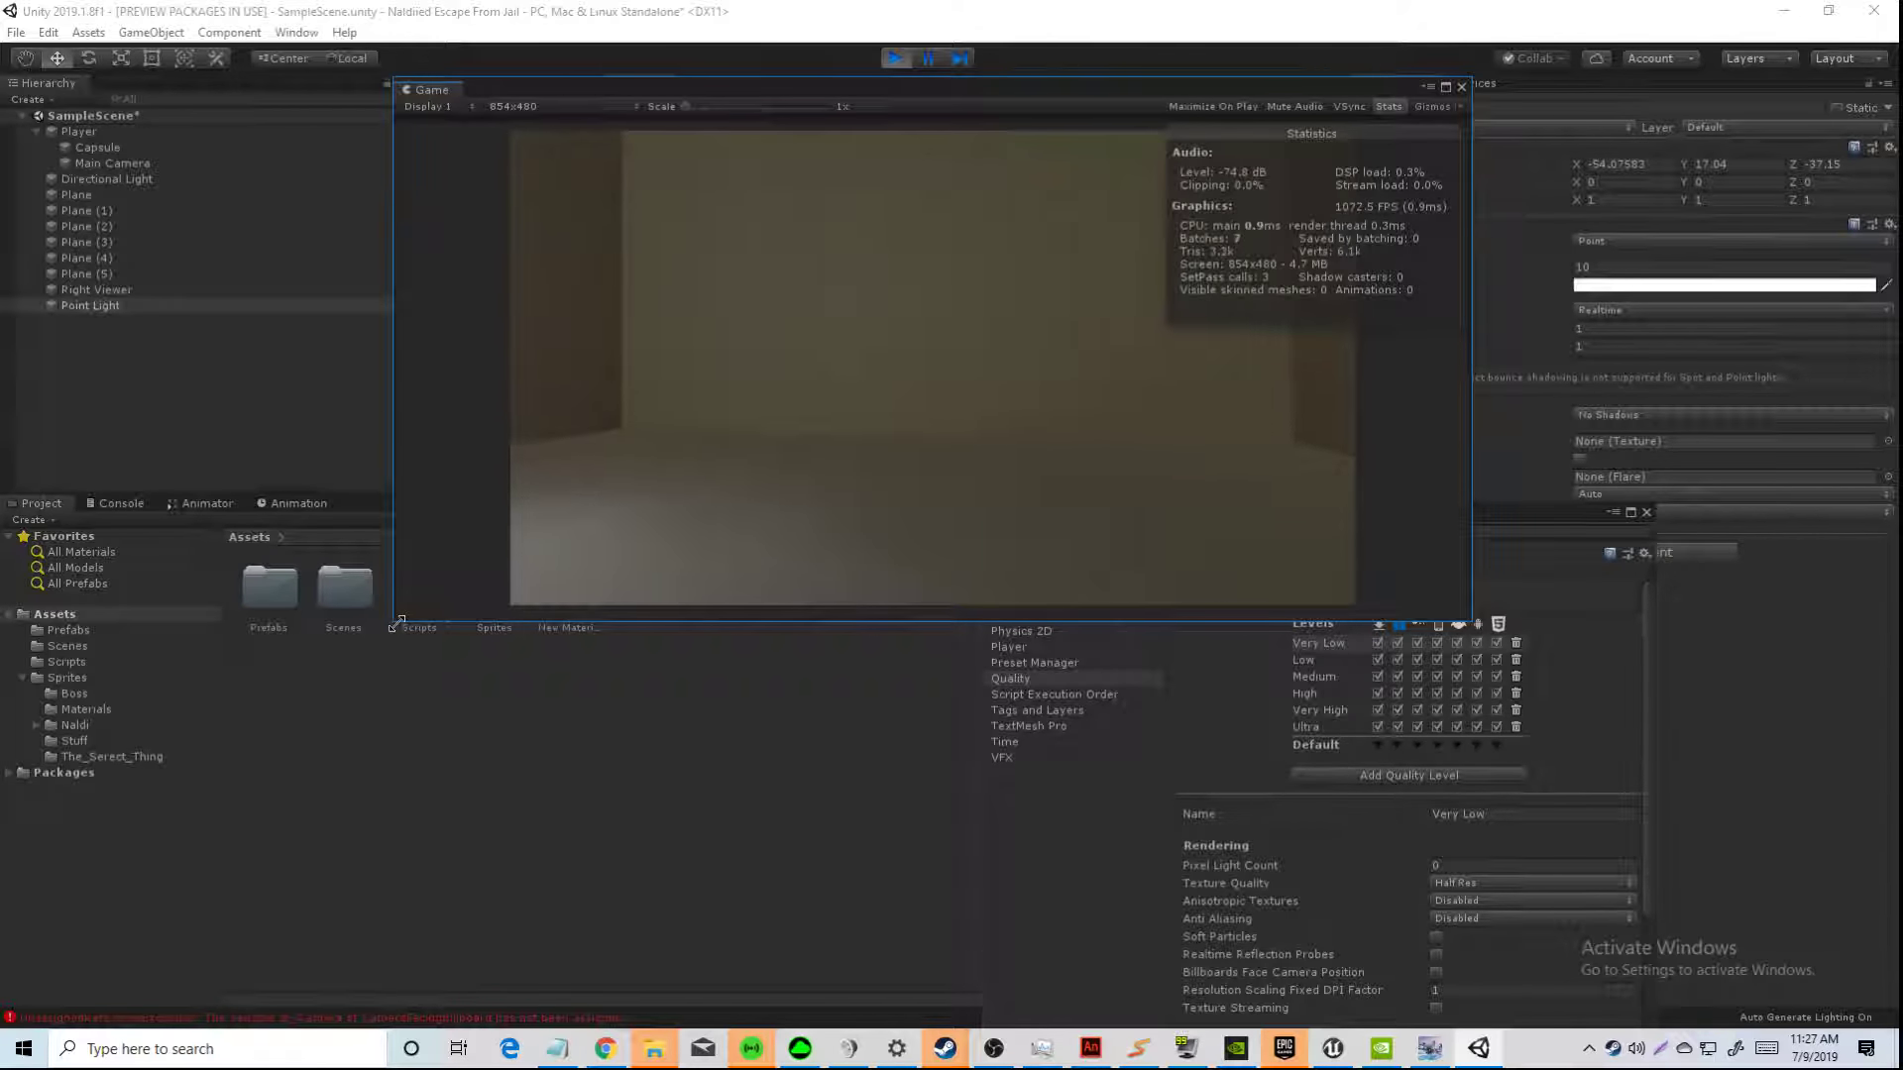
left_click_drag(47, 854, 37, 1027)
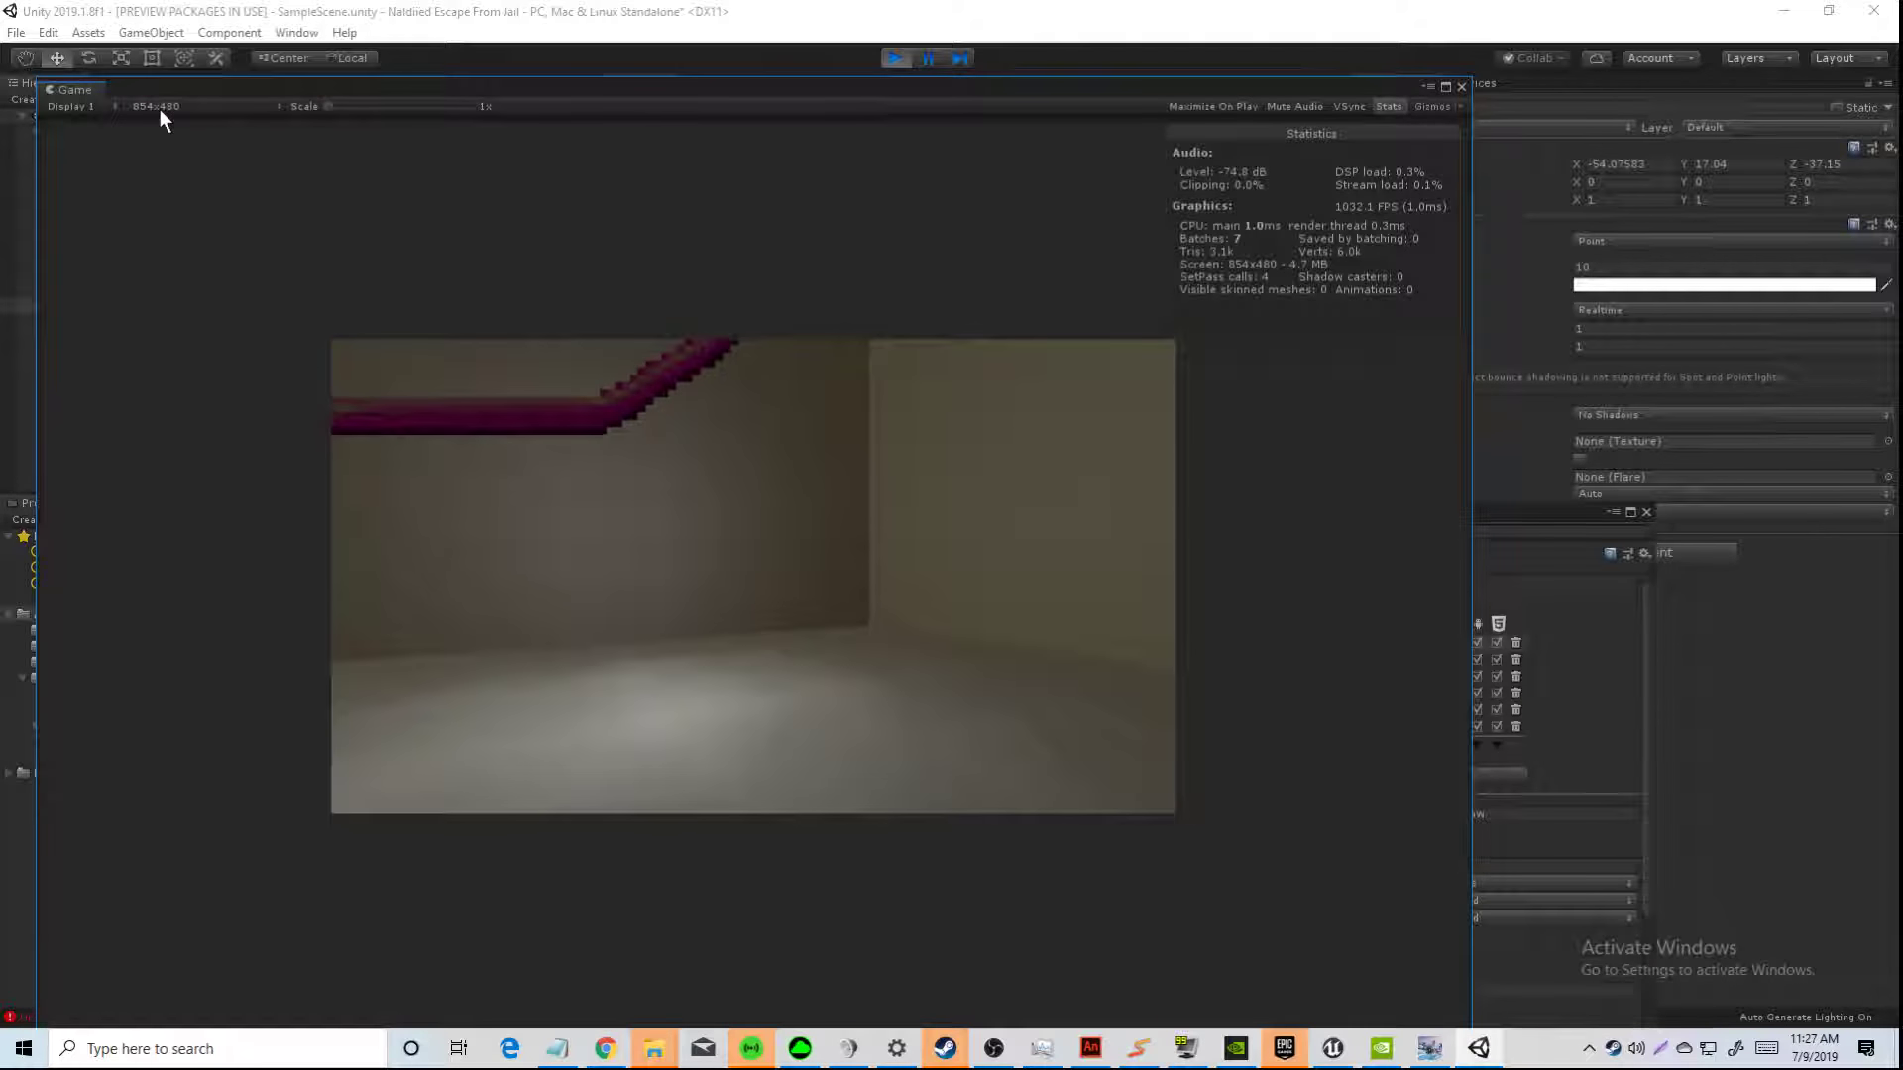
left_click(170, 106)
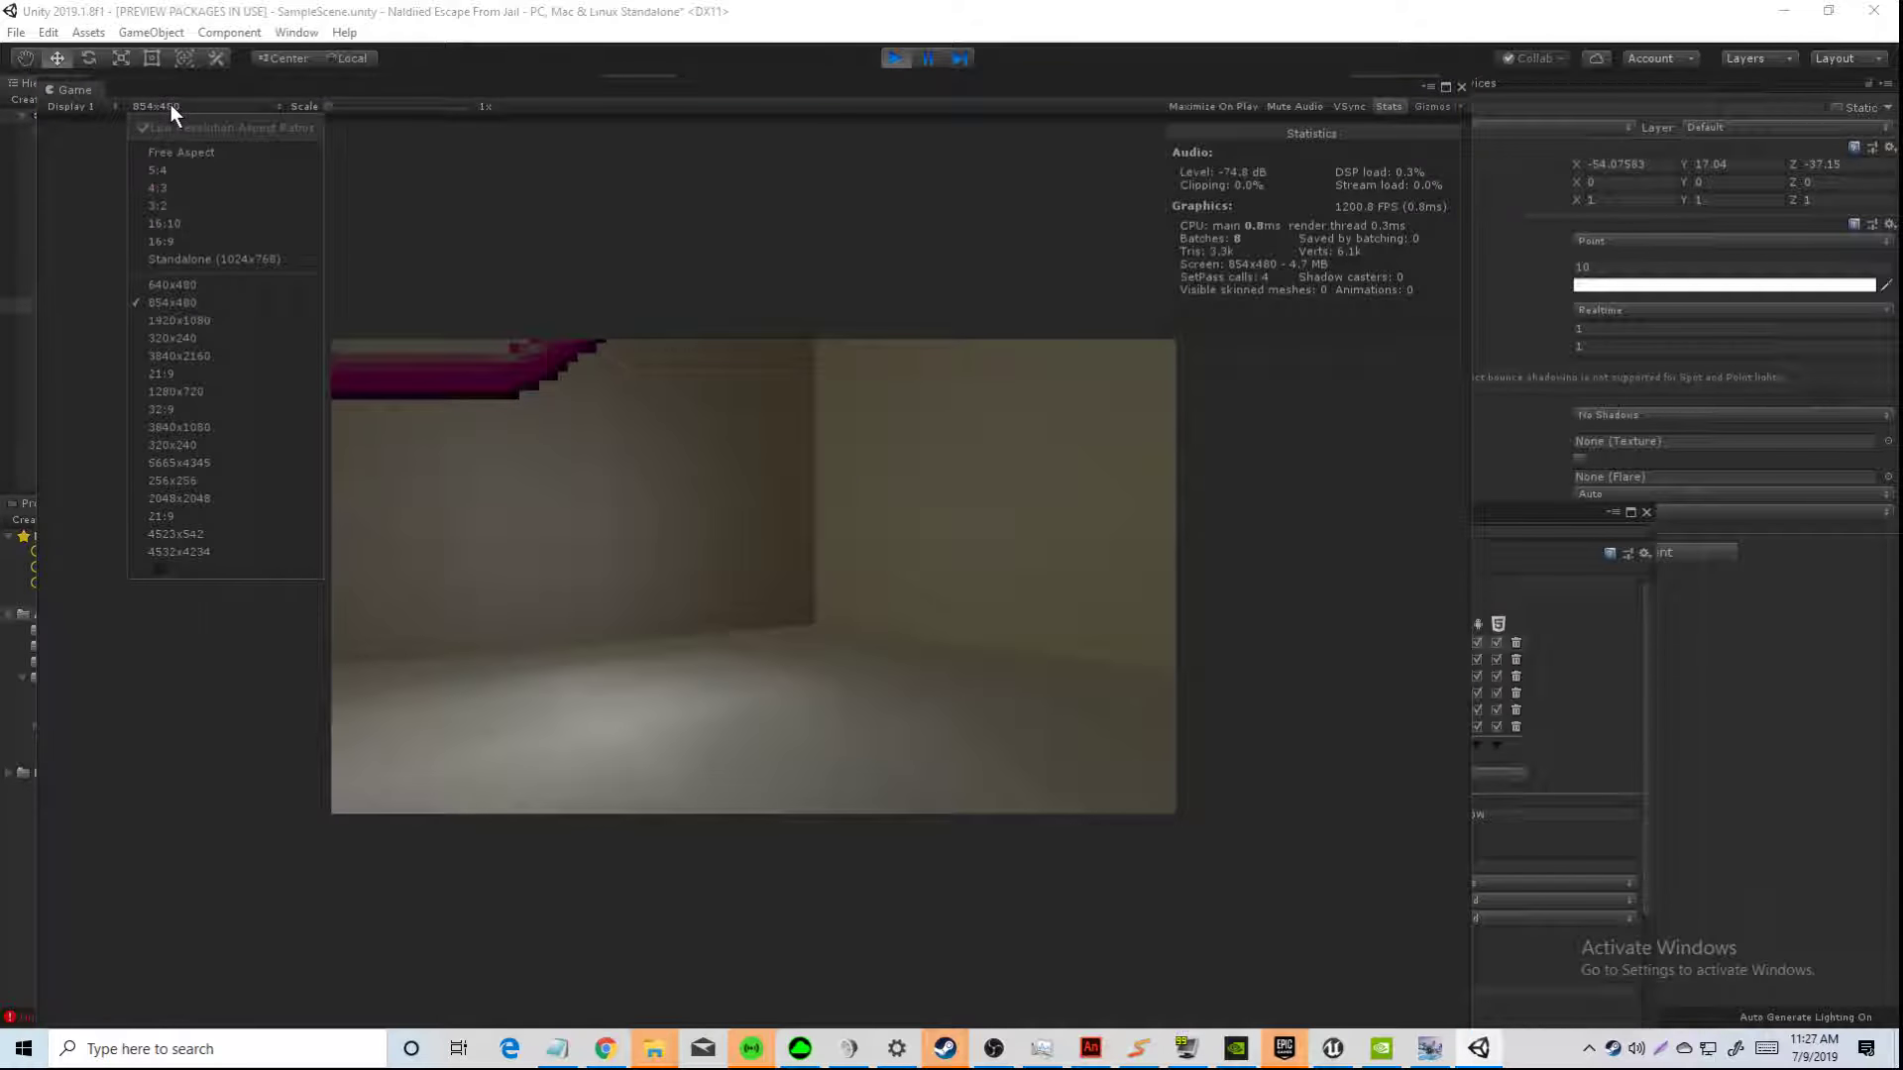
left_click(188, 352)
left_click(720, 406)
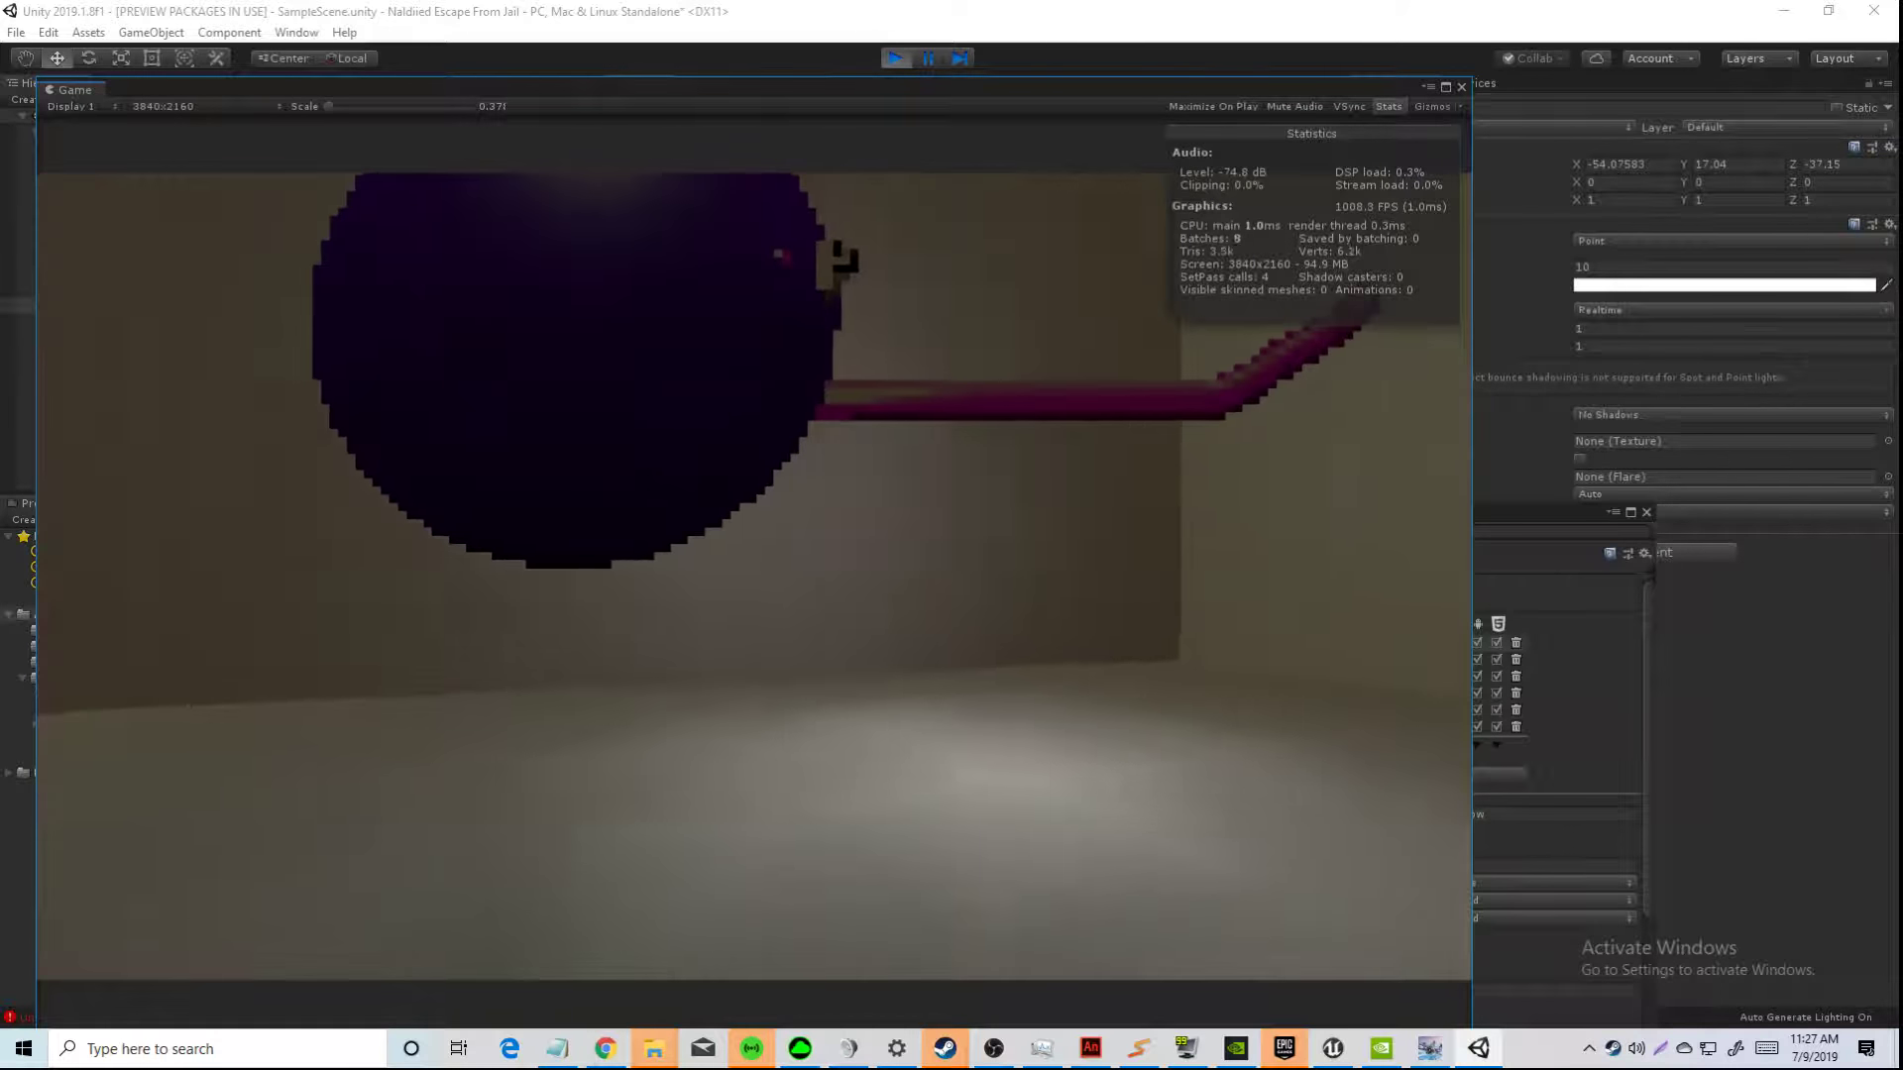
Step: Set the scene's skybox material to None in the Lighting settings and check the sprite and room in the game
key("Escape")
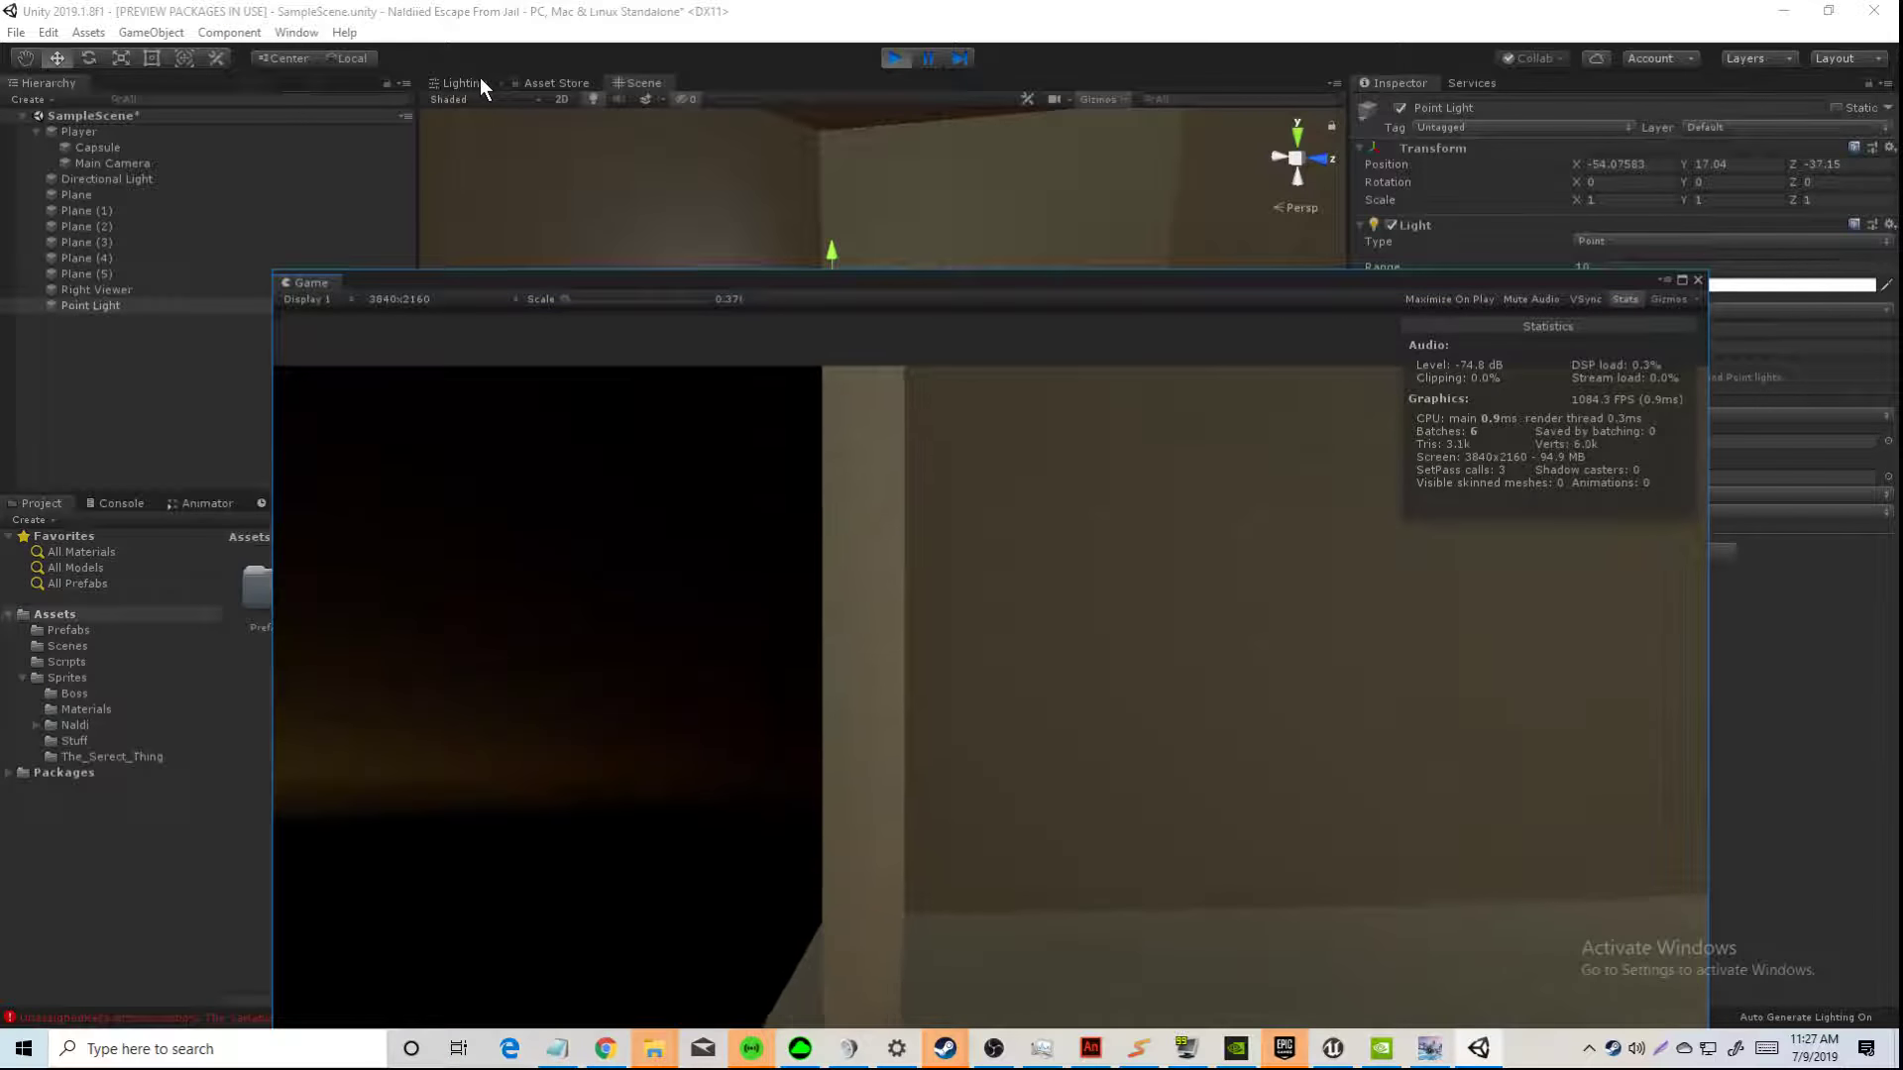
left_click(466, 82)
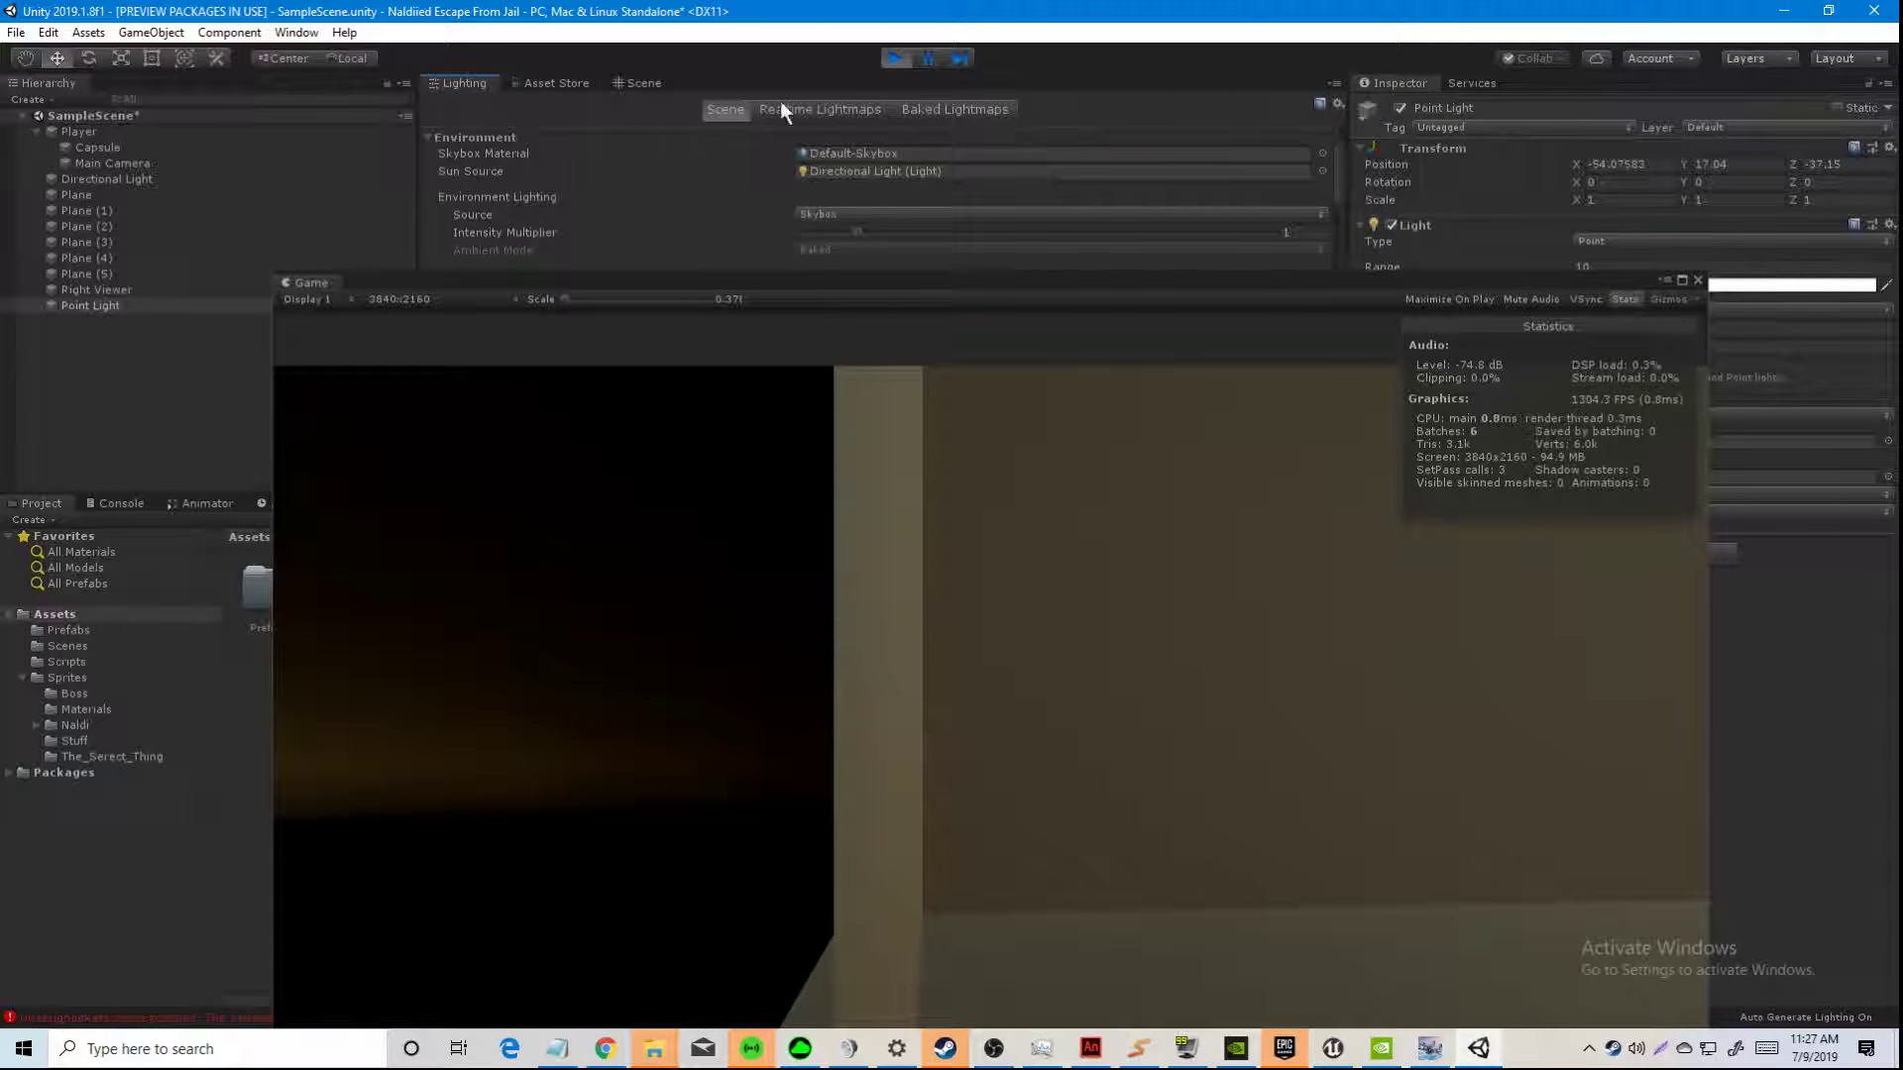
left_click(1323, 155)
left_click(85, 540)
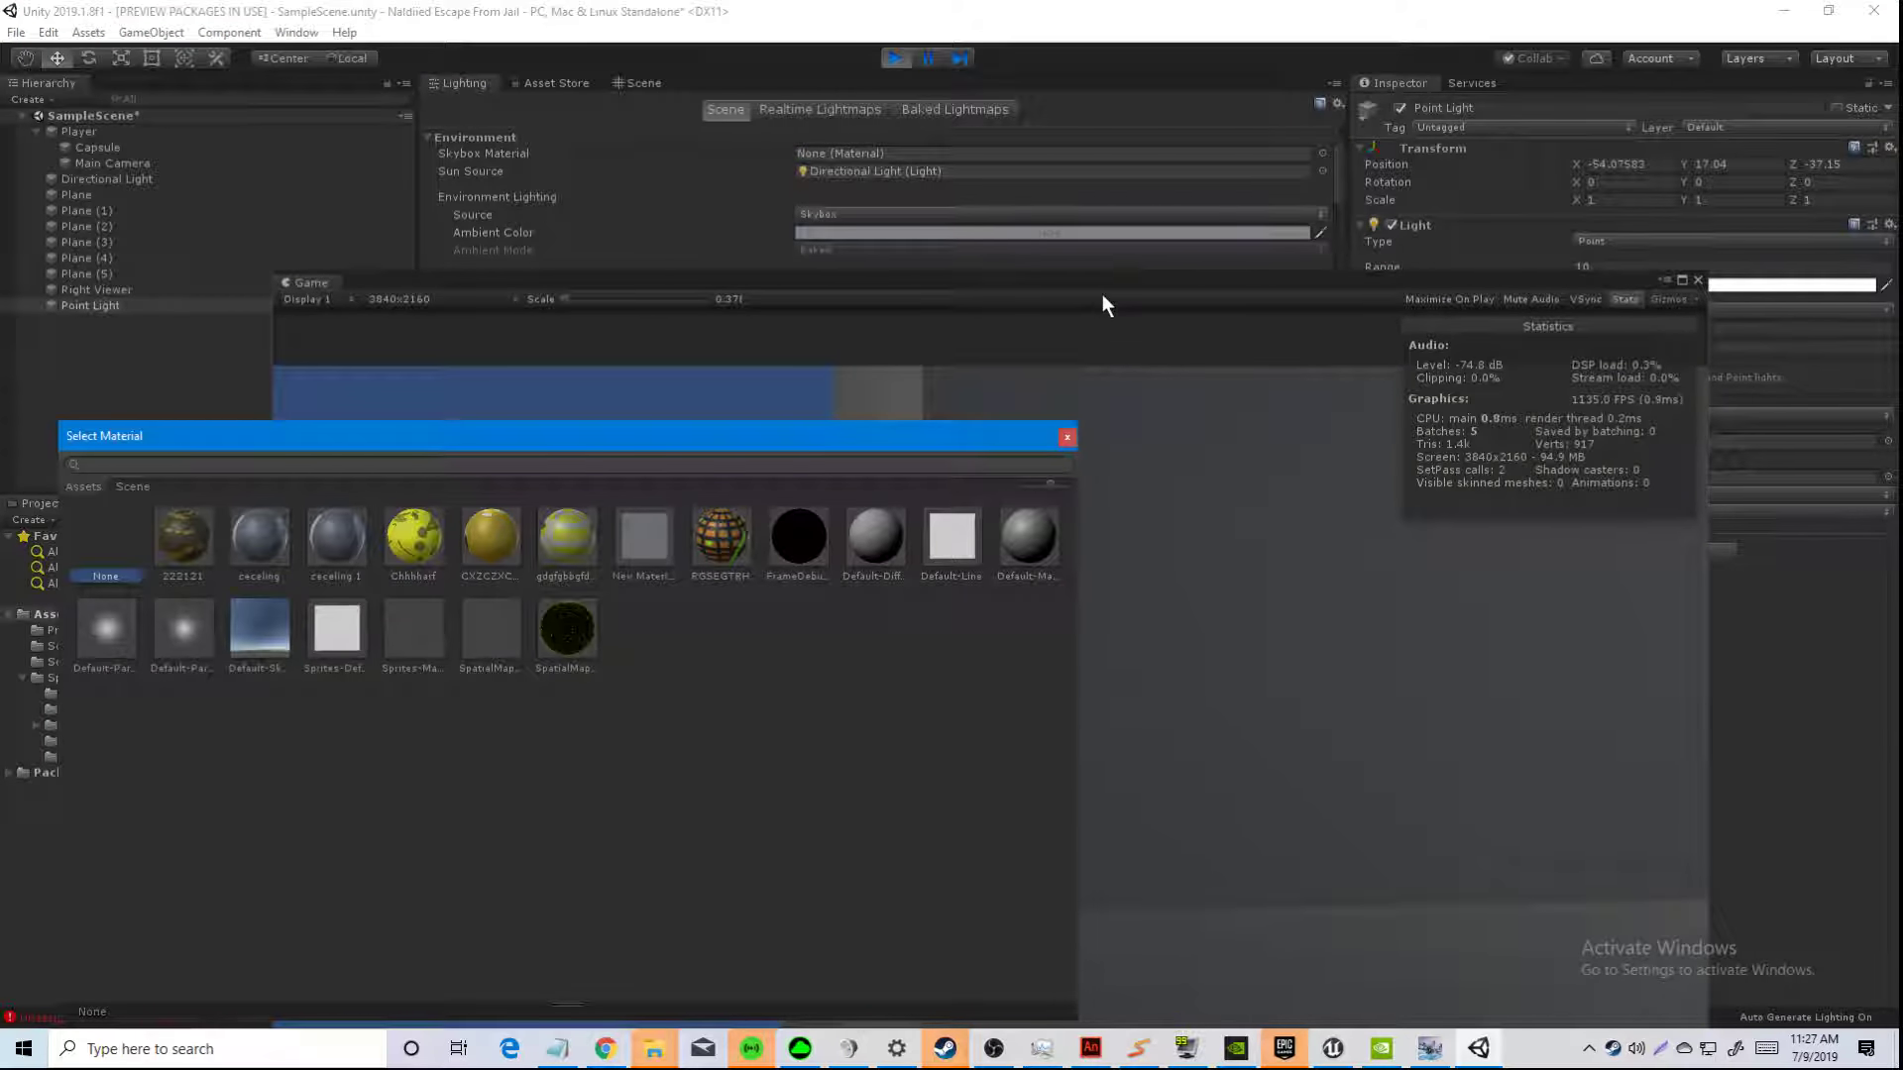
left_click(1014, 303)
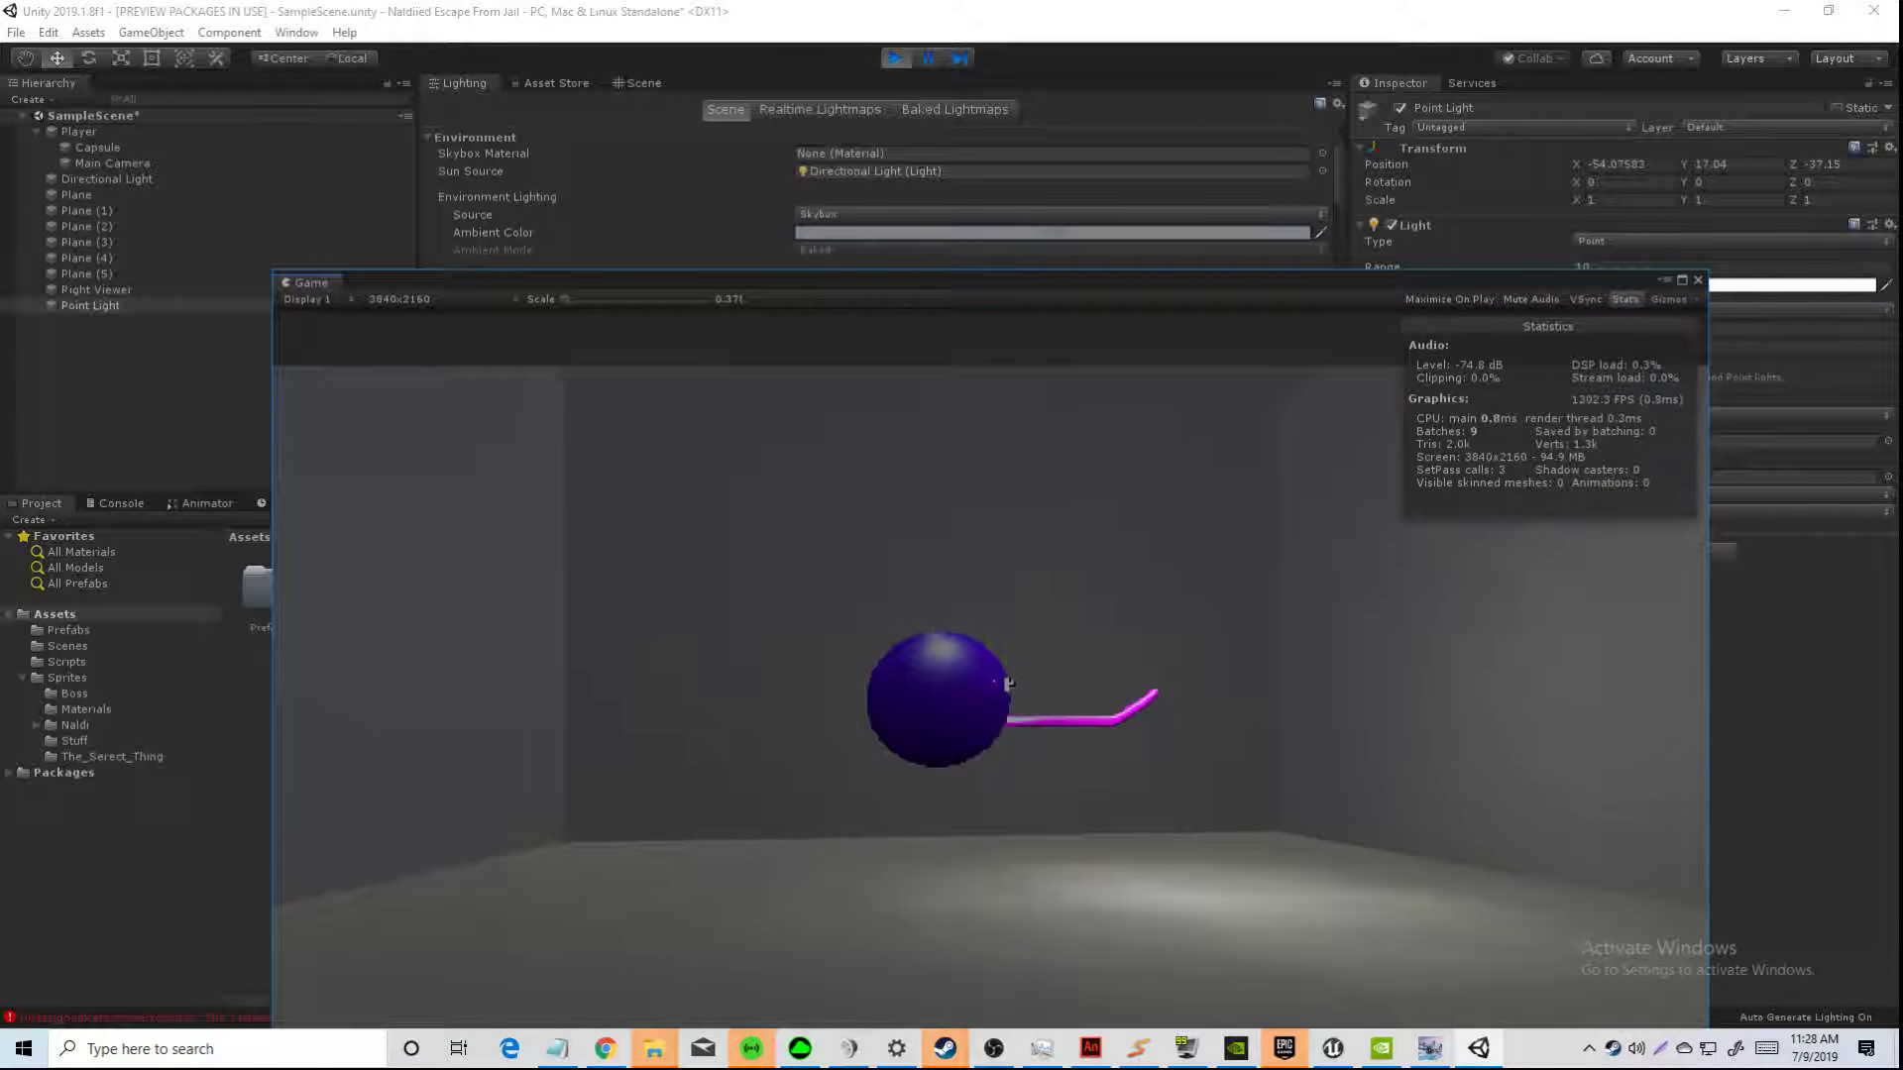
key("s")
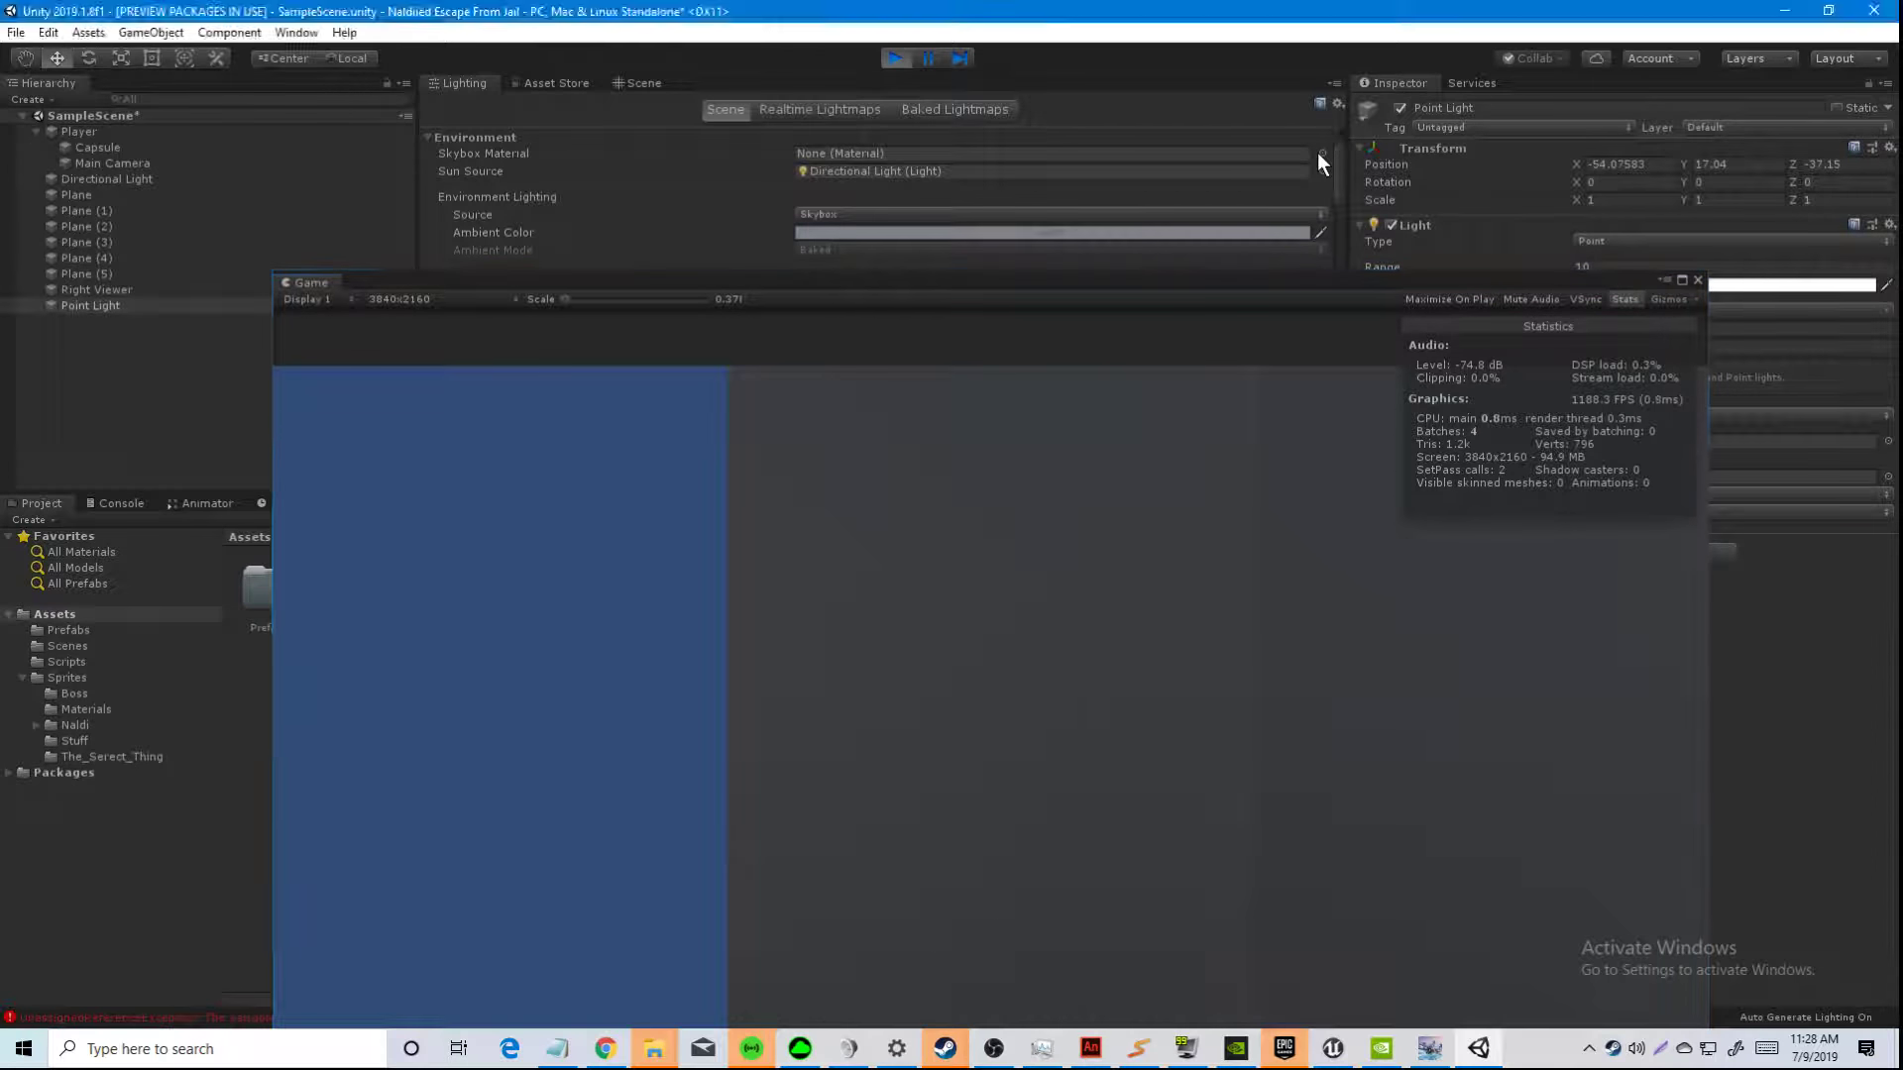
Step: Assign Default-Skybox as the scene's skybox material again and return to the game
left_click(1322, 153)
left_click(294, 633)
left_click(660, 303)
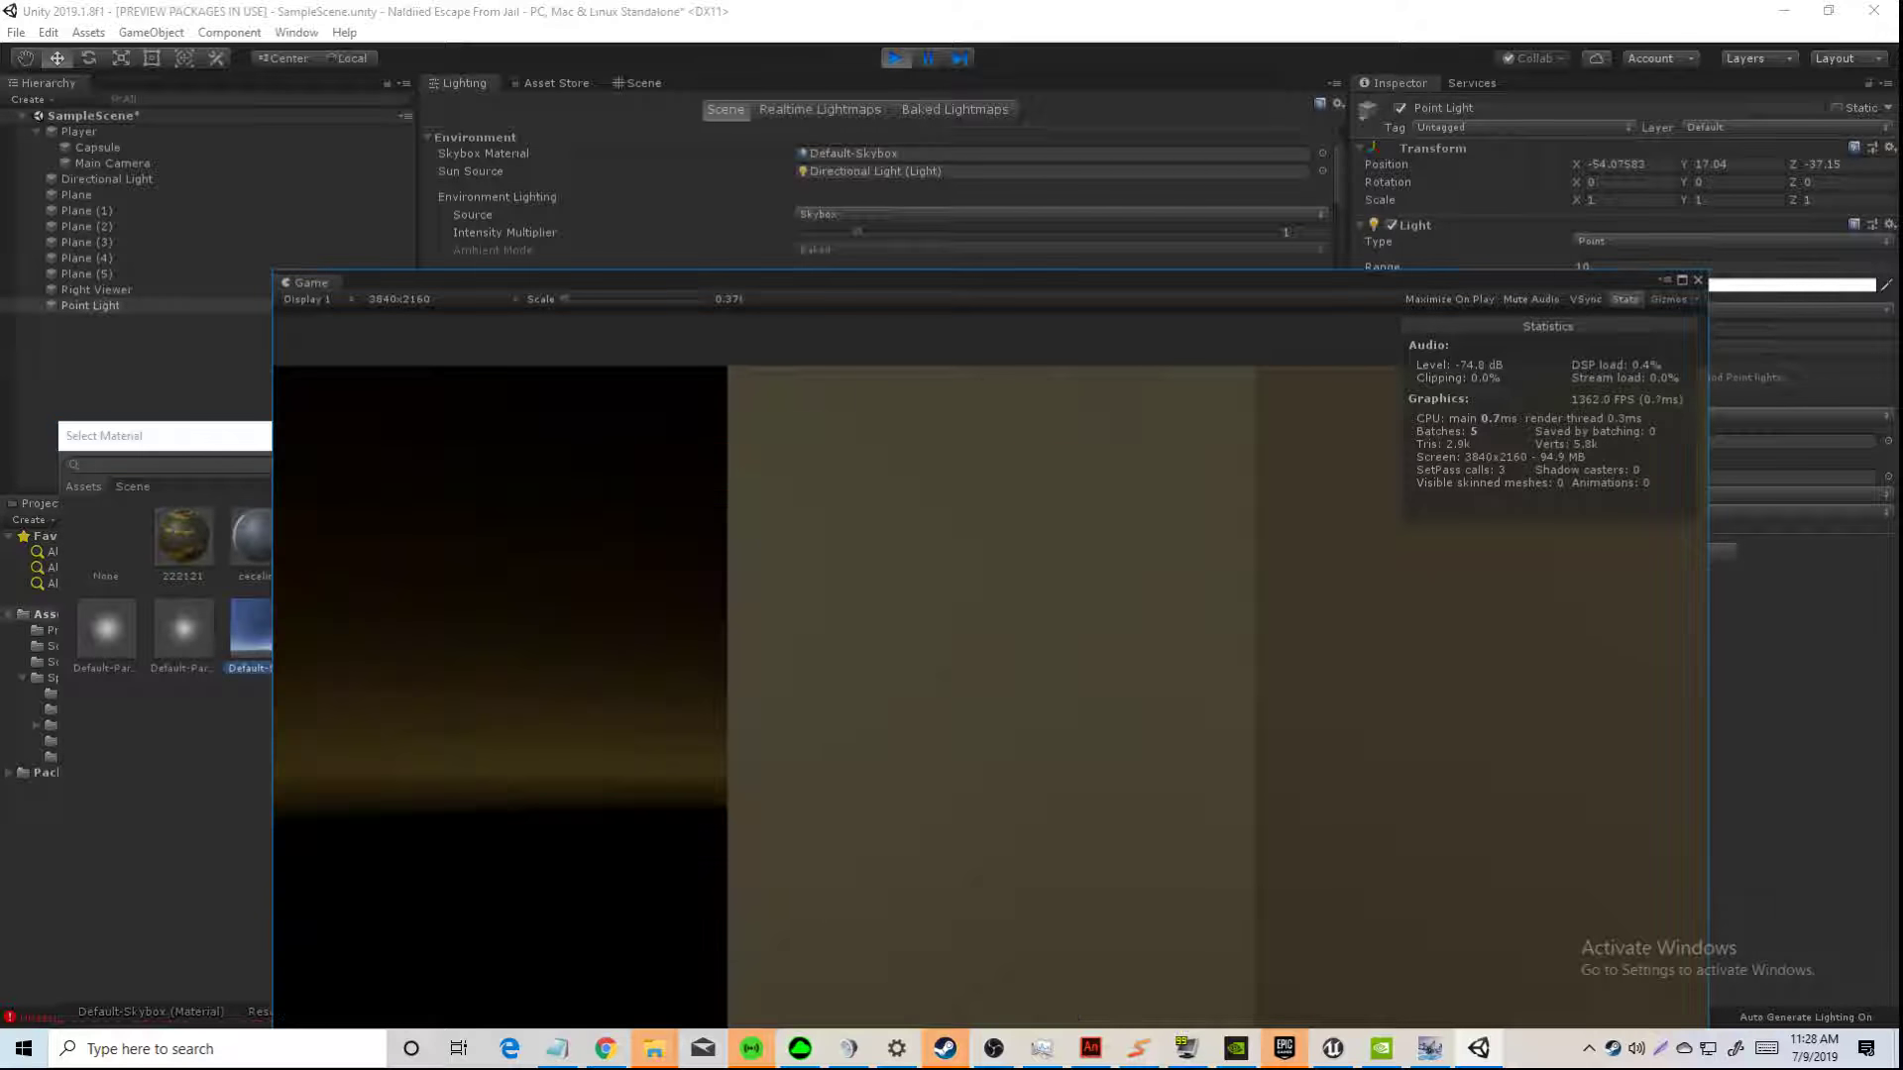
Step: Dock the floating Game window back into the main editor next to the Scene view
left_click_drag(840, 284, 858, 25)
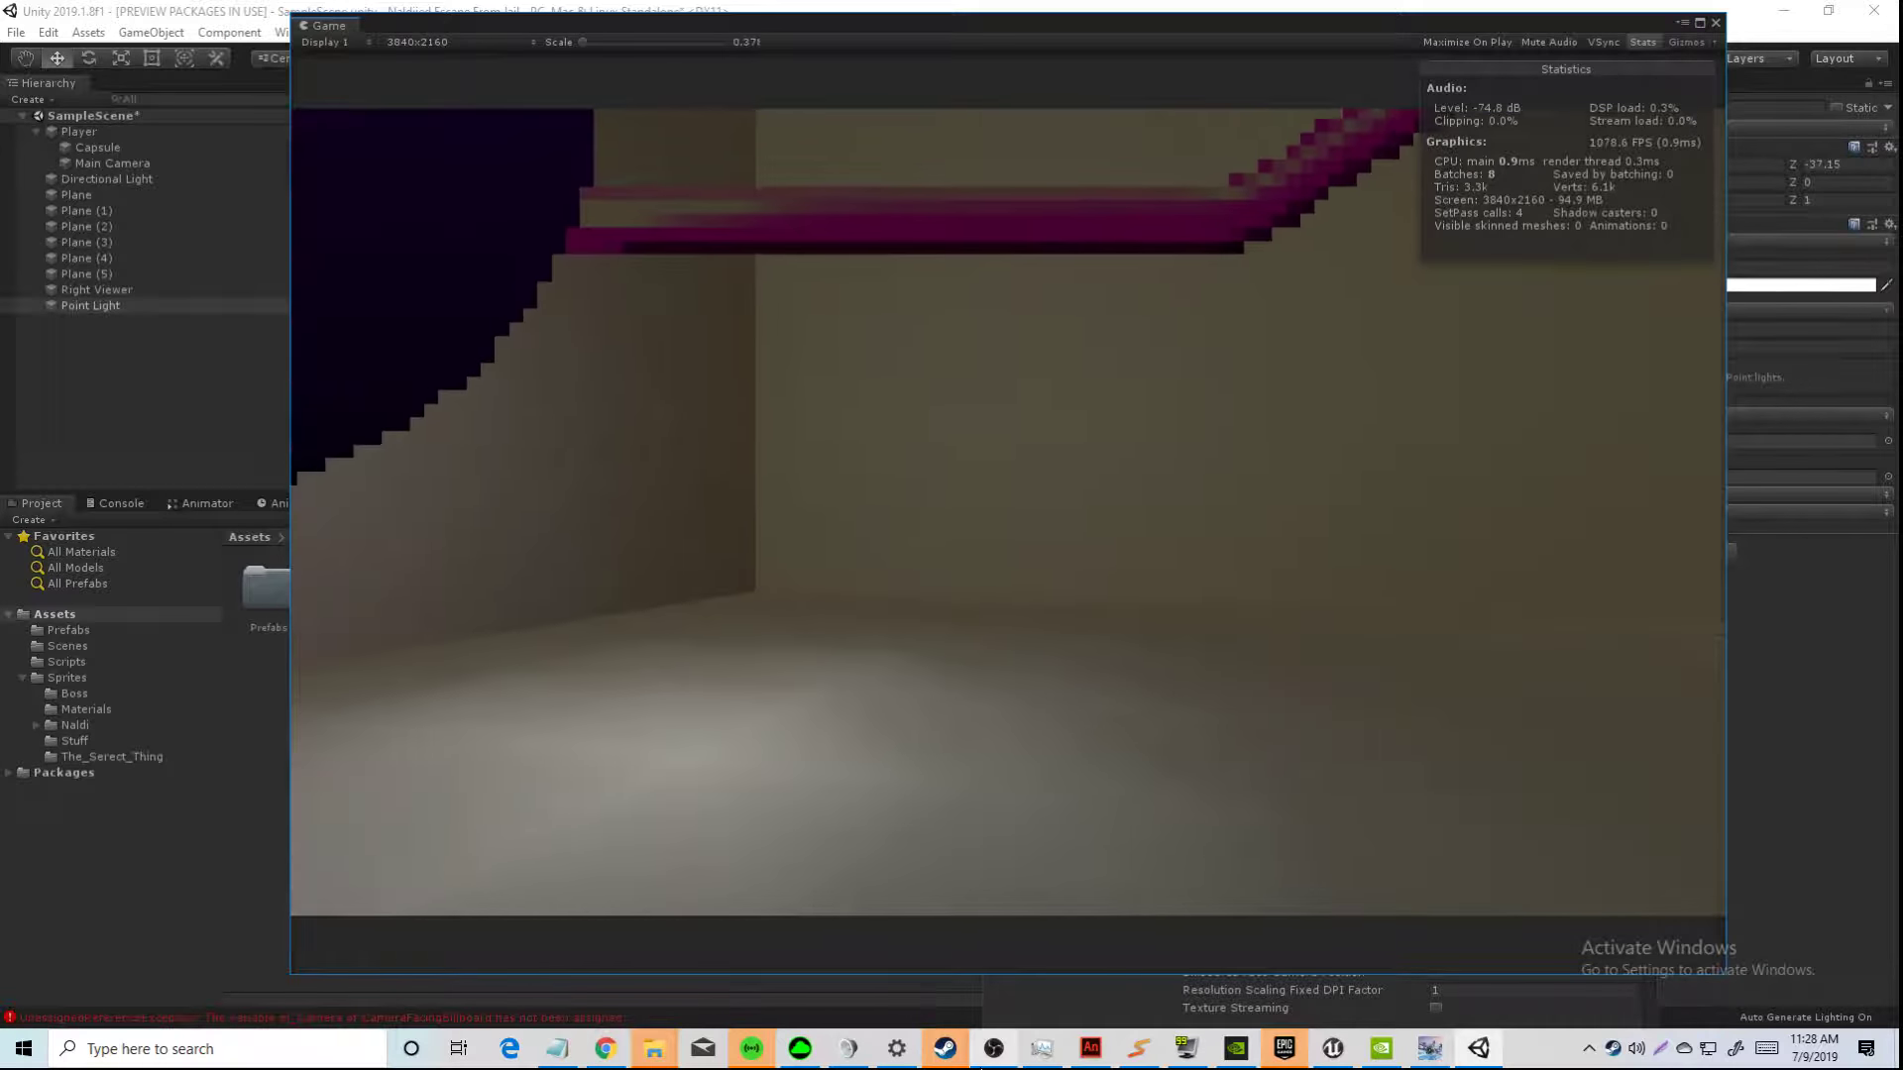
left_click(986, 1053)
left_click(1423, 692)
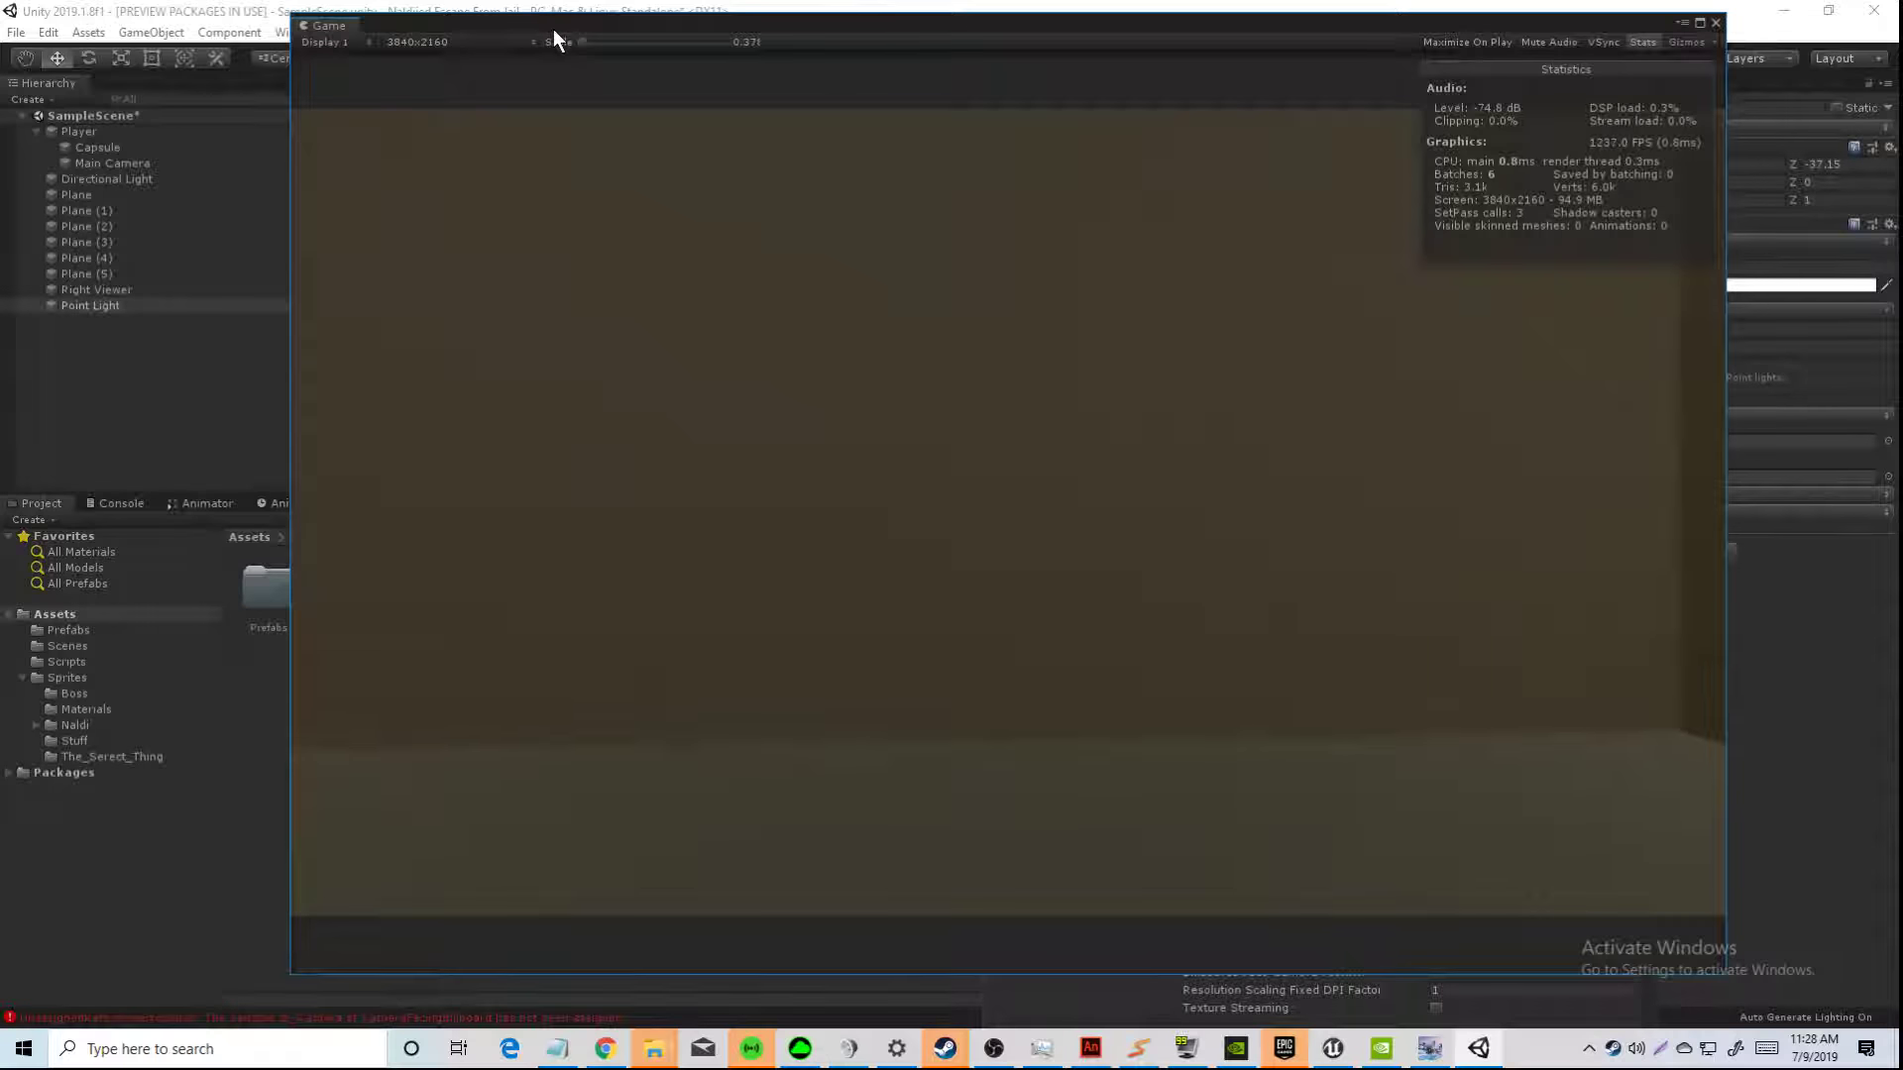
left_click_drag(553, 32, 1552, 349)
left_click_drag(1354, 339, 682, 83)
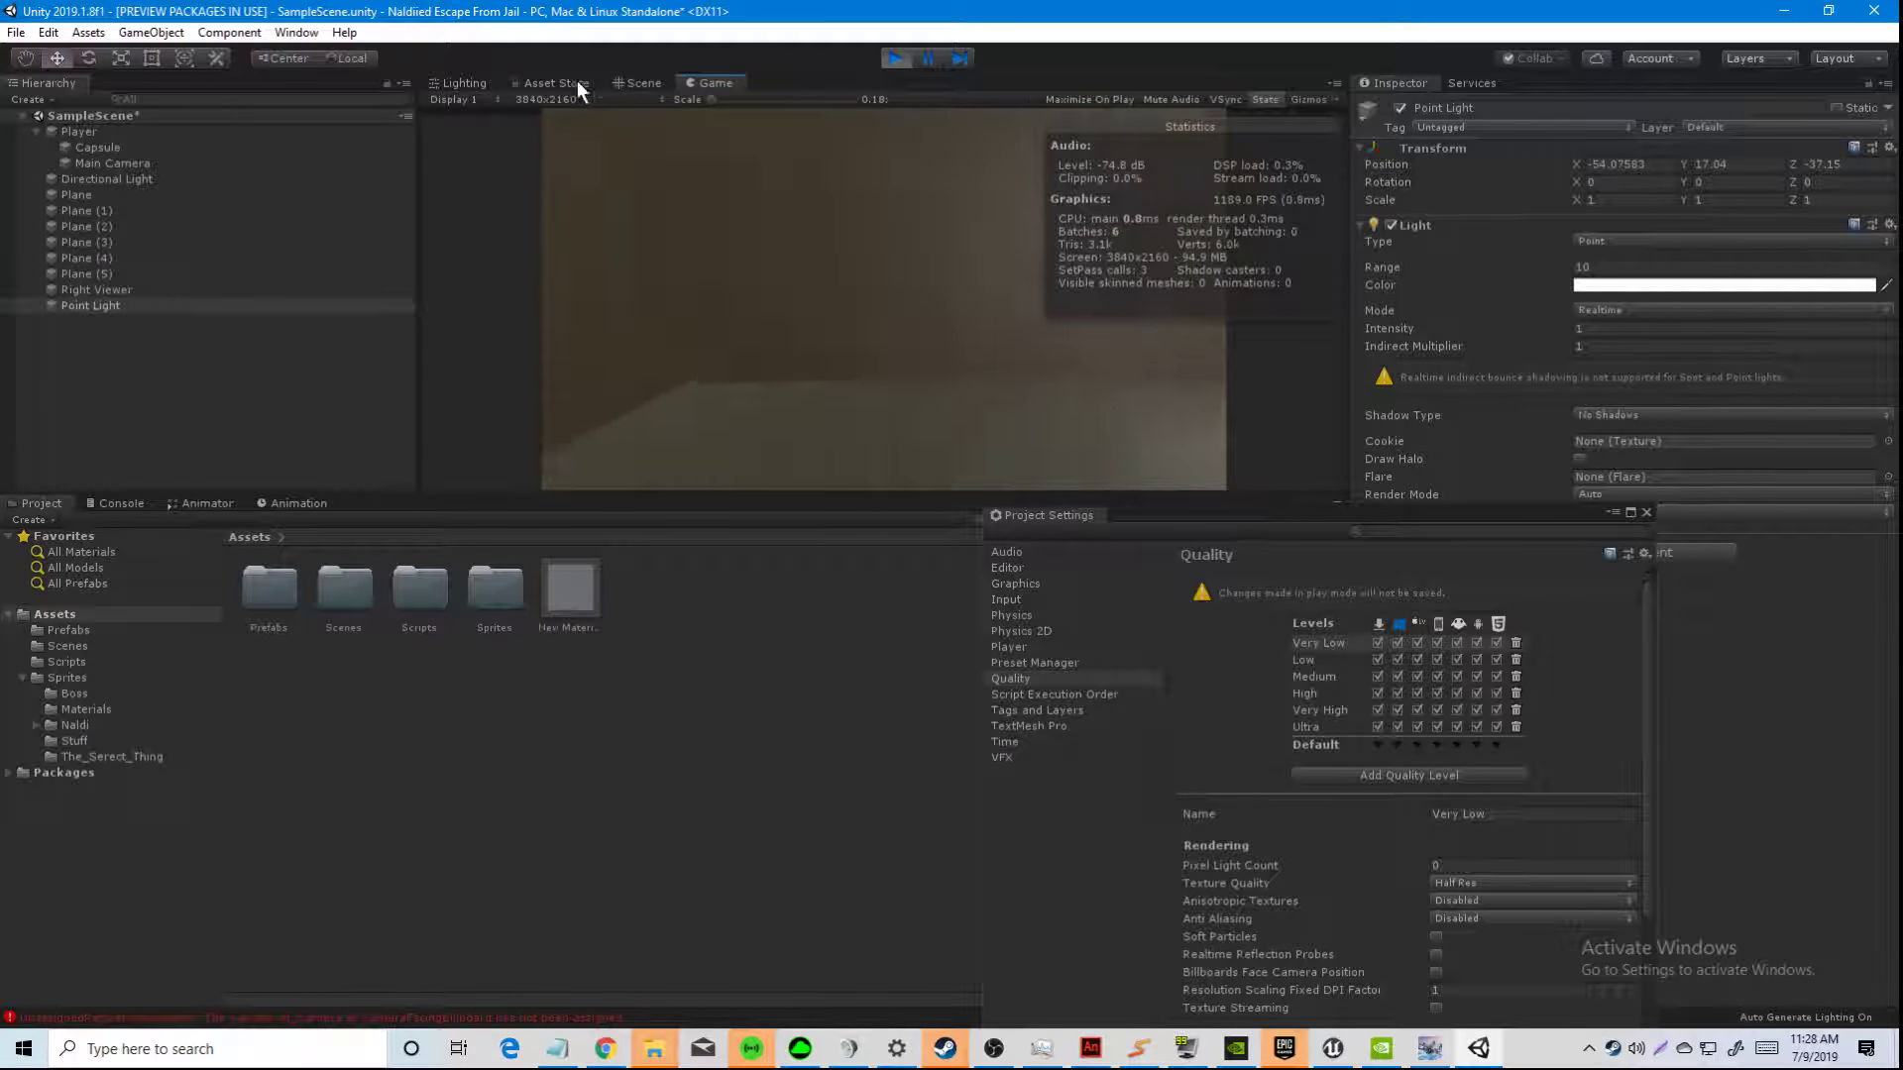
left_click(993, 1047)
left_click(993, 1047)
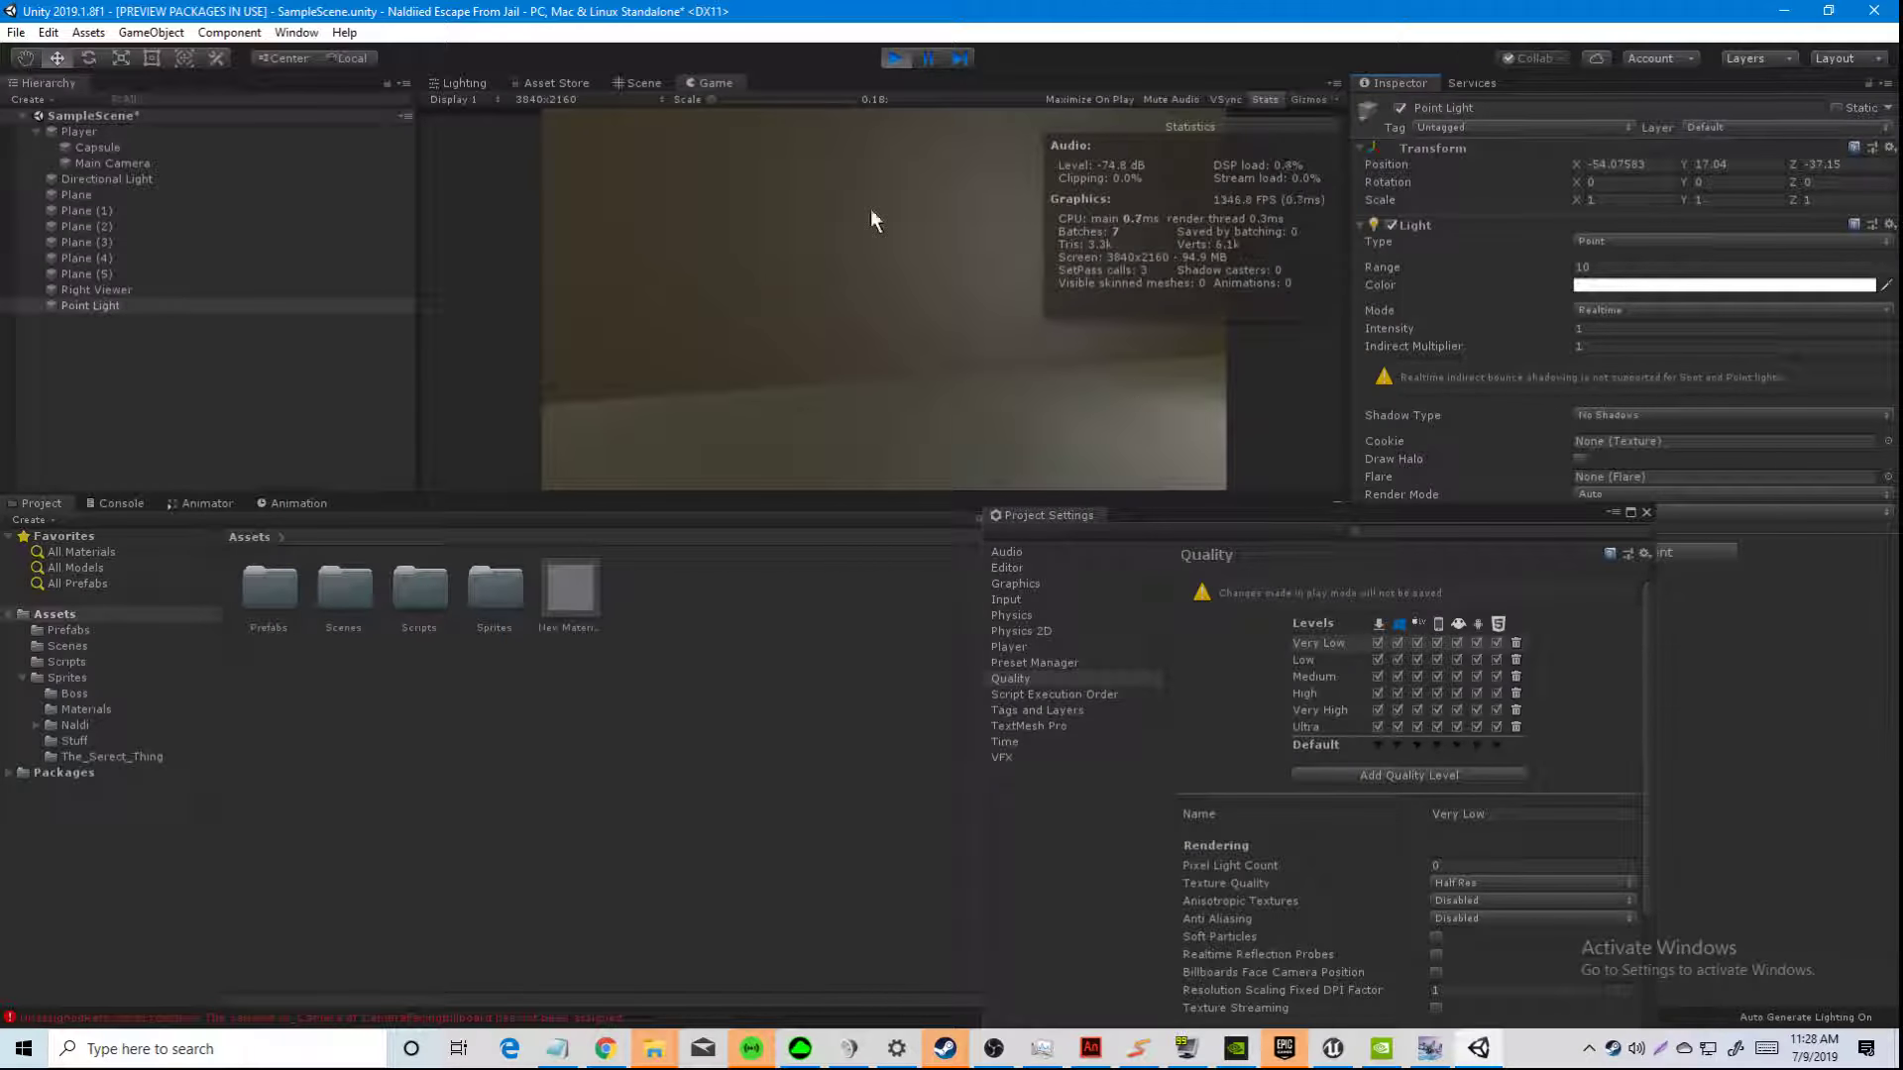
Step: Set the environment lighting source to Color and make the ambient color black
left_click(462, 81)
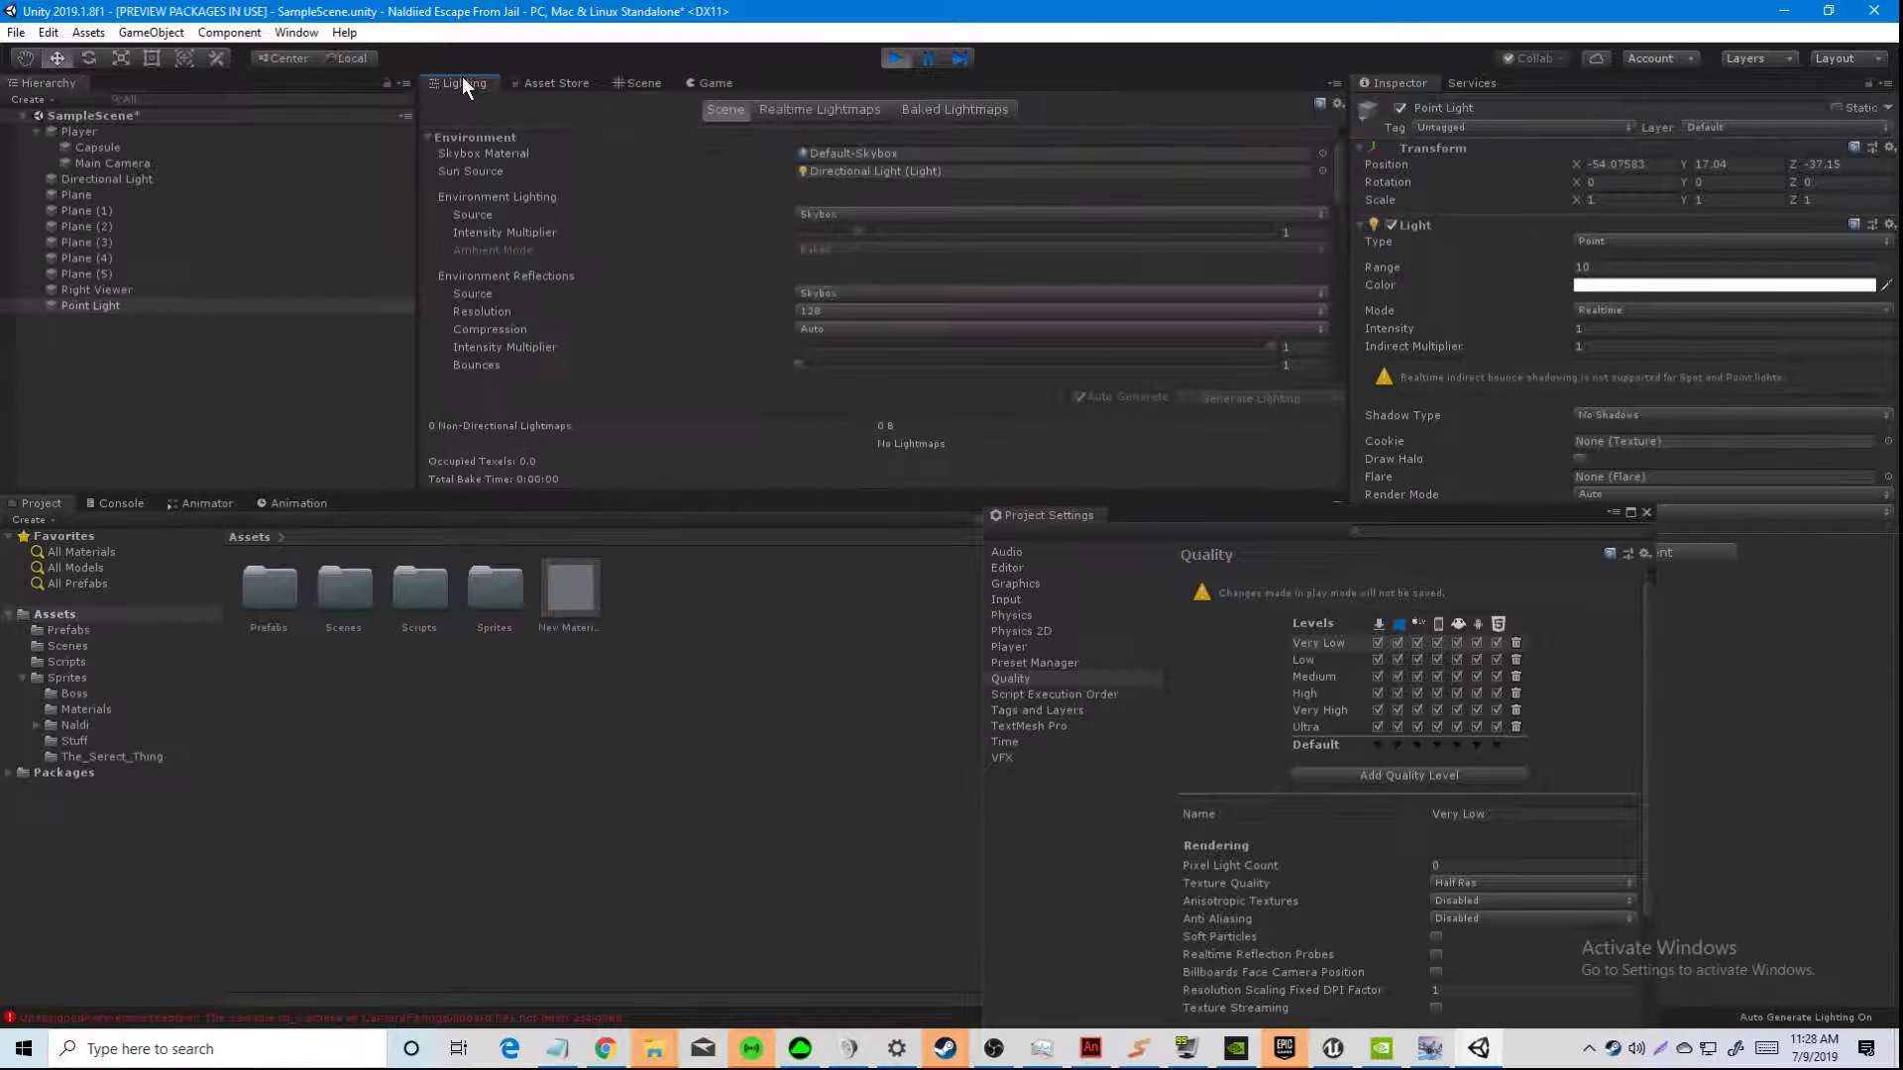
left_click(810, 216)
left_click(850, 257)
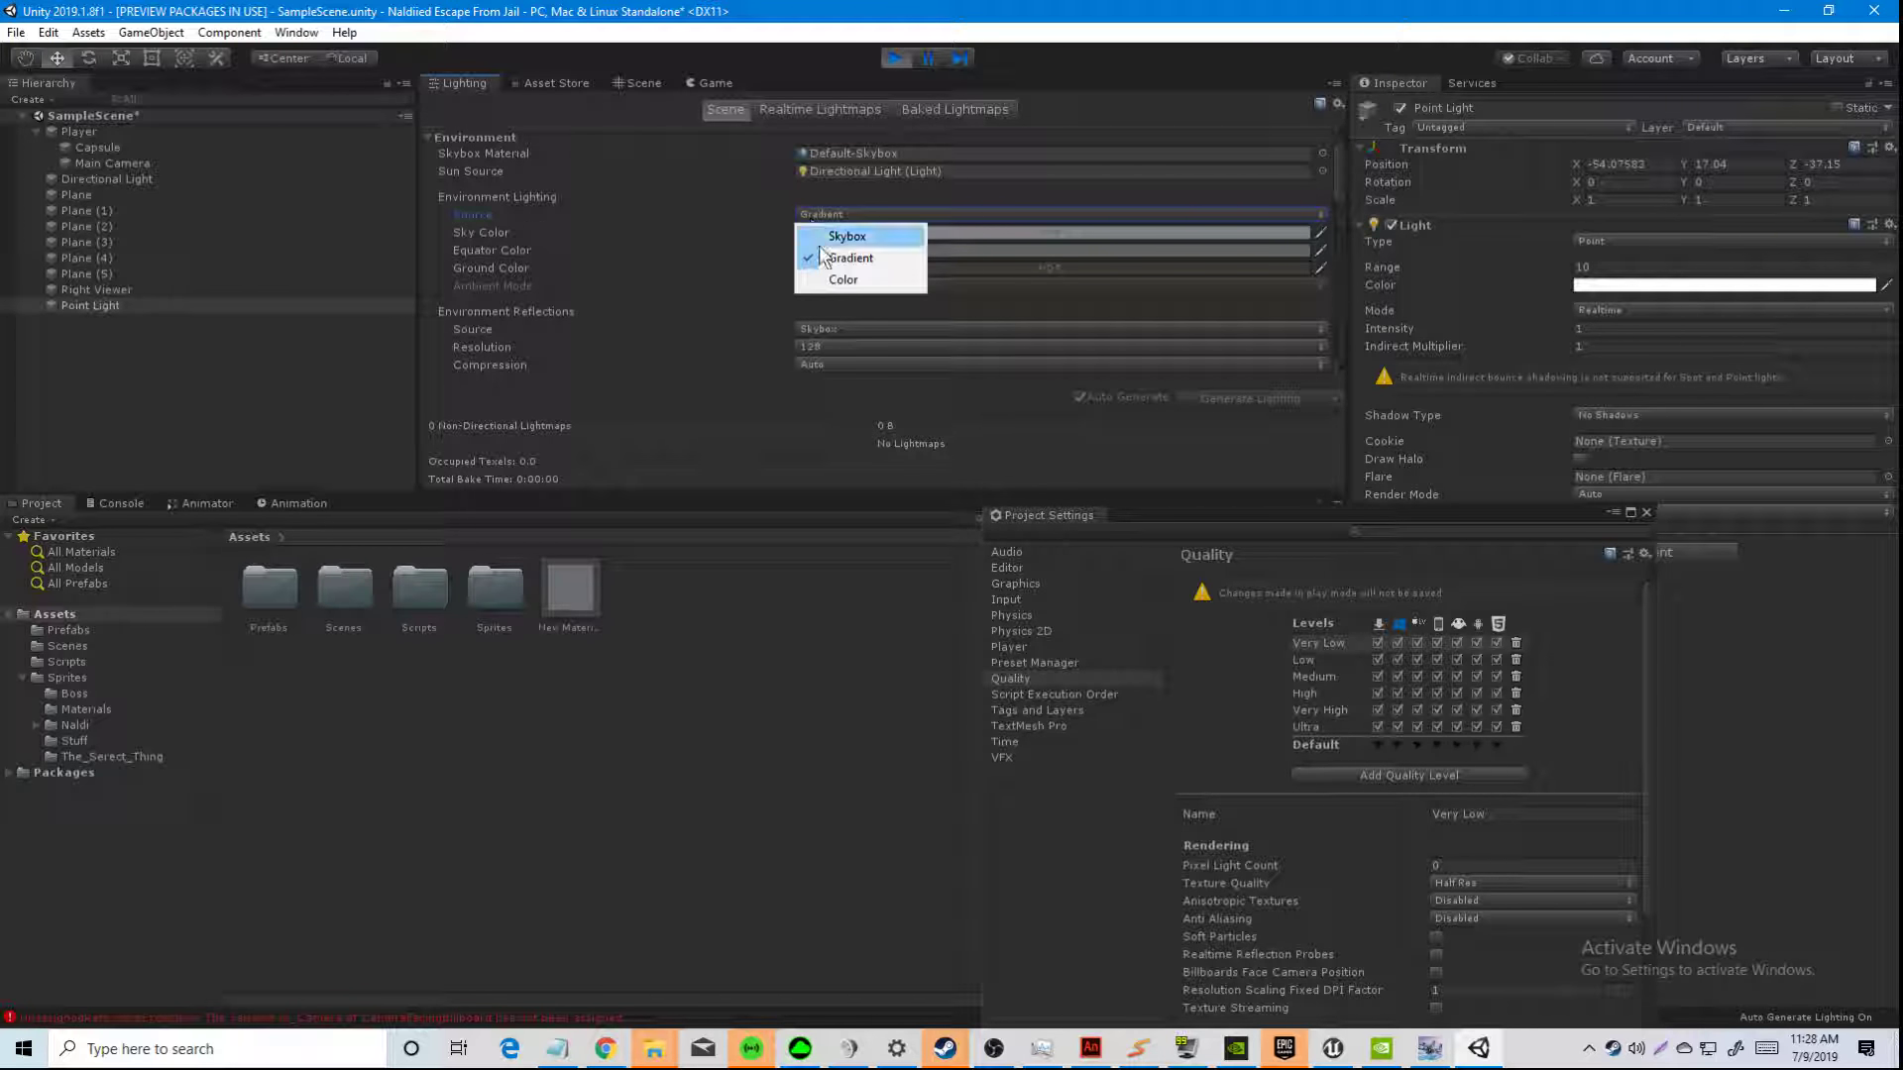
left_click(843, 279)
left_click(841, 234)
left_click_drag(1586, 455, 1466, 535)
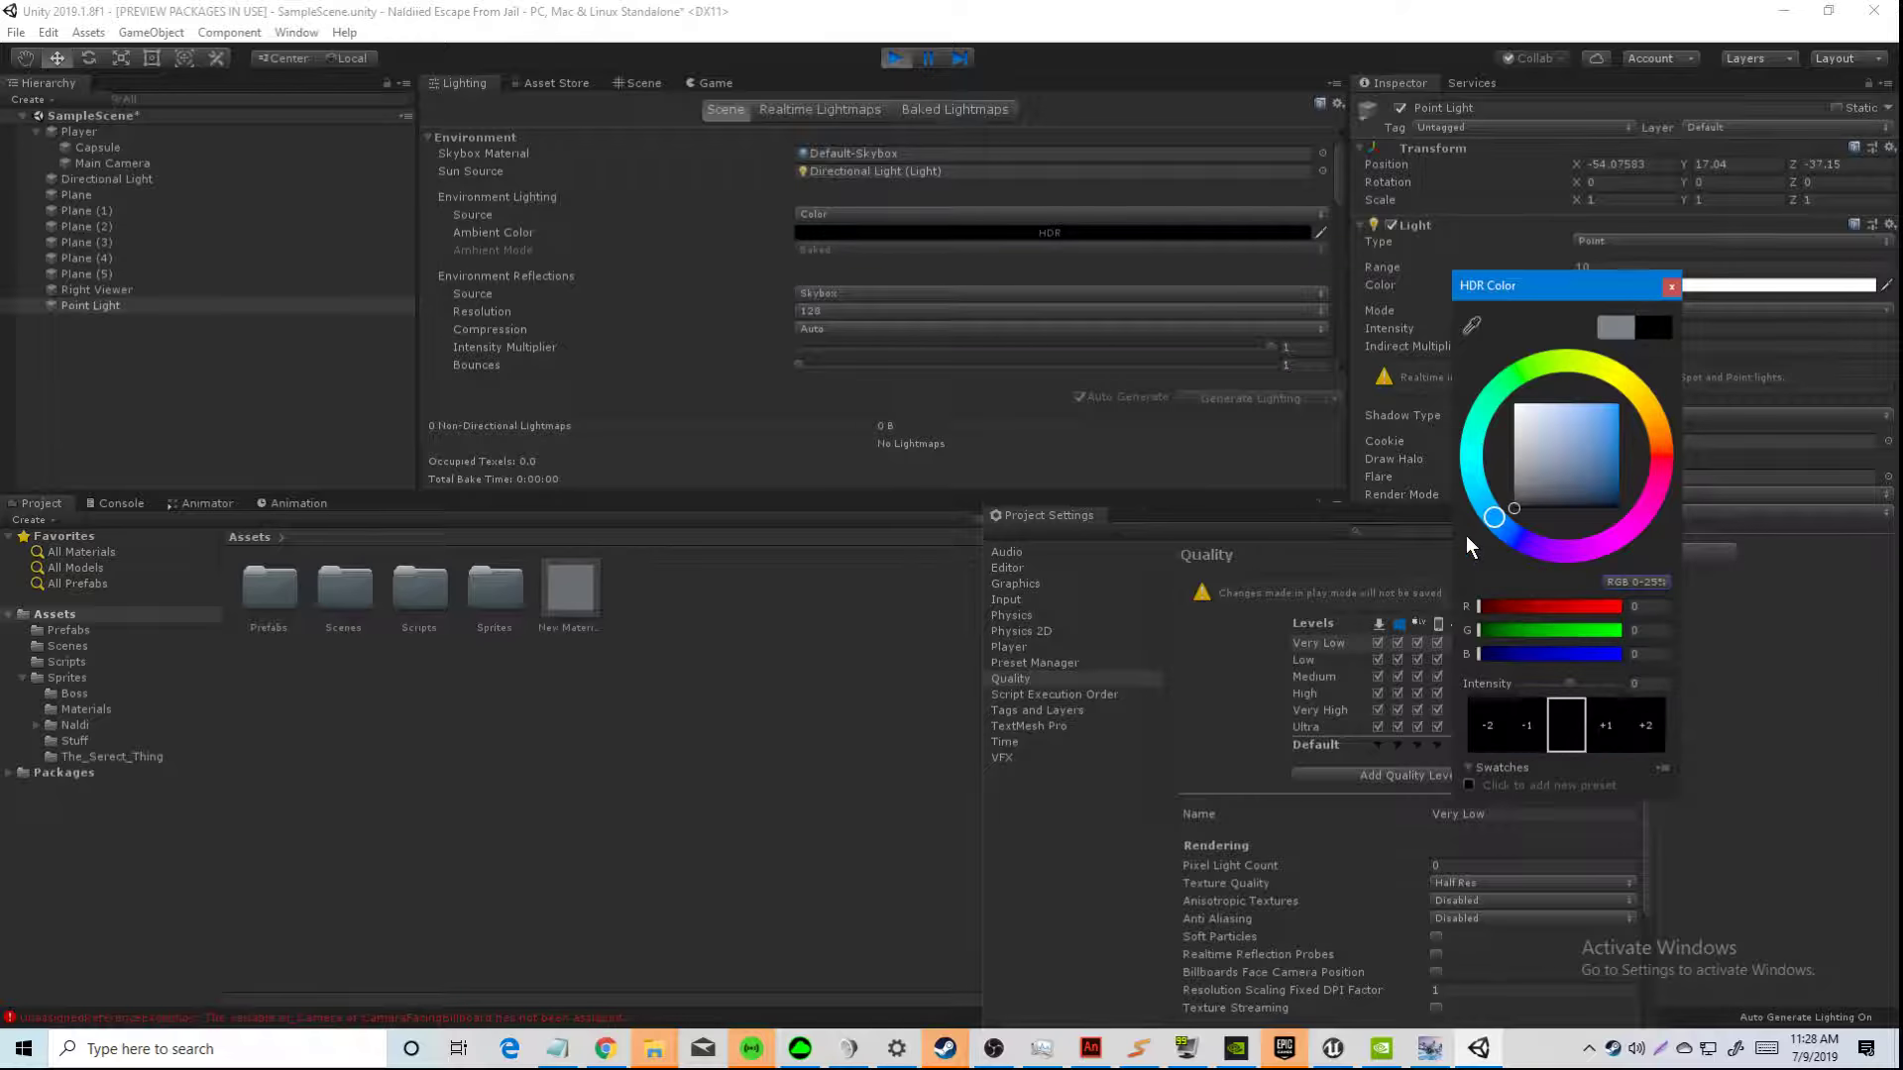
Step: Check how the sprite is lit in the game under black ambient light, keeping the Game view docked next to the Scene view
left_click(710, 83)
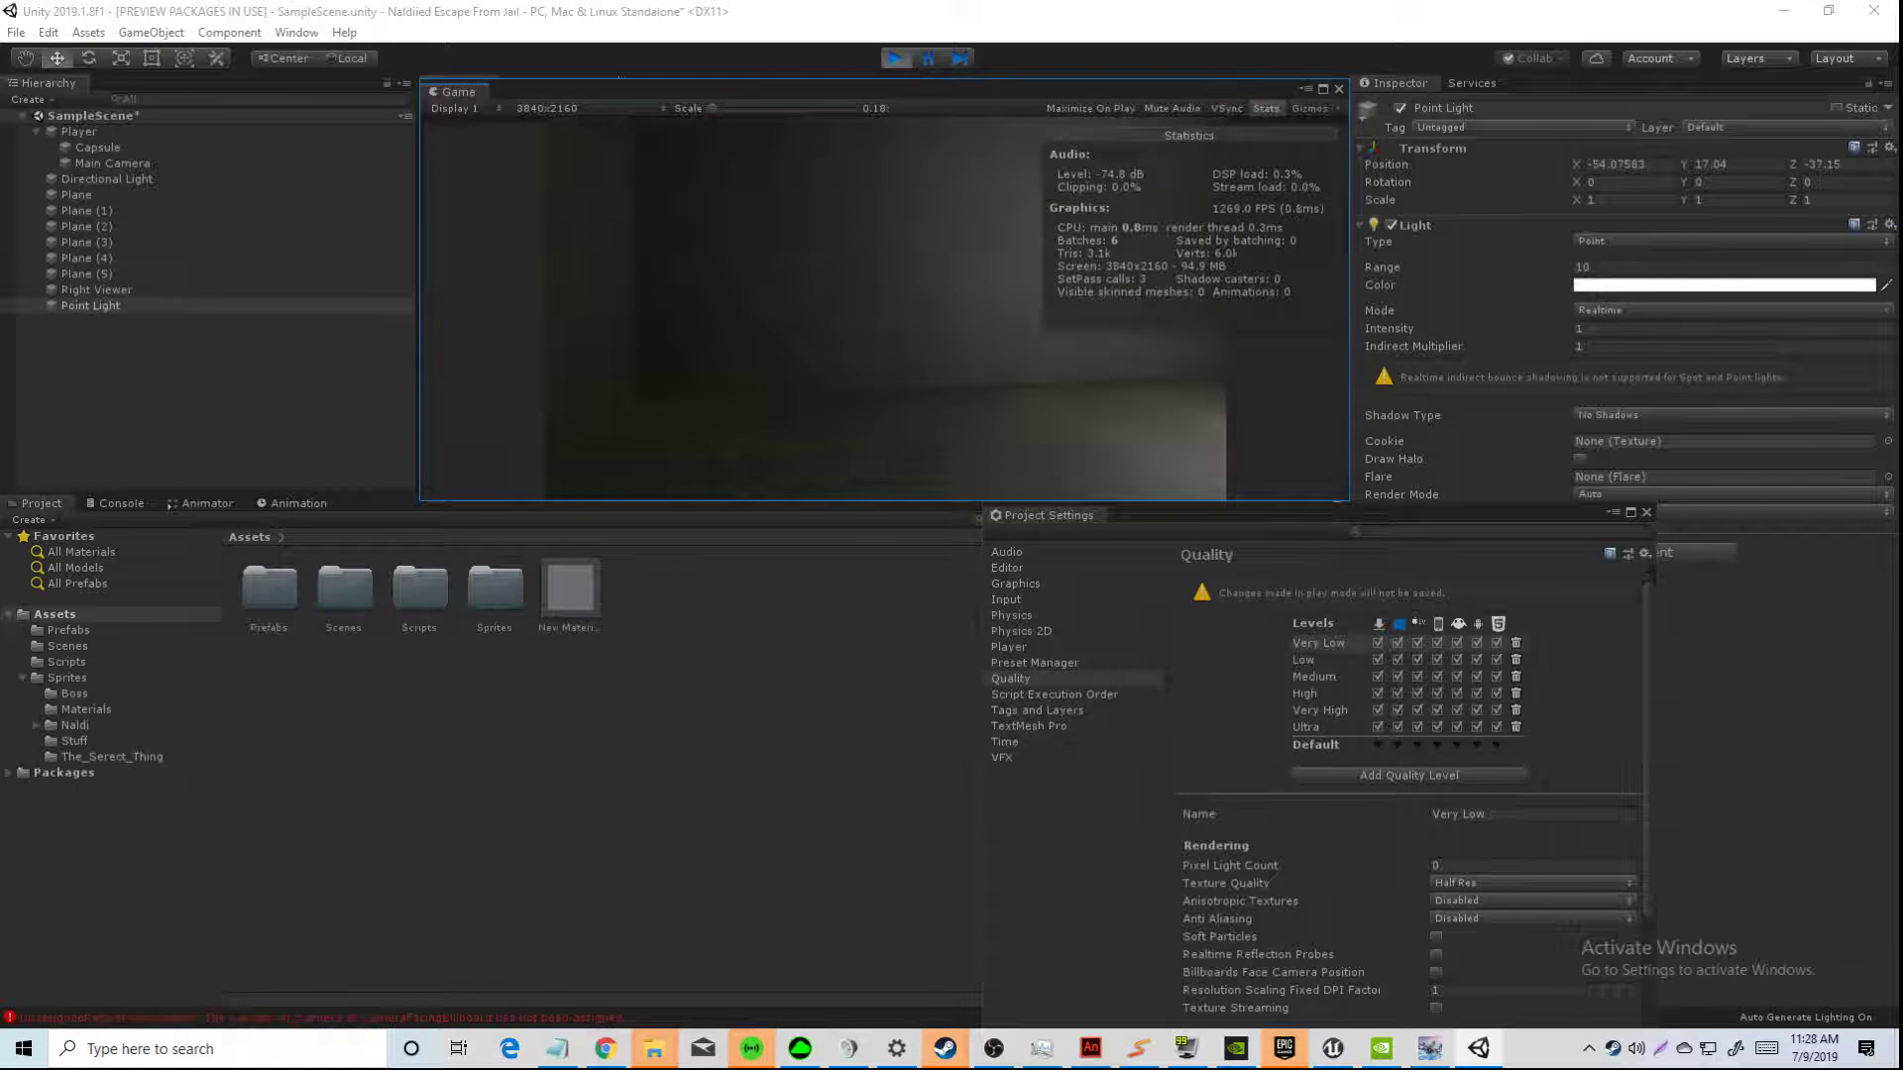
key("s")
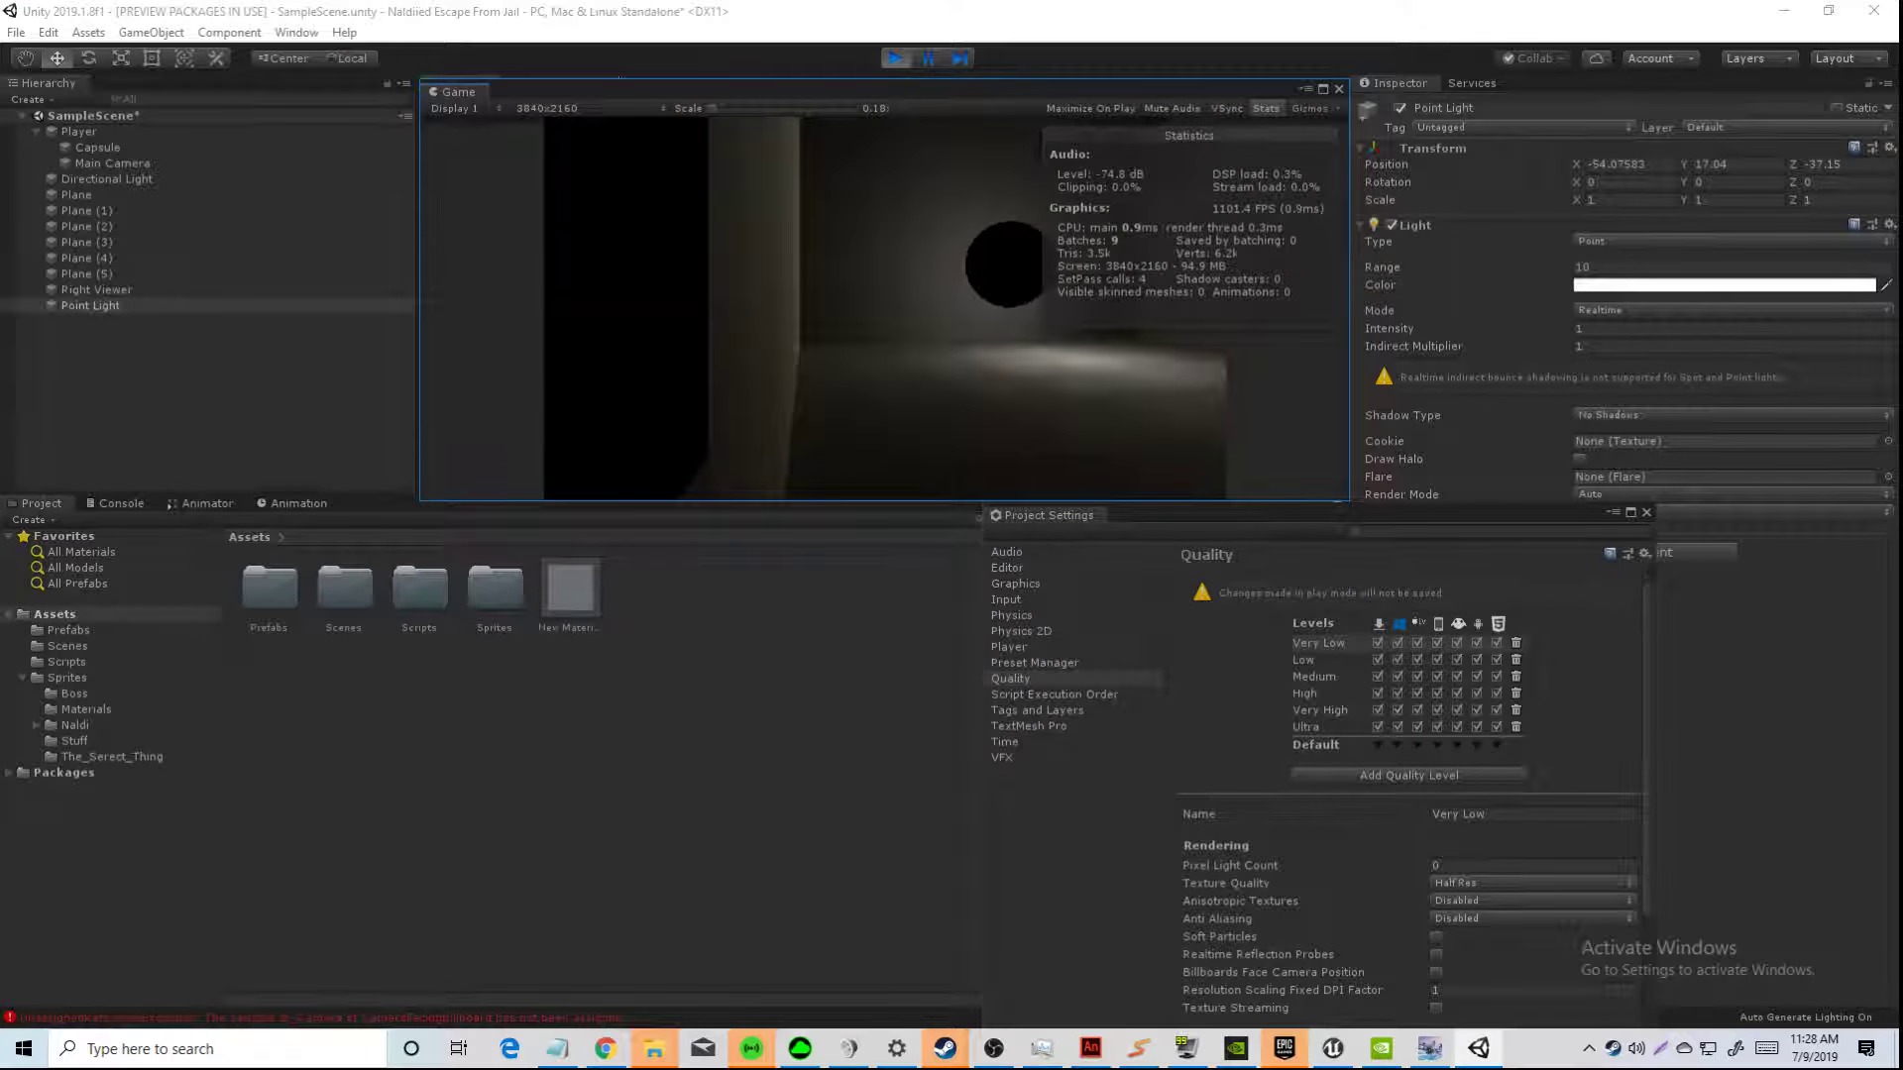
left_click_drag(459, 91, 773, 462)
left_click_drag(667, 437, 735, 170)
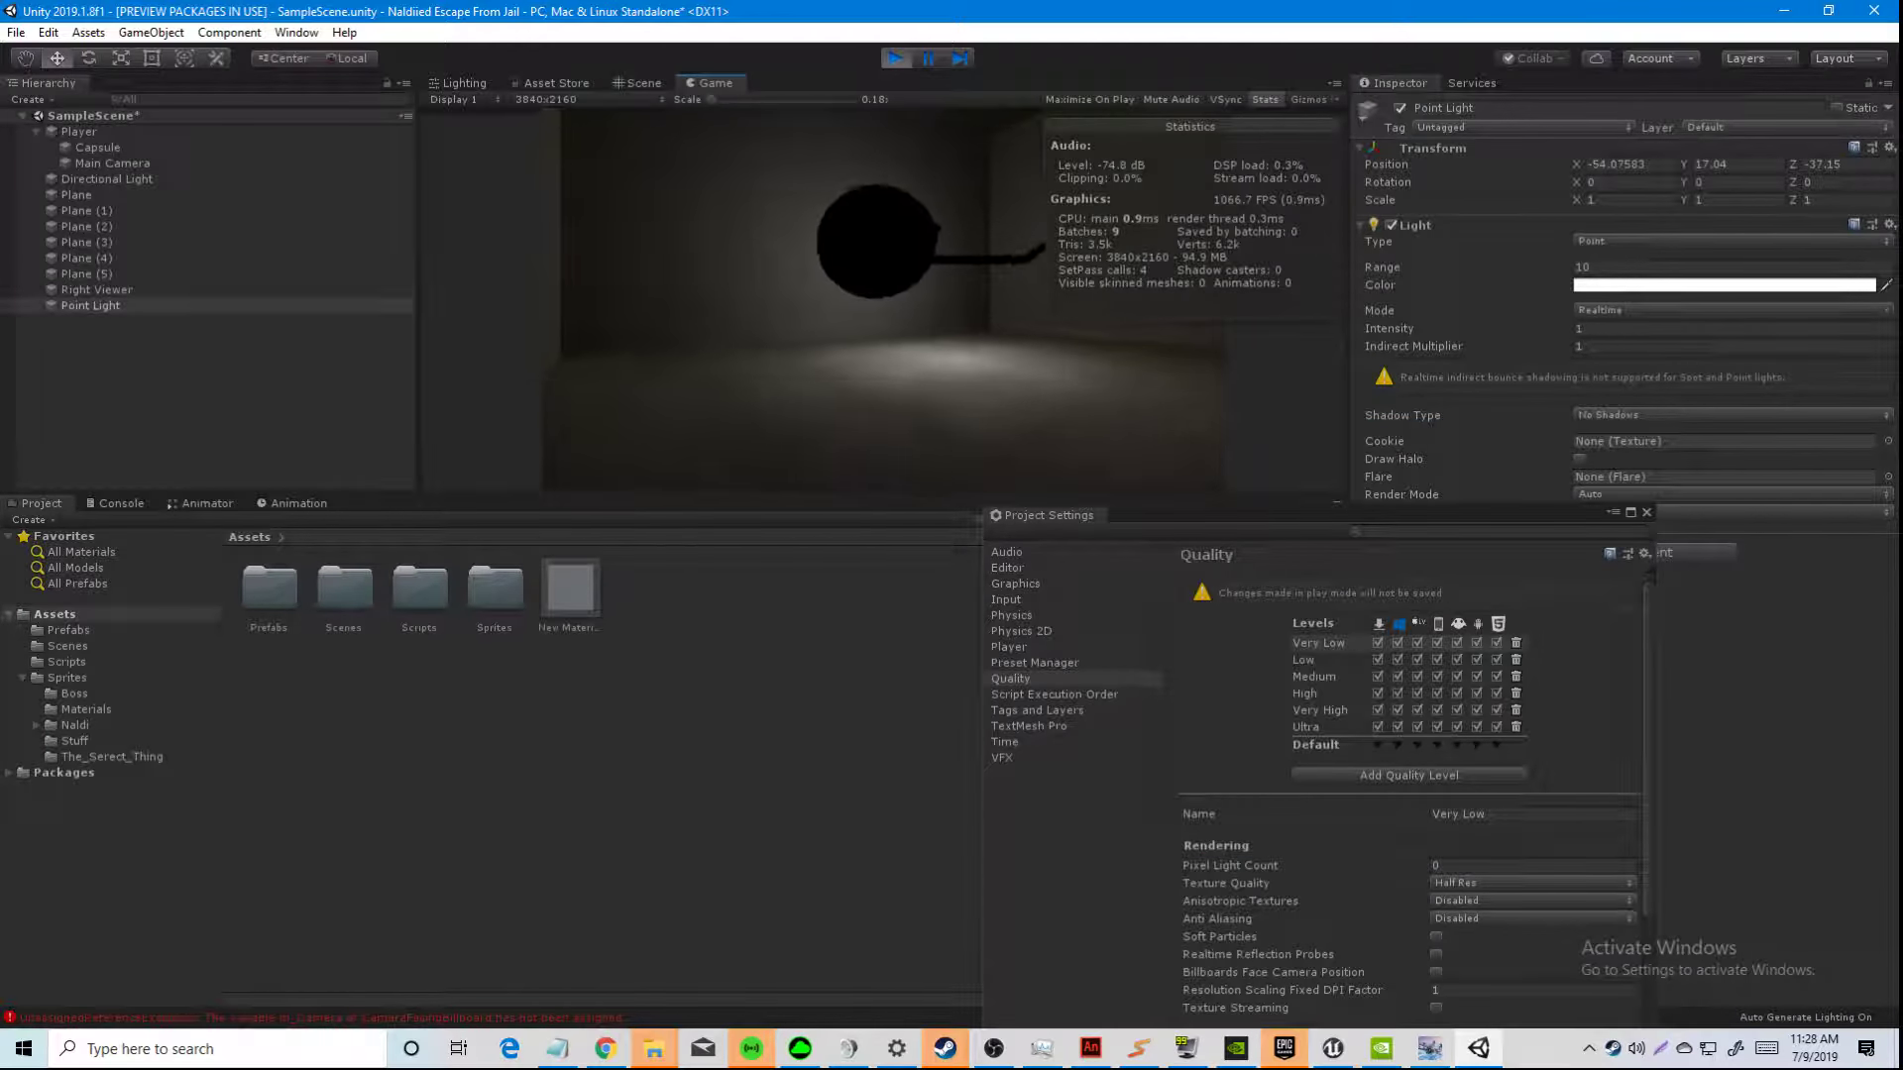
key("Escape")
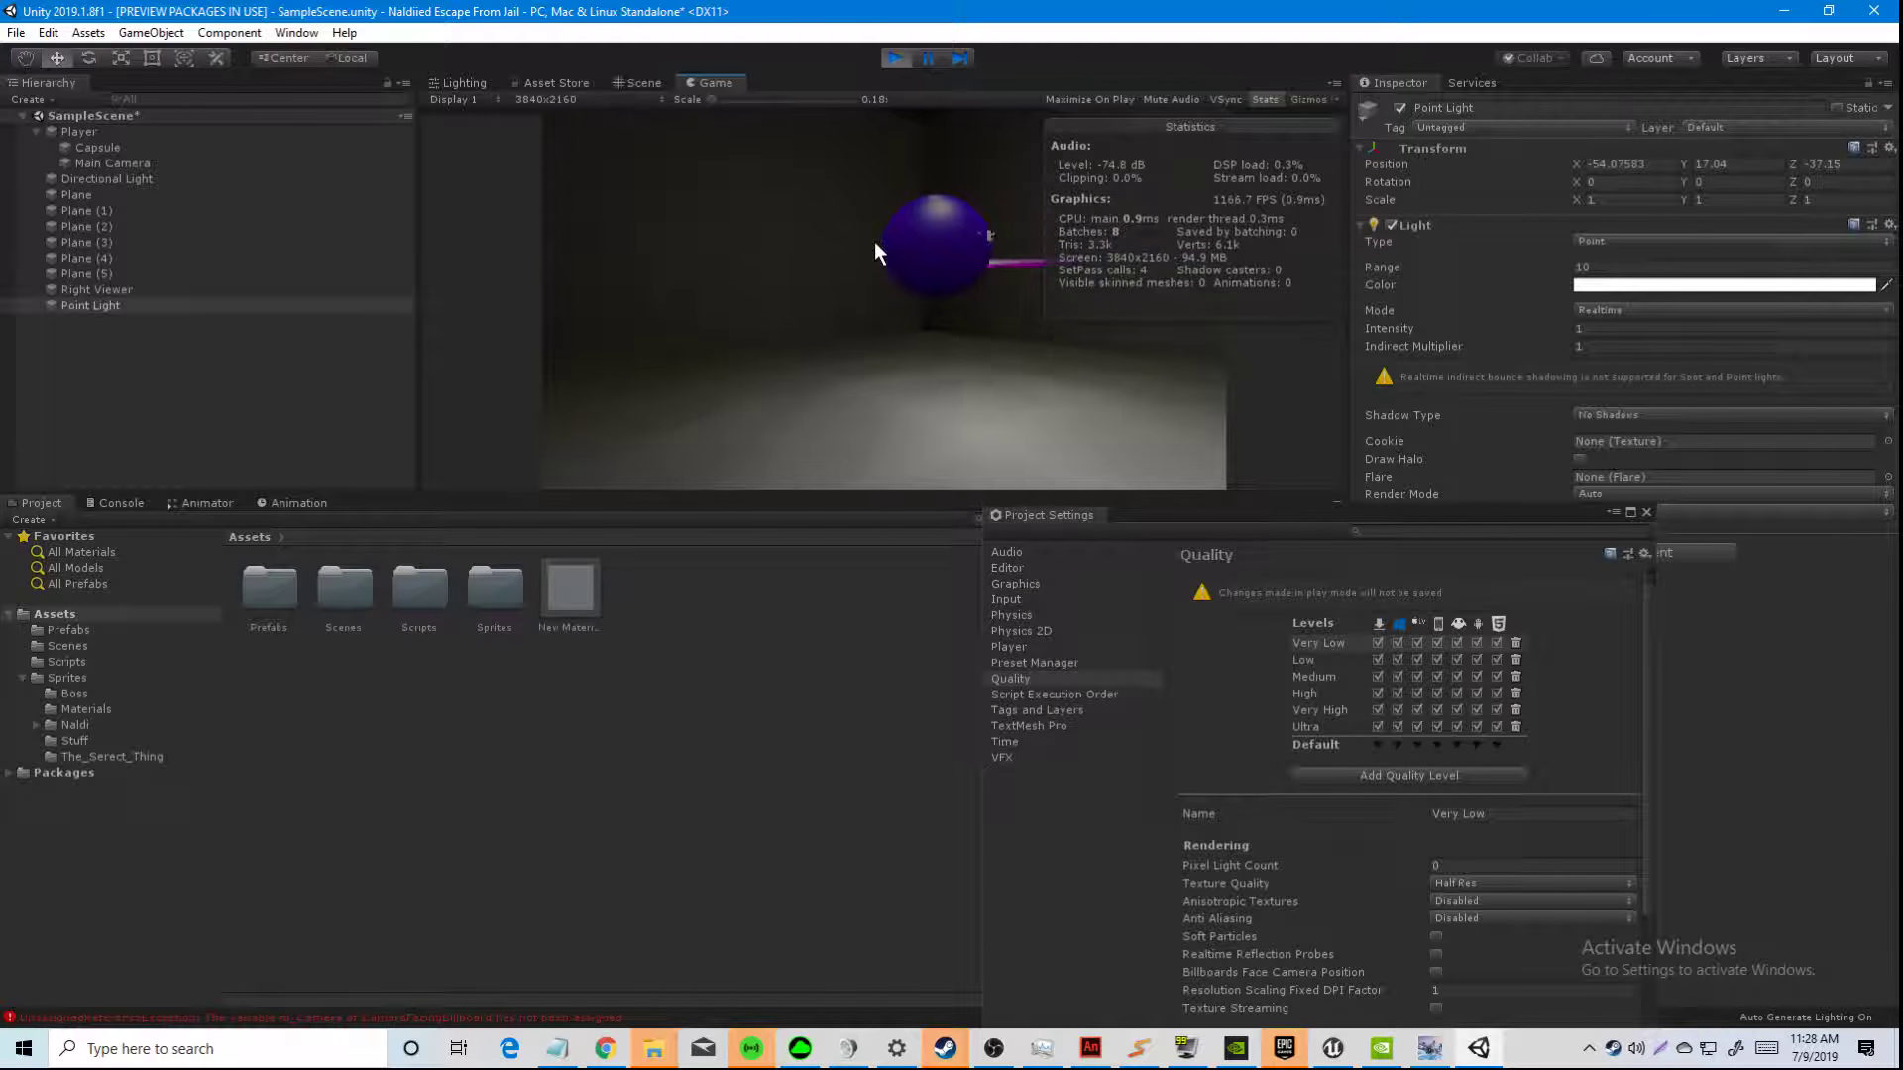
Step: Maximize the Game view and move the Project Settings window out of the way
right_click(713, 81)
left_click(758, 160)
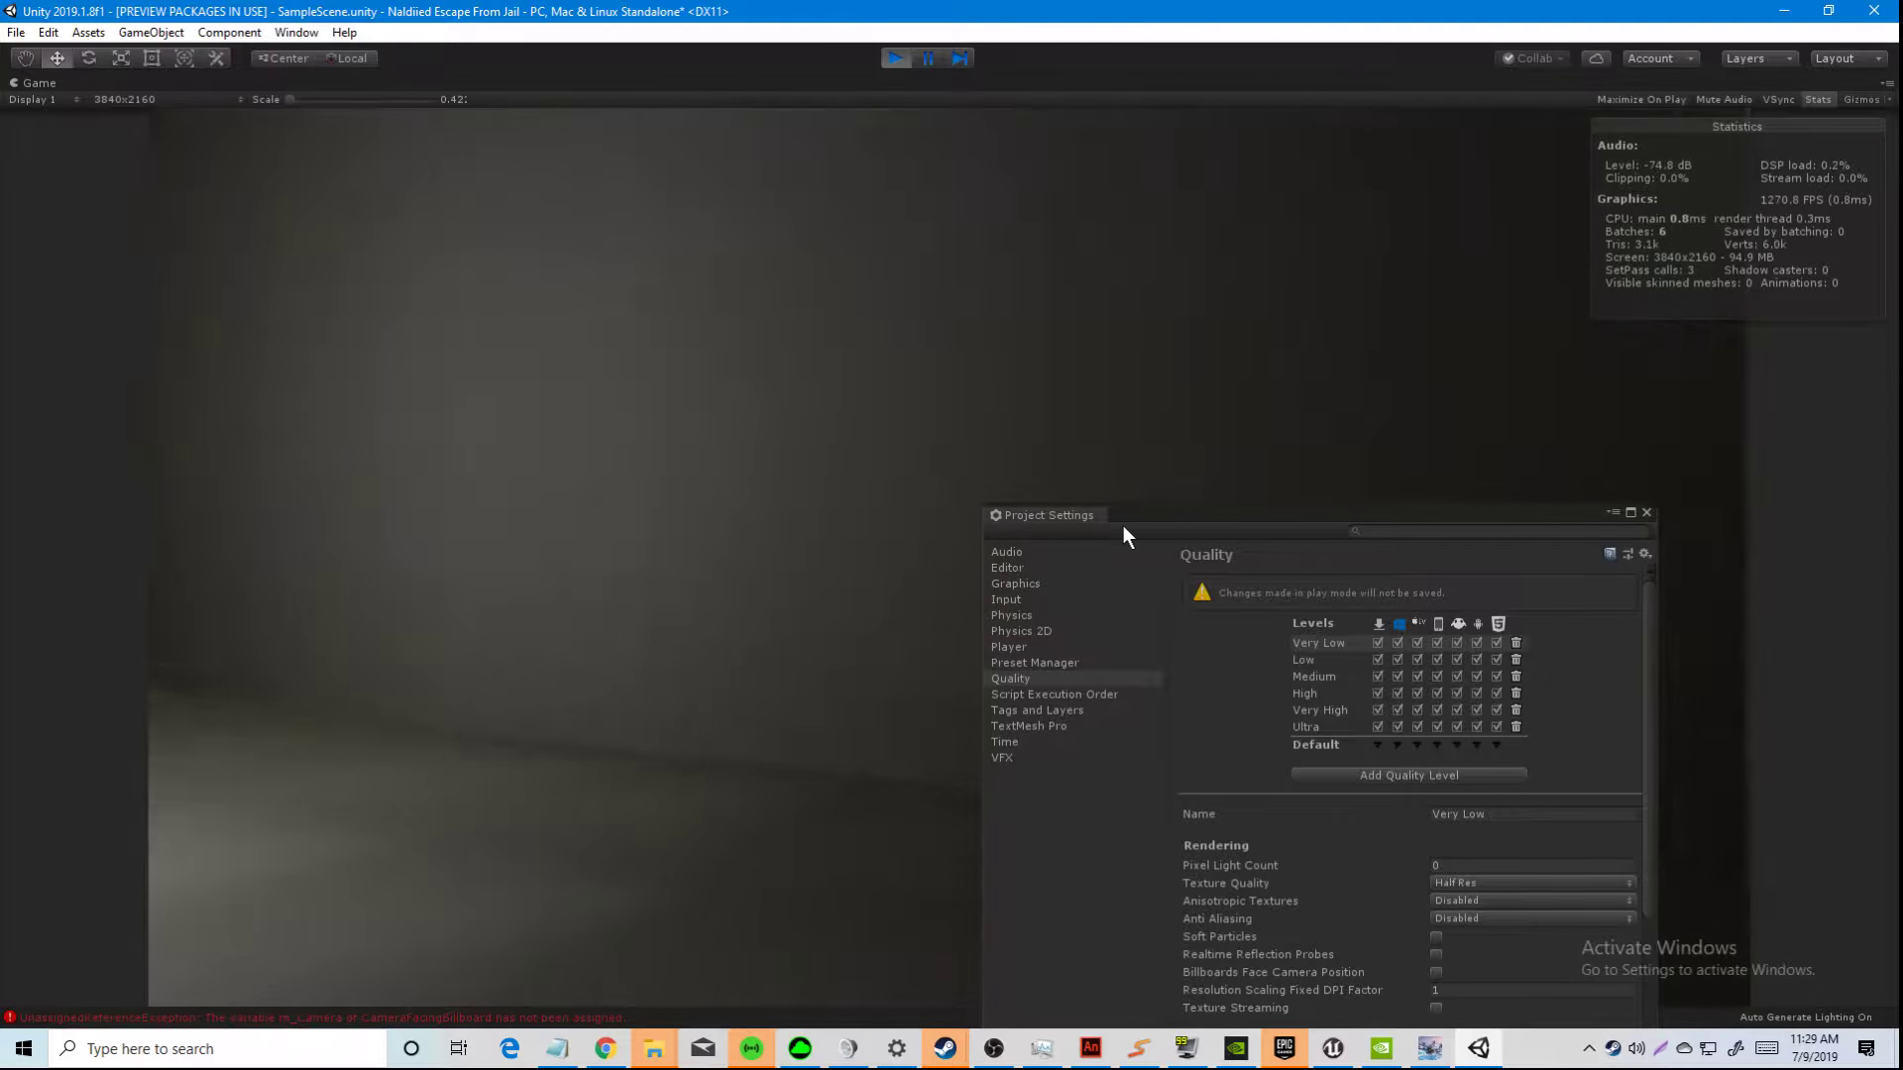
left_click_drag(1122, 523, 1491, 422)
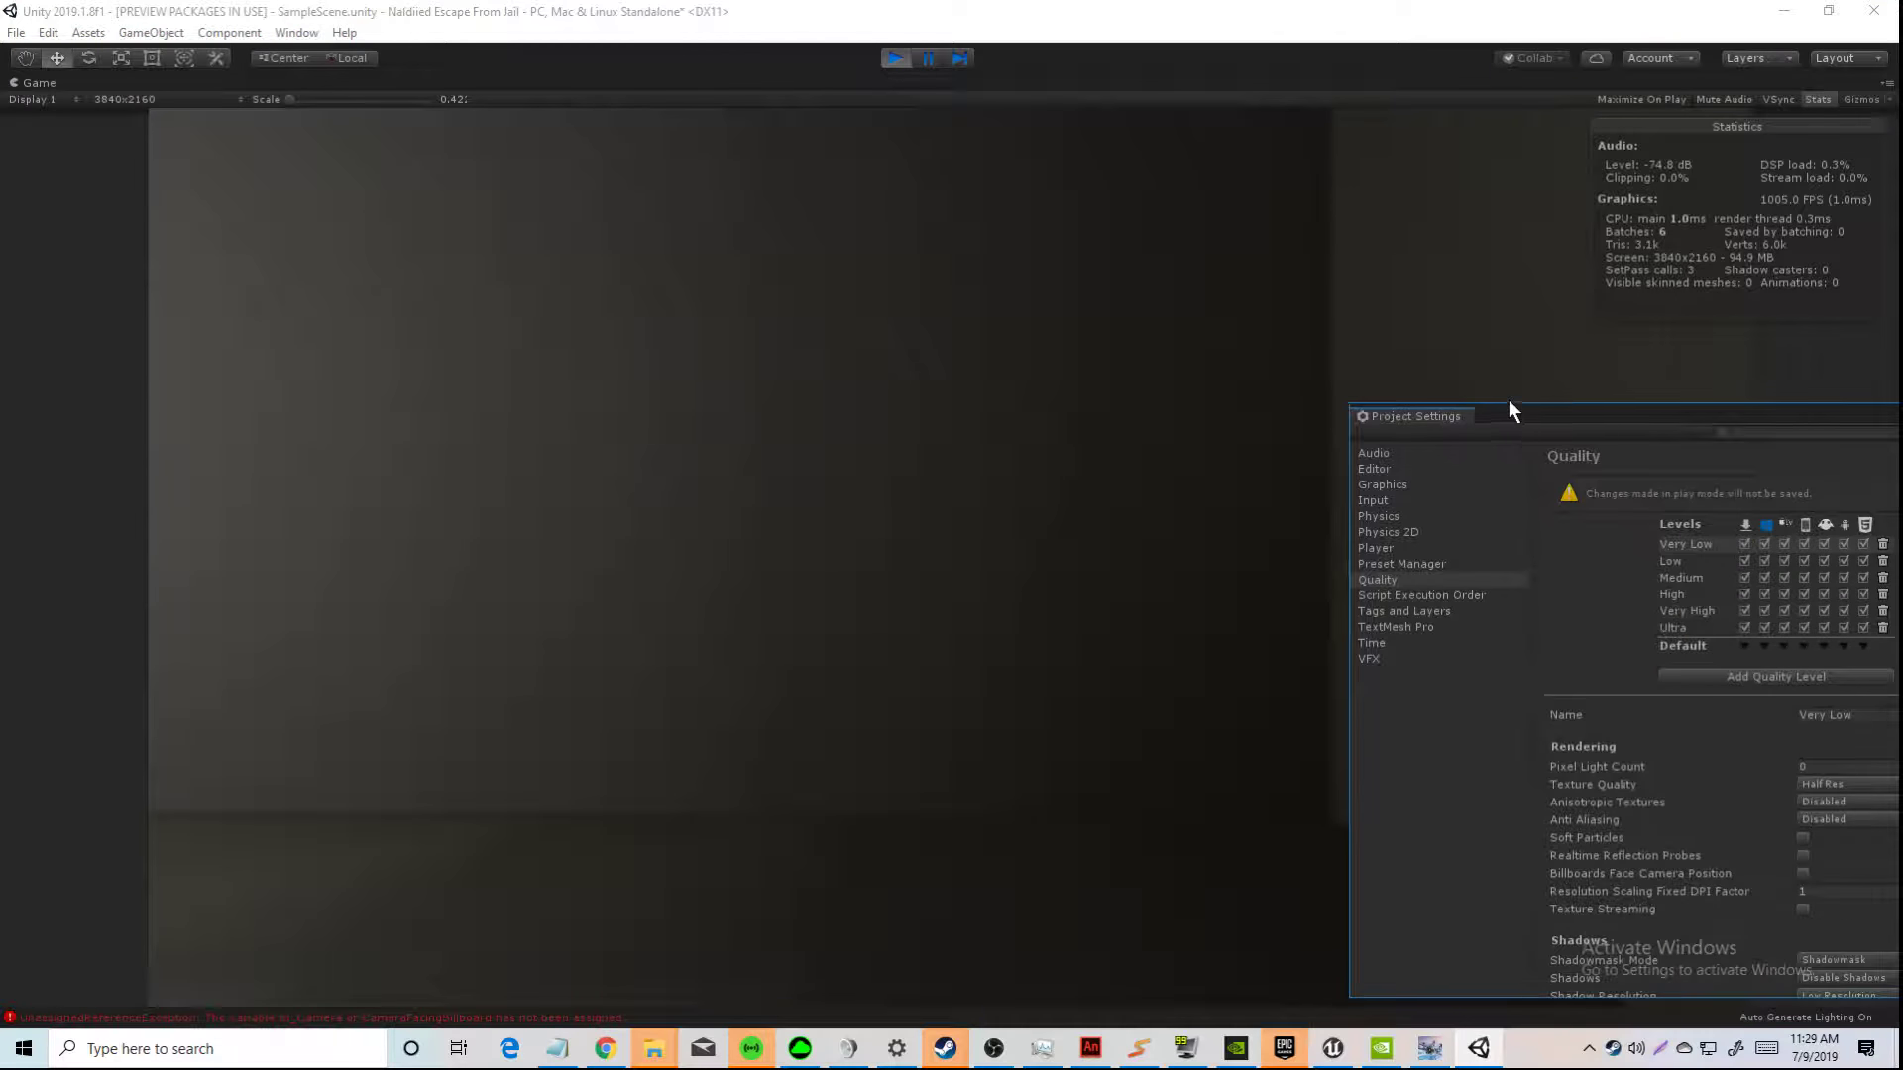
Step: Switch to the Chrome browser, view the YouTube video "Creating Prelude of the Chambered" at about 1:08, and return to the Unity game
key("super")
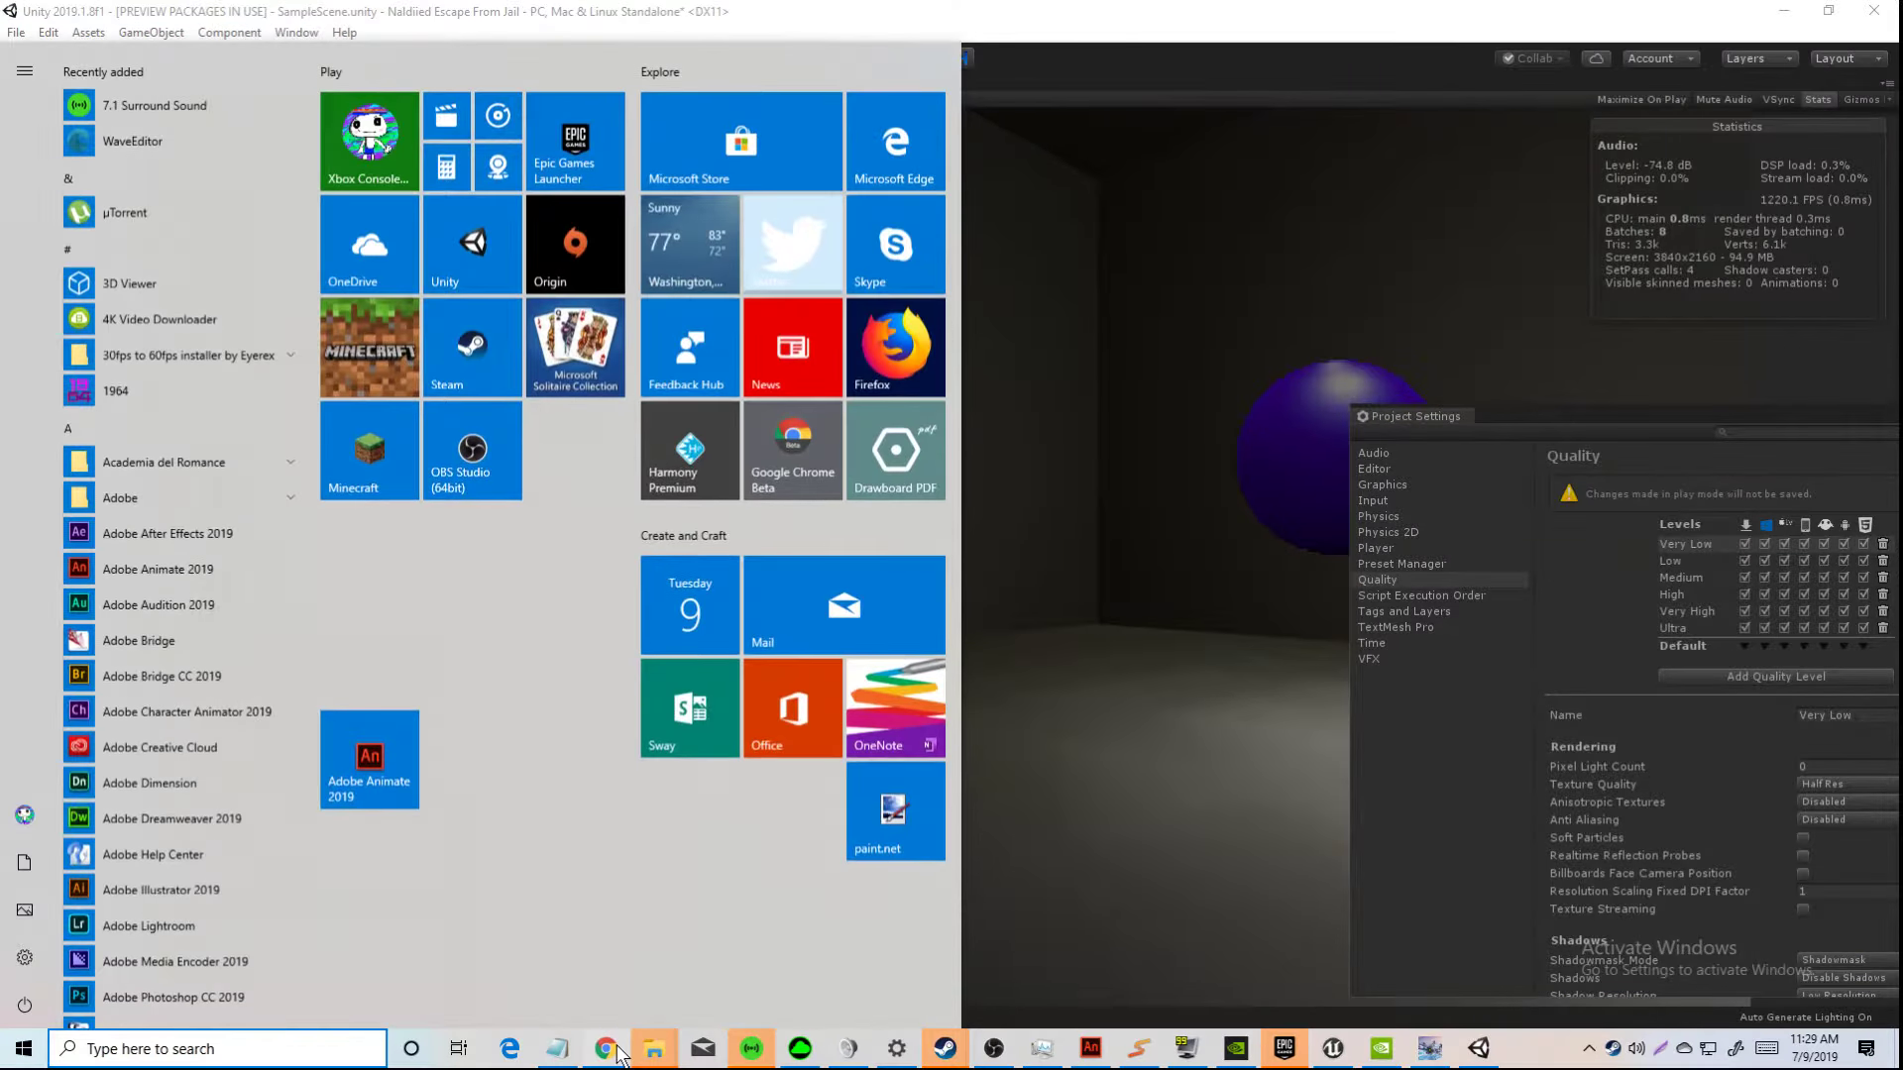
left_click(605, 1047)
right_click(752, 638)
left_click(659, 878)
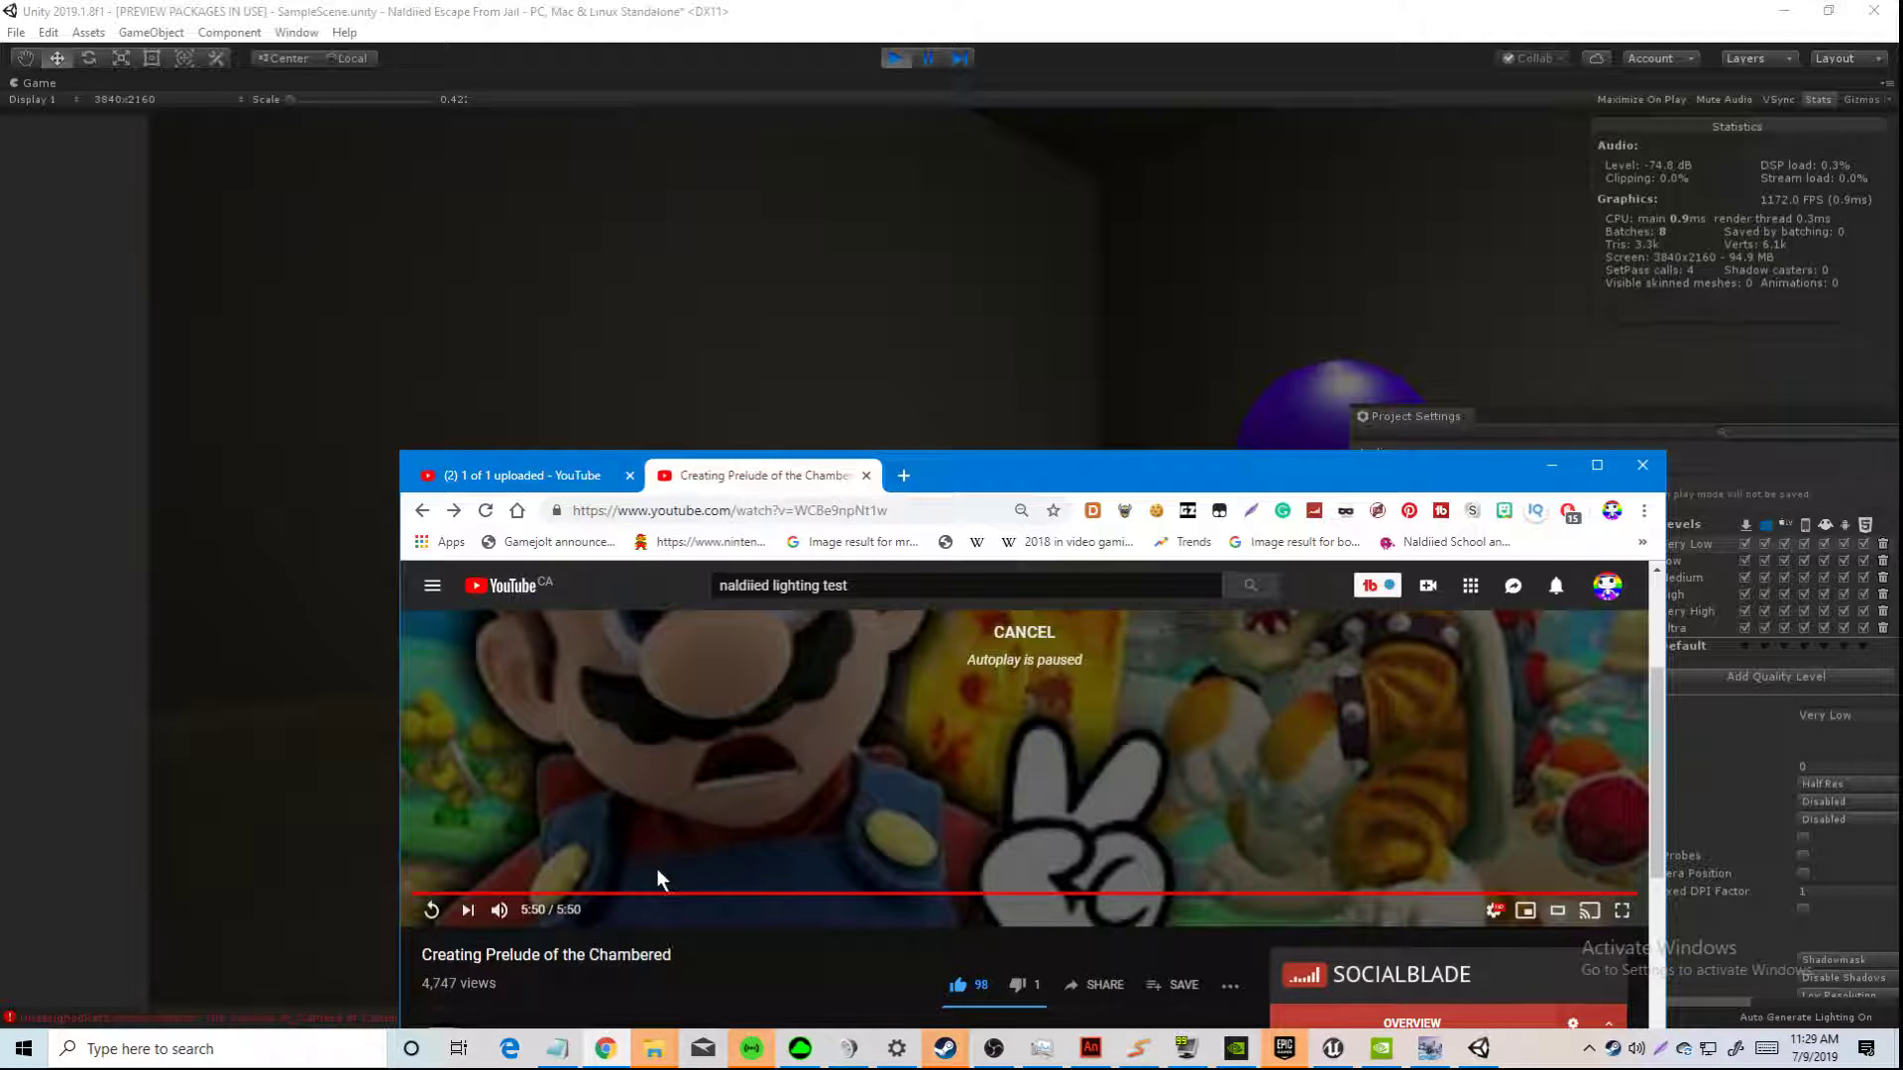
left_click(763, 890)
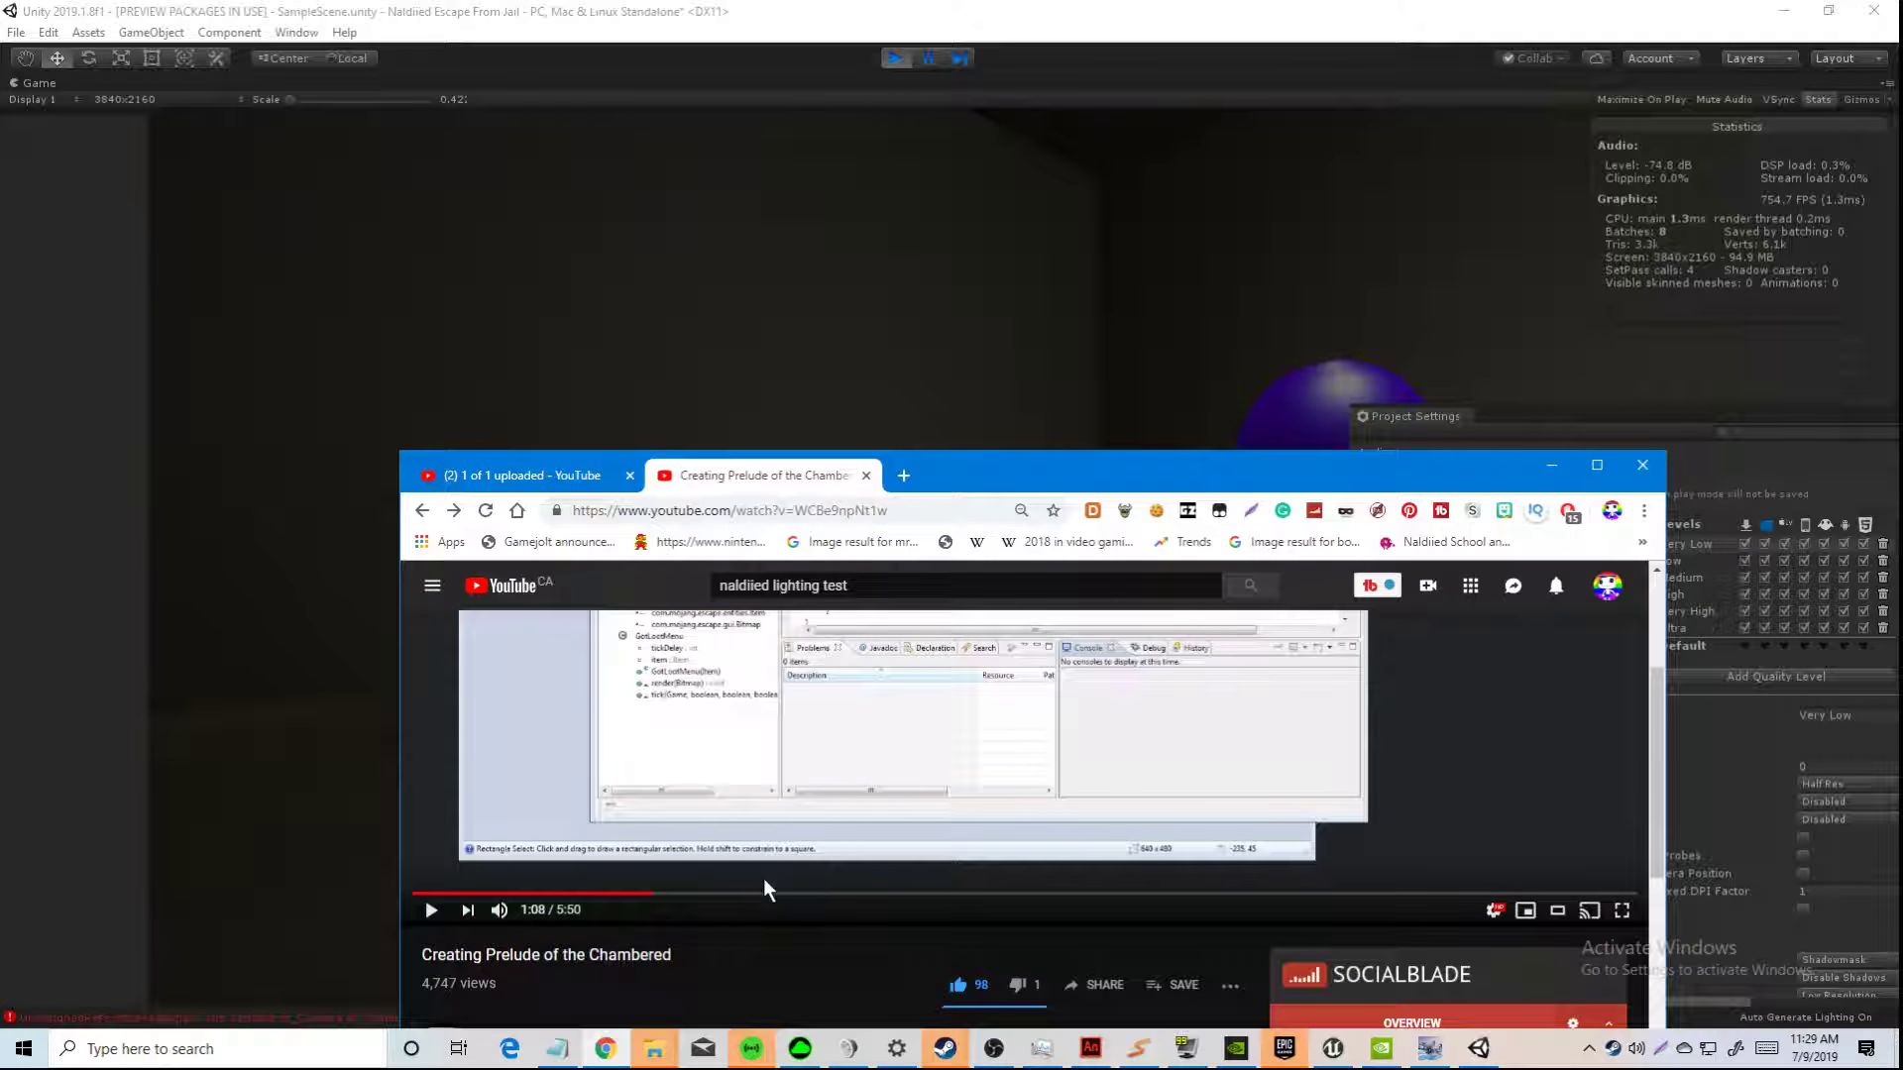
left_click(846, 297)
key("super")
left_click(1088, 461)
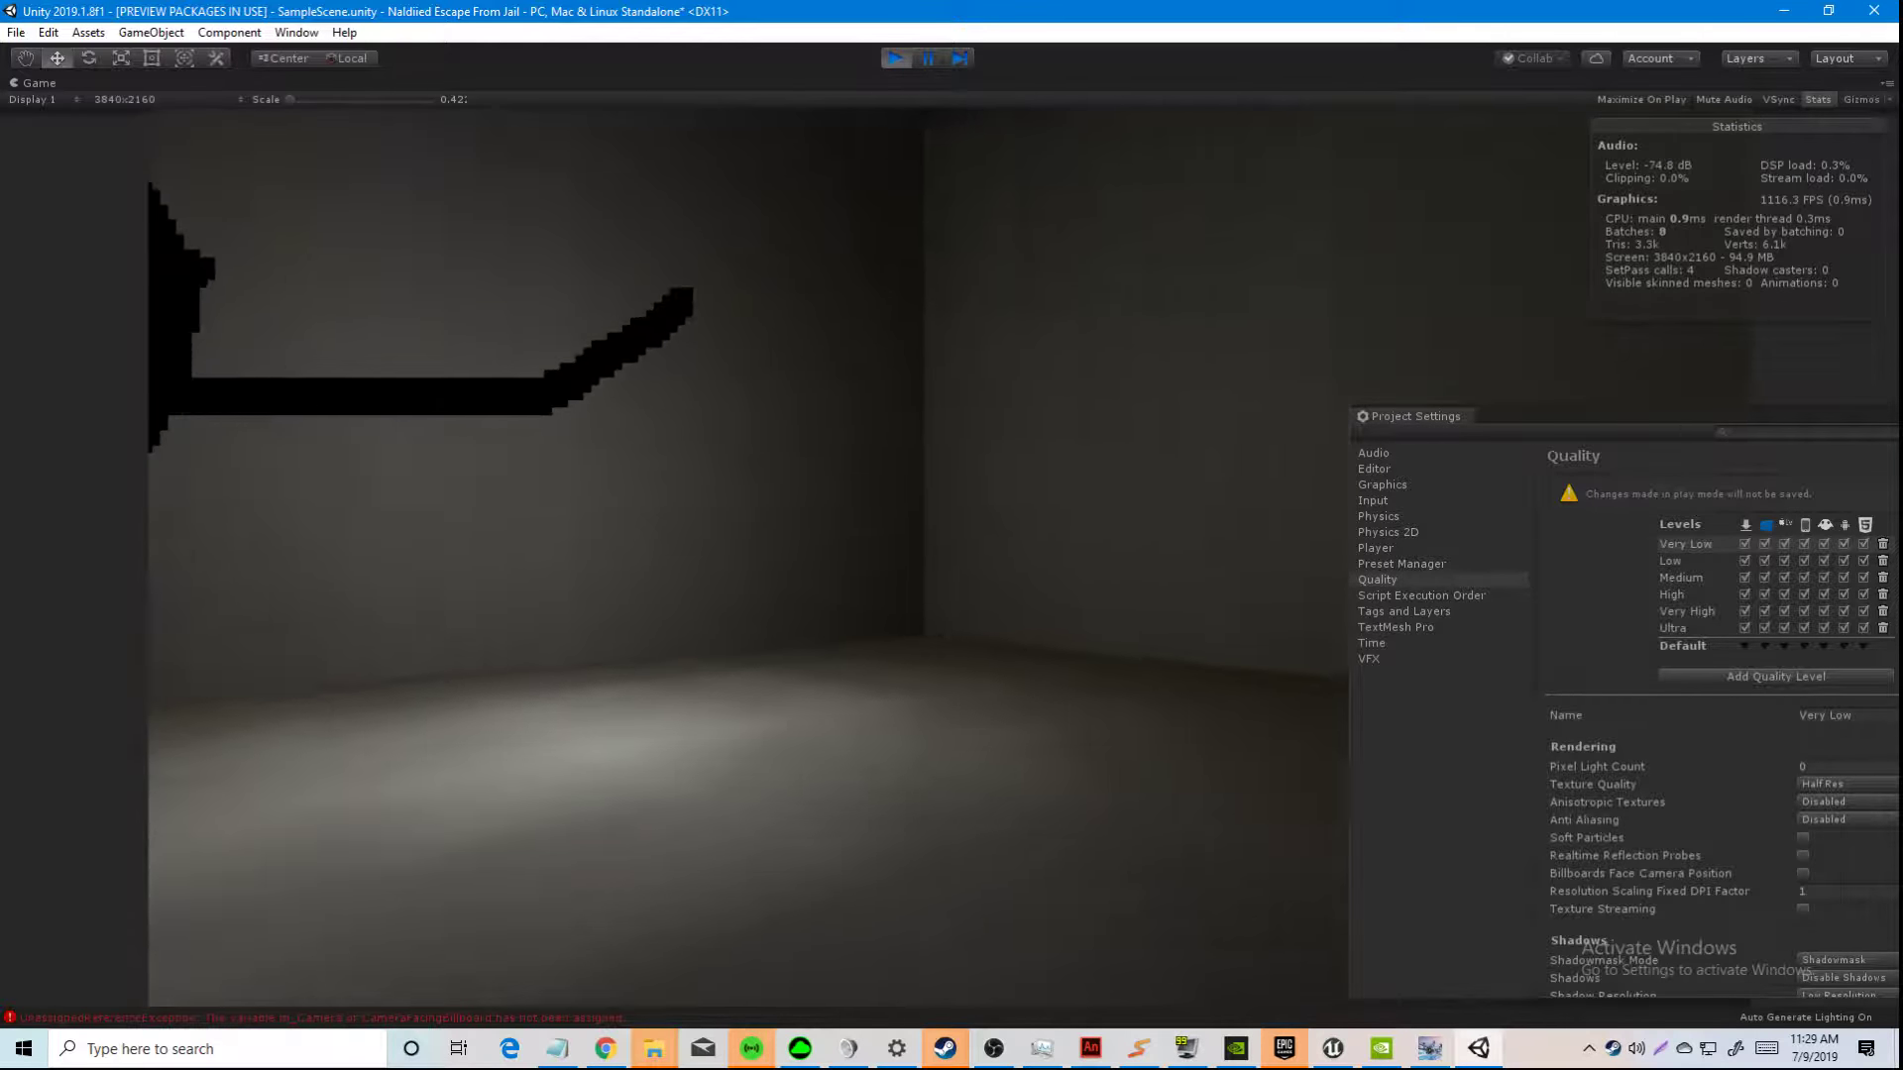
Step: Switch to the already open Notepad window
key("super")
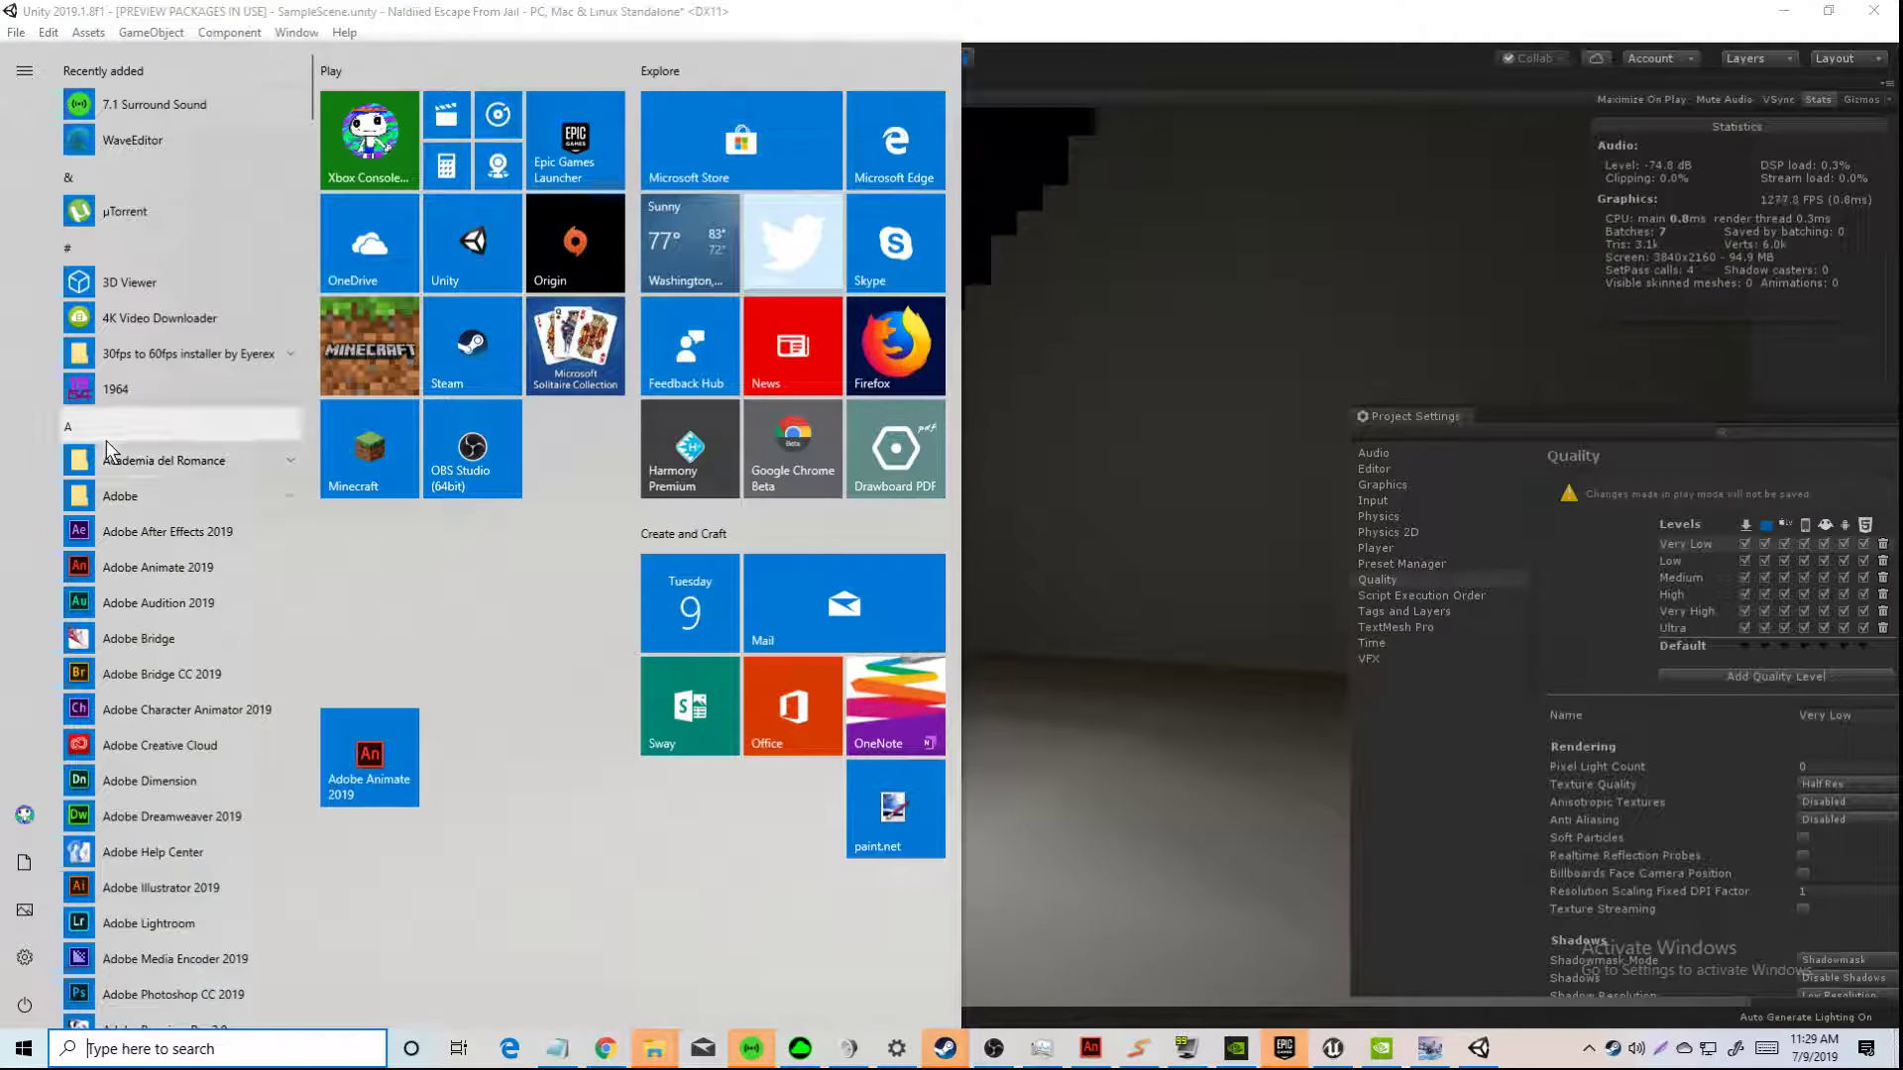
left_click(105, 436)
left_click(109, 559)
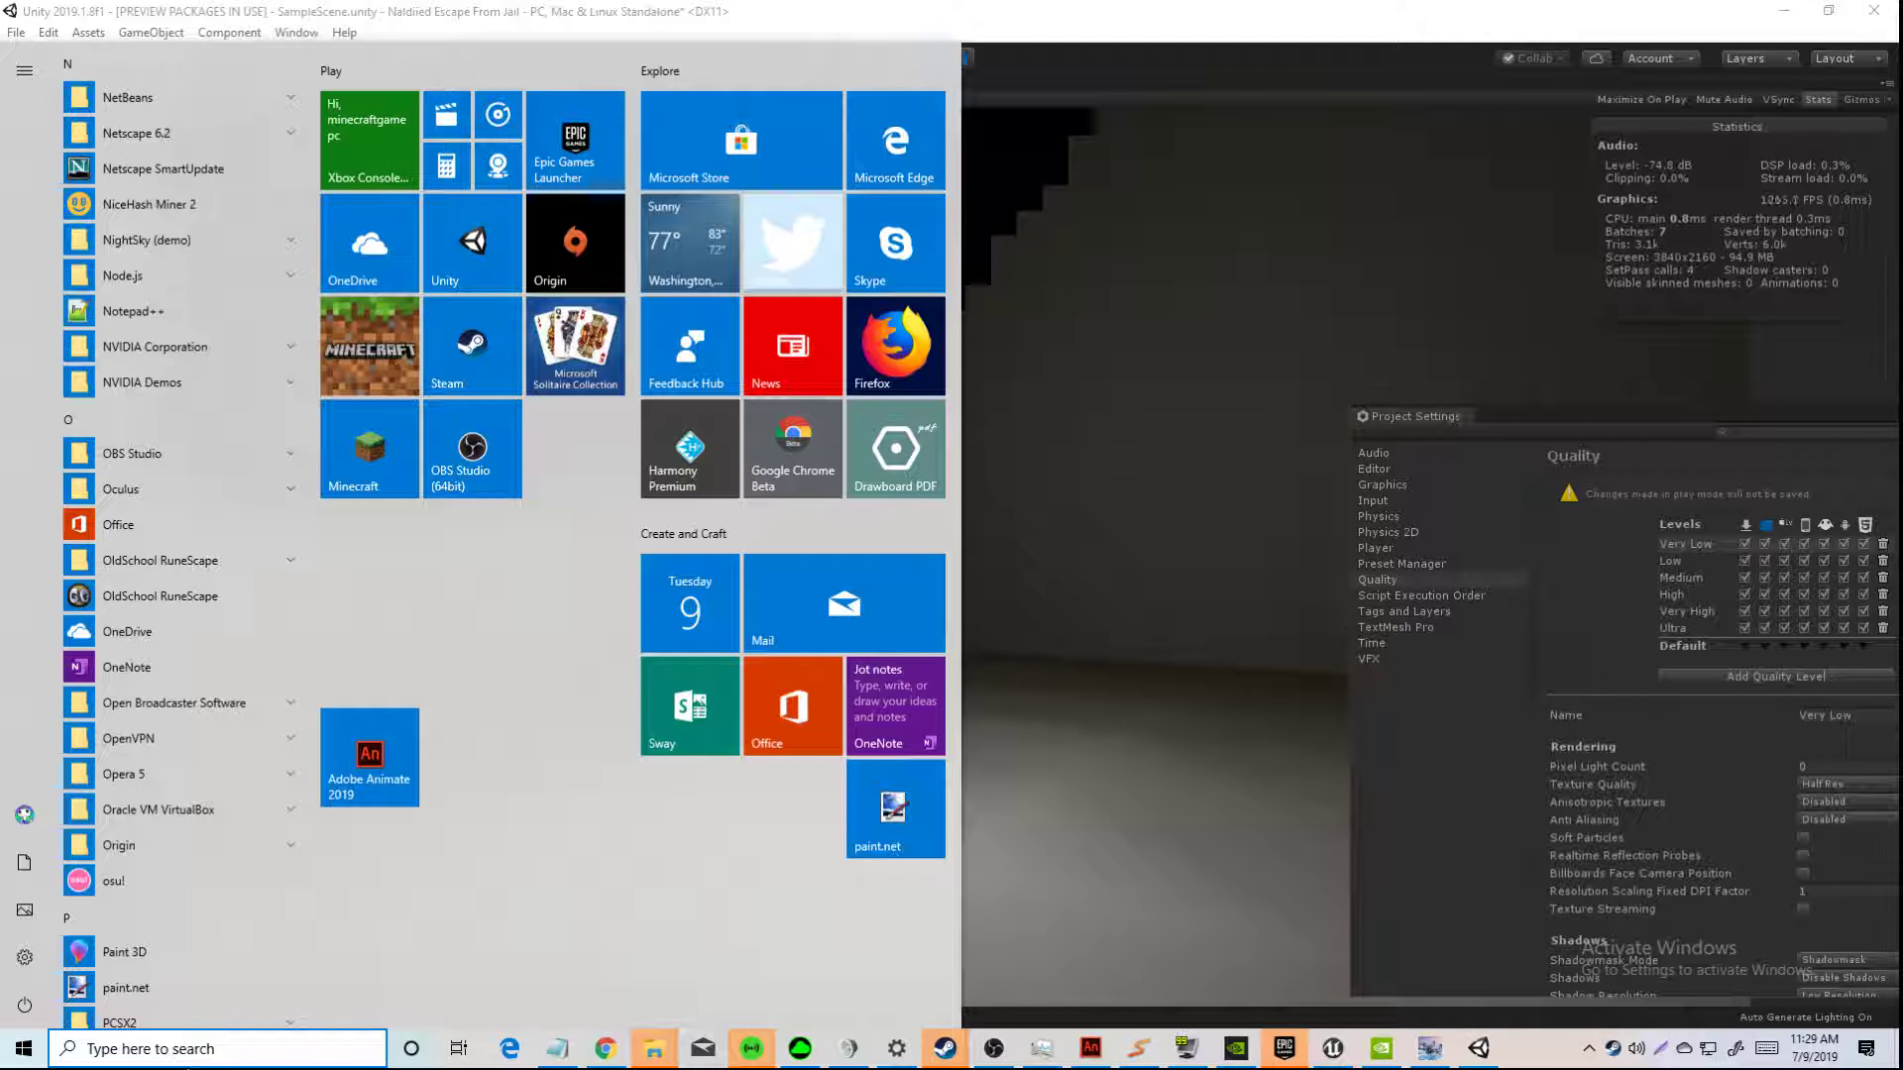
left_click(556, 1050)
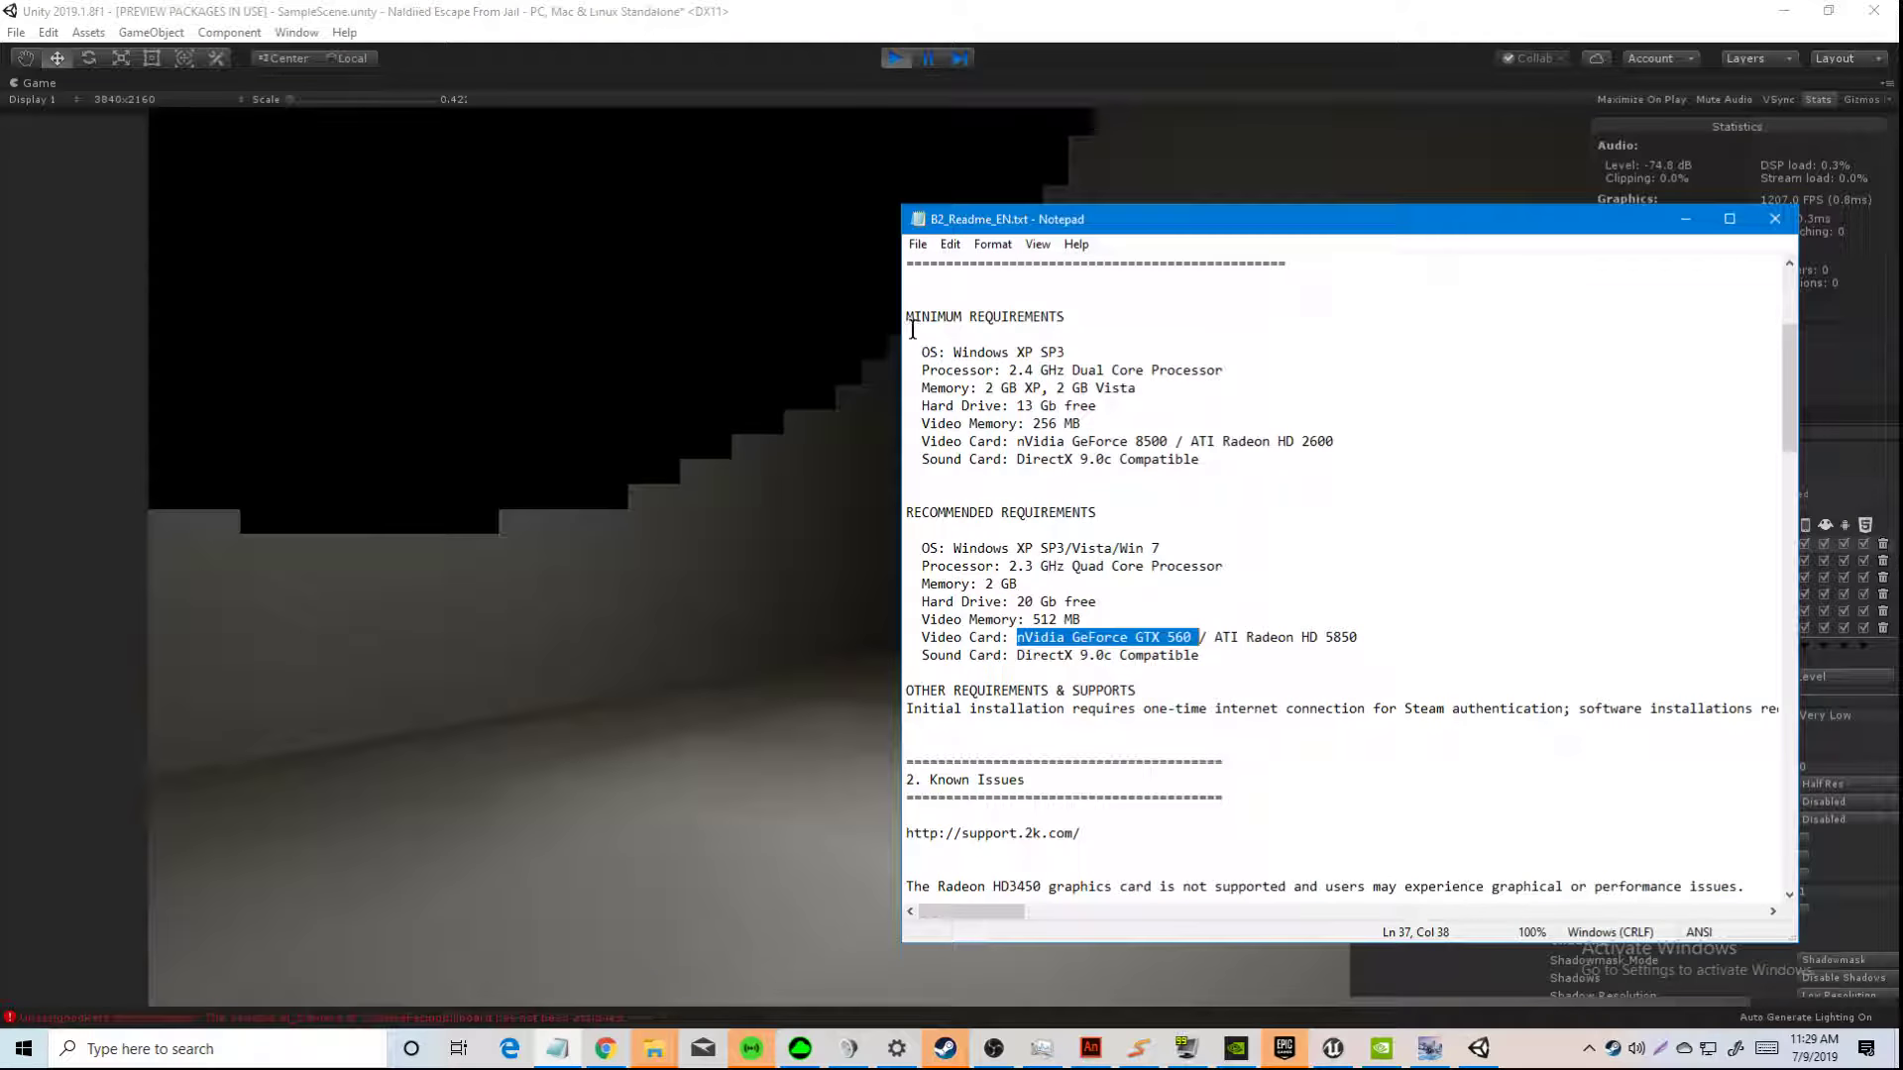
left_click(919, 246)
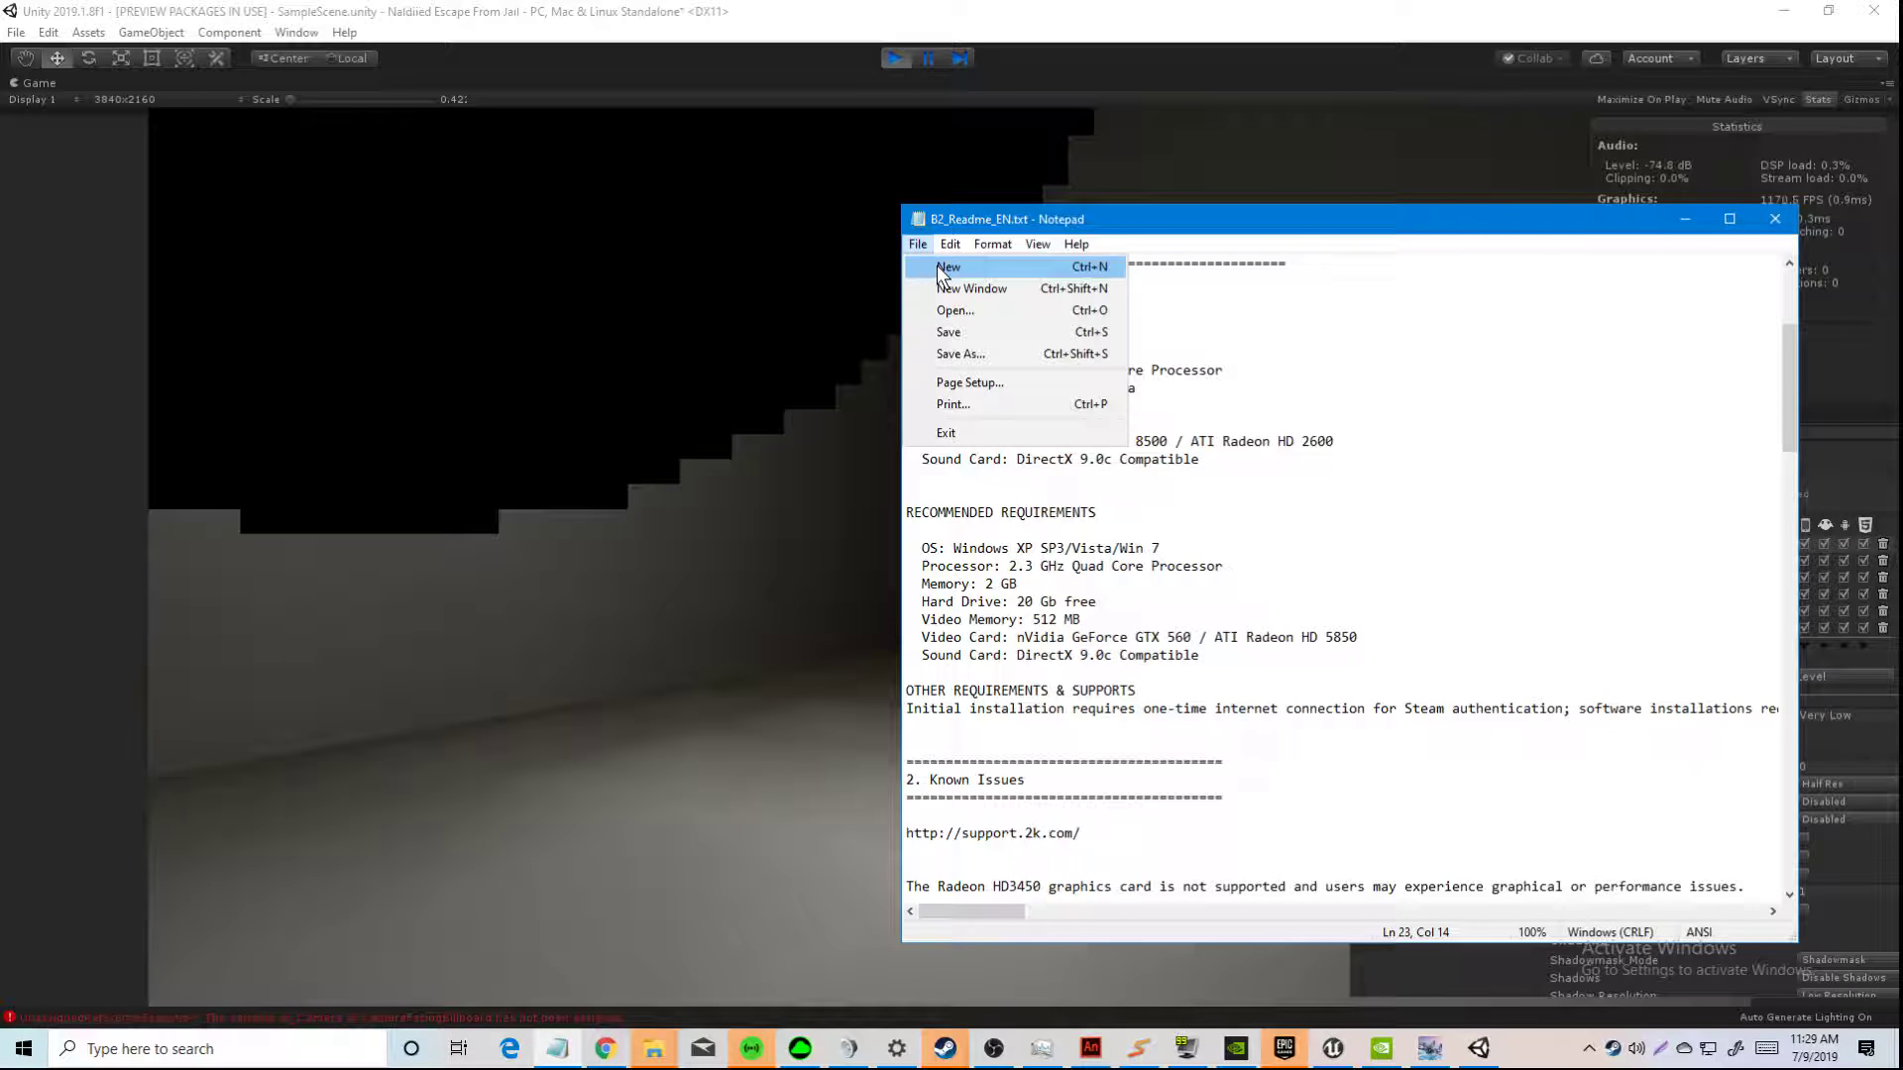
left_click(952, 355)
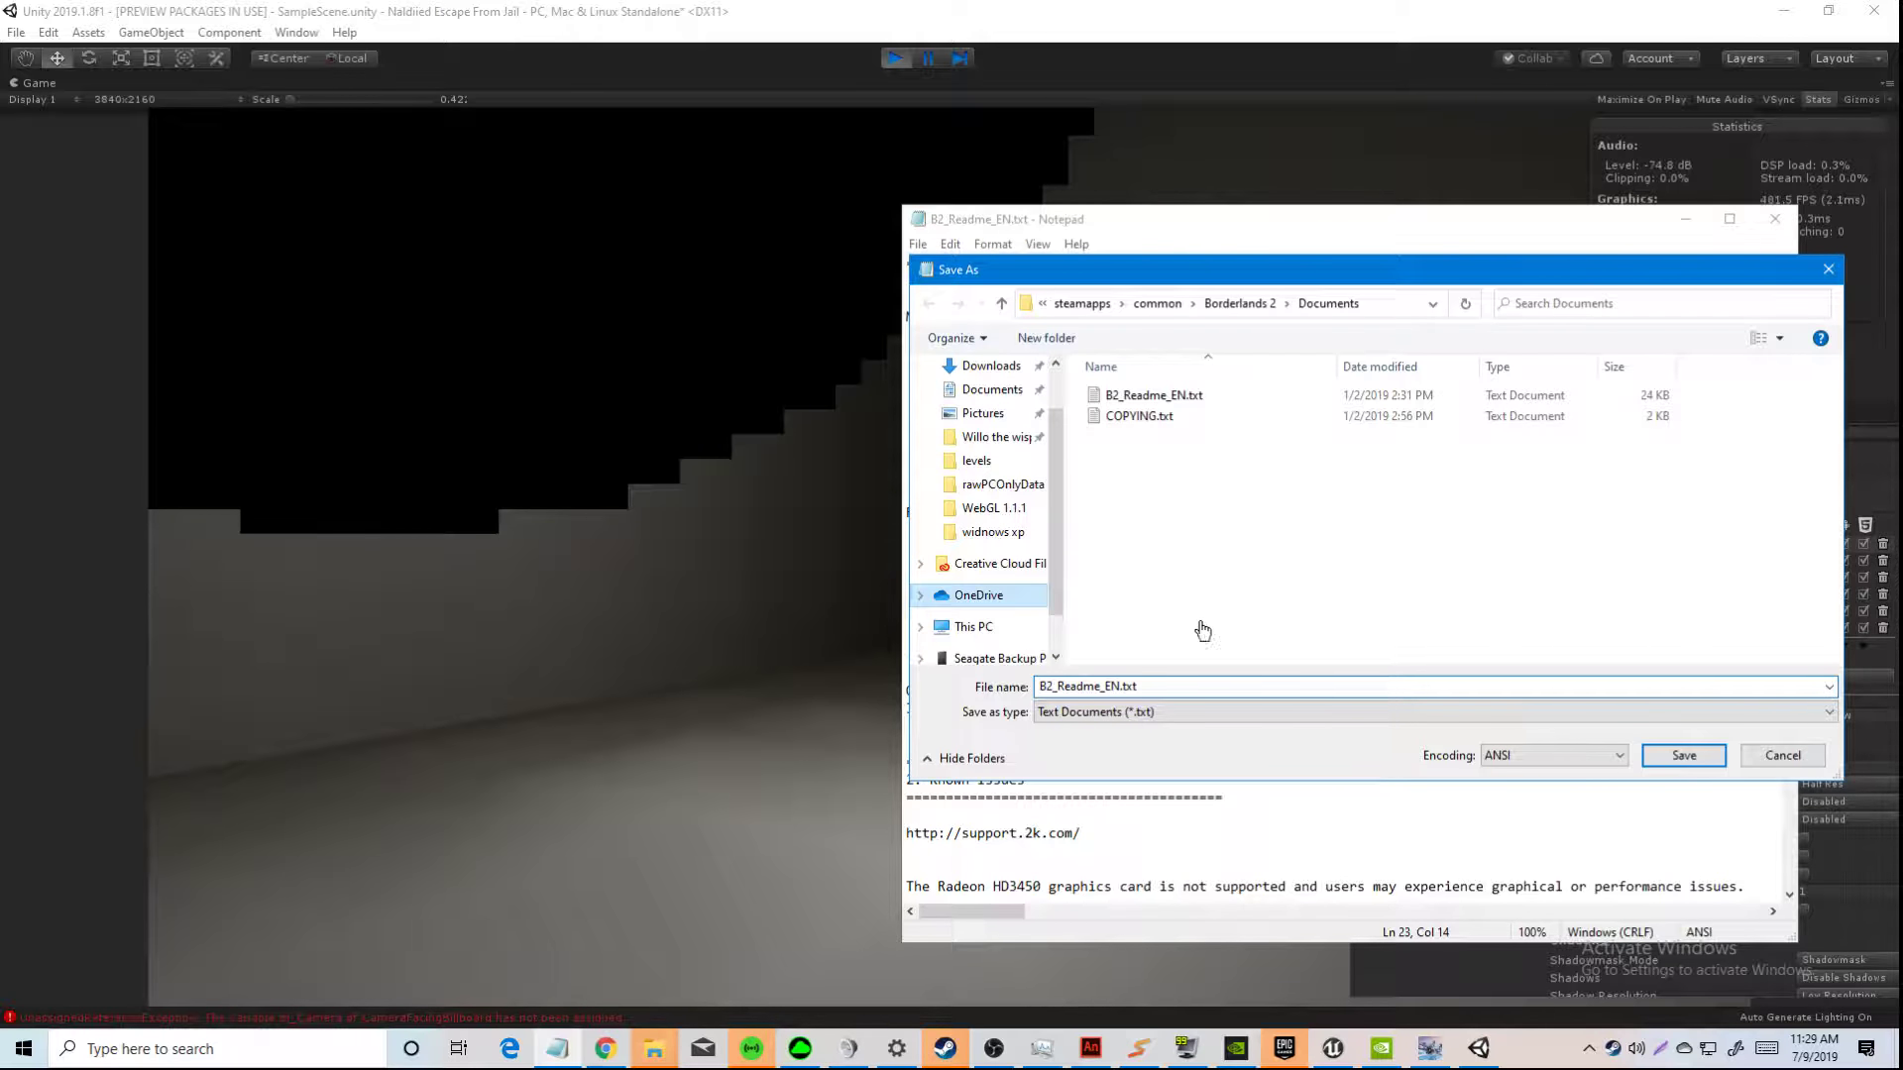
left_click(1684, 755)
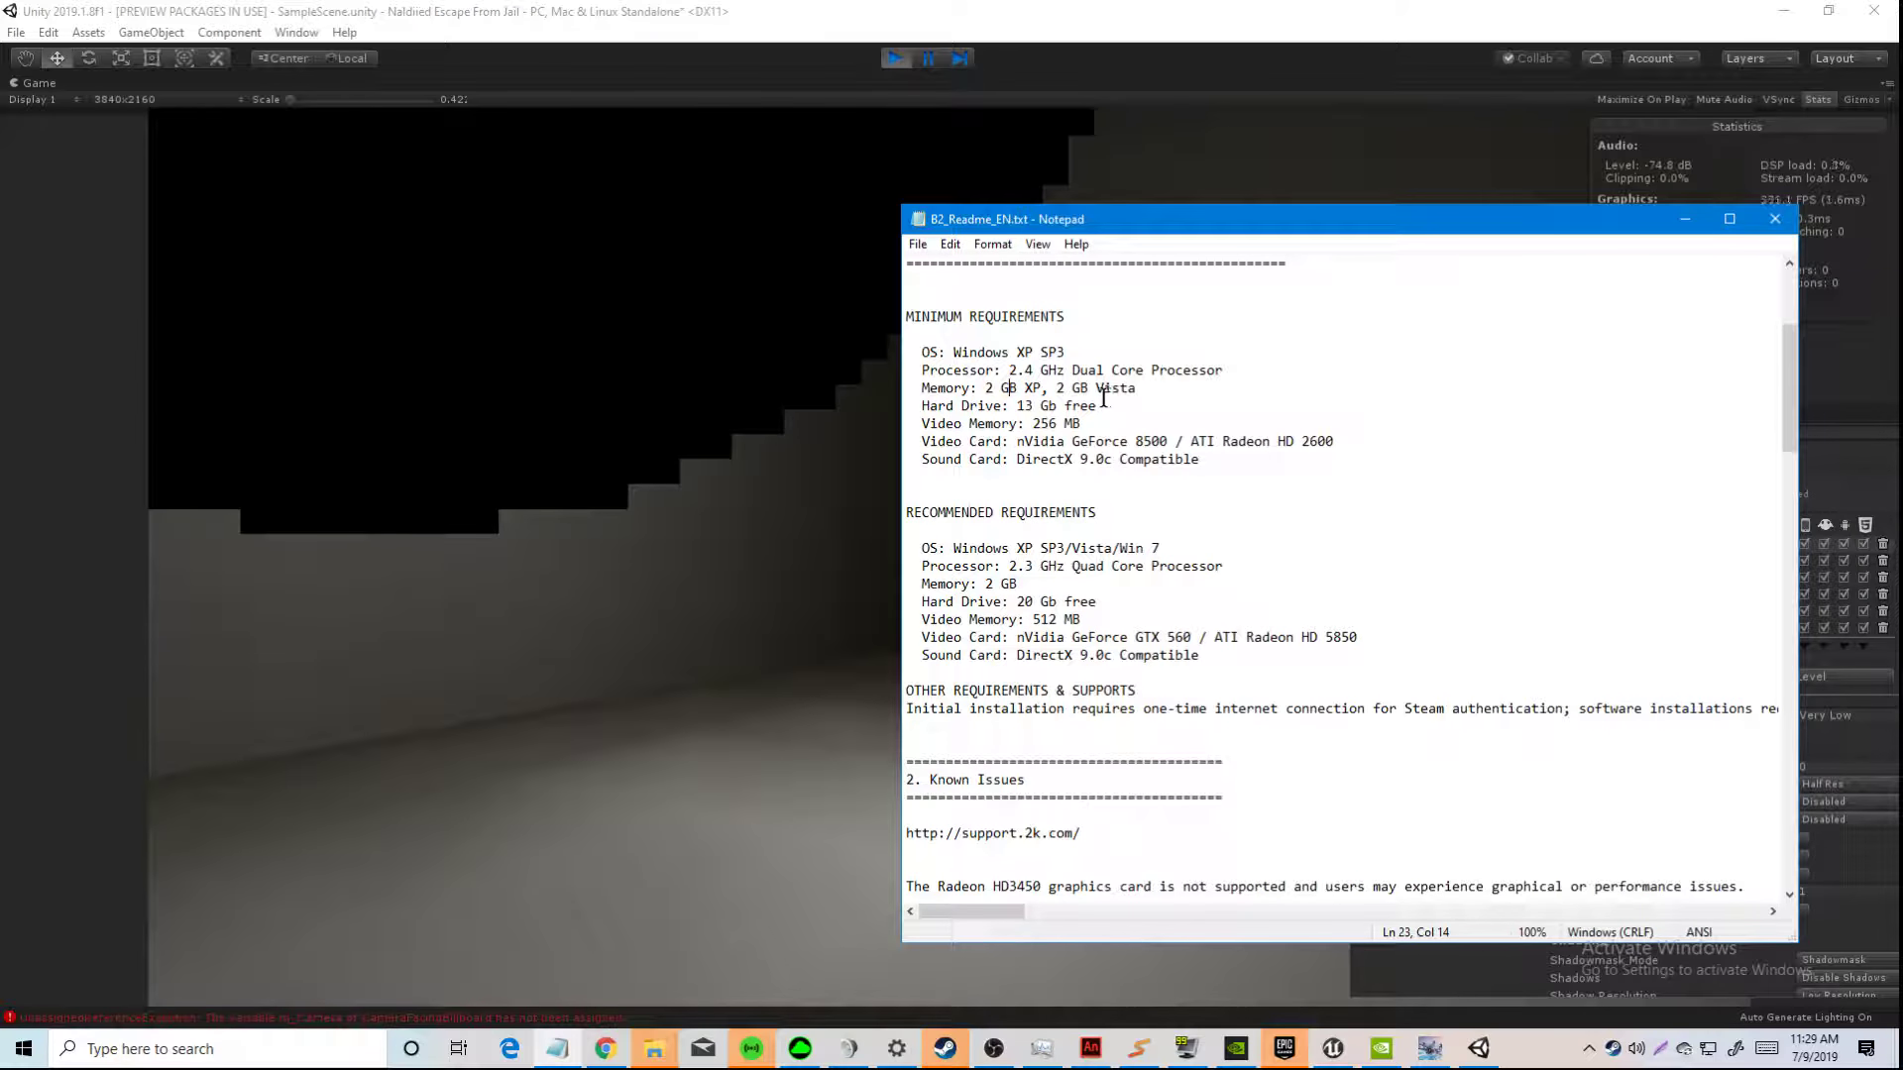
Step: Create a text file reading "It's just lighting test in Unity for Naldiied jail Mod", save it as 244324543.txt in OneDrive, and return to Unity
left_click(918, 244)
left_click(953, 260)
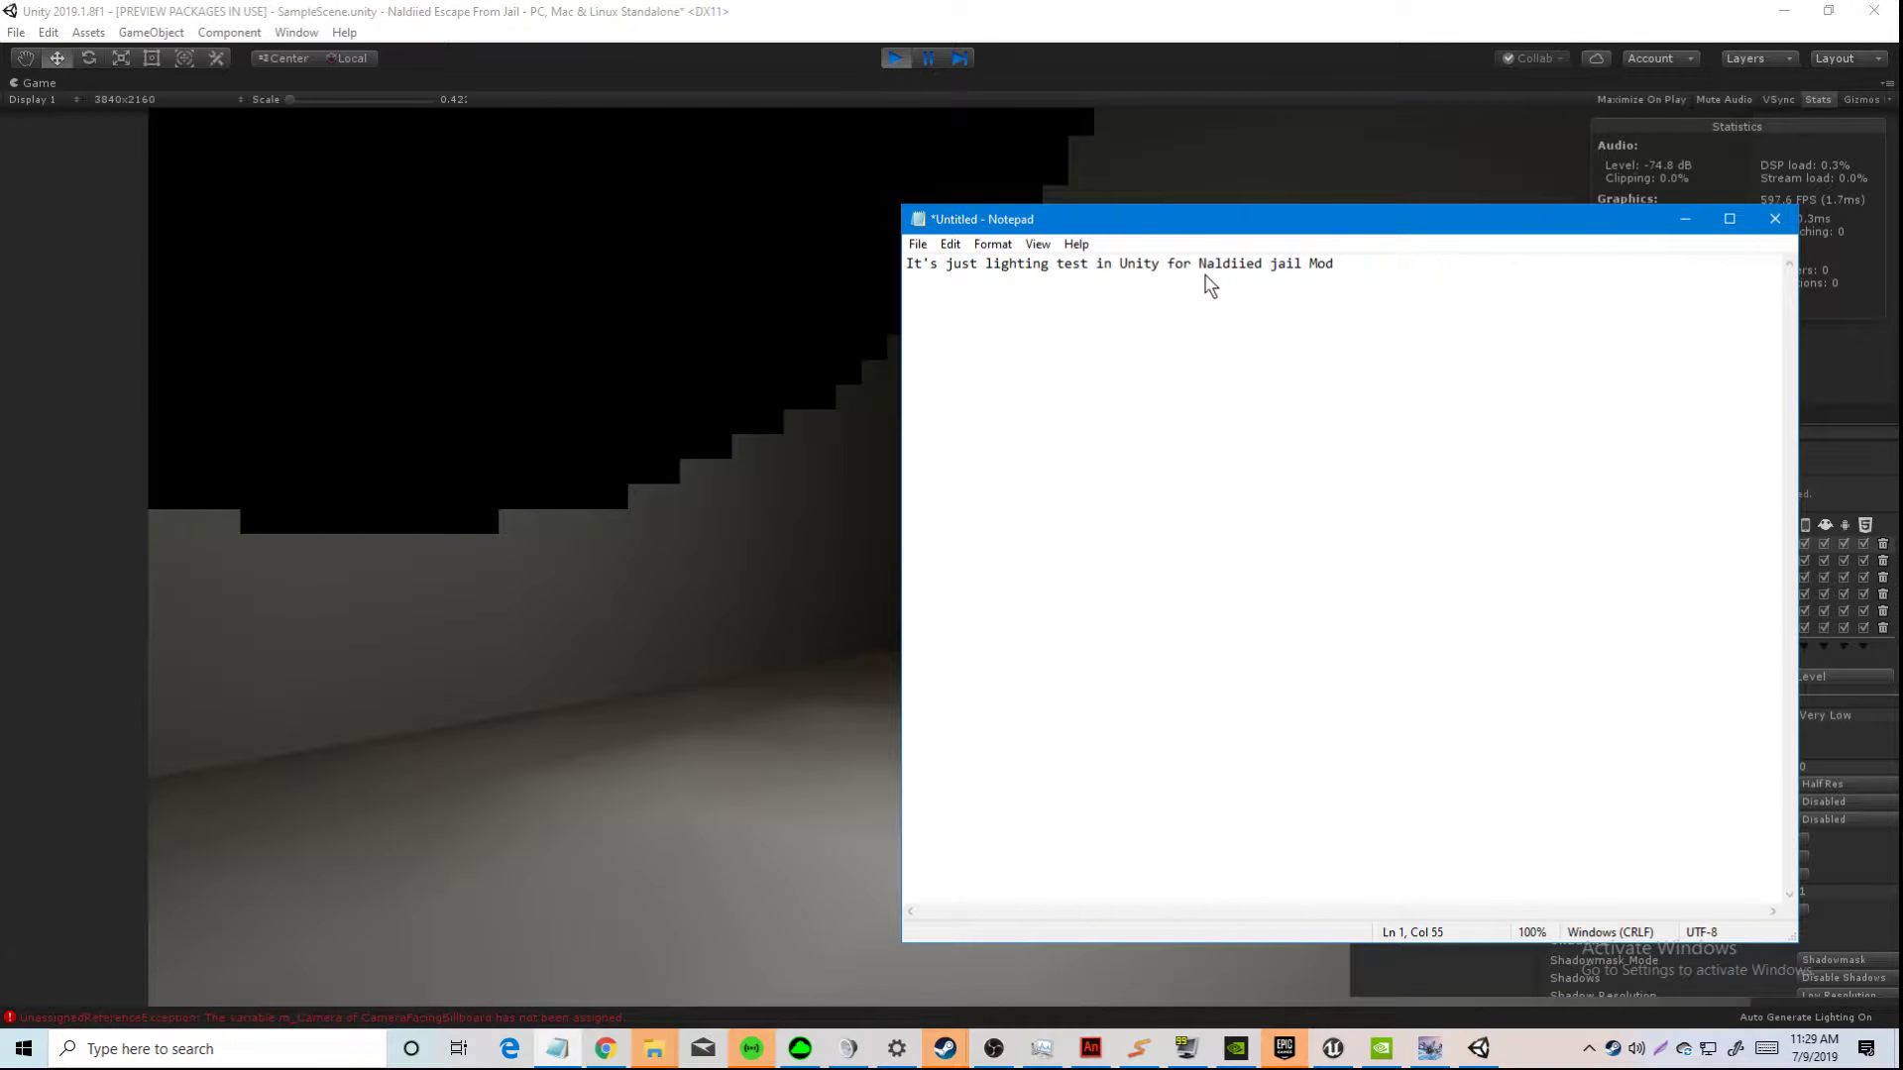
type("4324543")
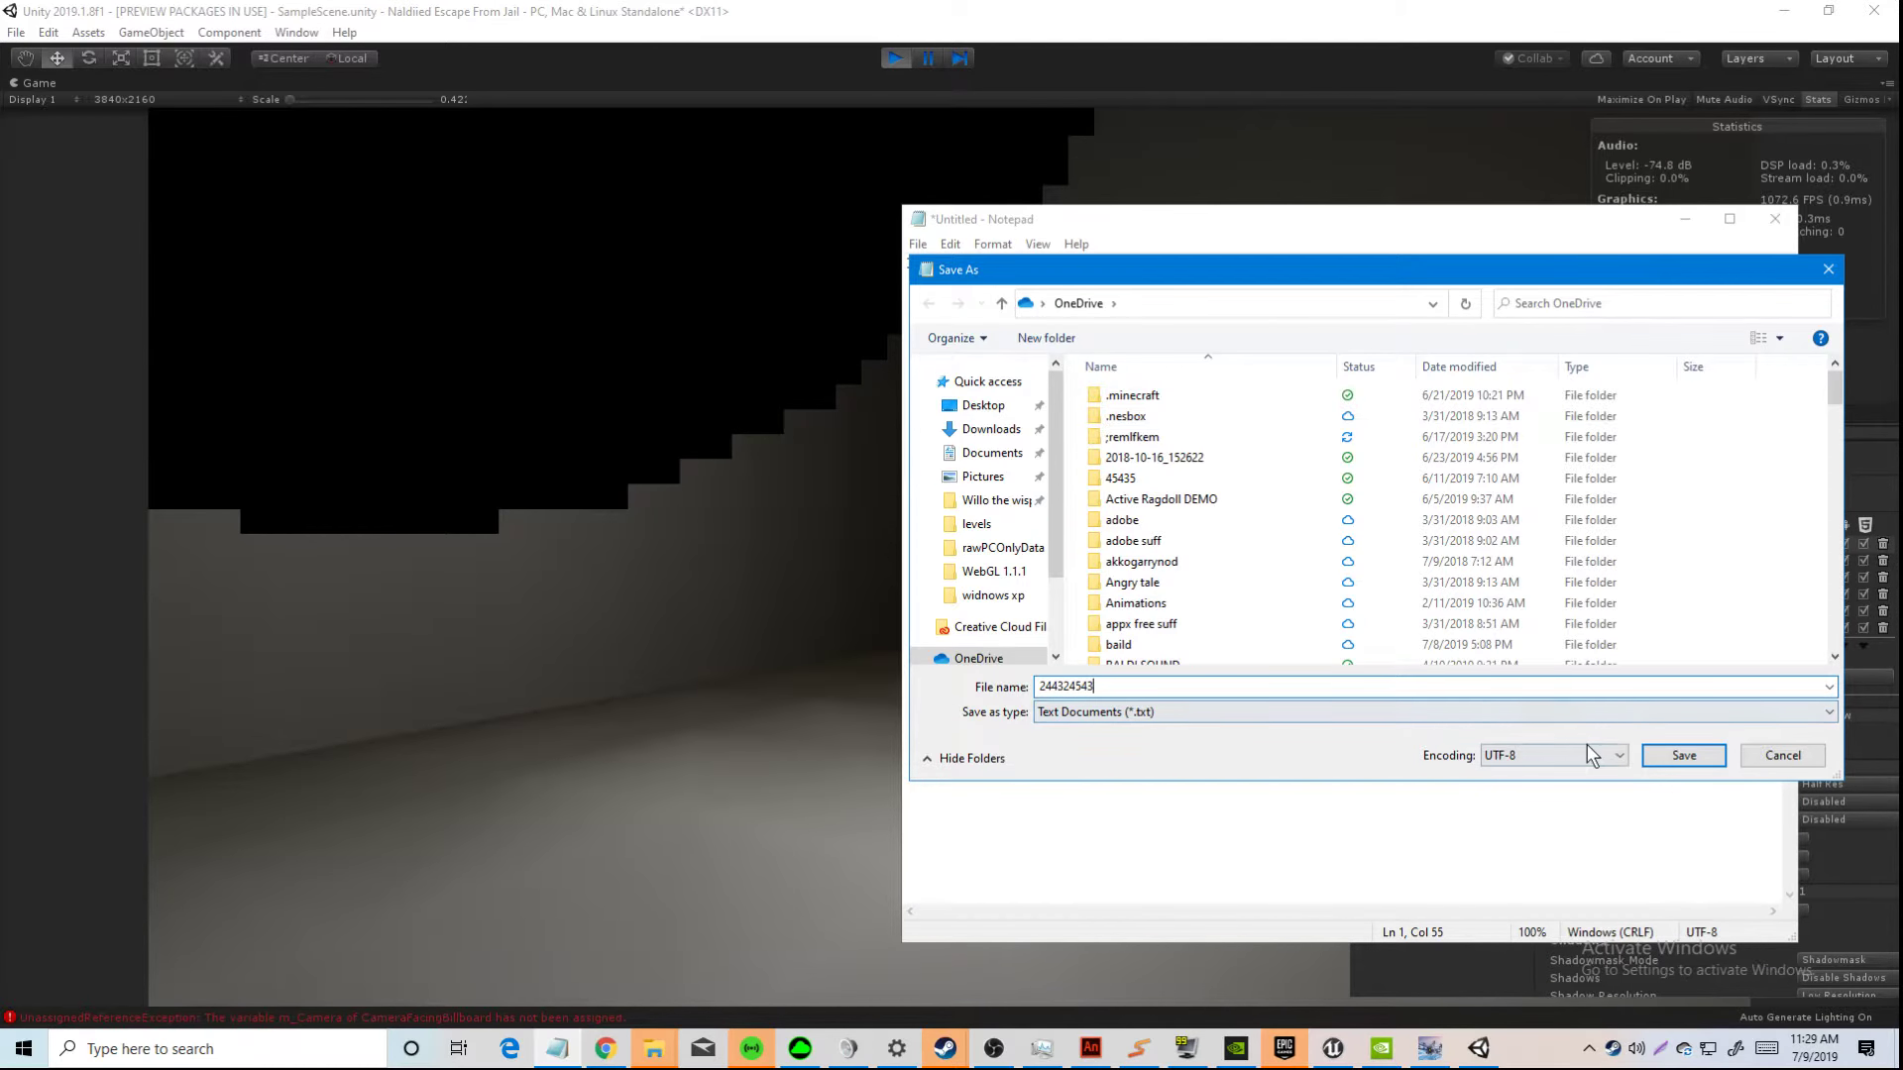
left_click(1653, 755)
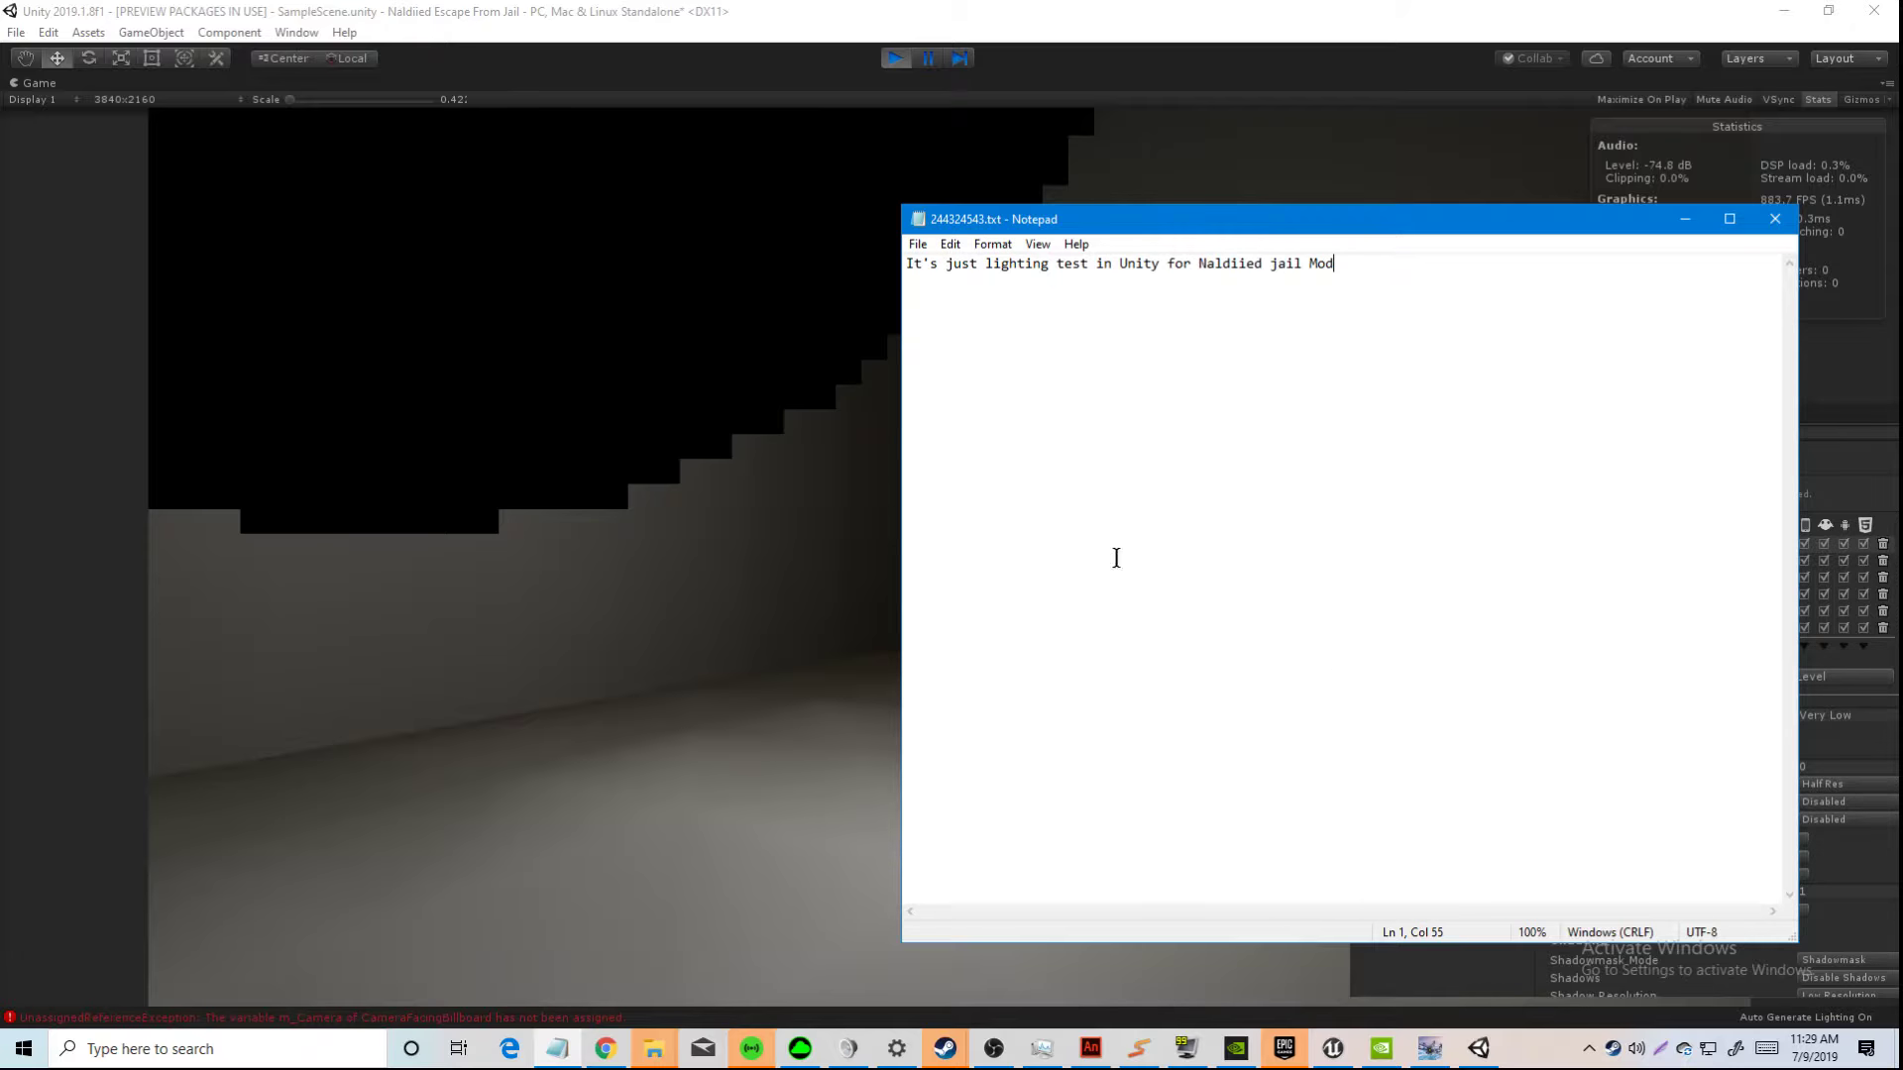
left_click(774, 404)
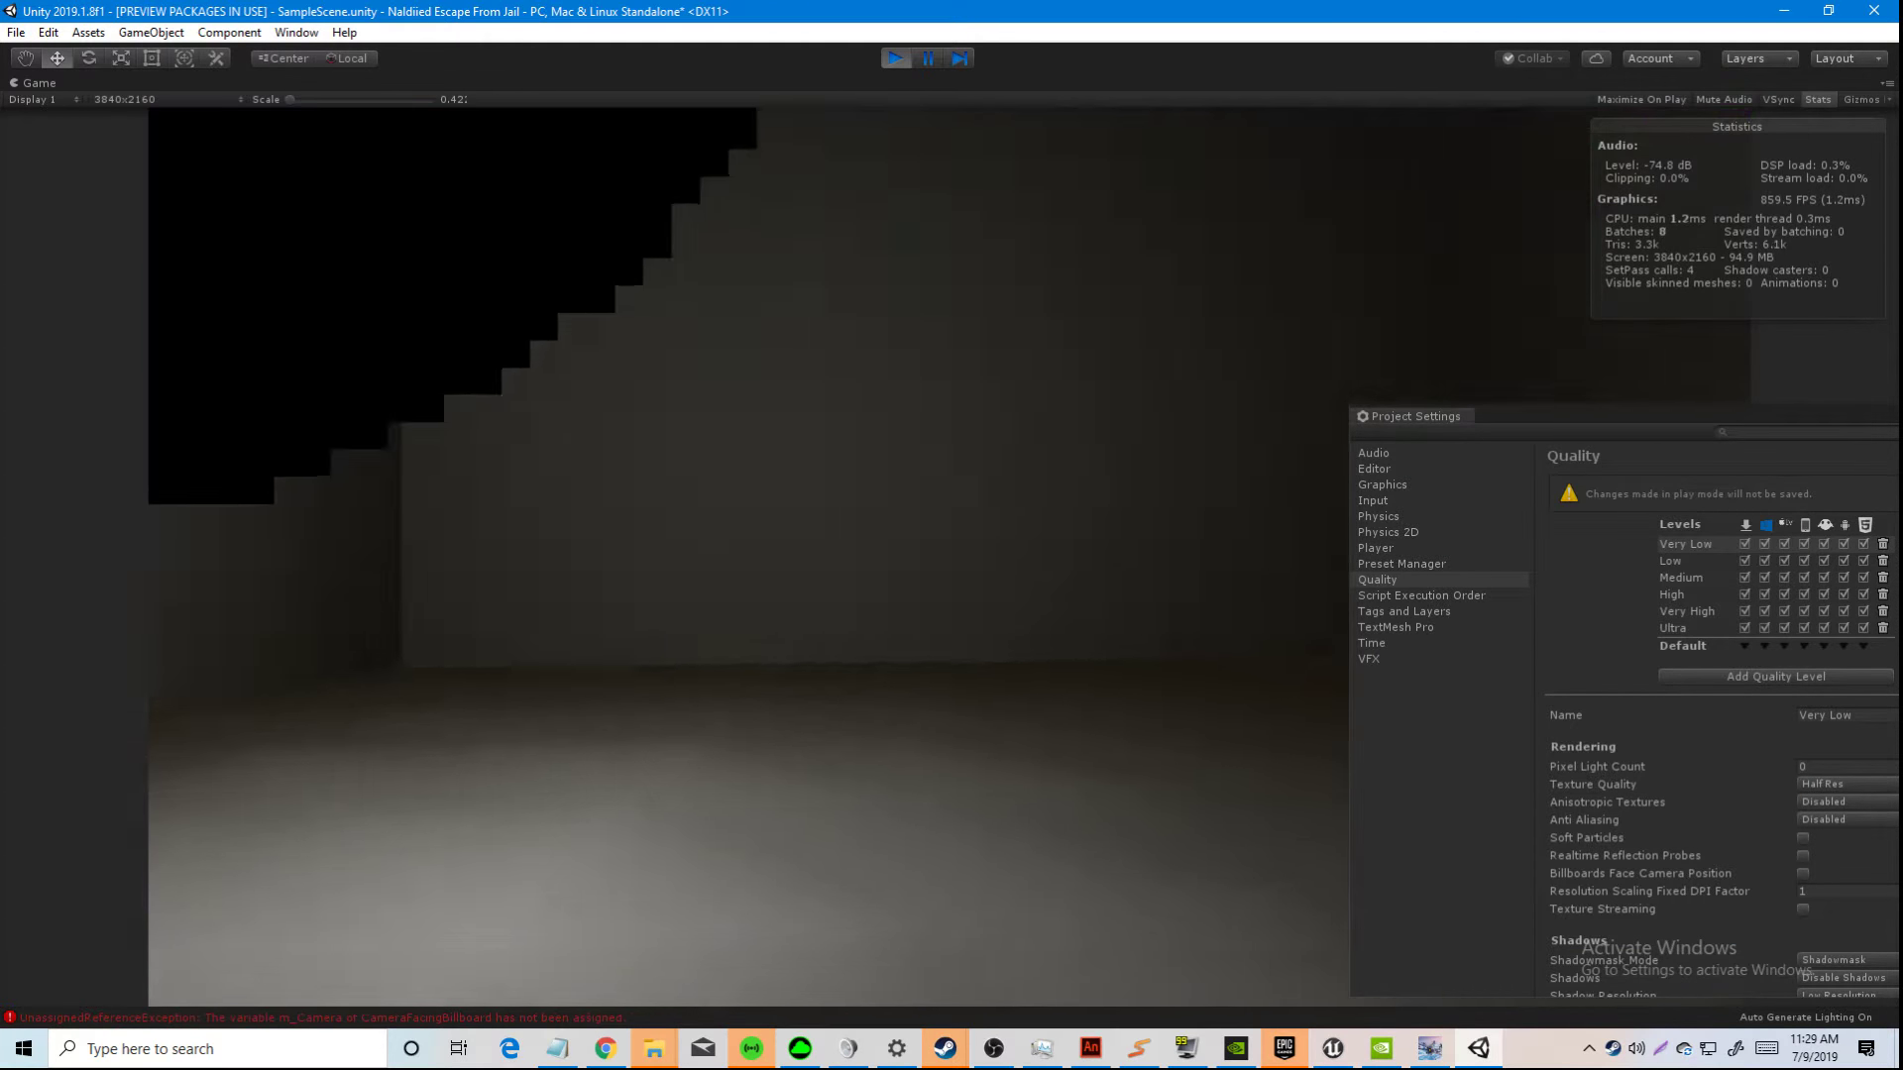